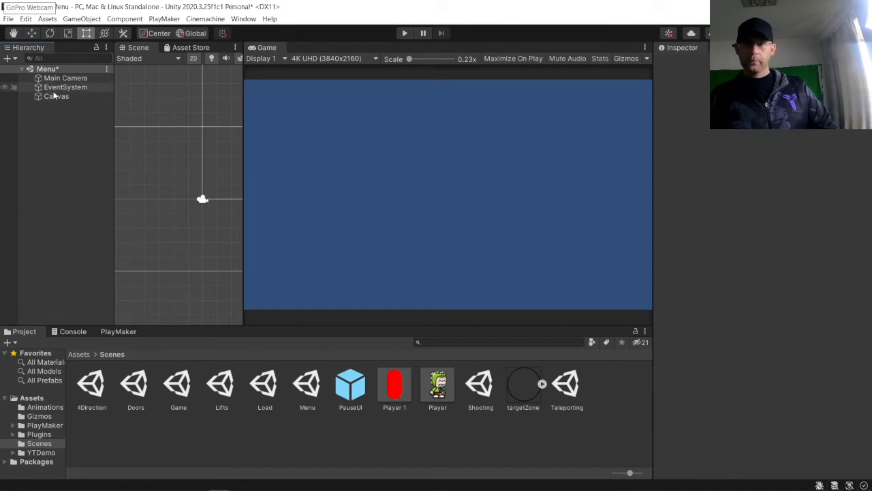
Step: Add a UI panel under the Canvas and name it SoundSettings
{"action": "right_click", "coordinate": [53, 96]}
{"action": "mouse_move", "coordinate": [79, 300]}
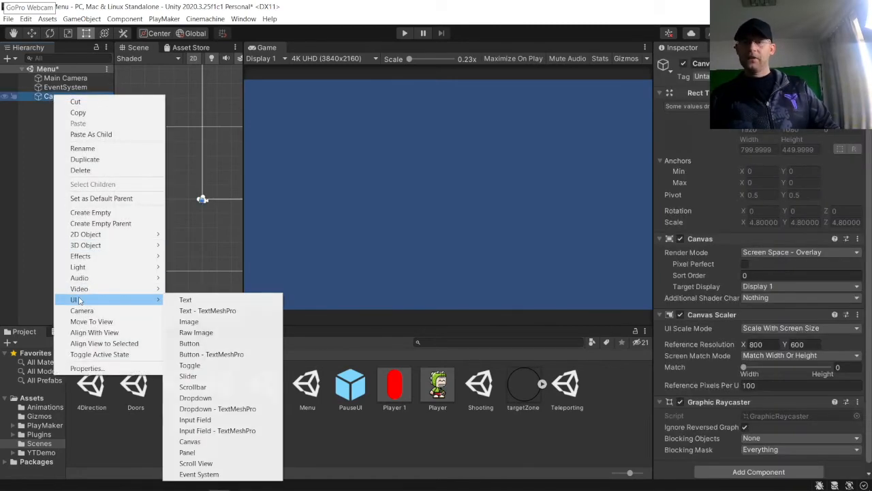
{"action": "left_click", "coordinate": [201, 452]}
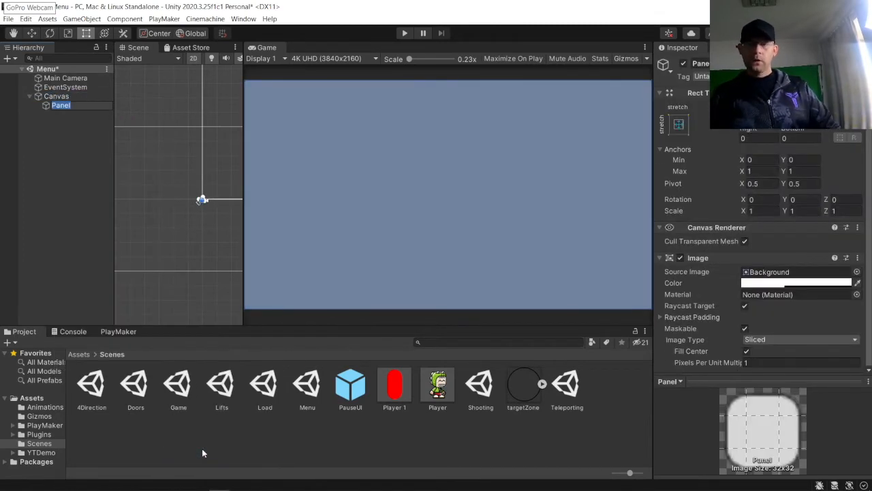
{"action": "type", "text": "SoundSettings"}
{"action": "key", "text": "Return"}
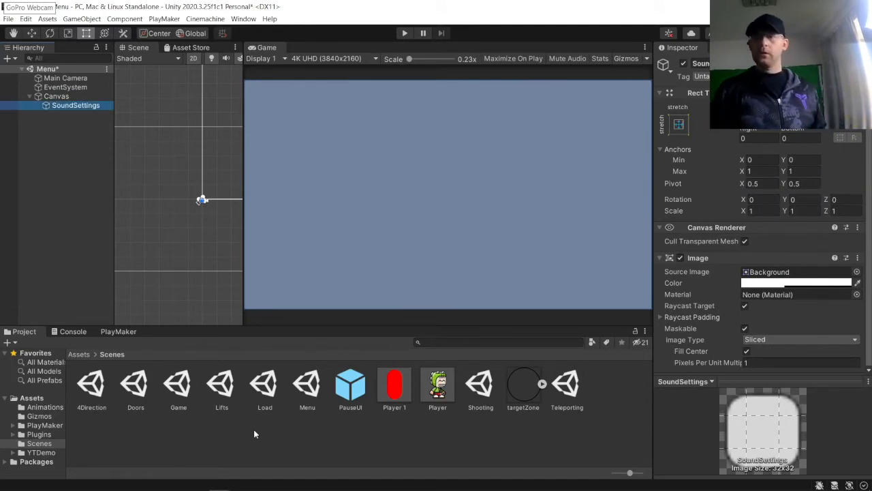
Step: Set the SoundSettings panel's source image to the tile 2 sprite
{"action": "left_click", "coordinate": [54, 157]}
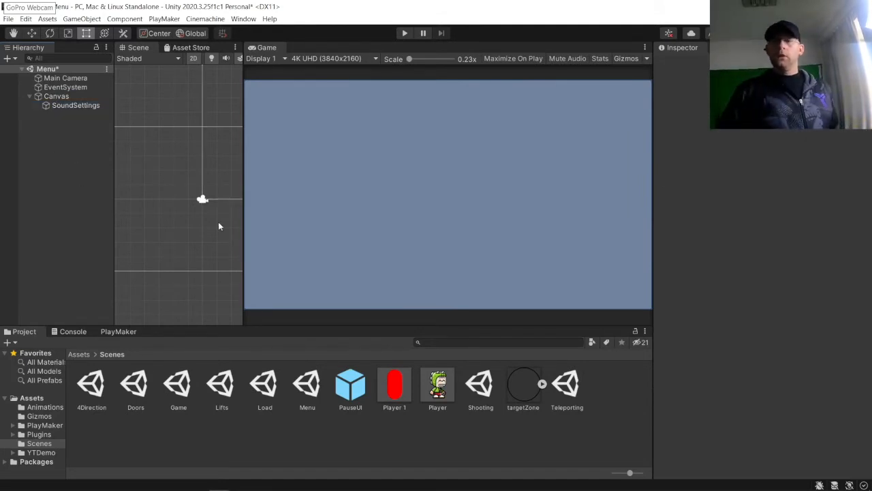
{"action": "left_click", "coordinate": [75, 105]}
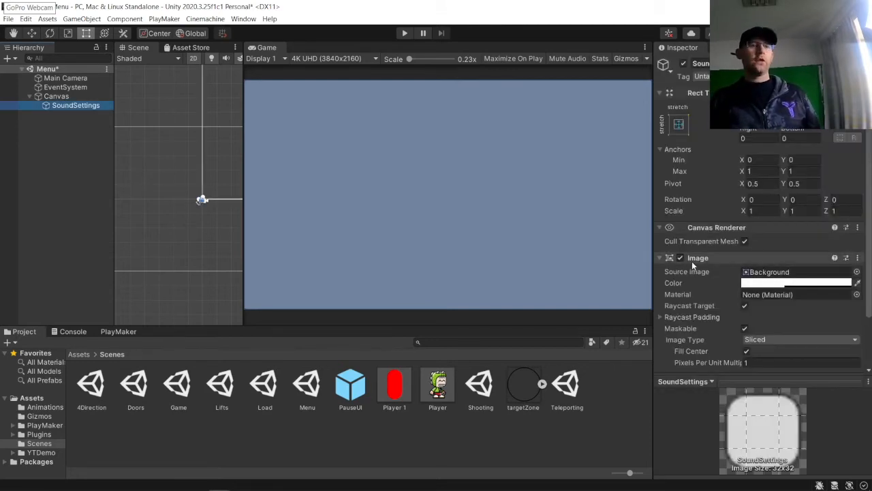
{"action": "left_click", "coordinate": [856, 272]}
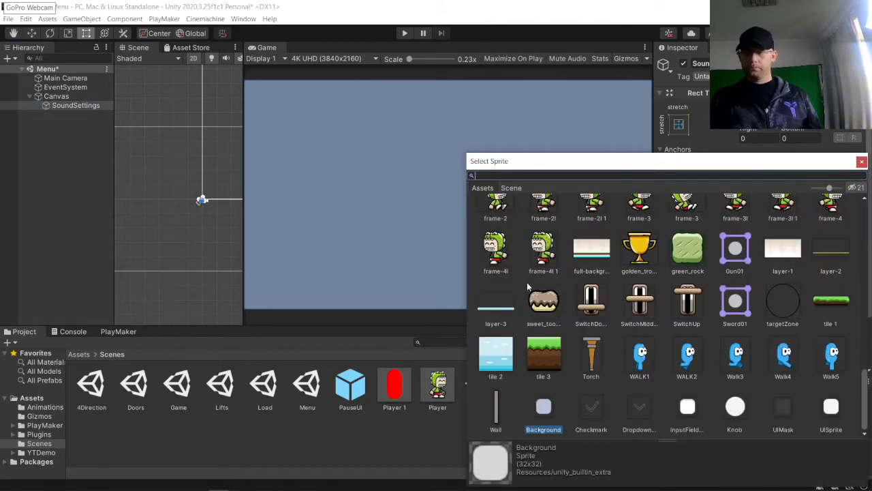
{"action": "left_click", "coordinate": [500, 352]}
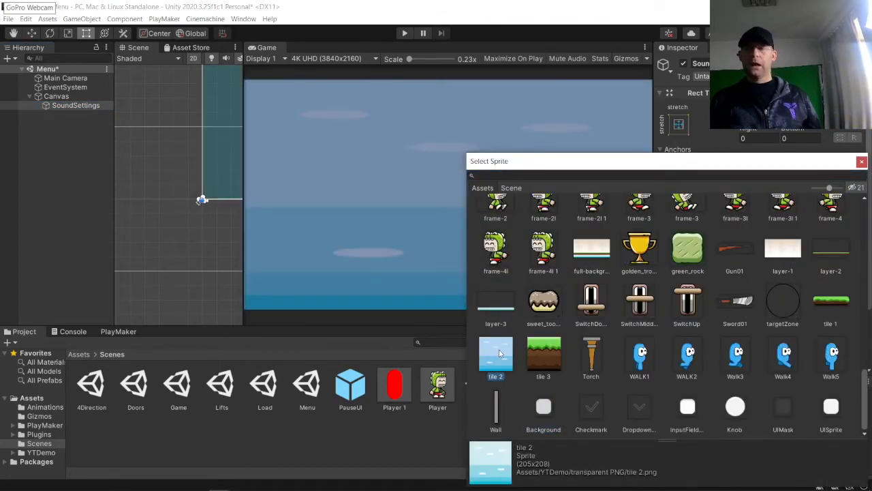
{"action": "double_click", "coordinate": [499, 352]}
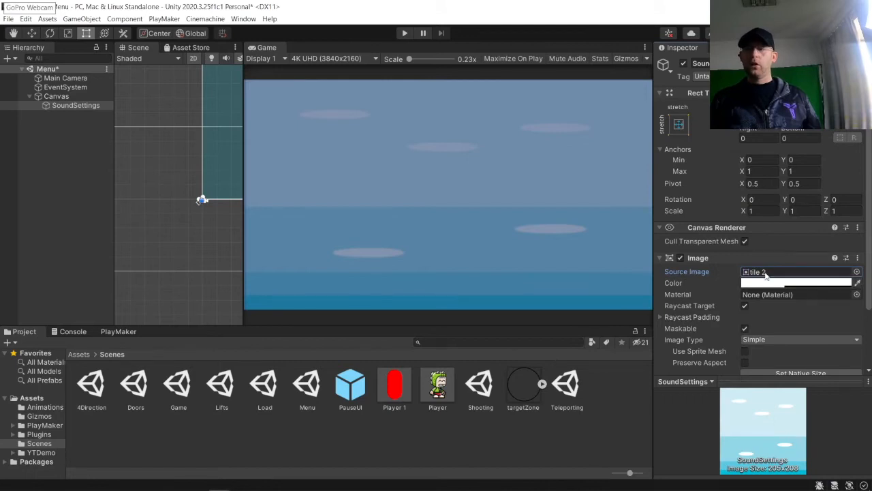
Step: Clear the panel's source image to None
{"action": "left_click", "coordinate": [856, 271]}
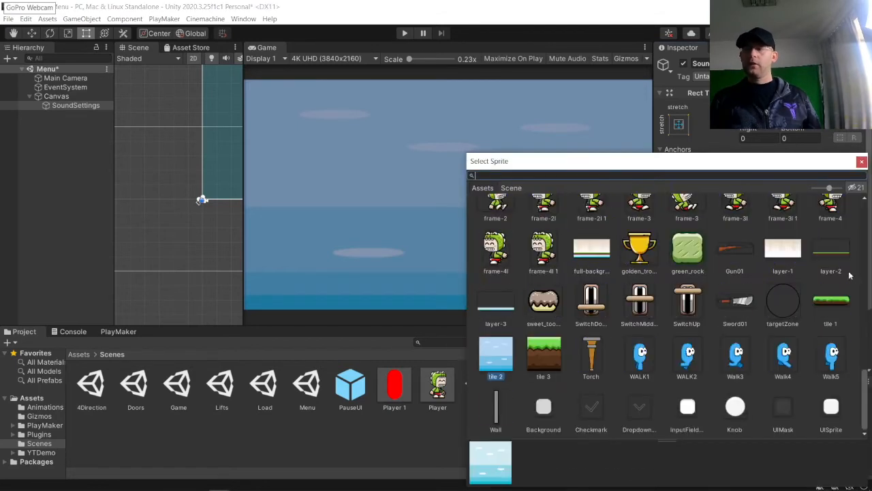
{"action": "scroll", "coordinate": [492, 240], "scroll_direction": "down", "scroll_amount": 10}
{"action": "scroll", "coordinate": [491, 237], "scroll_direction": "up", "scroll_amount": 10}
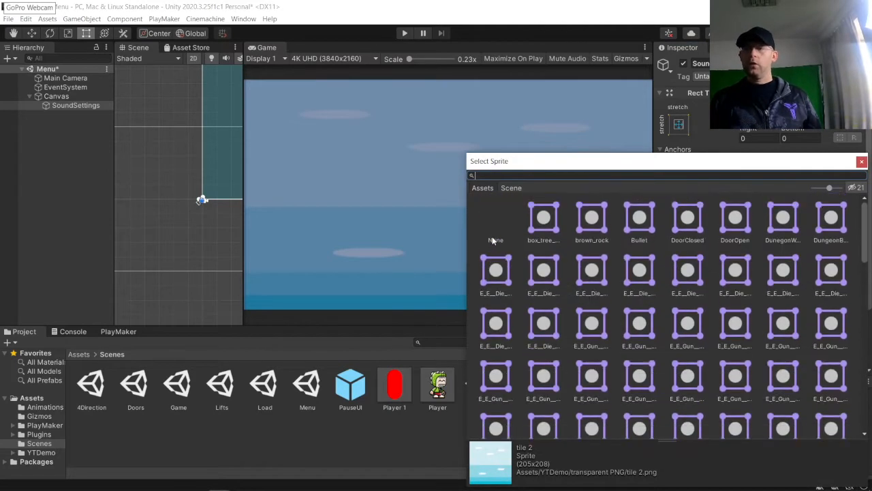
{"action": "left_click", "coordinate": [495, 228]}
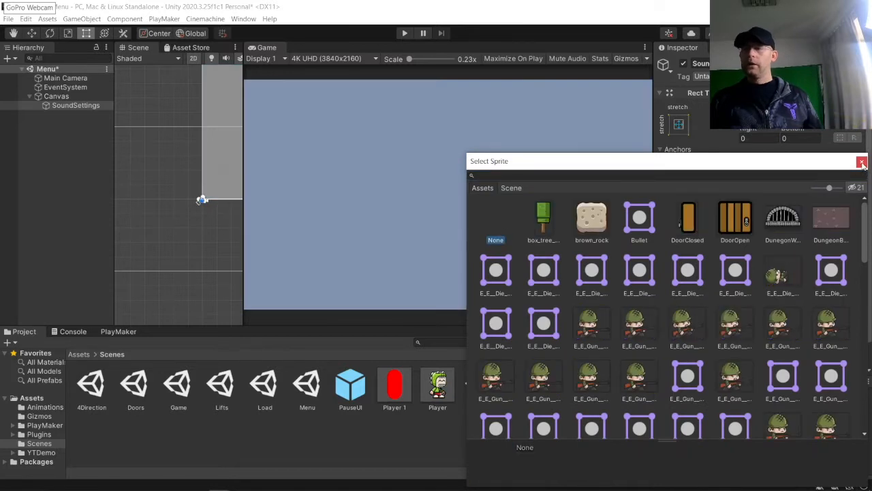
{"action": "left_click", "coordinate": [861, 161]}
Step: Tint the panel's color red with alpha 121
{"action": "left_click", "coordinate": [775, 282]}
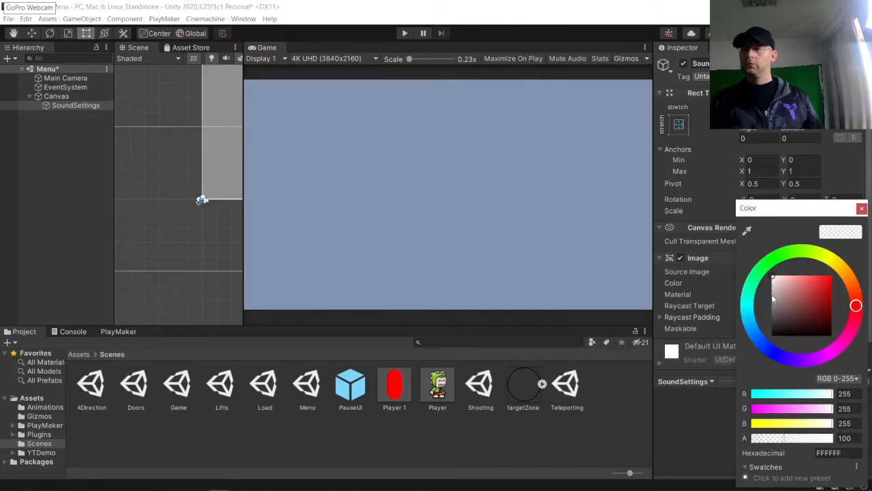
{"action": "left_click_drag", "start_coordinate": [771, 294], "coordinate": [864, 268]}
{"action": "left_click_drag", "start_coordinate": [791, 437], "coordinate": [834, 437]}
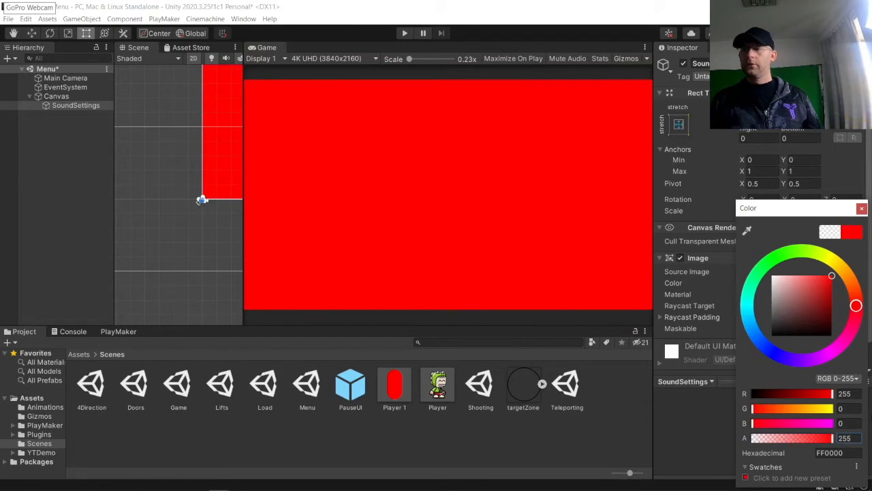
{"action": "left_click", "coordinate": [790, 437]}
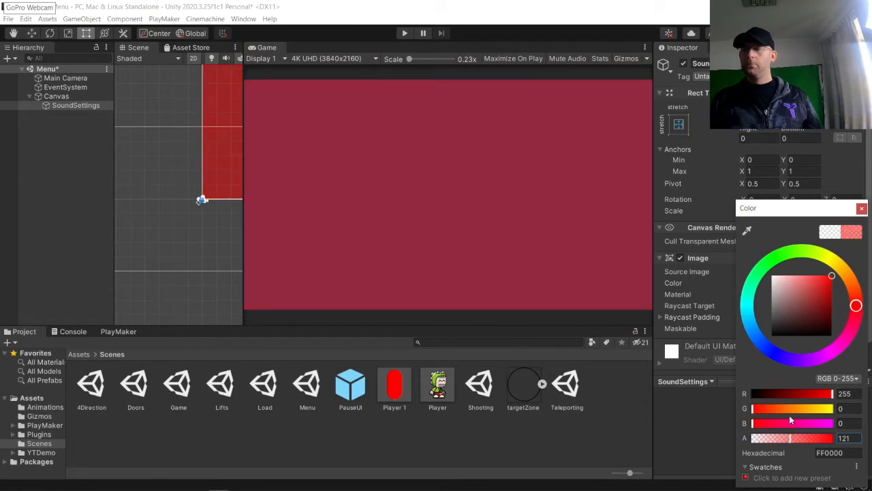
{"action": "left_click", "coordinate": [862, 208]}
Step: Reassign the tile 2 sprite as the panel's source image
{"action": "left_click", "coordinate": [861, 271]}
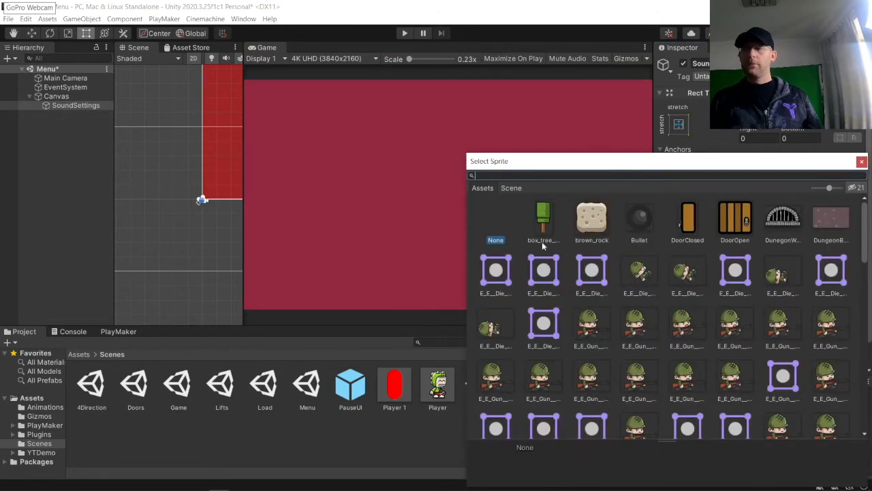
{"action": "scroll", "coordinate": [524, 348], "scroll_direction": "down", "scroll_amount": 10}
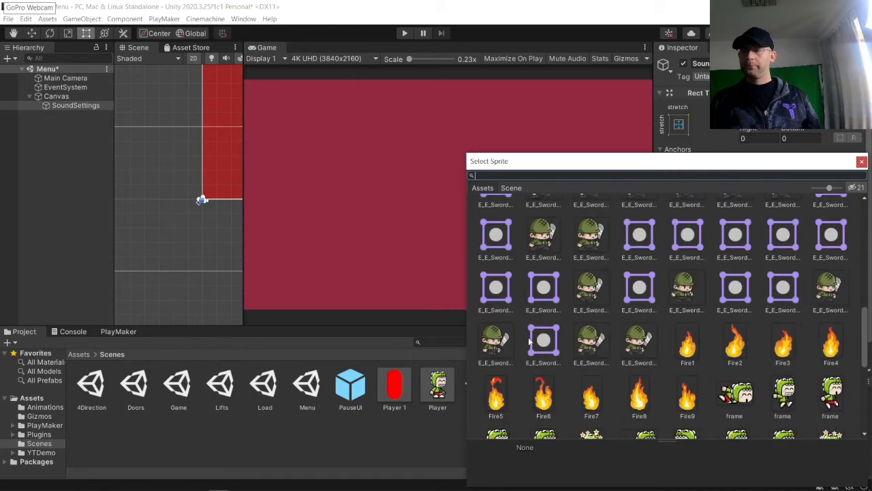
{"action": "scroll", "coordinate": [554, 332], "scroll_direction": "down", "scroll_amount": 3}
{"action": "double_click", "coordinate": [499, 358]}
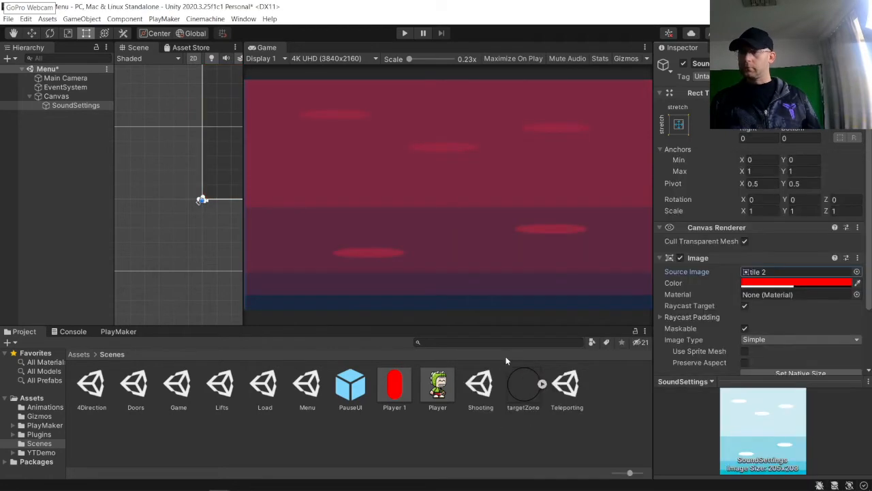
Step: Set the panel's color back to white with full alpha of 255
{"action": "left_click", "coordinate": [790, 282]}
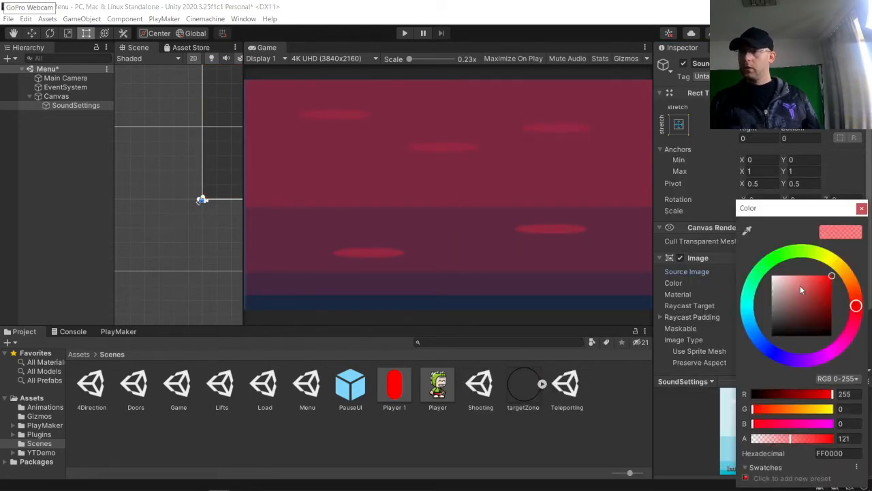
{"action": "left_click_drag", "start_coordinate": [832, 275], "coordinate": [772, 275]}
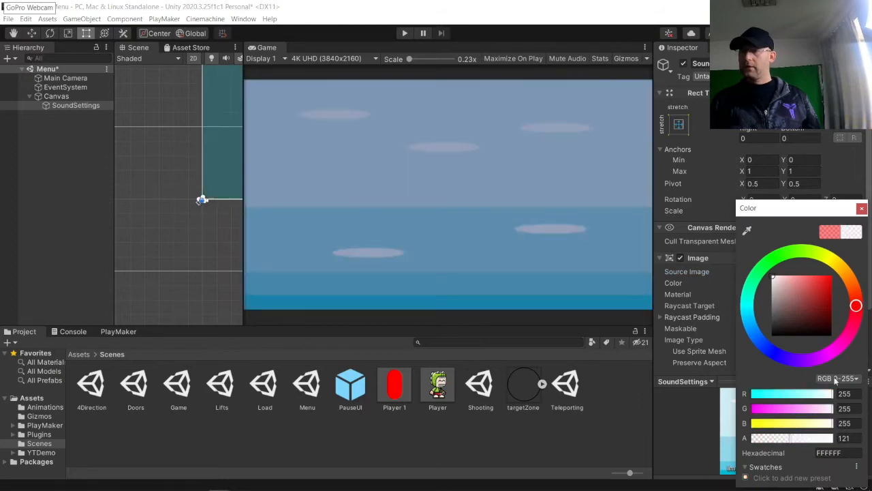
{"action": "left_click_drag", "start_coordinate": [793, 441], "coordinate": [841, 438]}
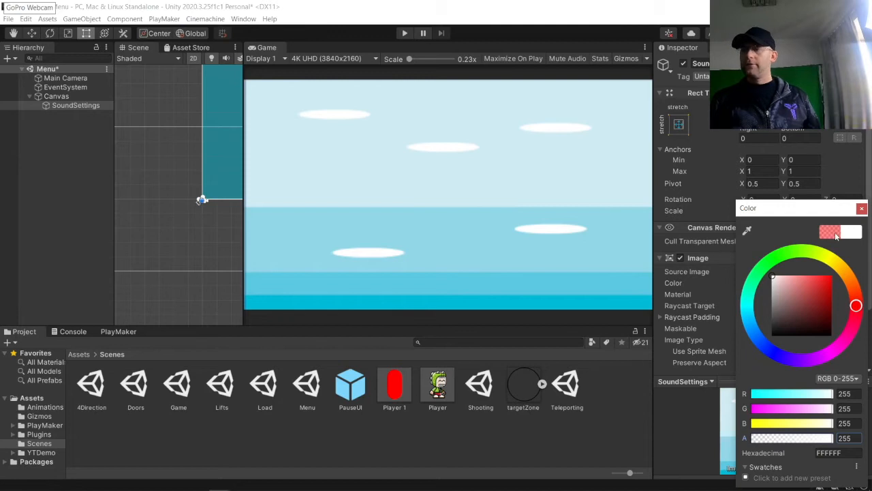
{"action": "left_click", "coordinate": [862, 208]}
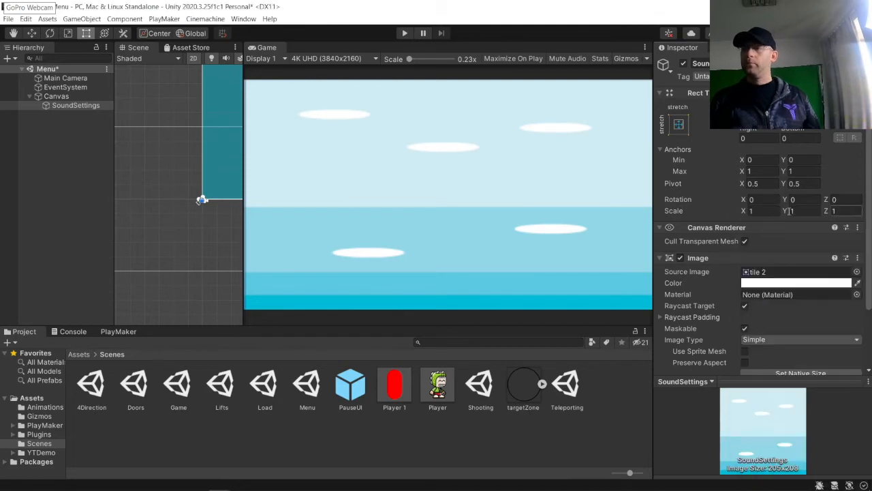
Step: Add a UI Text object as a child of the SoundSettings panel
{"action": "left_click", "coordinate": [158, 193]}
{"action": "left_click_drag", "start_coordinate": [246, 181], "coordinate": [500, 181]}
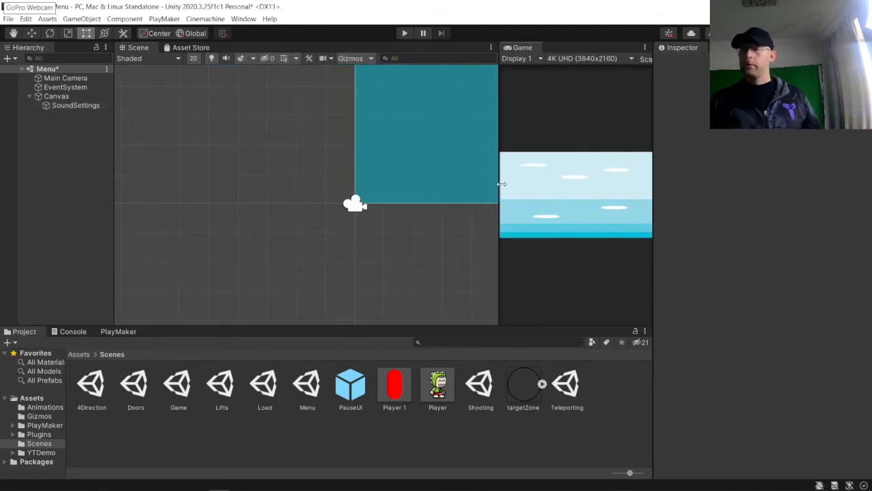
{"action": "scroll", "coordinate": [211, 243], "scroll_direction": "up", "scroll_amount": 3}
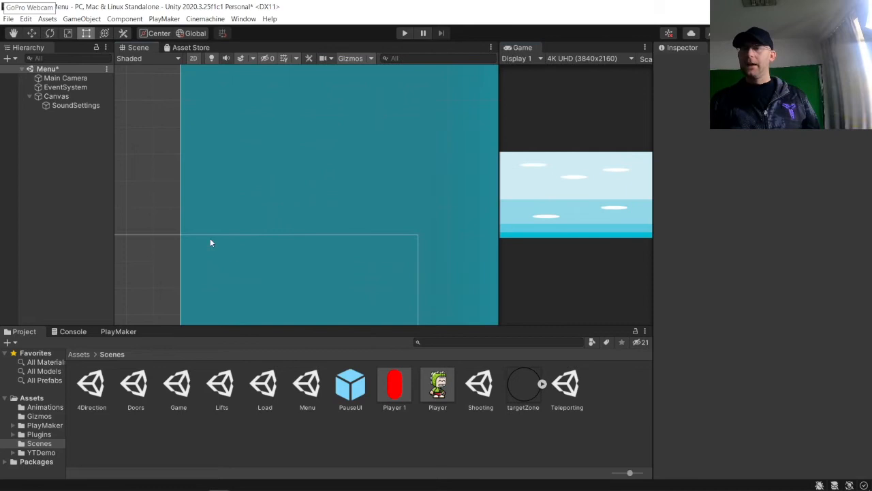
{"action": "left_click", "coordinate": [58, 104]}
{"action": "key", "text": "f"}
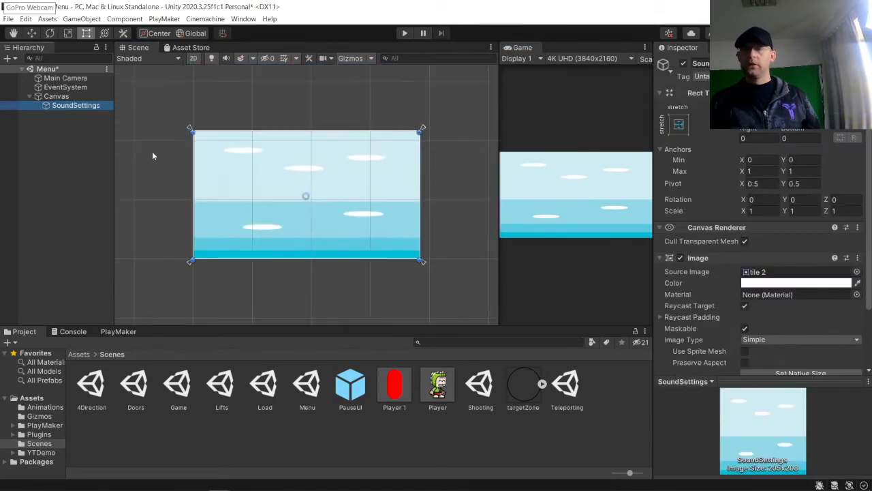
{"action": "left_click", "coordinate": [176, 163]}
{"action": "left_click", "coordinate": [82, 107]}
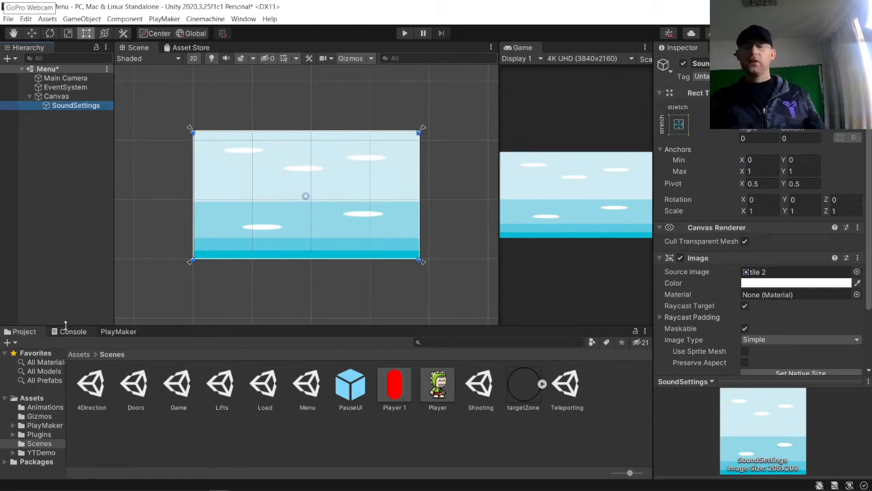
{"action": "right_click", "coordinate": [76, 105]}
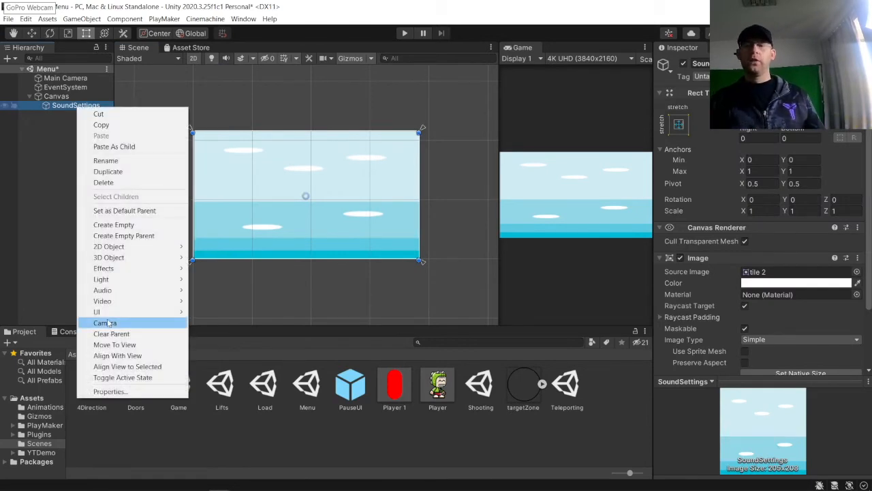
{"action": "mouse_move", "coordinate": [107, 313]}
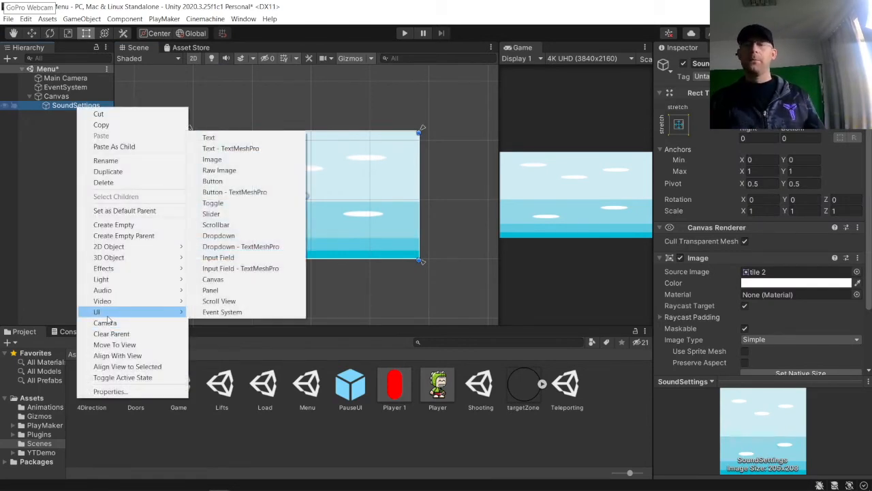
{"action": "left_click", "coordinate": [226, 141]}
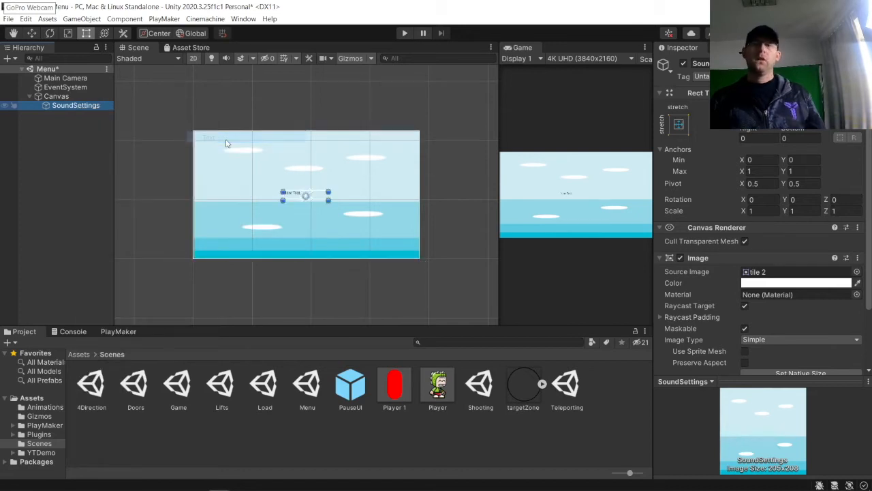
Step: Change the text to Sound Settings and set its font size to 80
{"action": "key", "text": "ctrl+a"}
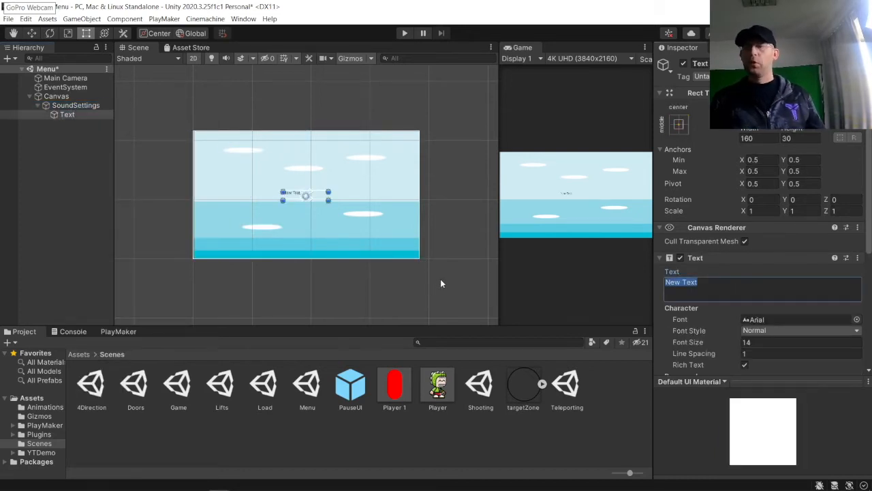
{"action": "type", "text": "Sp"}
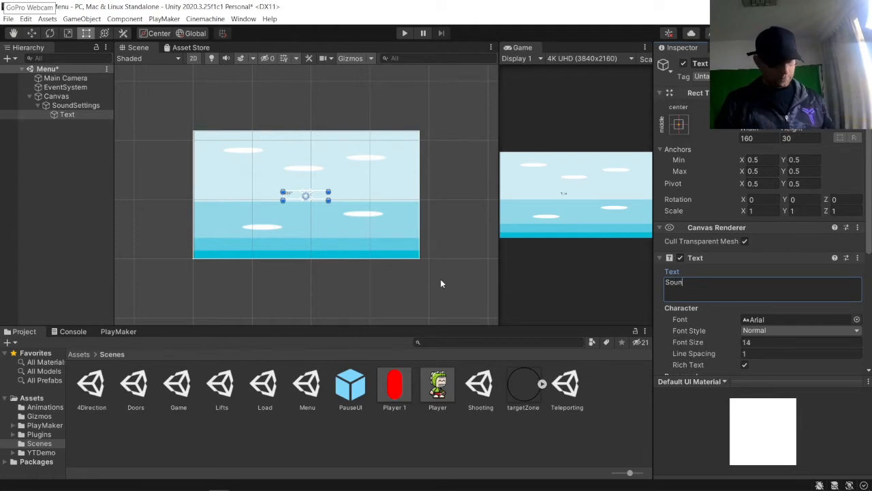
{"action": "type", "text": "und Settings"}
{"action": "key", "text": "Return"}
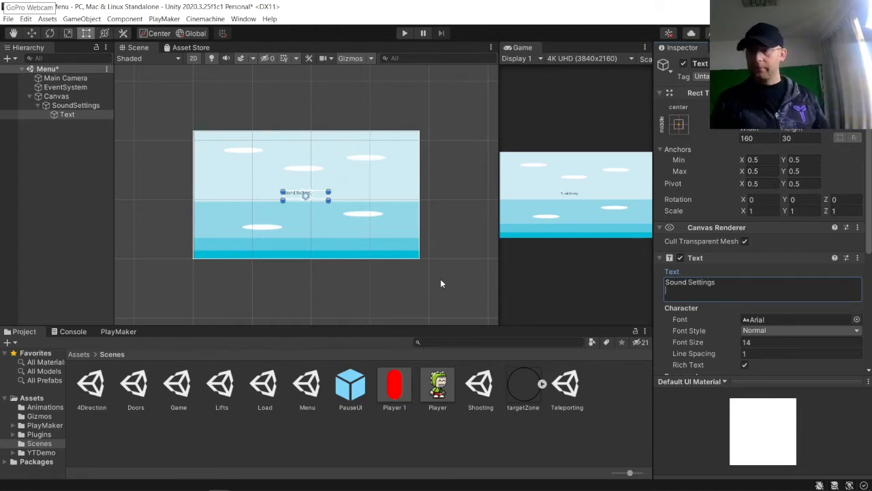
{"action": "left_click", "coordinate": [779, 340]}
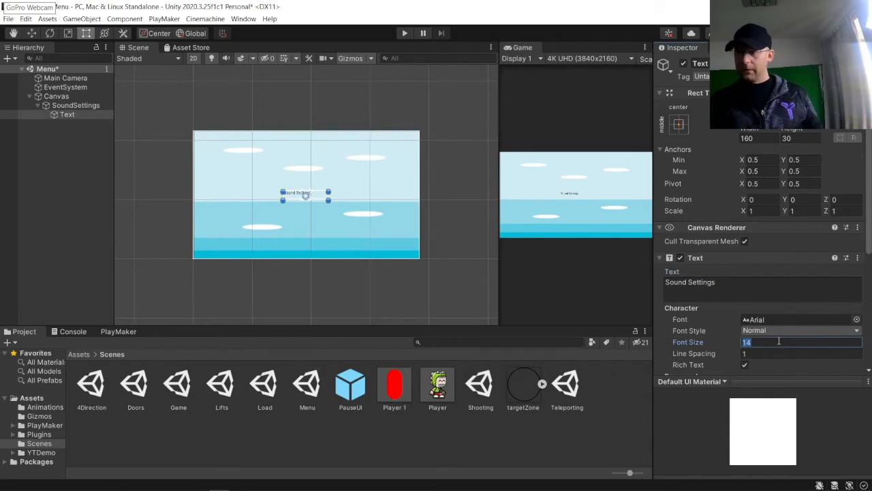
{"action": "type", "text": "80"}
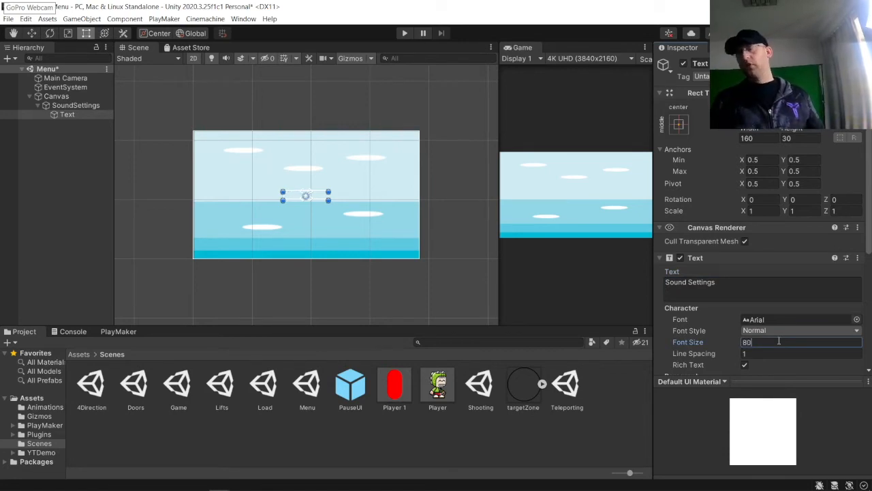
Step: Make the text Bold and move it up and to the left on the panel
{"action": "left_click", "coordinate": [774, 331]}
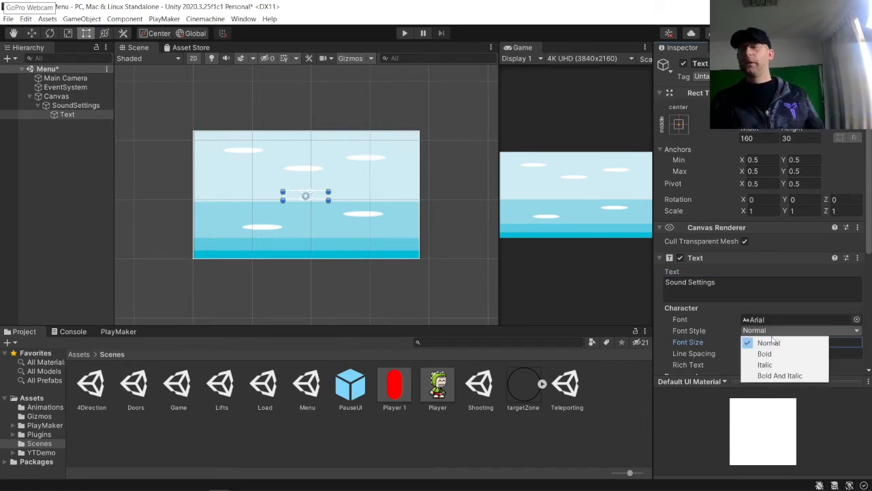
{"action": "left_click", "coordinate": [765, 351]}
{"action": "left_click_drag", "start_coordinate": [282, 191], "coordinate": [233, 171]}
{"action": "scroll", "coordinate": [788, 343], "scroll_direction": "down", "scroll_amount": 3}
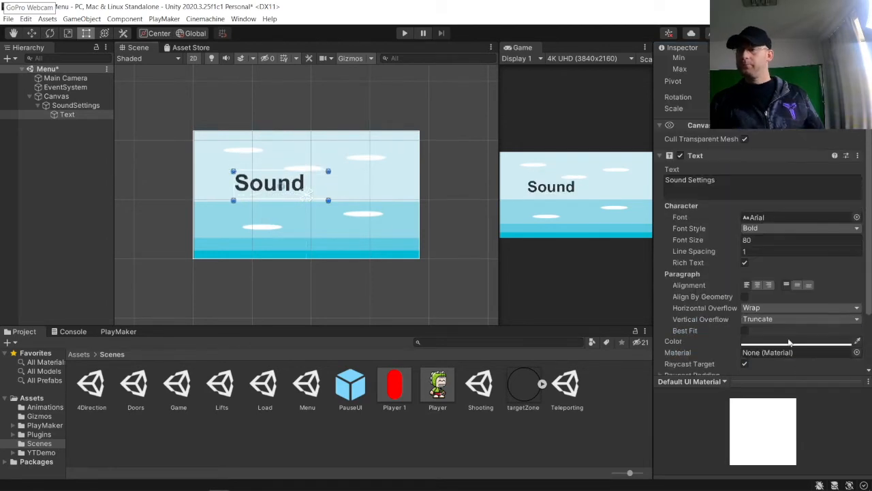
Step: Center-align the Sound Settings text and move it up near the top of the panel
{"action": "left_click", "coordinate": [758, 285]}
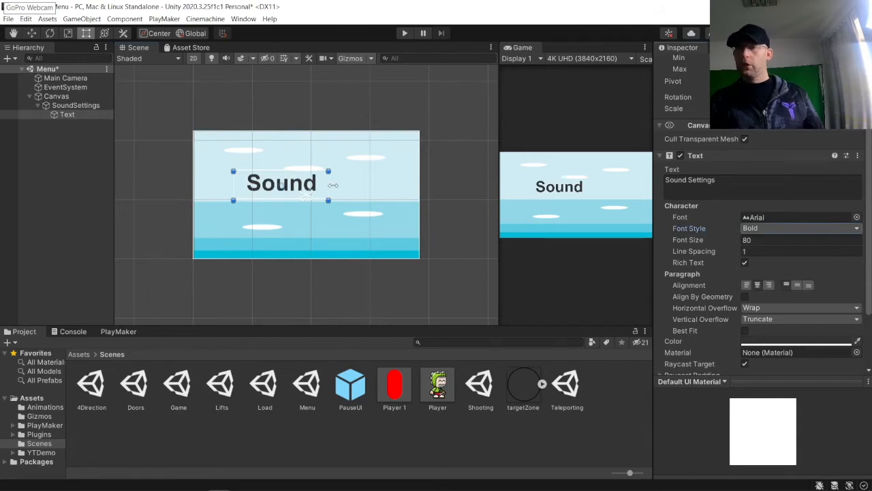
{"action": "left_click_drag", "start_coordinate": [284, 188], "coordinate": [308, 150]}
{"action": "scroll", "coordinate": [746, 134], "scroll_direction": "up", "scroll_amount": 3}
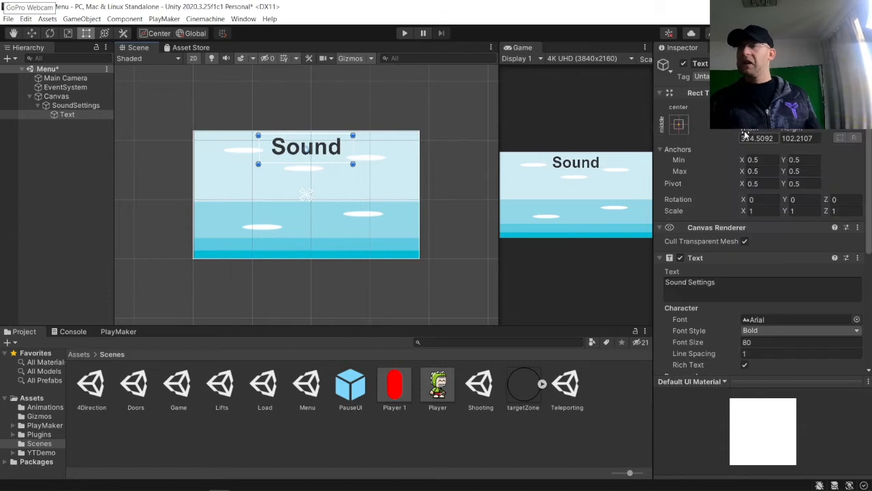
Step: Anchor the text to the top-center preset, also setting its position
{"action": "left_click", "coordinate": [678, 124]}
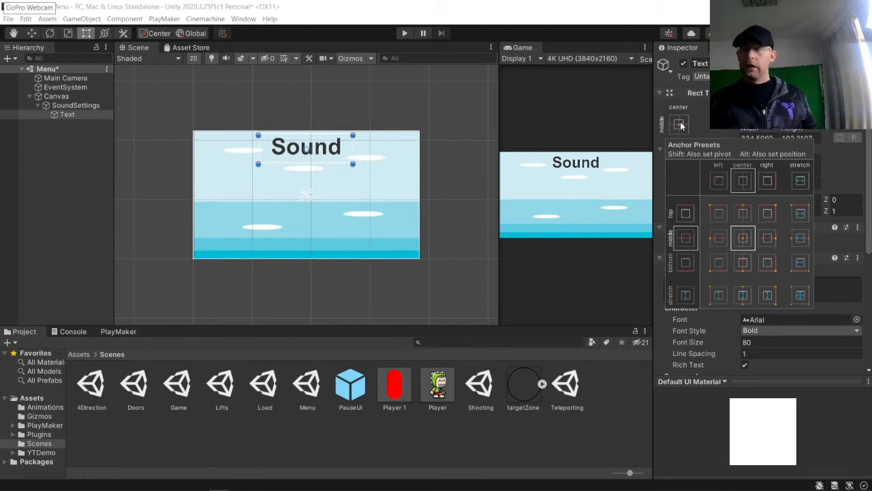
{"action": "key", "text": "alt"}
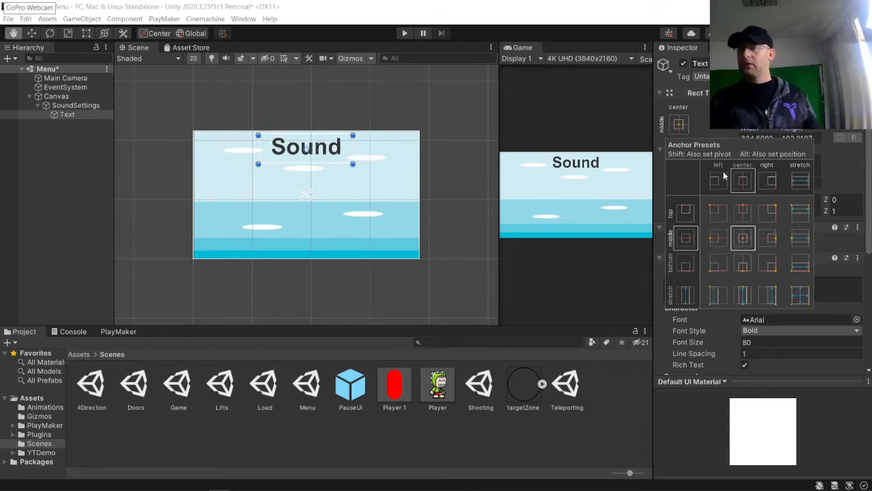
{"action": "left_click", "coordinate": [741, 214], "text": "alt"}
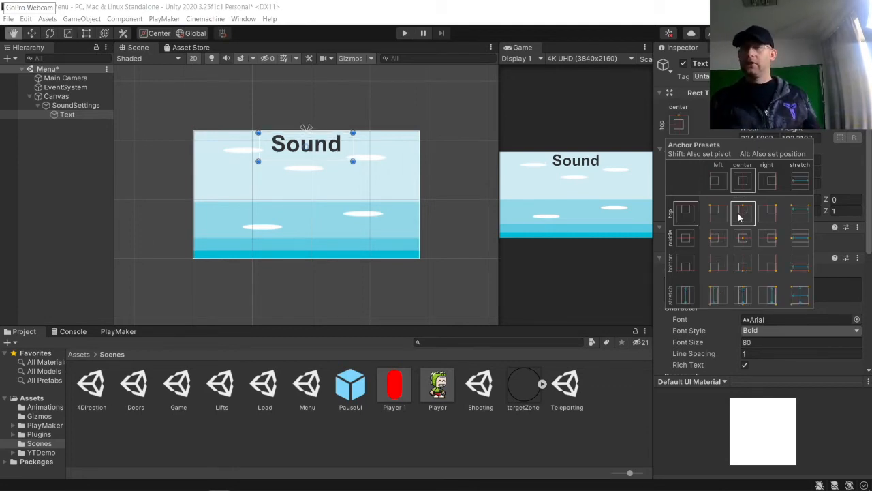
{"action": "left_click", "coordinate": [446, 141]}
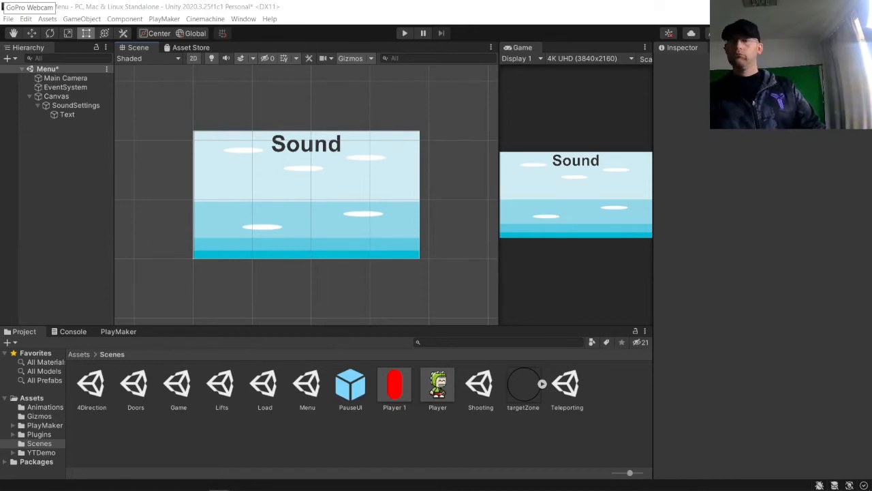
Step: Rename the Text object as SoundText
{"action": "left_click", "coordinate": [71, 108]}
{"action": "left_click", "coordinate": [67, 114]}
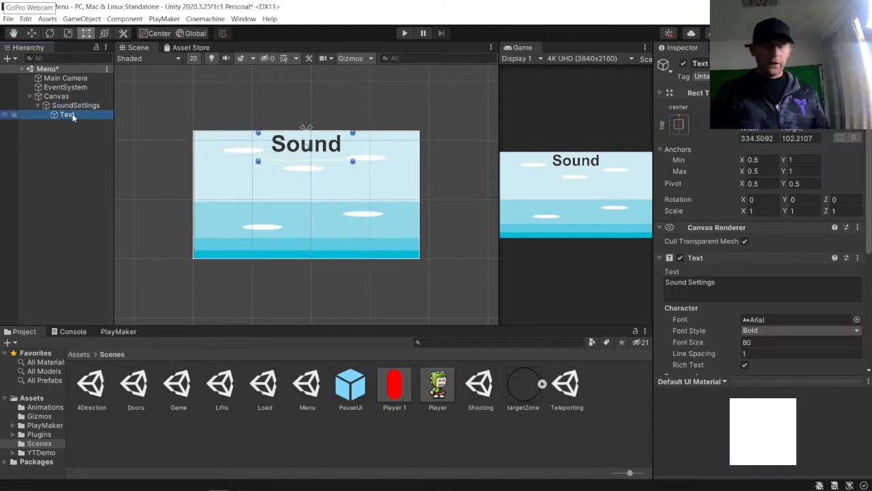
{"action": "left_click", "coordinate": [68, 115]}
{"action": "type", "text": "Sound"}
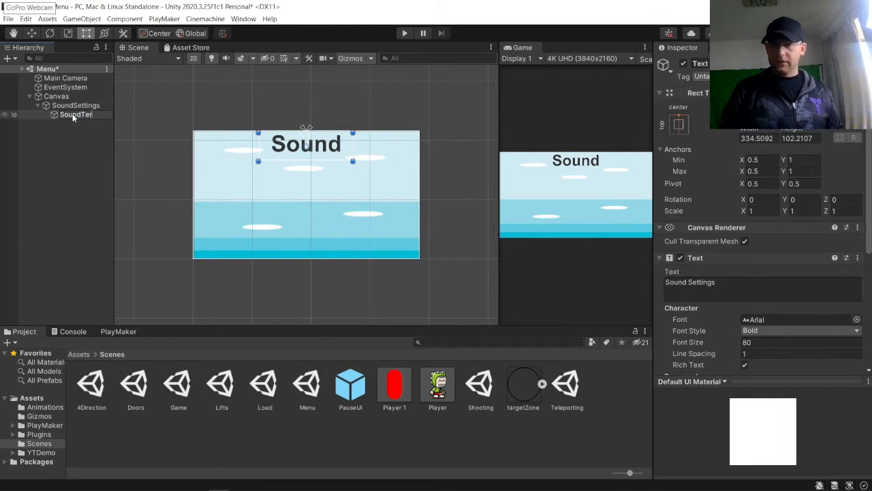
{"action": "key", "text": "Return"}
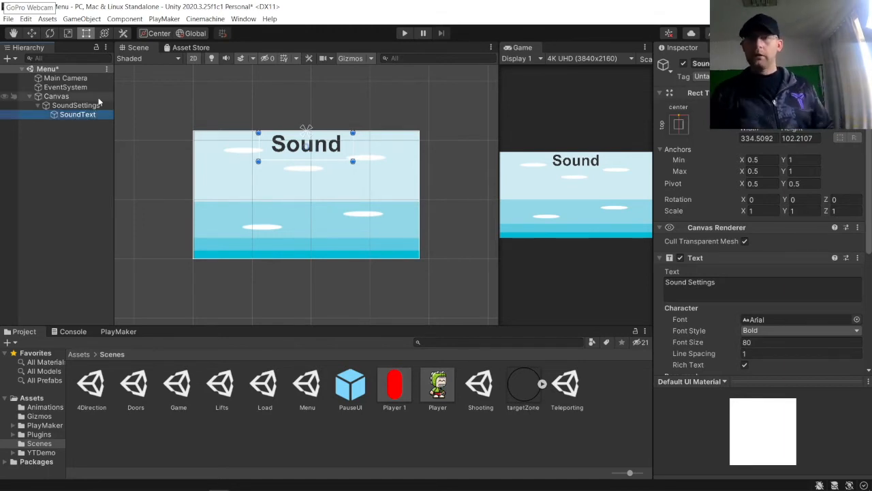
Step: Add a UI Slider as a child of the SoundSettings panel and frame it in the view
{"action": "left_click", "coordinate": [69, 129]}
{"action": "right_click", "coordinate": [95, 105]}
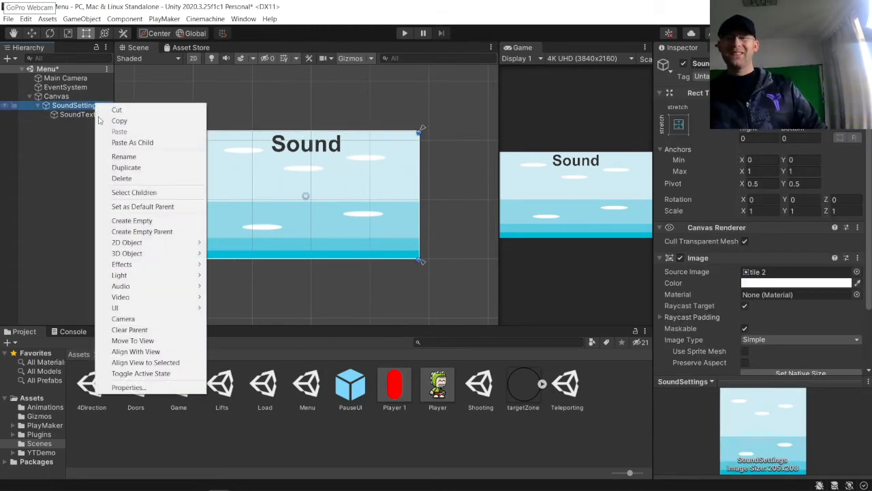
{"action": "mouse_move", "coordinate": [135, 311]}
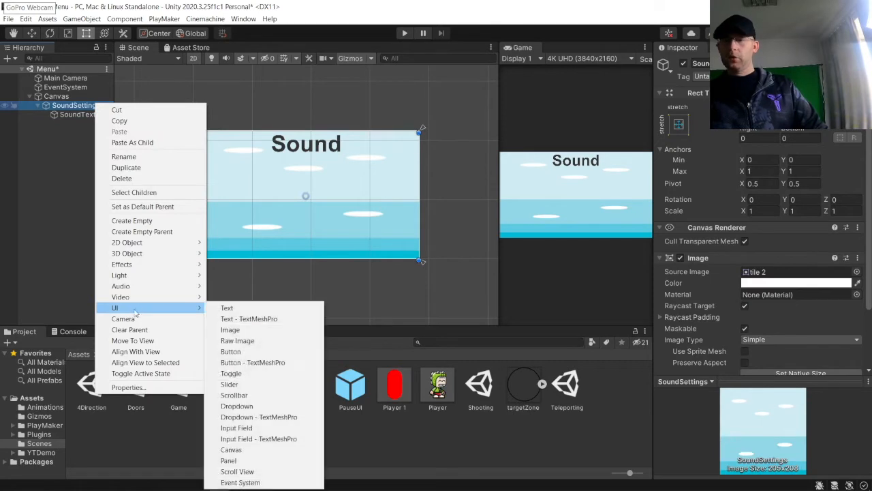
{"action": "left_click", "coordinate": [230, 384]}
{"action": "key", "text": "f"}
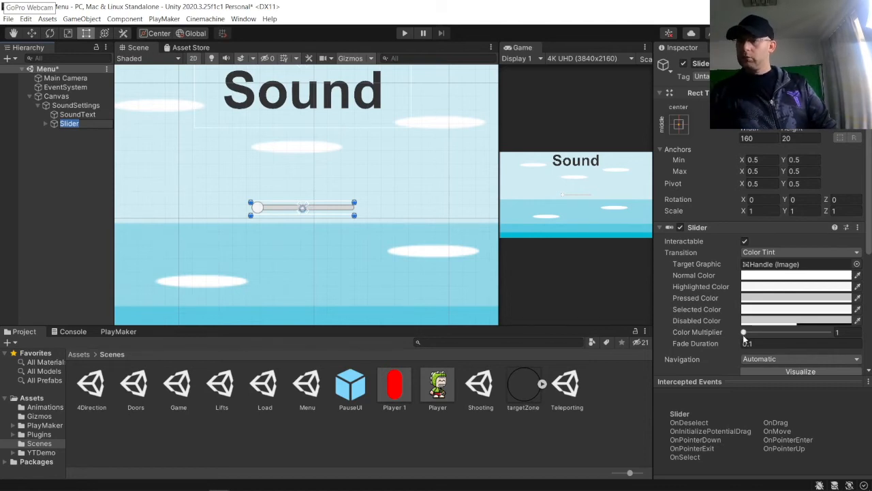
Step: Try enabling the slider's Whole Numbers option and adjusting its Value
{"action": "scroll", "coordinate": [744, 338], "scroll_direction": "down", "scroll_amount": 5}
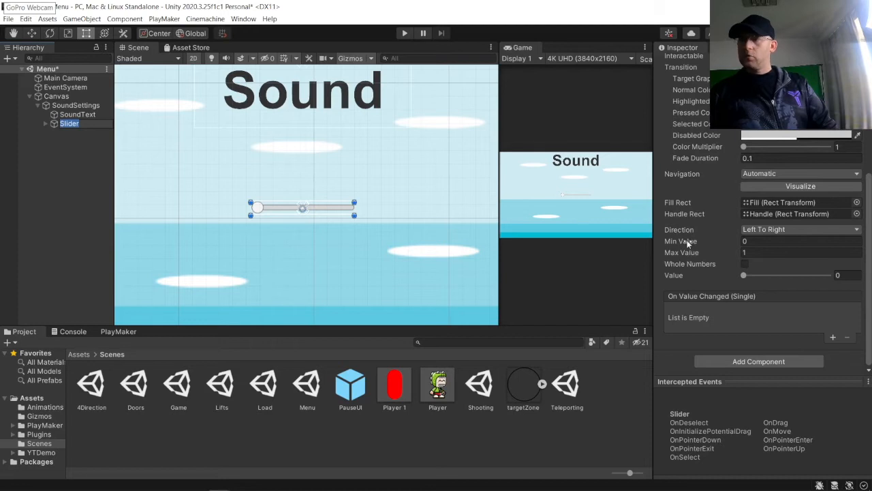
{"action": "left_click", "coordinate": [745, 265]}
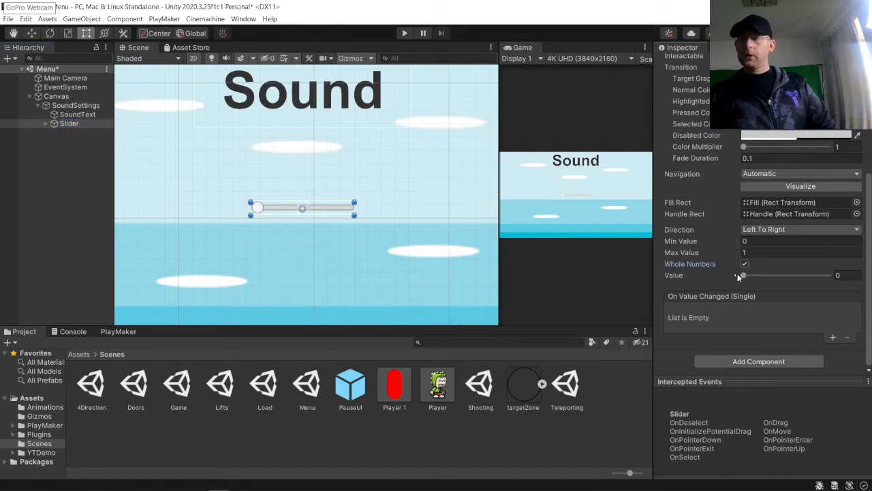
{"action": "left_click_drag", "start_coordinate": [743, 276], "coordinate": [560, 286]}
{"action": "left_click", "coordinate": [744, 265]}
{"action": "left_click", "coordinate": [744, 276]}
{"action": "left_click_drag", "start_coordinate": [746, 282], "coordinate": [627, 274]}
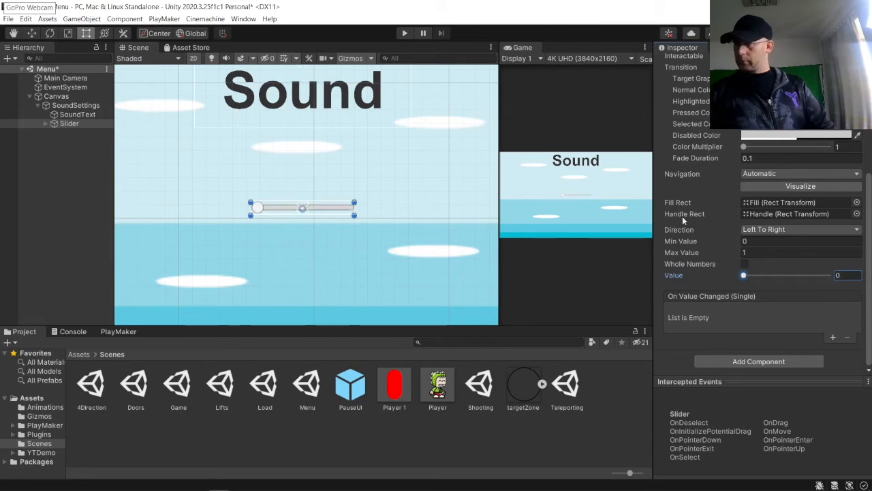
Step: Expand the Slider's children and delete its Handle object
{"action": "left_click", "coordinate": [54, 124]}
{"action": "left_click", "coordinate": [45, 124]}
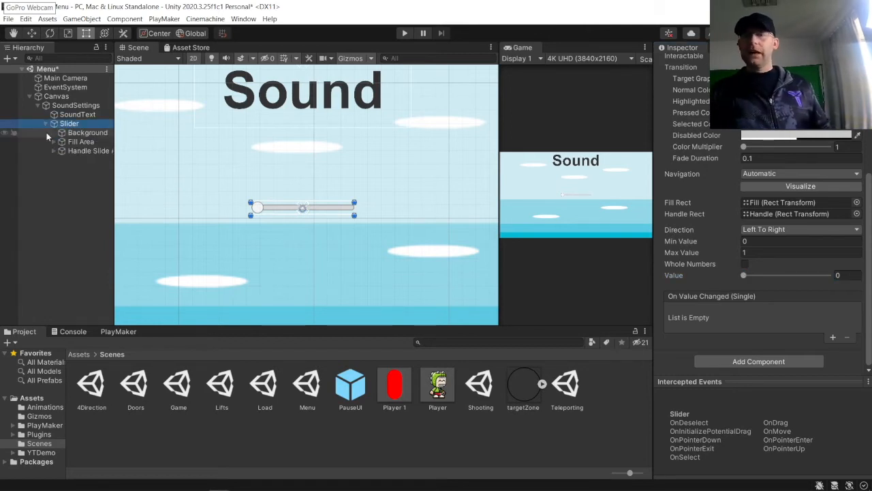
{"action": "left_click", "coordinate": [80, 152]}
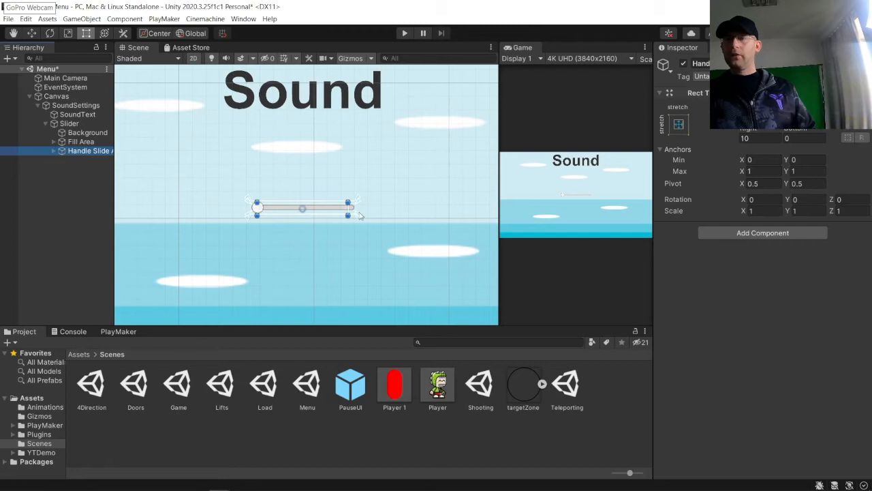
{"action": "left_click", "coordinate": [261, 212]}
{"action": "left_click", "coordinate": [260, 210]}
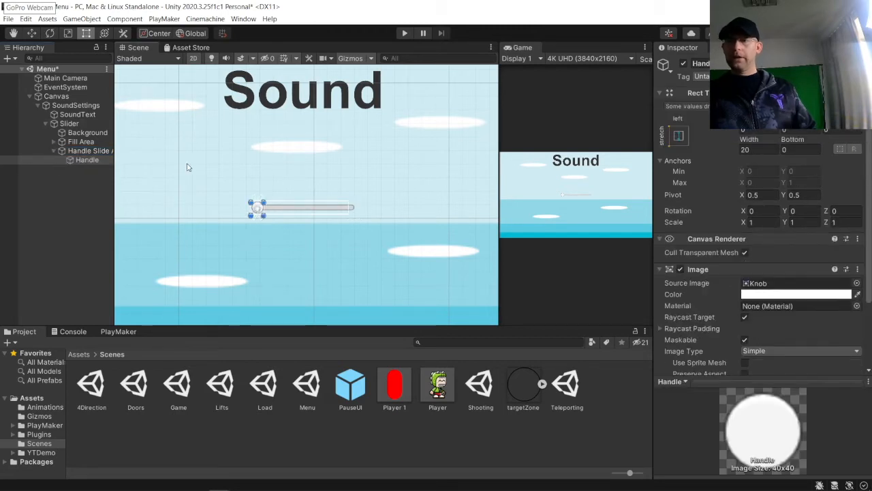
{"action": "left_click", "coordinate": [241, 167]}
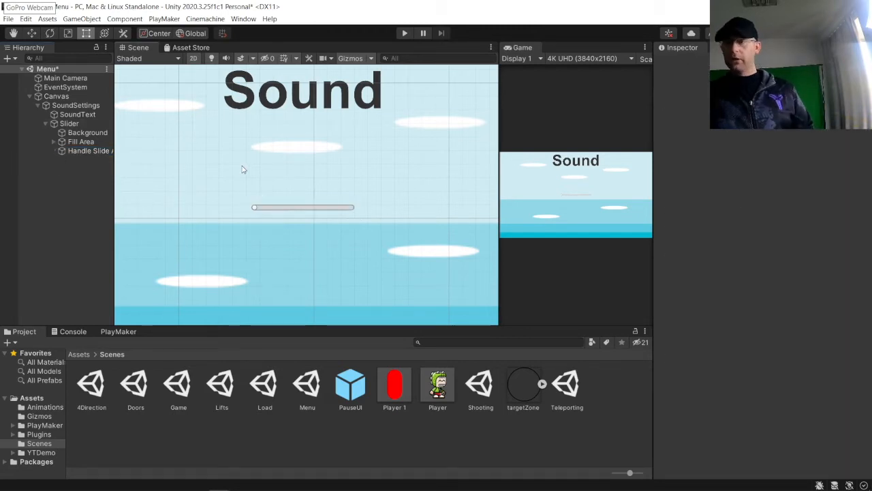
Step: Set the slider Background image's color to blue
{"action": "left_click", "coordinate": [70, 123]}
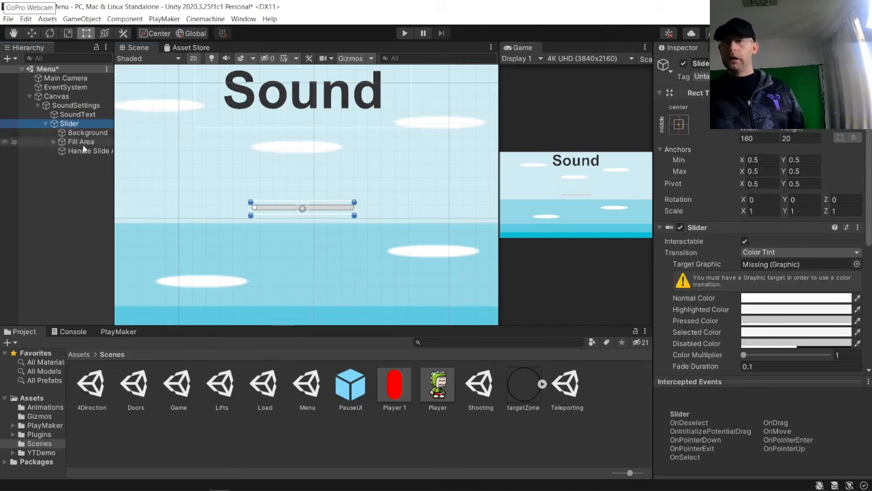
{"action": "left_click", "coordinate": [88, 133]}
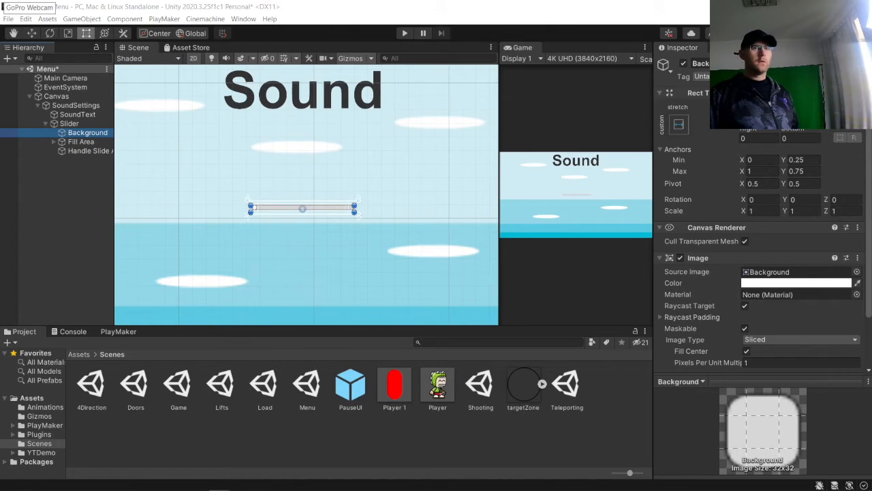
{"action": "left_click", "coordinate": [801, 284]}
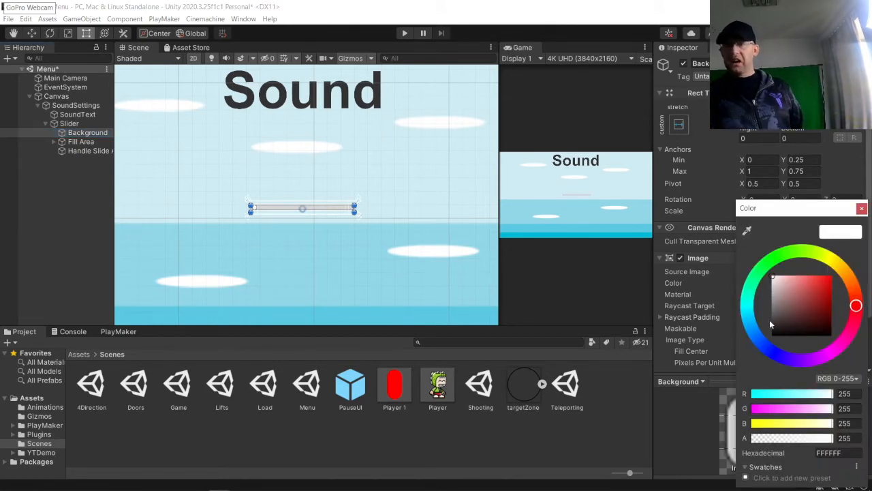
{"action": "left_click", "coordinate": [767, 350]}
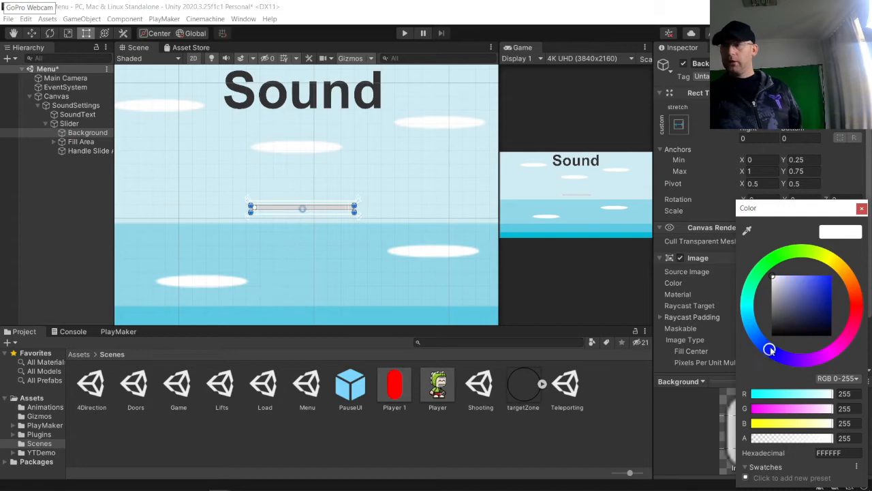
{"action": "left_click", "coordinate": [831, 275]}
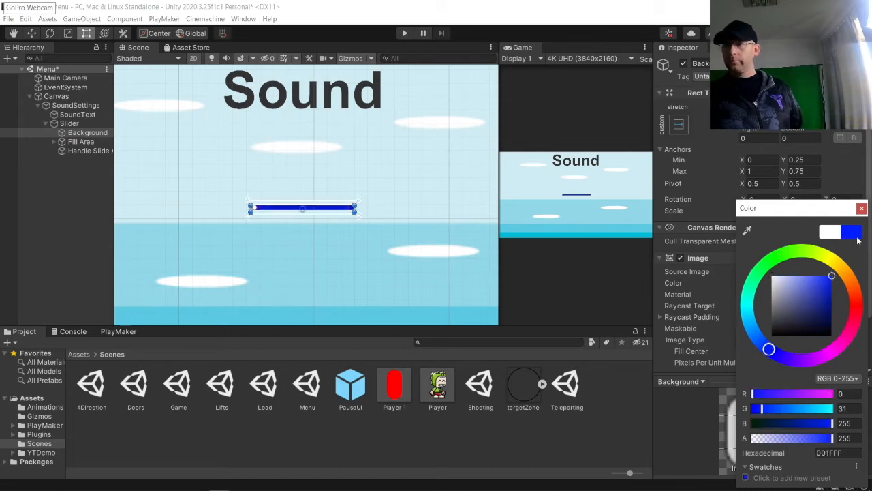
{"action": "left_click", "coordinate": [862, 209]}
Step: Set the Fill image's color under Fill Area to light cyan blue
{"action": "scroll", "coordinate": [356, 203], "scroll_direction": "up", "scroll_amount": 2}
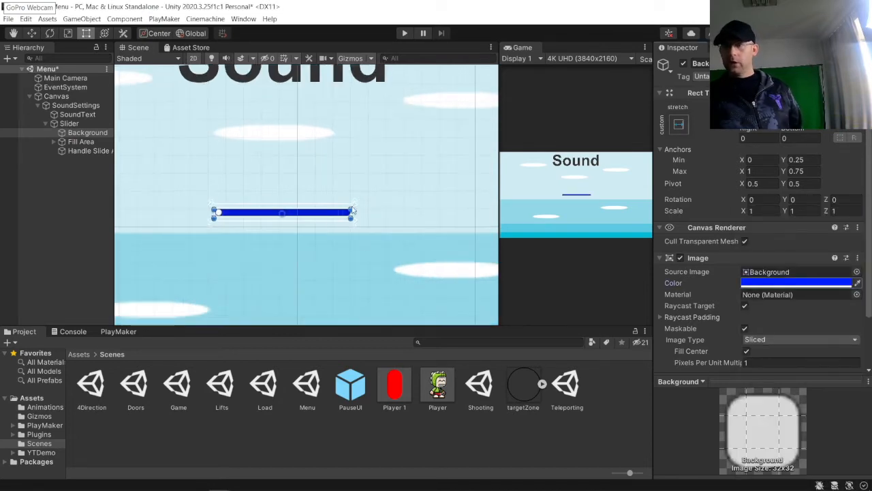
{"action": "left_click", "coordinate": [76, 142]}
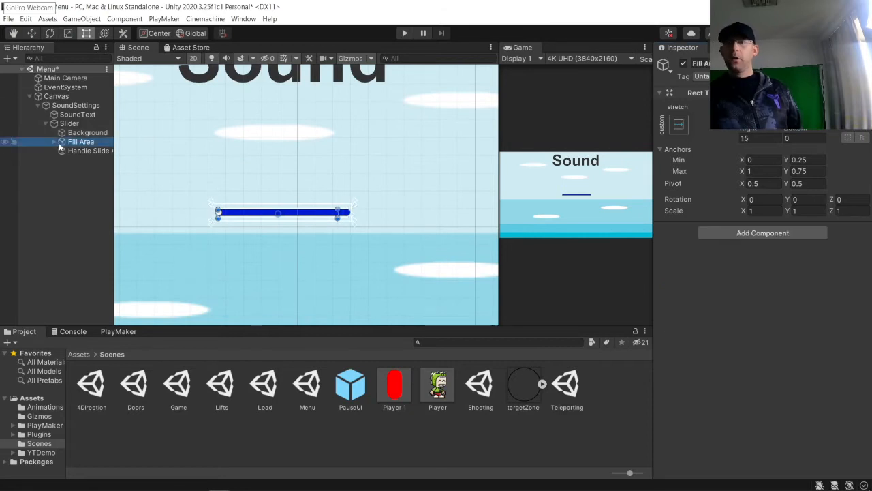
{"action": "left_click", "coordinate": [55, 142]}
{"action": "left_click", "coordinate": [80, 150]}
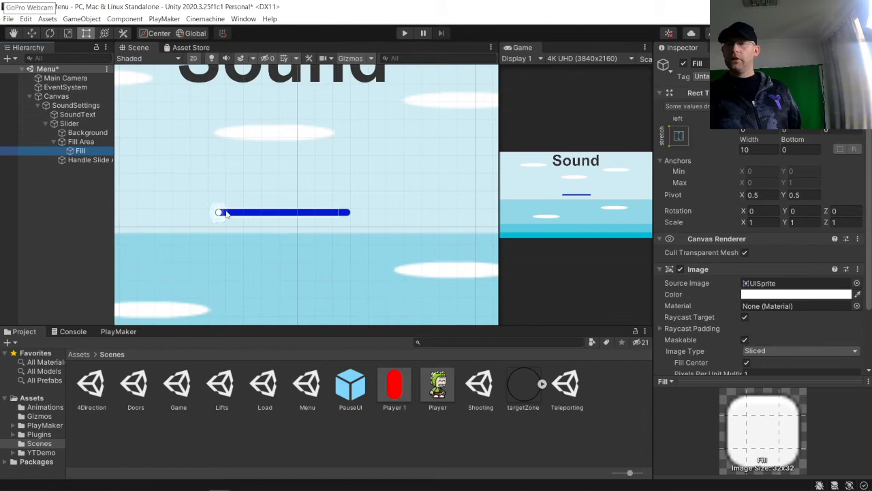
{"action": "left_click", "coordinate": [770, 294]}
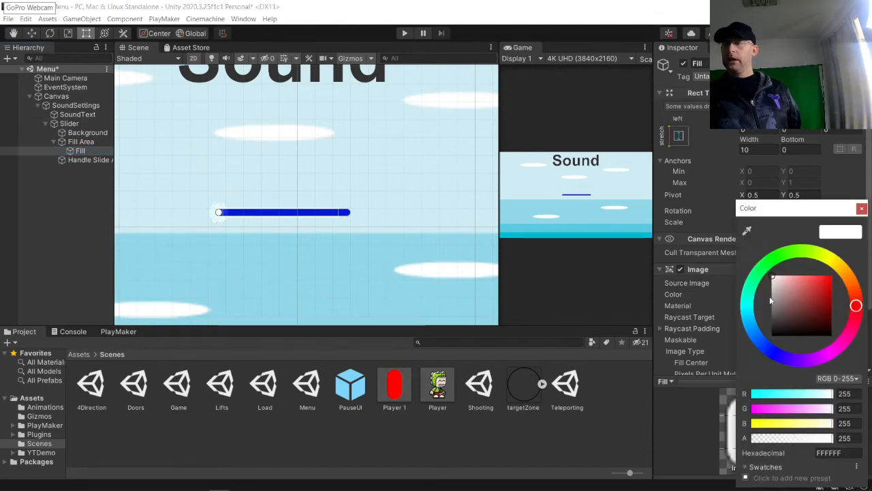
{"action": "left_click_drag", "start_coordinate": [760, 348], "coordinate": [859, 263]}
{"action": "left_click", "coordinate": [861, 208]}
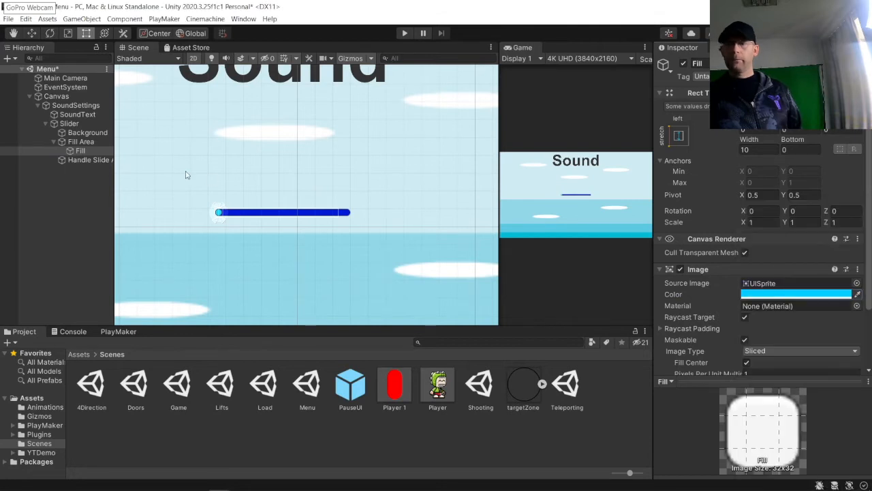
Step: Set the Slider's Value to 1
{"action": "left_click", "coordinate": [53, 142]}
{"action": "left_click", "coordinate": [68, 124]}
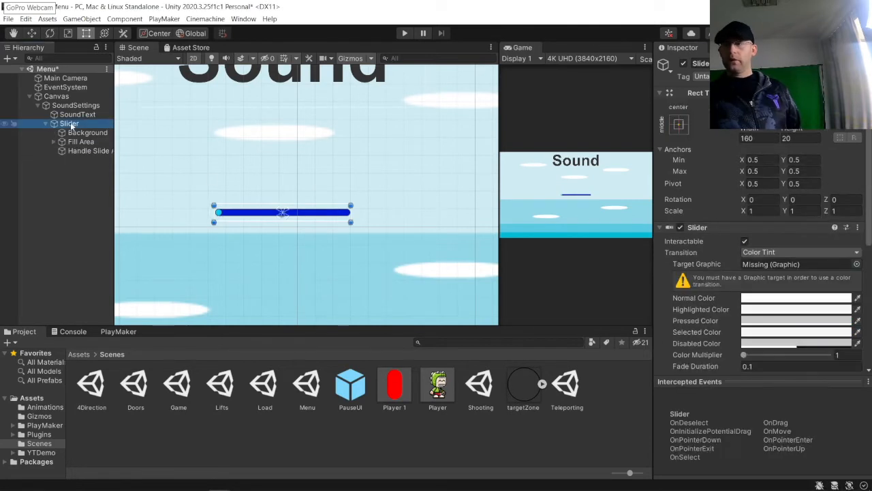
{"action": "scroll", "coordinate": [743, 351], "scroll_direction": "down", "scroll_amount": 6}
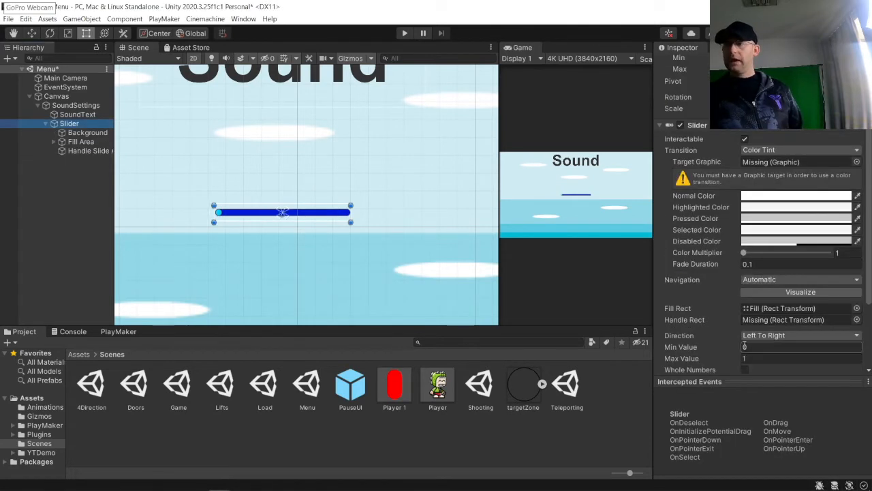
{"action": "left_click_drag", "start_coordinate": [746, 279], "coordinate": [843, 279]}
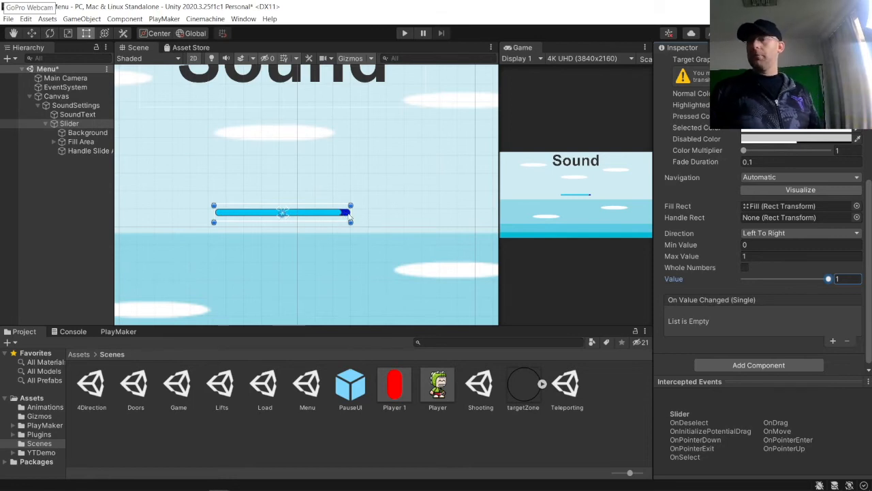
Step: Pull the slider Background's right edge inward, setting its Right offset to about 10
{"action": "left_click", "coordinate": [95, 149]}
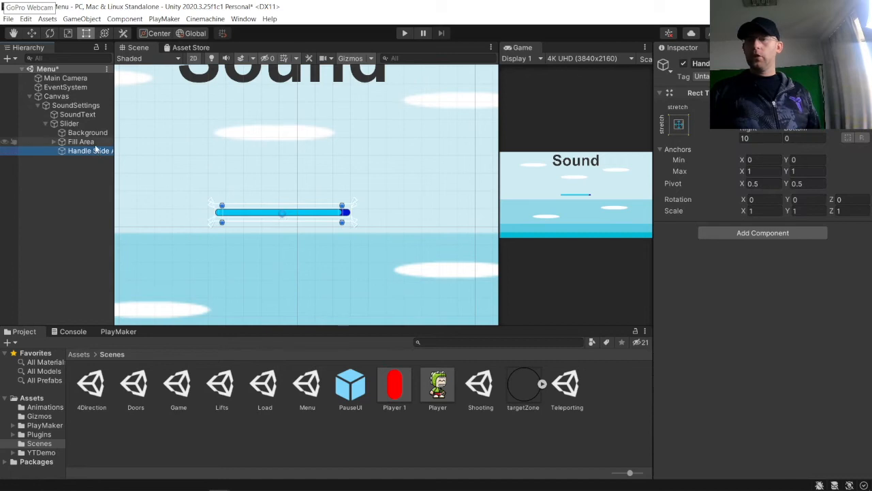
{"action": "left_click", "coordinate": [96, 142]}
{"action": "left_click", "coordinate": [99, 133]}
{"action": "scroll", "coordinate": [364, 221], "scroll_direction": "up", "scroll_amount": 8}
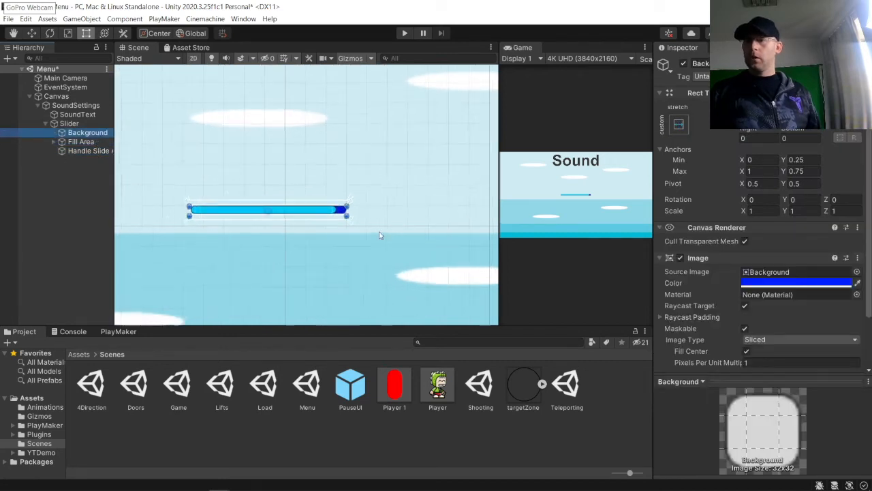
{"action": "left_click_drag", "start_coordinate": [310, 195], "coordinate": [284, 195]}
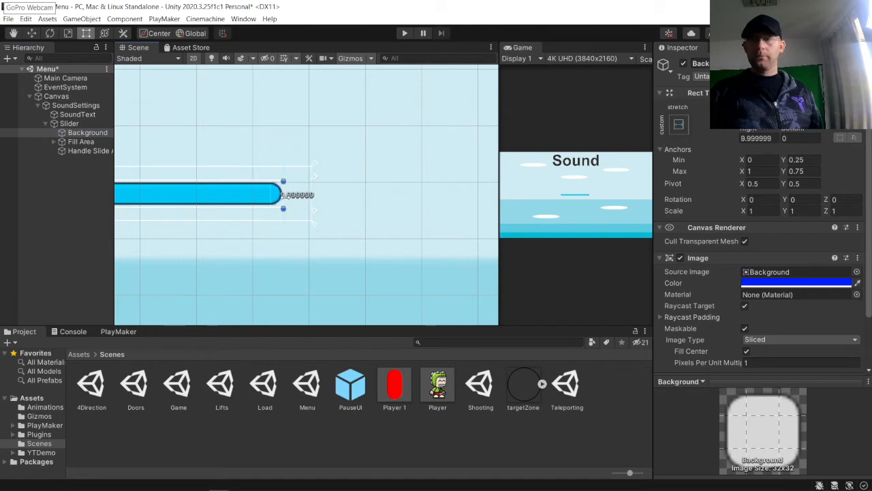
Step: Inspect the Slider's settings, including its Value, in the Inspector
{"action": "scroll", "coordinate": [339, 211], "scroll_direction": "down", "scroll_amount": 5}
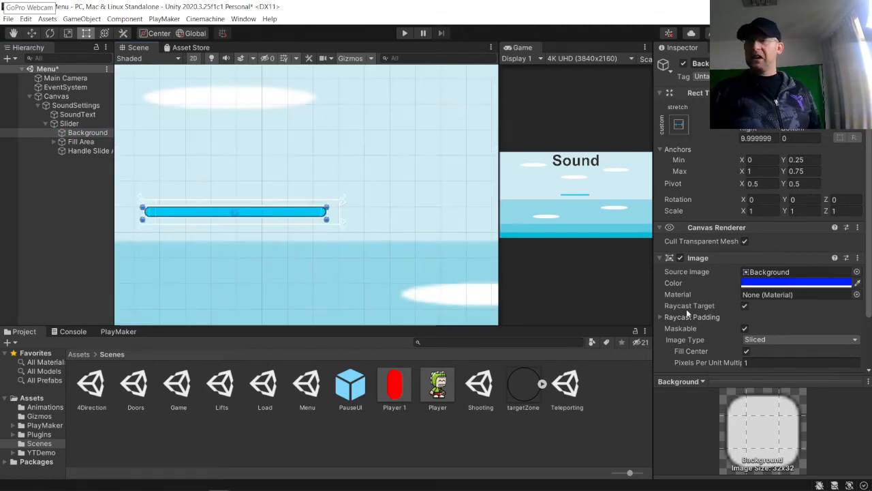
{"action": "scroll", "coordinate": [688, 314], "scroll_direction": "down", "scroll_amount": 2}
{"action": "left_click", "coordinate": [68, 123]}
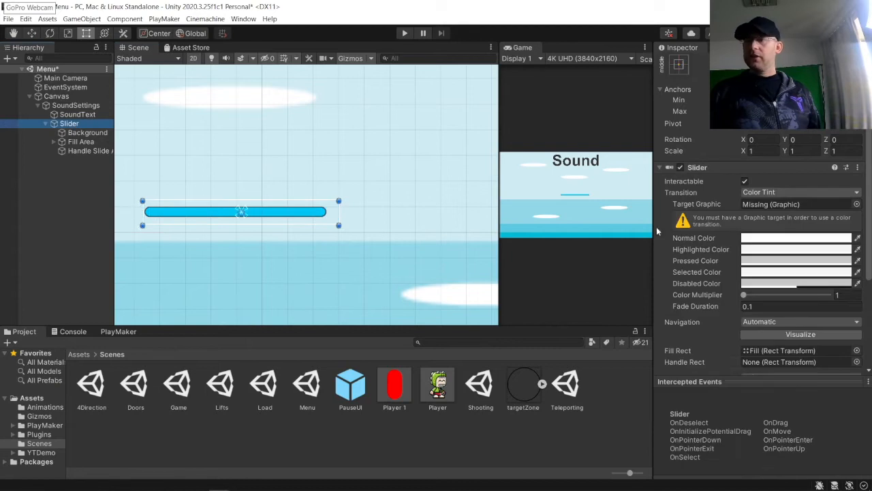
{"action": "scroll", "coordinate": [745, 310], "scroll_direction": "down", "scroll_amount": 5}
{"action": "left_click_drag", "start_coordinate": [825, 275], "coordinate": [848, 278]}
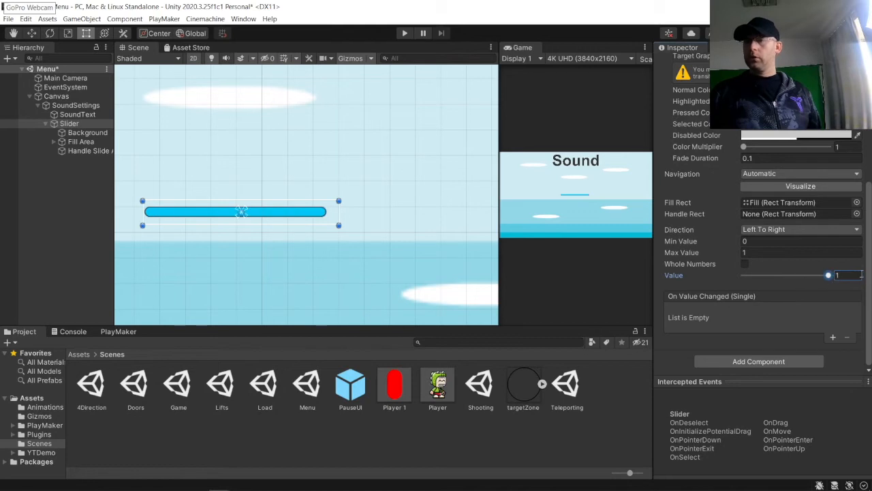
{"action": "mouse_move", "coordinate": [814, 274]}
{"action": "left_mouse_down"}
{"action": "mouse_move", "coordinate": [690, 295]}
{"action": "mouse_move", "coordinate": [817, 273]}
{"action": "left_mouse_up"}
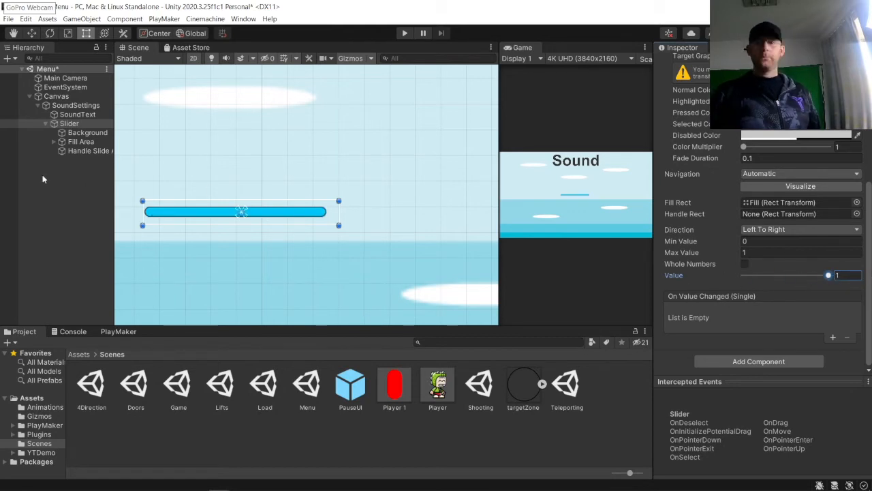
{"action": "left_click", "coordinate": [79, 174]}
Step: Duplicate the Slider, naming the original VolumeSlider and the copy SFXSlider
{"action": "left_click", "coordinate": [45, 123]}
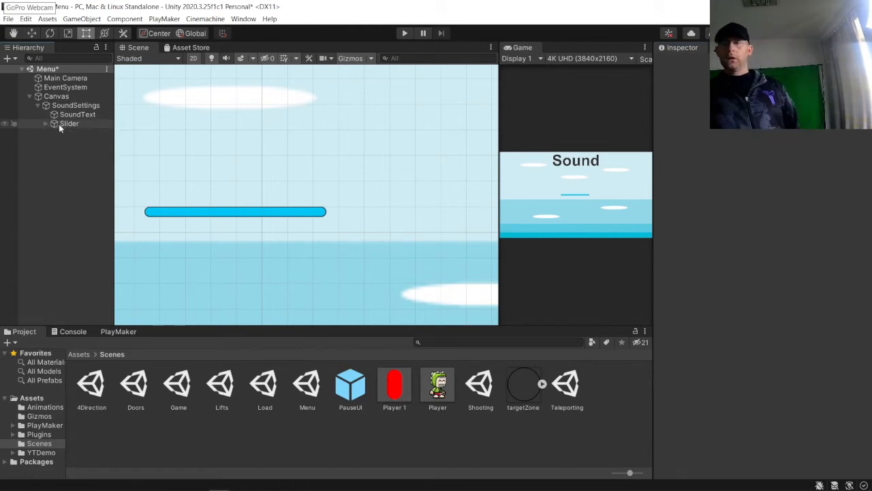
{"action": "left_click", "coordinate": [66, 125]}
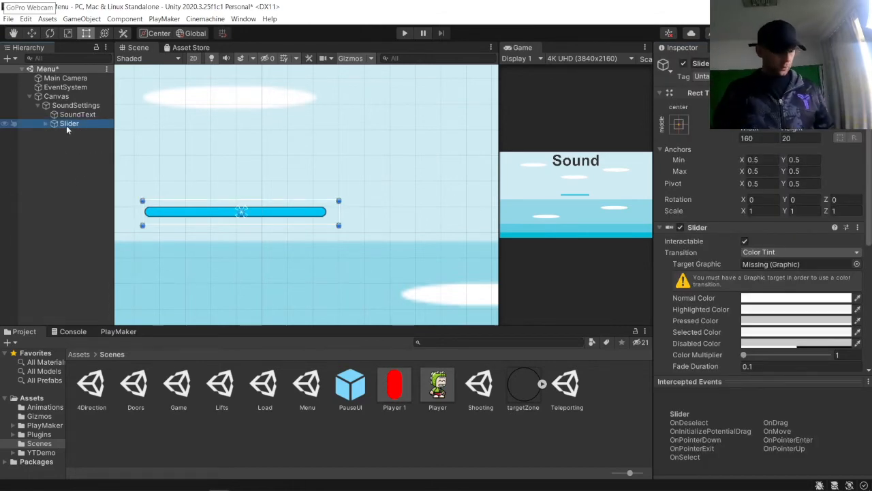
{"action": "key", "text": "ctrl+d"}
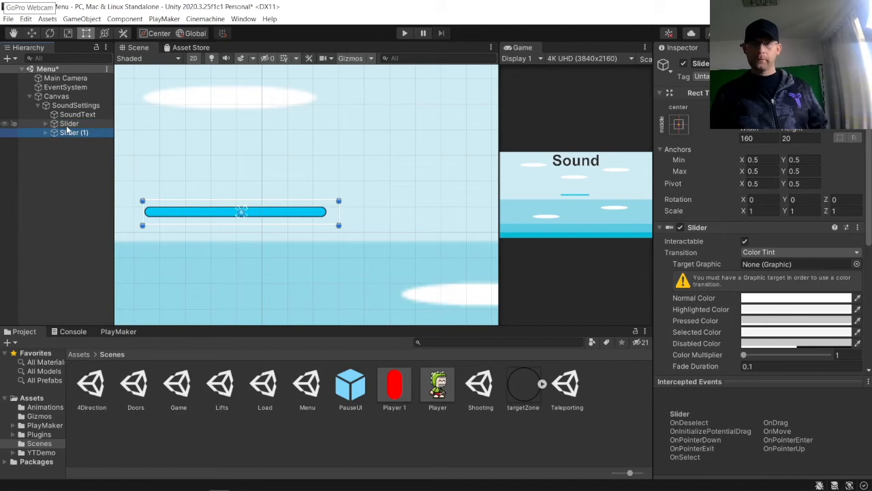
{"action": "left_click", "coordinate": [66, 125]}
{"action": "type", "text": "VolumeSlider"}
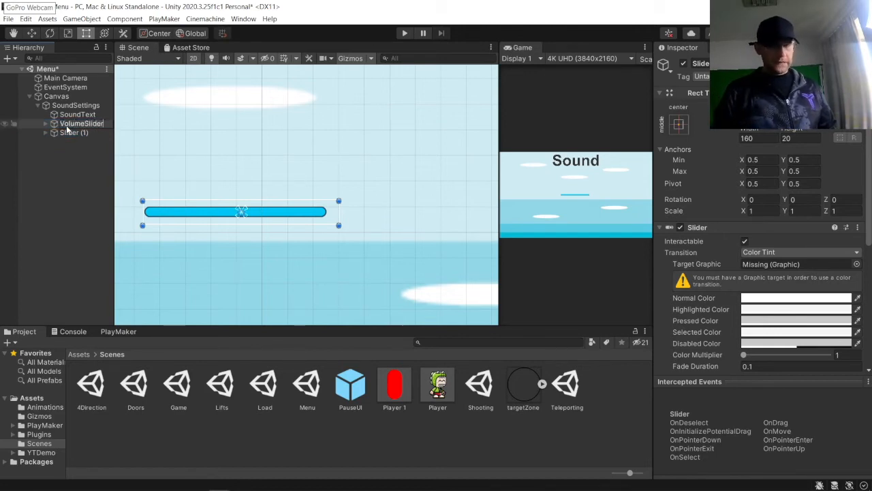
{"action": "key", "text": "Return"}
{"action": "left_click", "coordinate": [73, 132]}
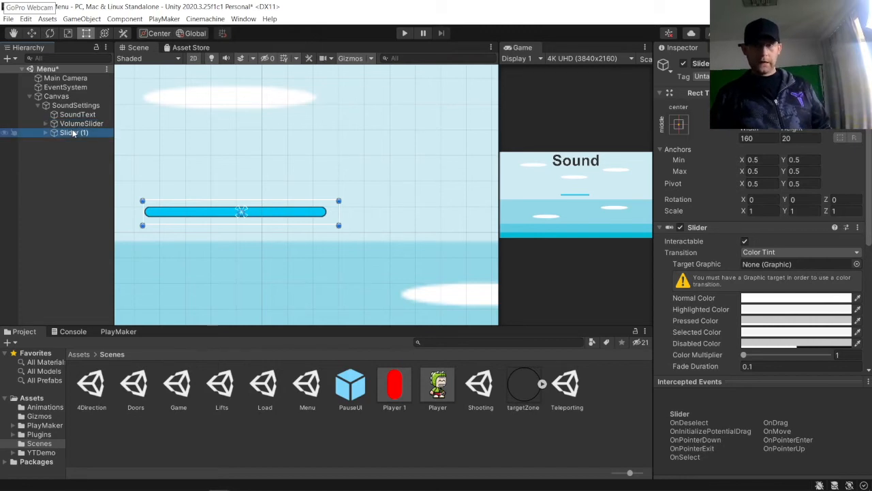
{"action": "left_click", "coordinate": [73, 133]}
{"action": "type", "text": "SFX"}
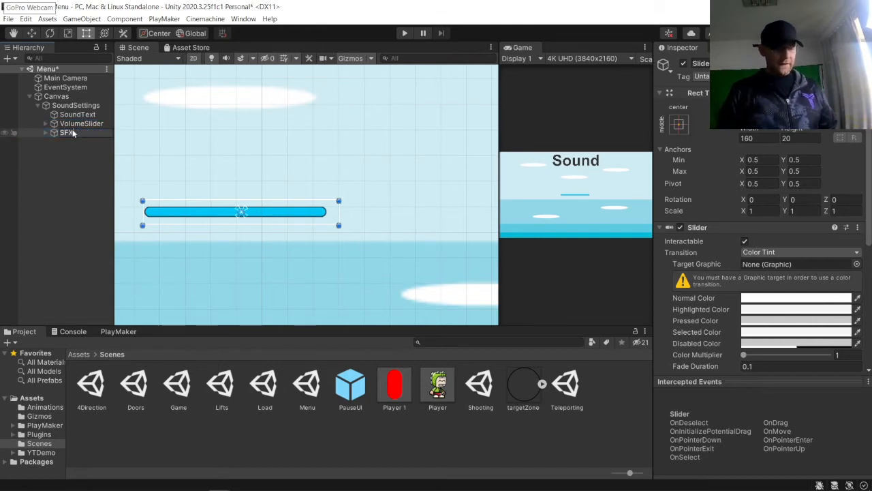
{"action": "key", "text": "Return"}
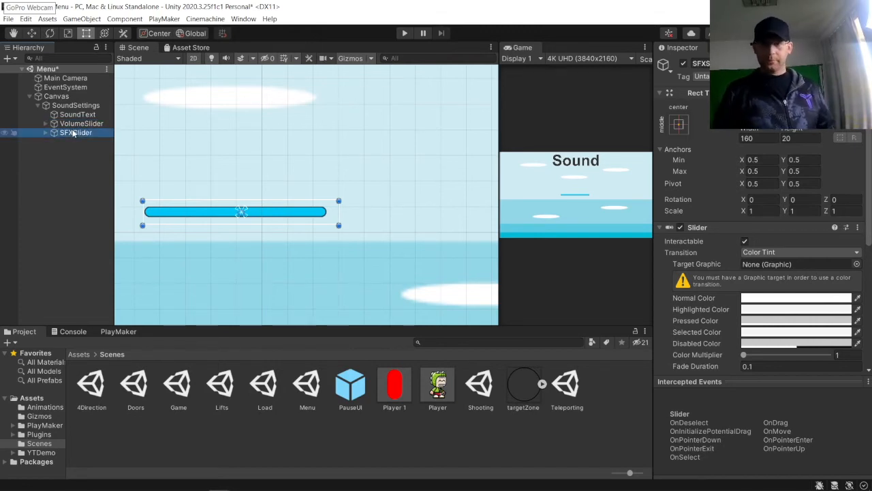
Step: Move the two sliders apart, placing the VolumeSlider on the left side of the panel
{"action": "scroll", "coordinate": [185, 257], "scroll_direction": "down", "scroll_amount": 10}
{"action": "scroll", "coordinate": [226, 243], "scroll_direction": "down", "scroll_amount": 2}
{"action": "middle_click_drag", "start_coordinate": [238, 242], "coordinate": [331, 217]}
{"action": "left_click_drag", "start_coordinate": [305, 217], "coordinate": [477, 239]}
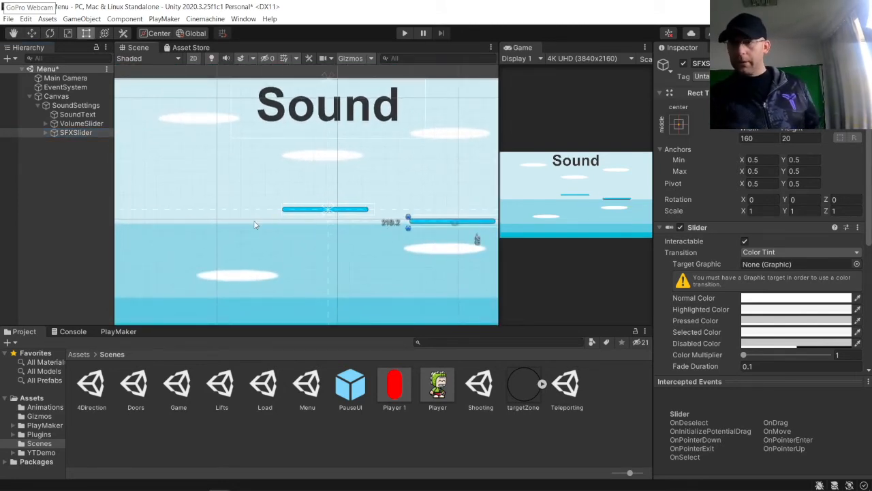
{"action": "left_click", "coordinate": [309, 205]}
{"action": "left_click", "coordinate": [301, 210]}
{"action": "left_click_drag", "start_coordinate": [282, 211], "coordinate": [230, 231]}
{"action": "scroll", "coordinate": [287, 198], "scroll_direction": "down", "scroll_amount": 2}
{"action": "left_click_drag", "start_coordinate": [293, 213], "coordinate": [234, 208]}
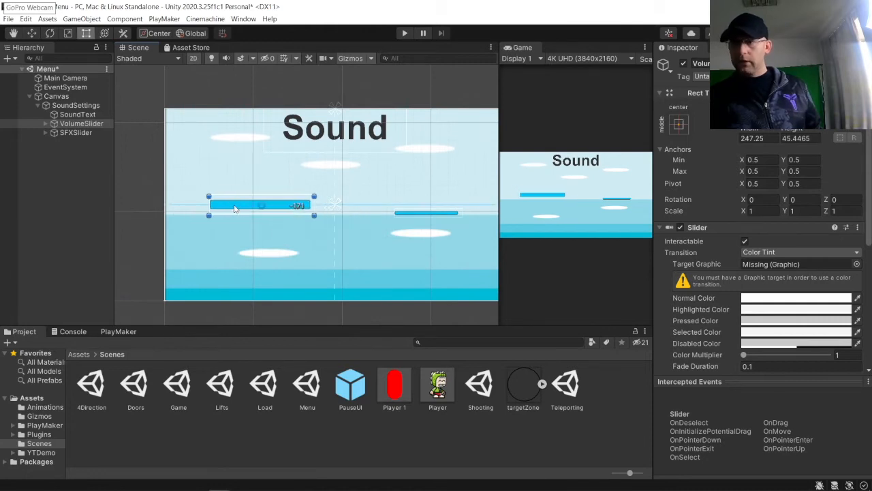
Step: Resize the SFXSlider to about 247 by 45 to match the VolumeSlider
{"action": "left_click", "coordinate": [429, 214]}
{"action": "left_click_drag", "start_coordinate": [431, 216], "coordinate": [246, 205]}
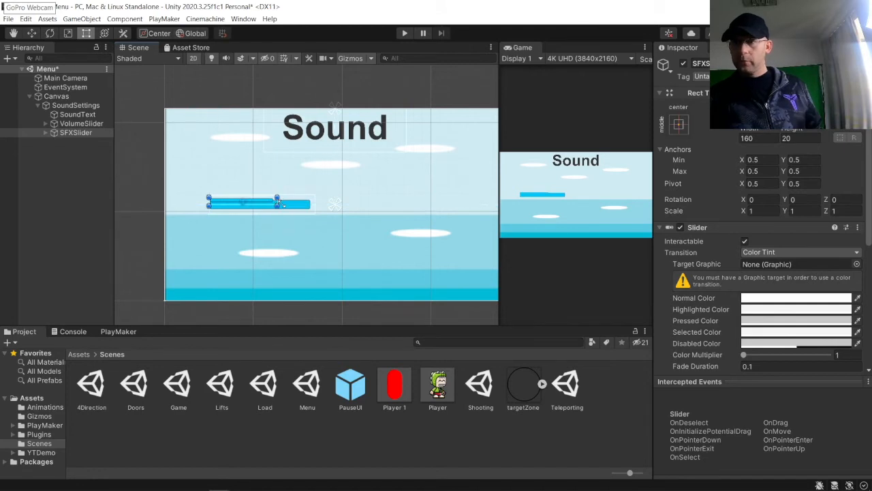
{"action": "scroll", "coordinate": [268, 222], "scroll_direction": "up", "scroll_amount": 5}
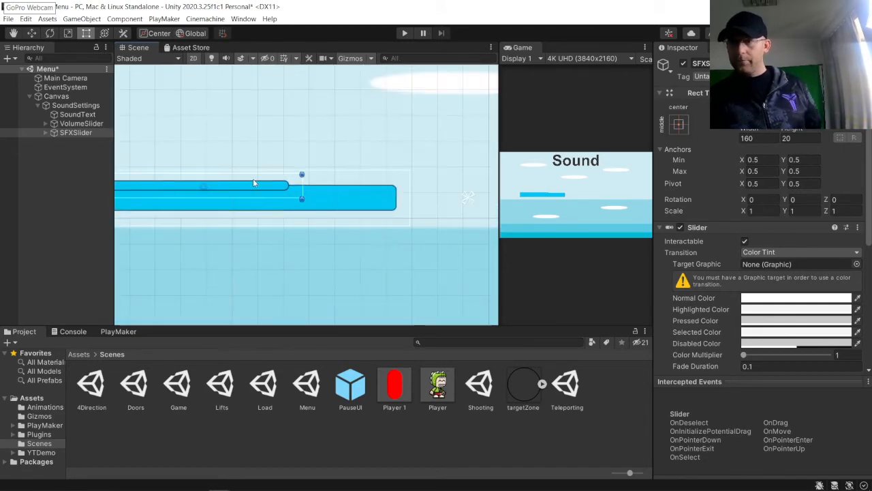
{"action": "left_click_drag", "start_coordinate": [249, 191], "coordinate": [249, 196]}
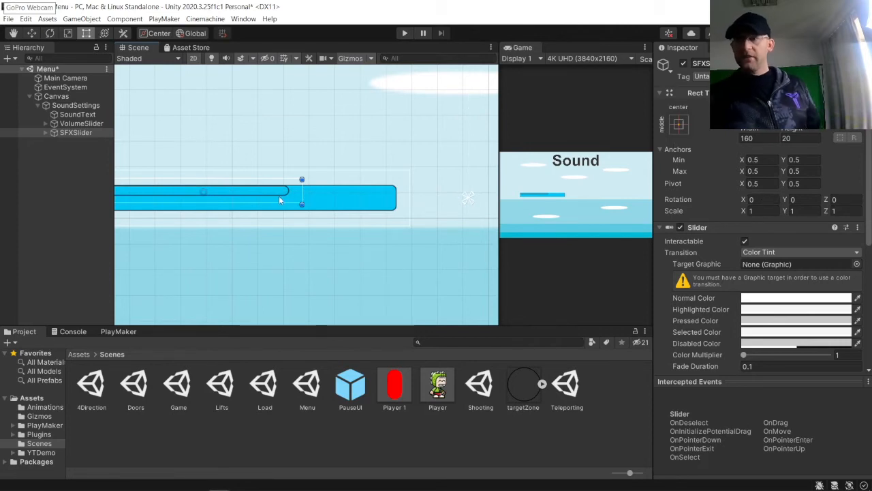
{"action": "left_click_drag", "start_coordinate": [307, 208], "coordinate": [409, 225]}
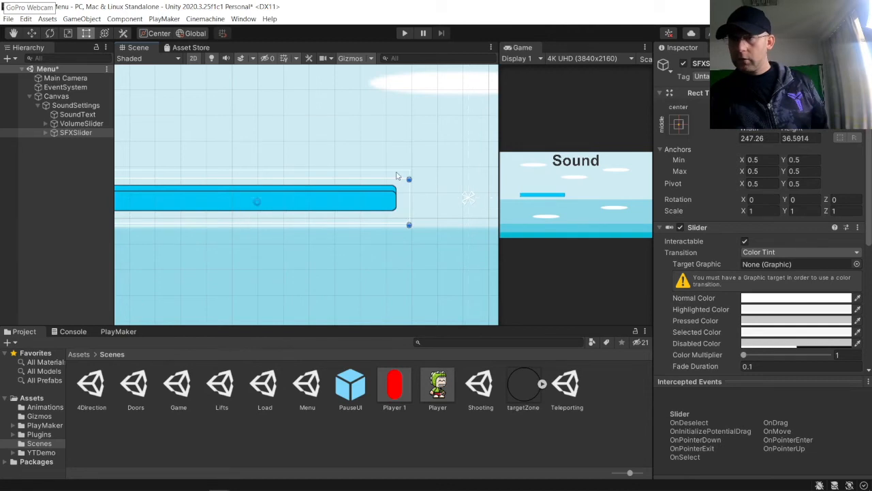
{"action": "left_click_drag", "start_coordinate": [399, 180], "coordinate": [398, 173]}
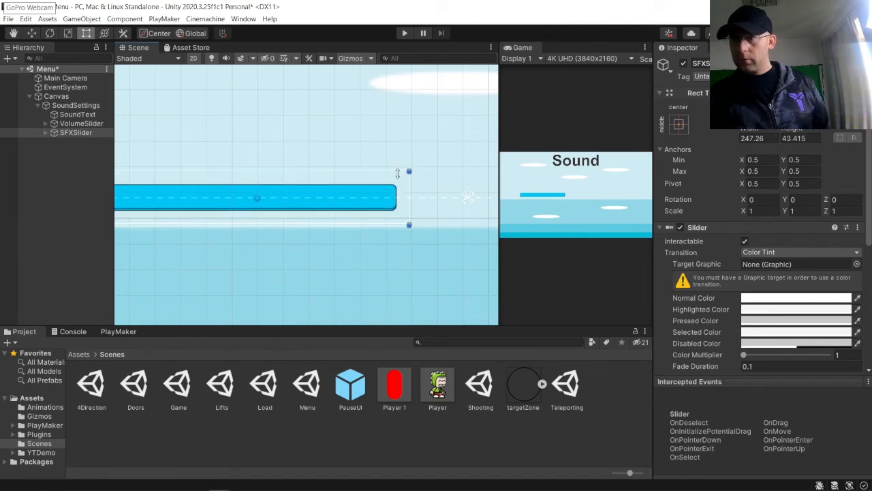
{"action": "left_click_drag", "start_coordinate": [391, 226], "coordinate": [390, 229]}
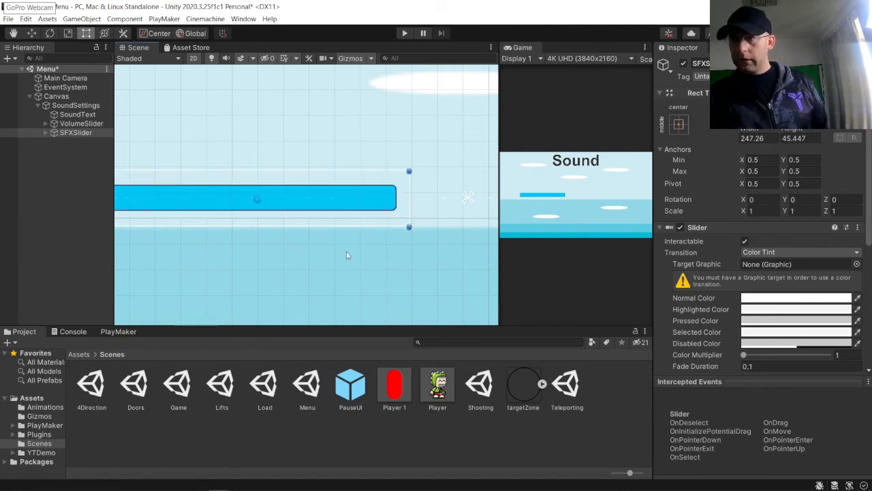
Step: Place the SFXSlider to the right of the VolumeSlider at the same height
{"action": "scroll", "coordinate": [354, 249], "scroll_direction": "down", "scroll_amount": 1}
{"action": "left_click_drag", "start_coordinate": [659, 203], "coordinate": [643, 210]}
{"action": "scroll", "coordinate": [278, 226], "scroll_direction": "down", "scroll_amount": 5}
{"action": "middle_click_drag", "start_coordinate": [277, 232], "coordinate": [173, 196]}
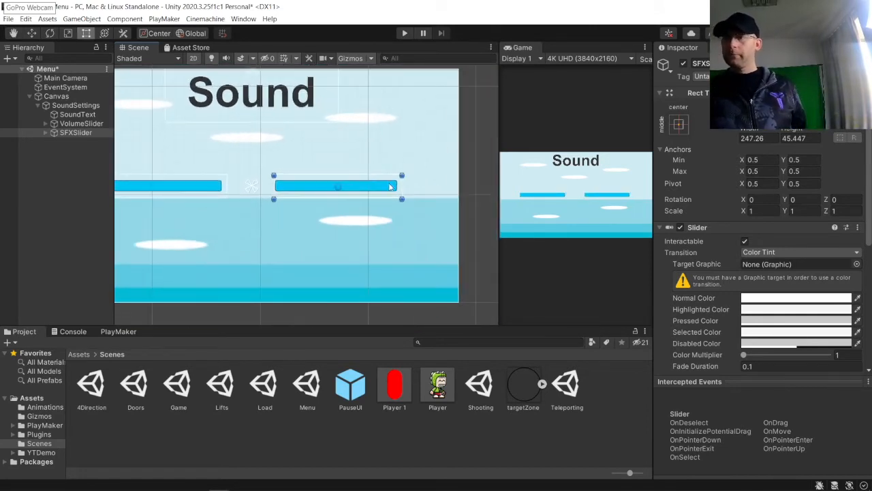
{"action": "left_click_drag", "start_coordinate": [373, 184], "coordinate": [397, 194]}
Step: Add a new UI Text object to the Canvas
{"action": "left_click", "coordinate": [181, 218]}
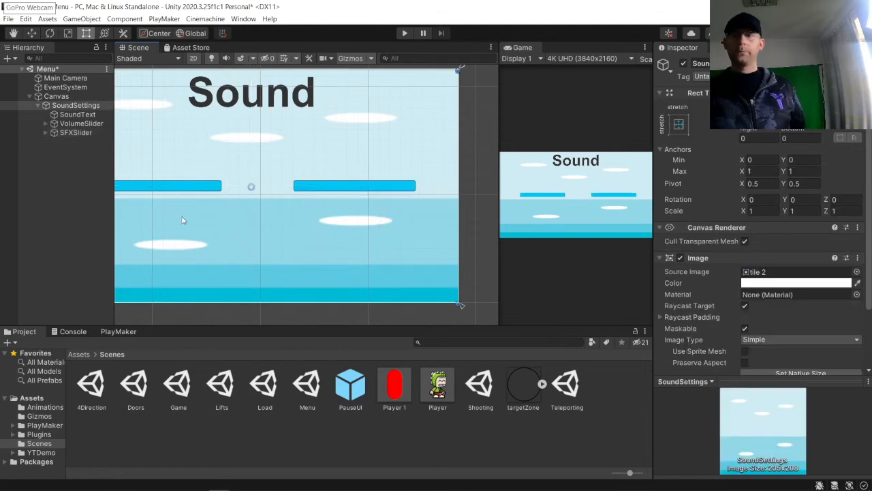
{"action": "middle_click_drag", "start_coordinate": [182, 218], "coordinate": [424, 212]}
{"action": "left_click", "coordinate": [68, 202]}
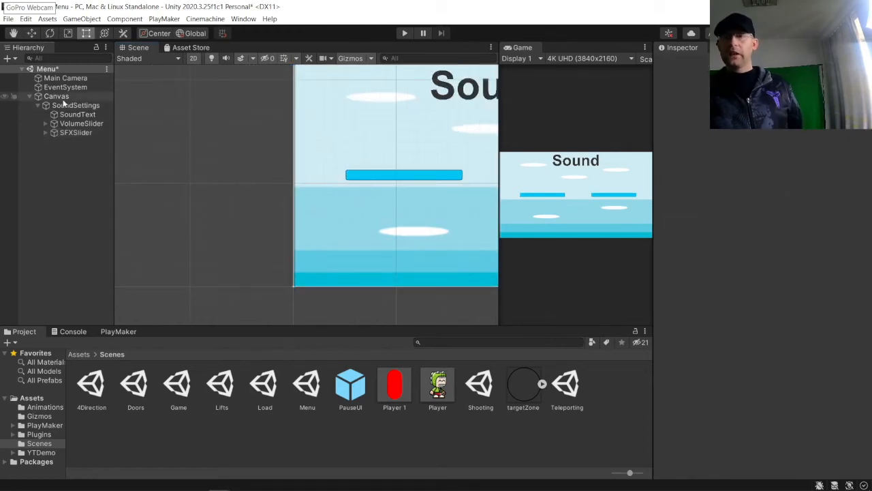
{"action": "left_click", "coordinate": [60, 96]}
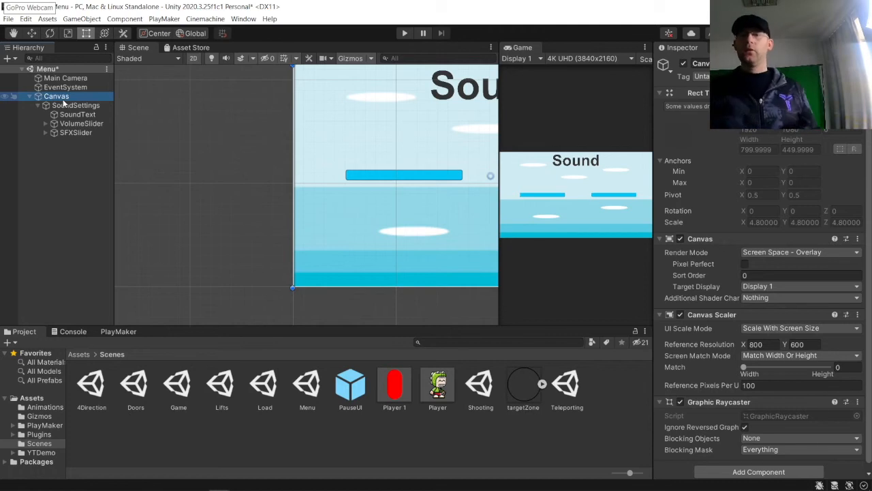
{"action": "right_click", "coordinate": [63, 101]}
{"action": "mouse_move", "coordinate": [96, 306]}
{"action": "left_click", "coordinate": [204, 303]}
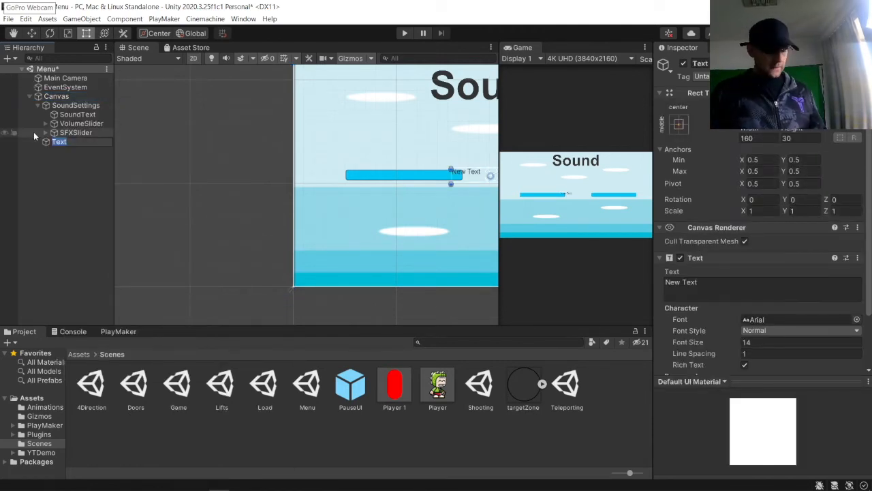
{"action": "key", "text": "Return"}
Step: Duplicate the Text object and name the two objects VolumeText and SFXText
{"action": "key", "text": "ctrl+d"}
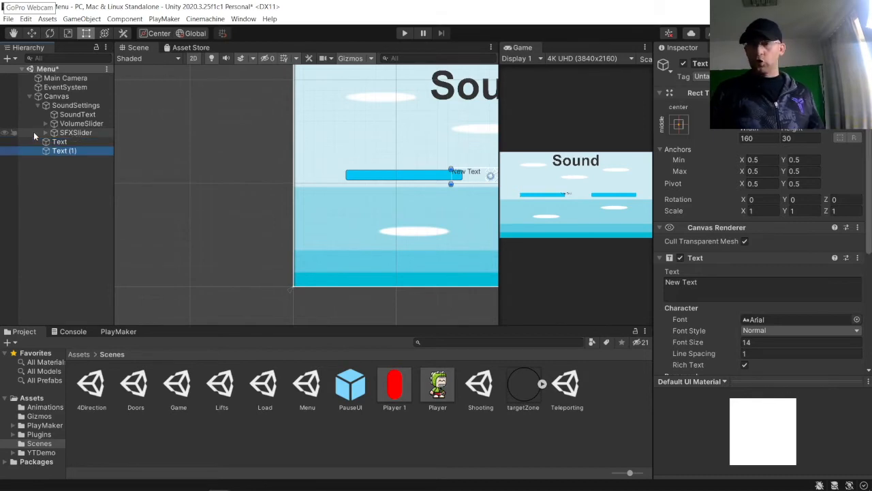
{"action": "left_click", "coordinate": [82, 142]}
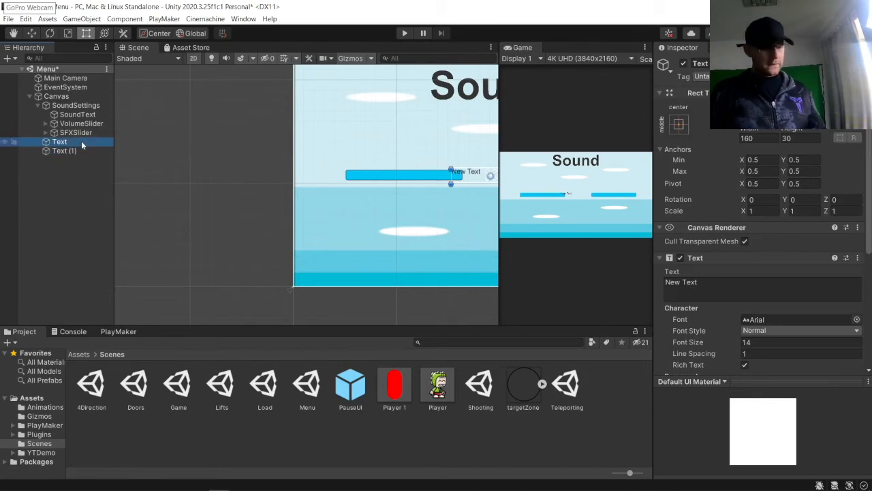
{"action": "left_click", "coordinate": [81, 143]}
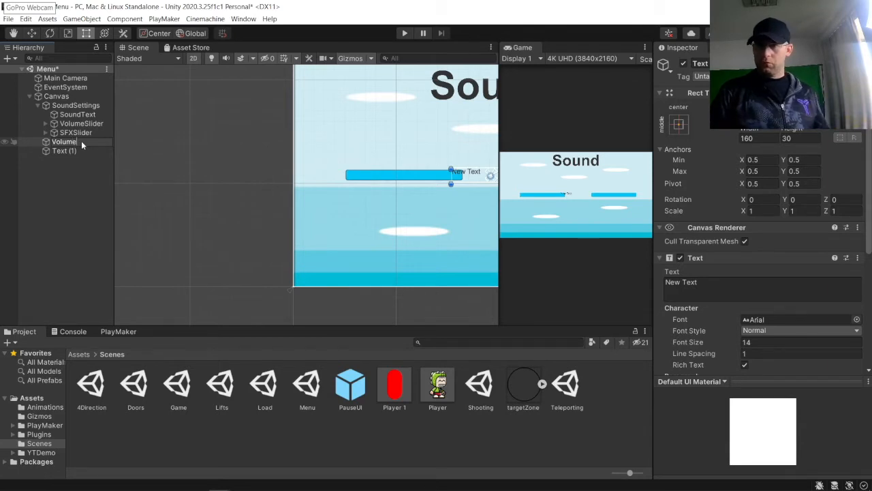
{"action": "type", "text": "ext"}
{"action": "key", "text": "Return"}
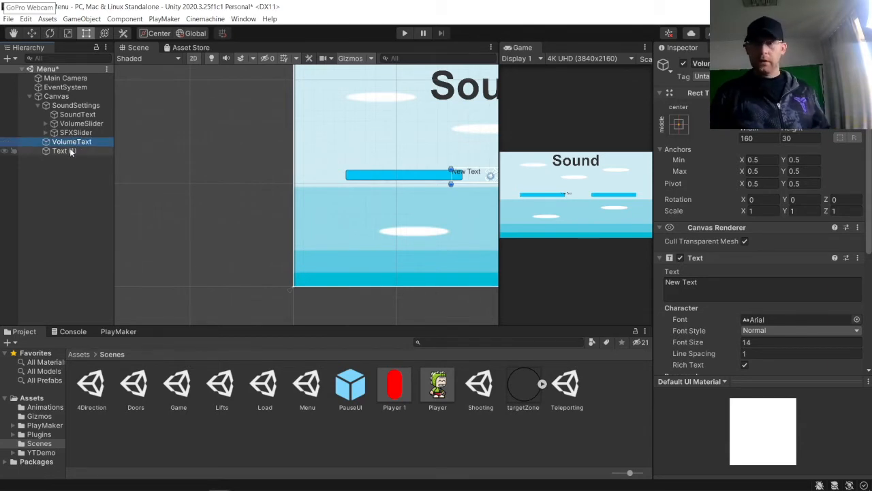
{"action": "left_click", "coordinate": [71, 152]}
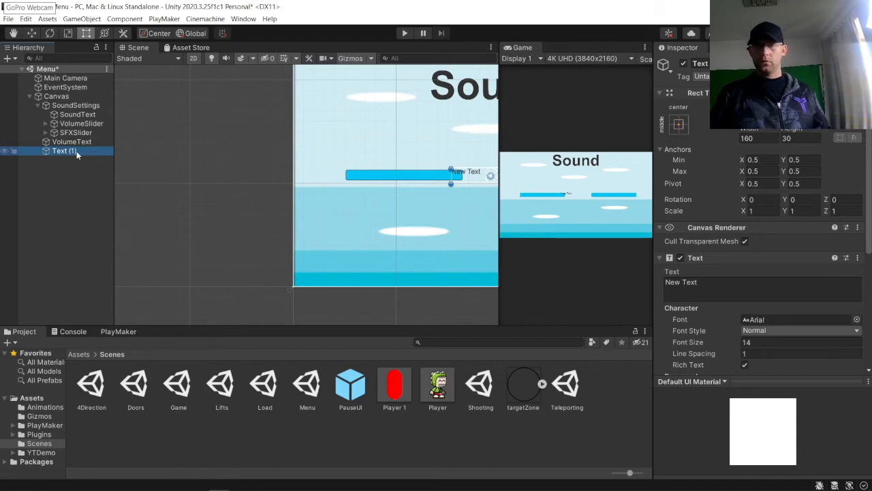
{"action": "left_click", "coordinate": [76, 151]}
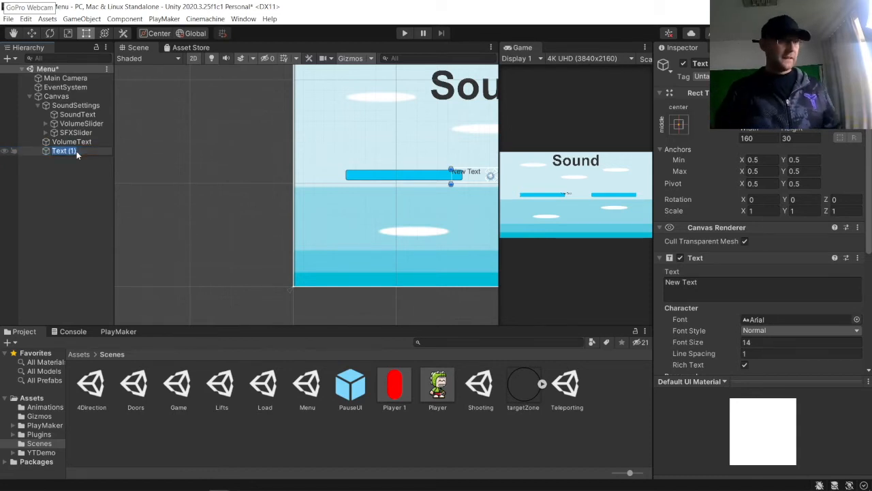
{"action": "type", "text": "SFXText"}
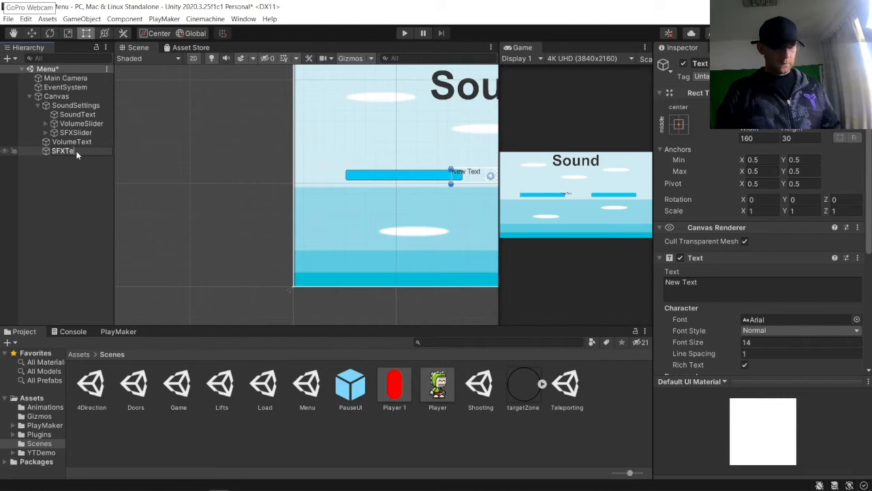
{"action": "key", "text": "Return"}
Step: Set the VolumeText's text to Volume
{"action": "left_click", "coordinate": [85, 141]}
{"action": "left_click", "coordinate": [755, 286]}
{"action": "type", "text": "Volume"}
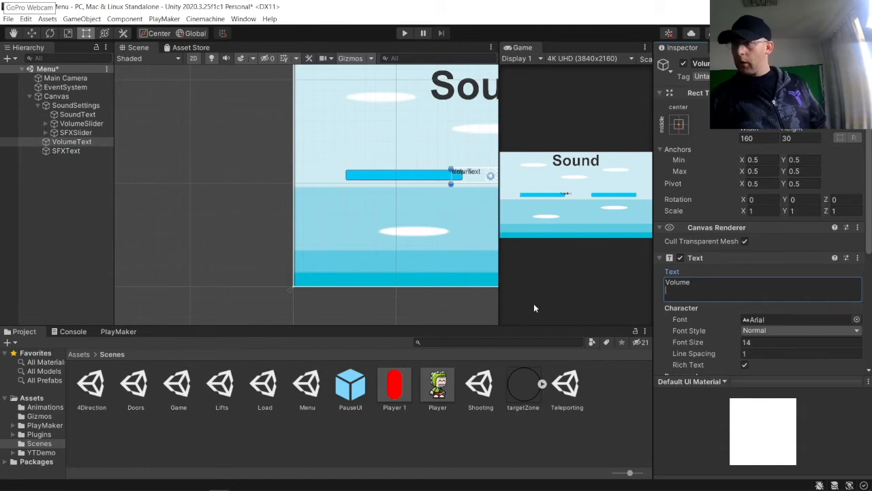
Step: Set the VolumeText's font size to 60 and enlarge its box to about 207 by 68 above the VolumeSlider
{"action": "left_click", "coordinate": [774, 342]}
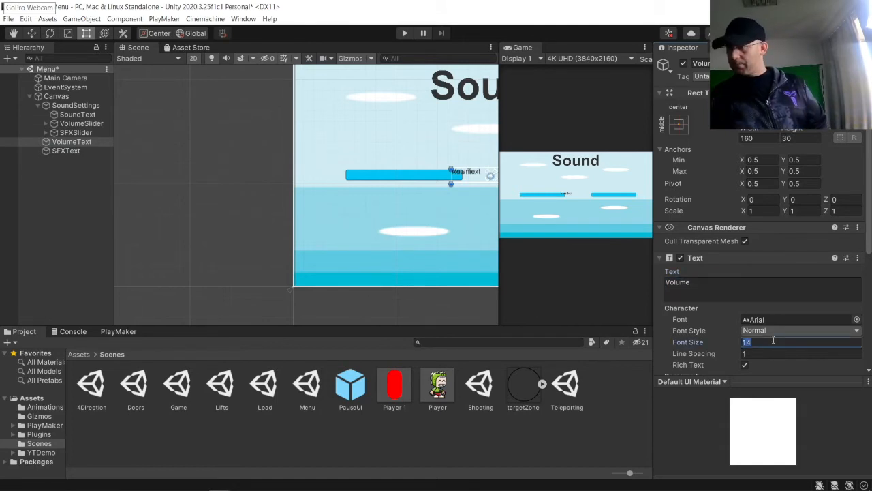
{"action": "type", "text": "60"}
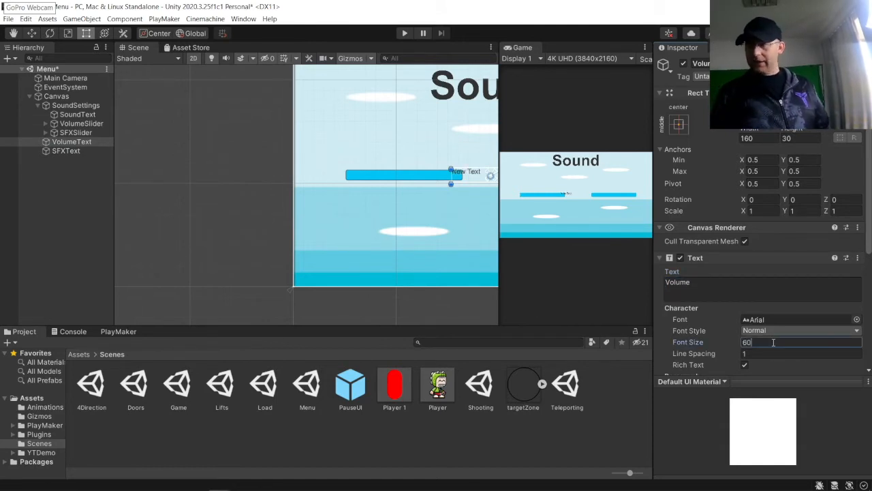
{"action": "left_click_drag", "start_coordinate": [477, 180], "coordinate": [396, 151]}
{"action": "left_click_drag", "start_coordinate": [451, 153], "coordinate": [408, 160]}
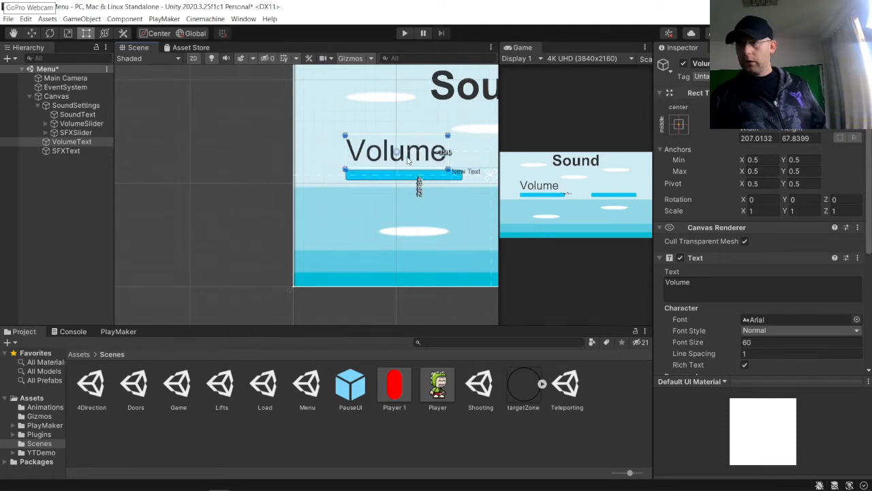
Step: Center-align the VolumeText and nudge it so it sits centered above the VolumeSlider
{"action": "middle_click_drag", "start_coordinate": [412, 189], "coordinate": [332, 207]}
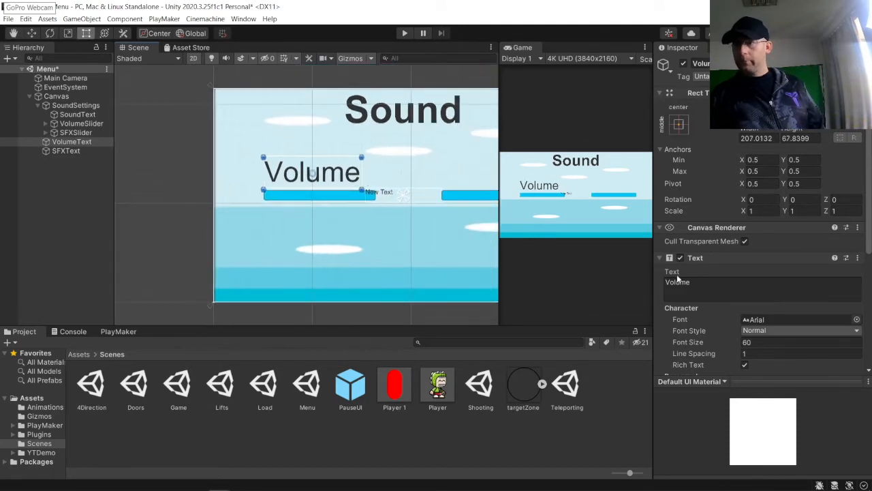
{"action": "scroll", "coordinate": [741, 318], "scroll_direction": "down", "scroll_amount": 5}
{"action": "left_click", "coordinate": [759, 201]}
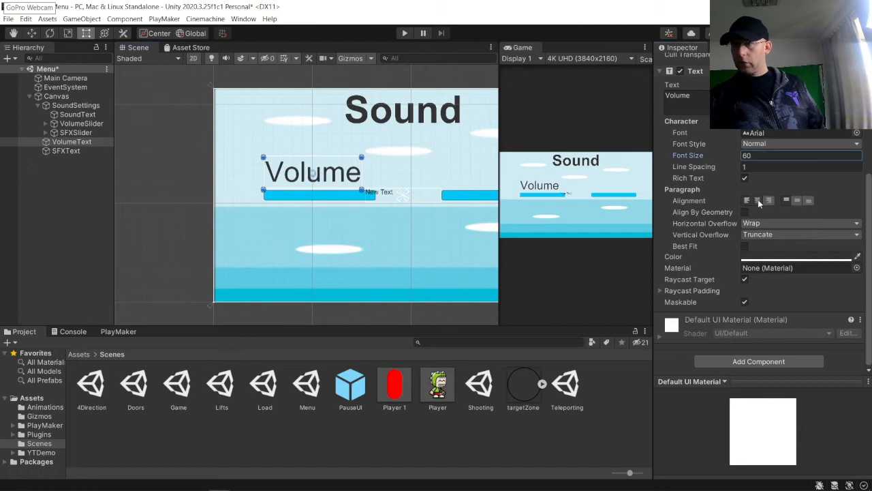
{"action": "left_click_drag", "start_coordinate": [332, 177], "coordinate": [338, 176]}
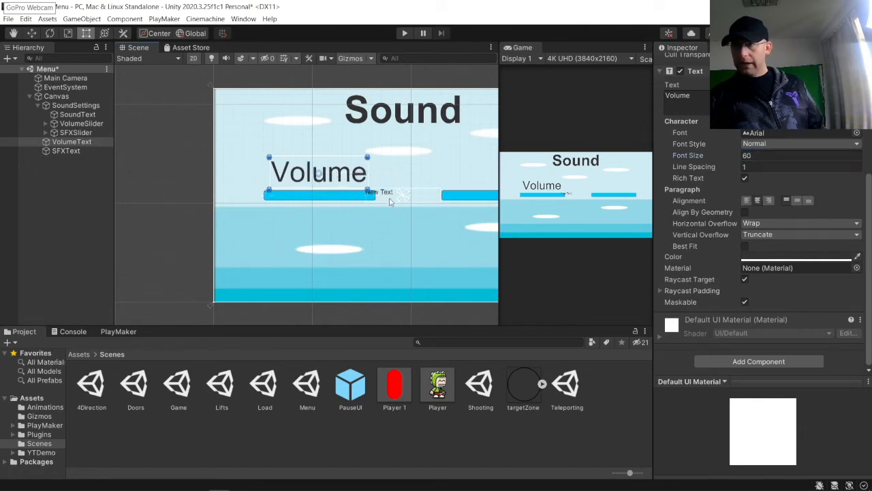
Step: Move the SFXText above the SFX slider and set its font size to 60
{"action": "left_click", "coordinate": [399, 194]}
{"action": "left_click_drag", "start_coordinate": [400, 195], "coordinate": [451, 167]}
{"action": "left_click", "coordinate": [753, 155]}
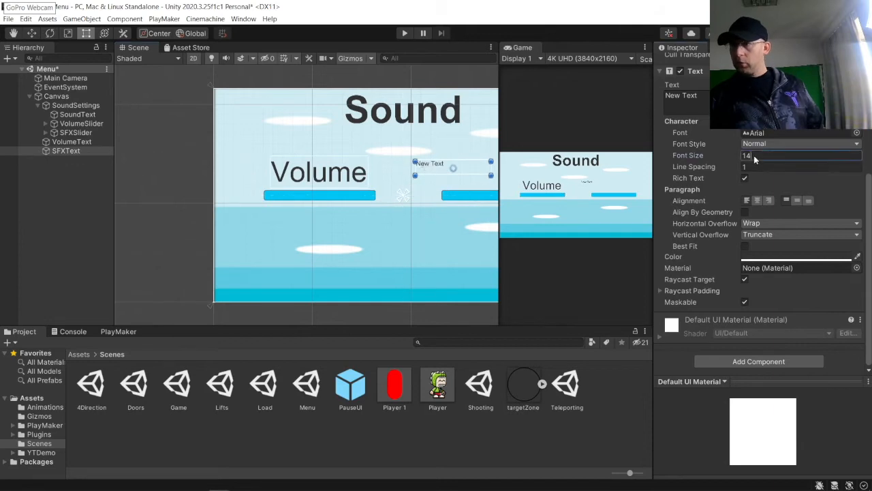
{"action": "type", "text": "60"}
Step: Set the SFXText's text to SFX and enlarge its box upward
{"action": "left_click", "coordinate": [692, 99]}
{"action": "key", "text": "ctrl+a"}
{"action": "key", "text": "BackSpace"}
{"action": "type", "text": "SFX"}
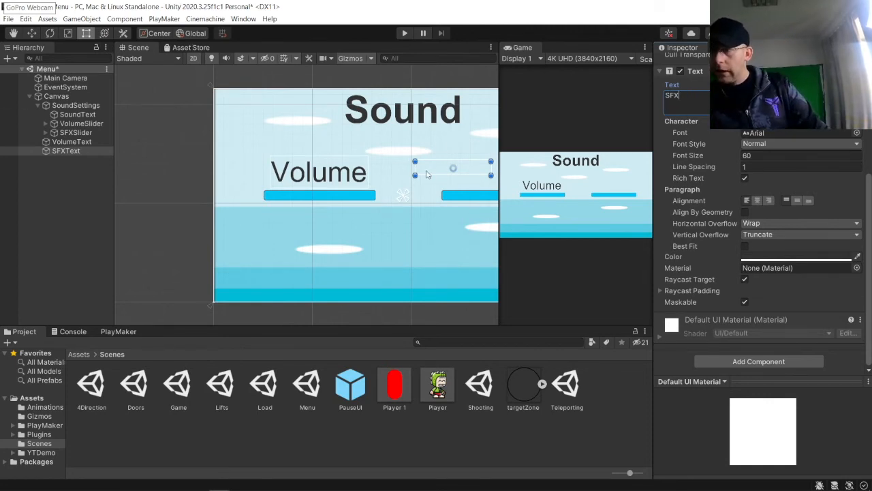
{"action": "left_click_drag", "start_coordinate": [415, 162], "coordinate": [432, 144]}
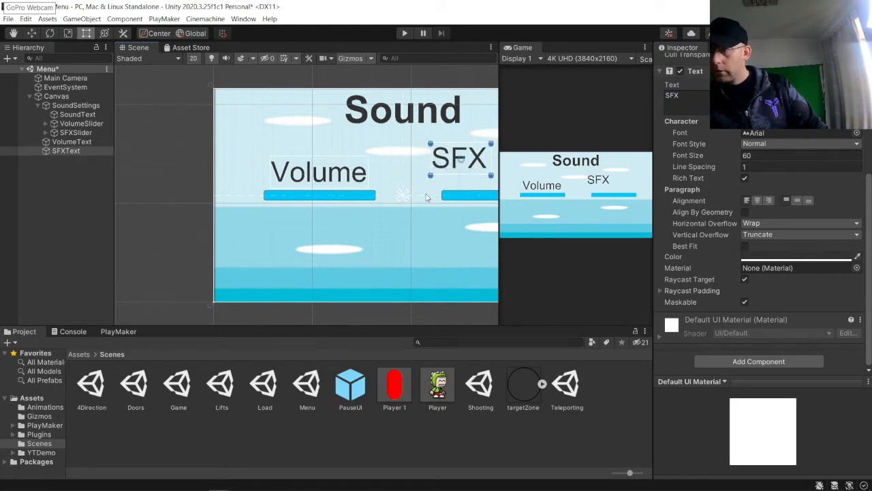
Step: Reposition the SFX label so it is centered above the SFX slider
{"action": "scroll", "coordinate": [426, 195], "scroll_direction": "down", "scroll_amount": 1}
{"action": "middle_click_drag", "start_coordinate": [426, 195], "coordinate": [324, 193]}
{"action": "key", "text": "t"}
{"action": "left_click_drag", "start_coordinate": [374, 165], "coordinate": [408, 179]}
{"action": "scroll", "coordinate": [186, 221], "scroll_direction": "down", "scroll_amount": 1}
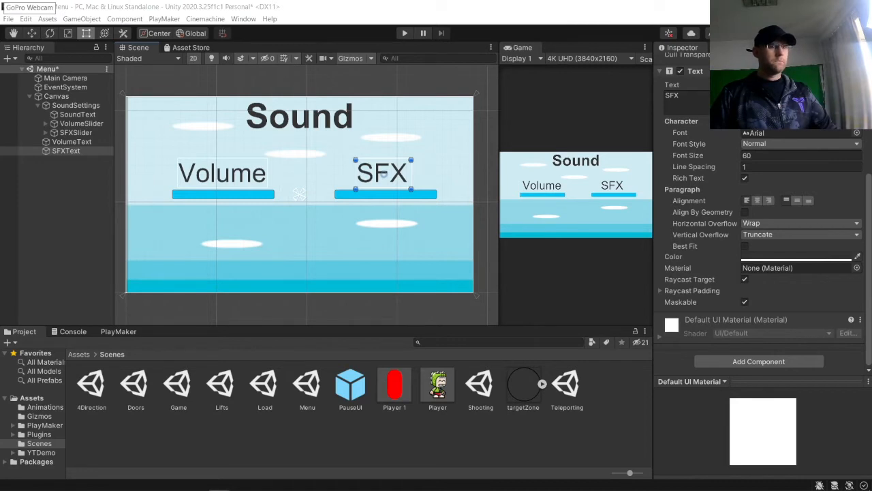
Step: Add a PlayMaker FSM to the VolumeSlider
{"action": "left_click", "coordinate": [75, 133]}
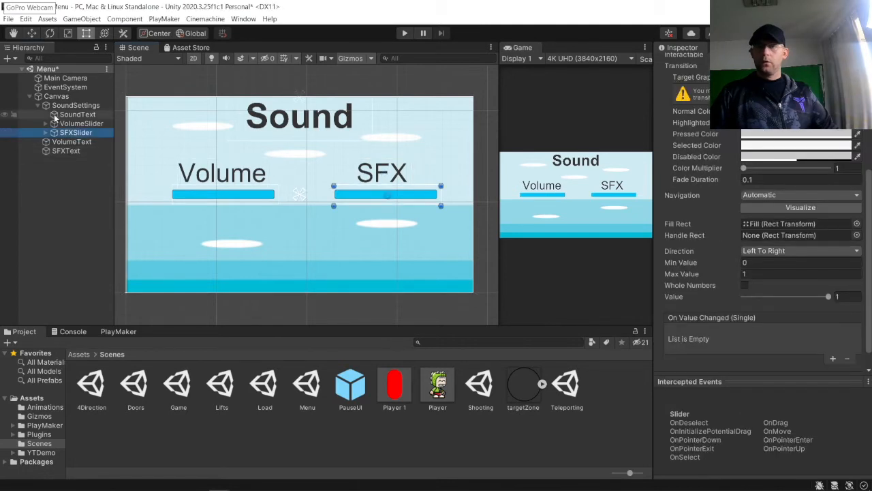
{"action": "left_click", "coordinate": [39, 106]}
{"action": "left_click", "coordinate": [38, 106]}
{"action": "left_click", "coordinate": [75, 125]}
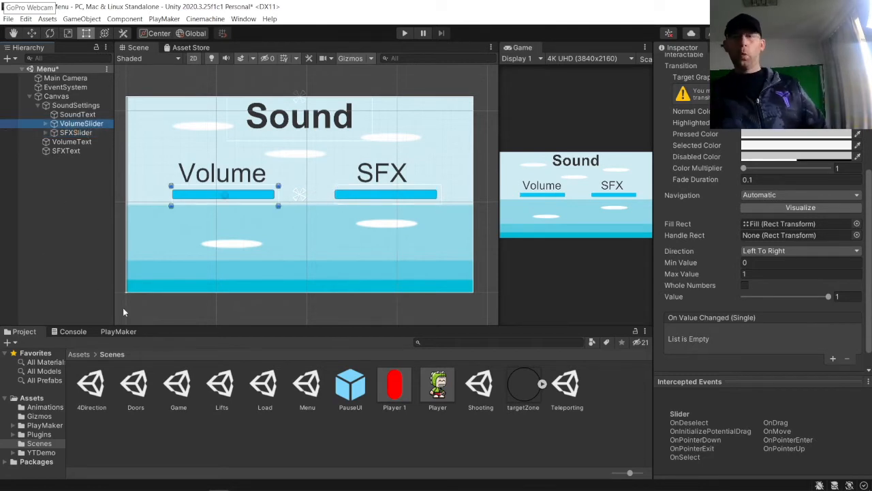
{"action": "left_click", "coordinate": [119, 332]}
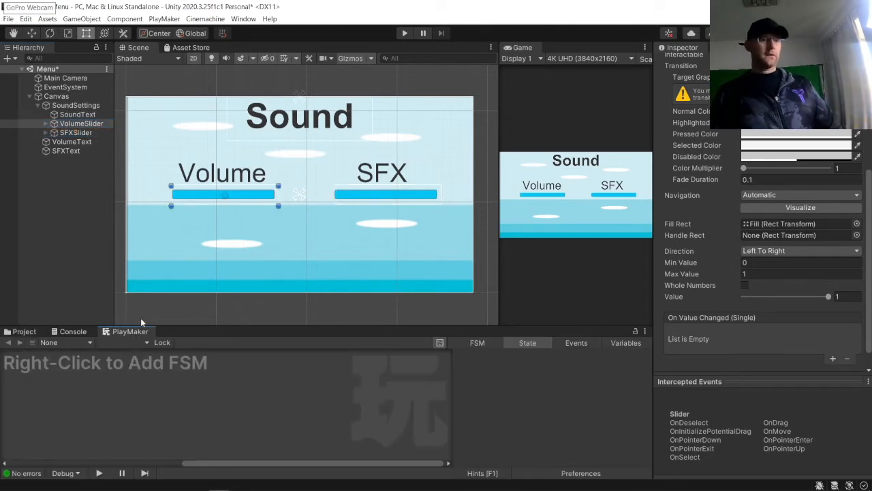
{"action": "right_click", "coordinate": [152, 370]}
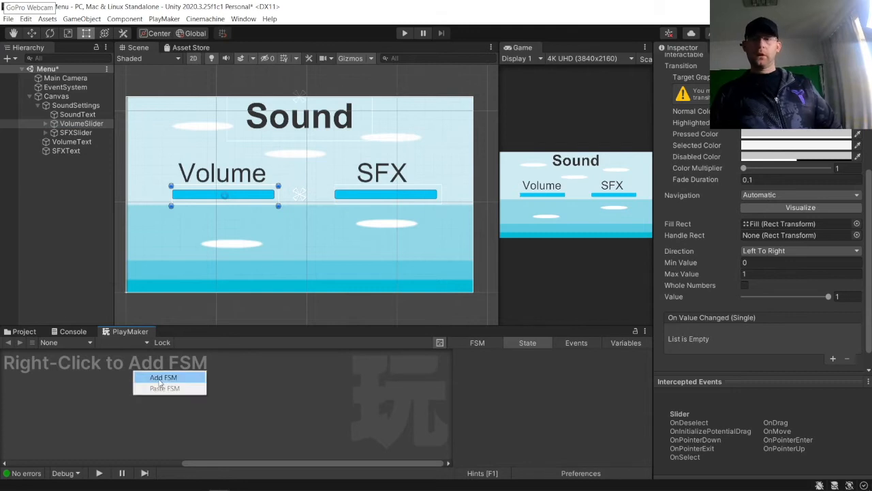
{"action": "left_click", "coordinate": [162, 378]}
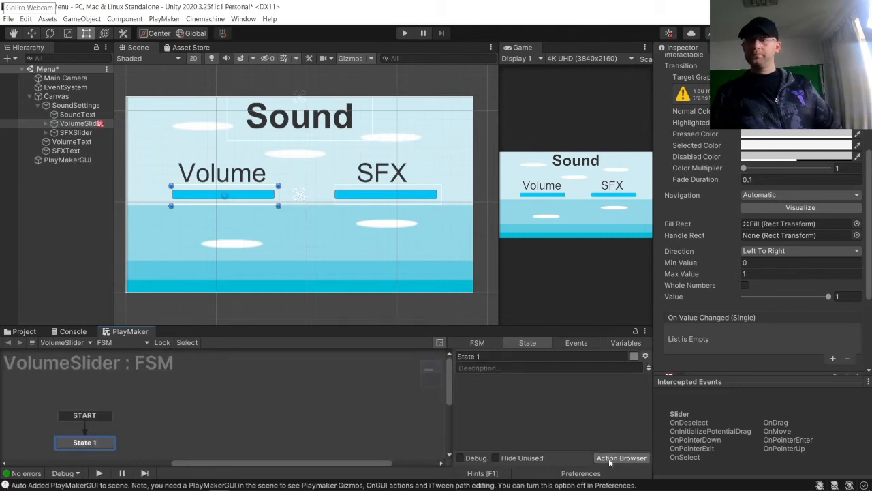
Step: Rename the VolumeSlider's FSM to SetSliderValue
{"action": "scroll", "coordinate": [681, 340], "scroll_direction": "down", "scroll_amount": 5}
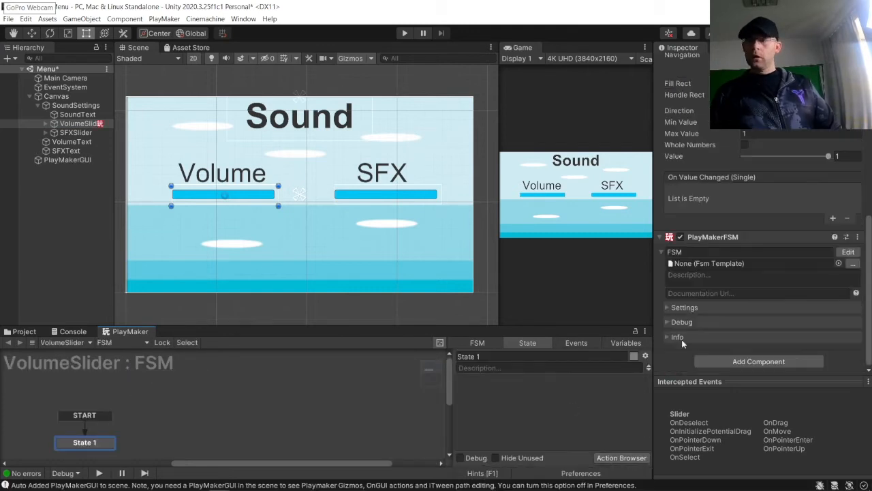
{"action": "left_click", "coordinate": [720, 251]}
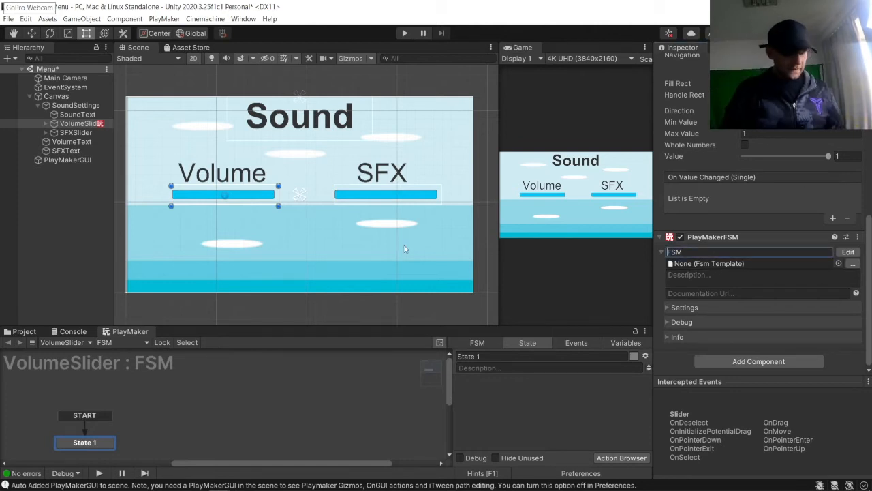
{"action": "type", "text": "Set"}
{"action": "type", "text": "SliderValue"}
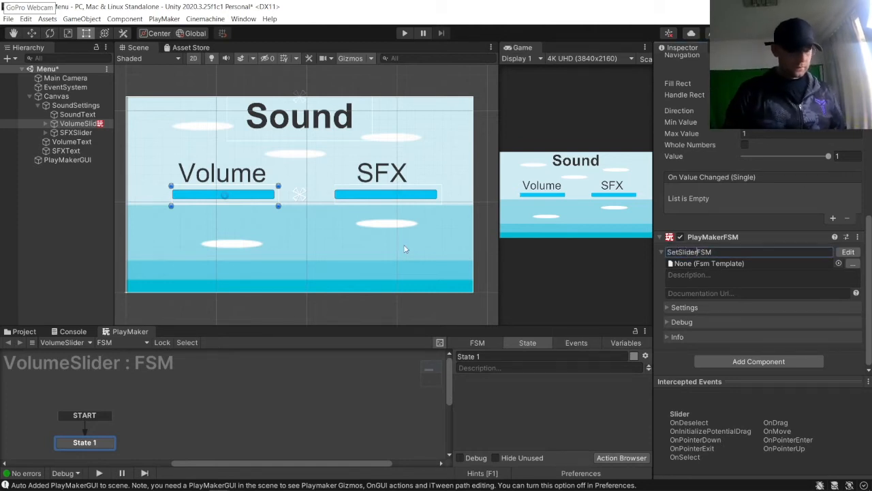
{"action": "key", "text": "Return"}
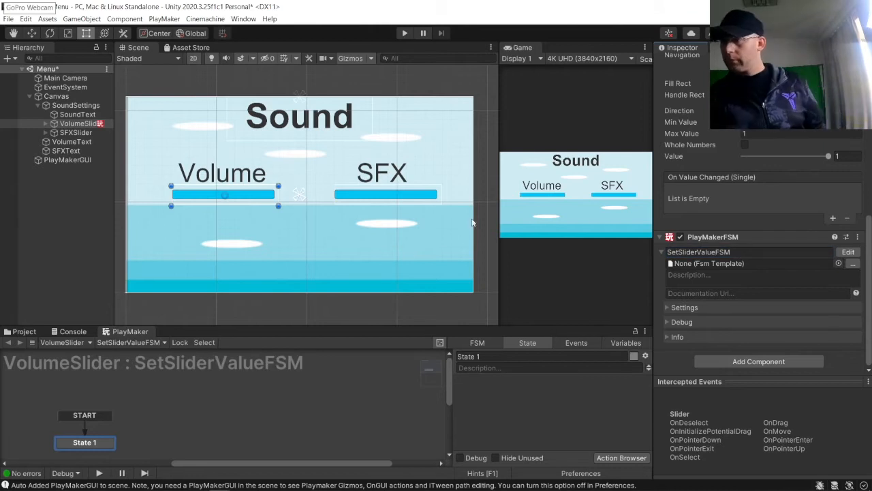
{"action": "left_click", "coordinate": [763, 251]}
{"action": "left_click", "coordinate": [763, 253]}
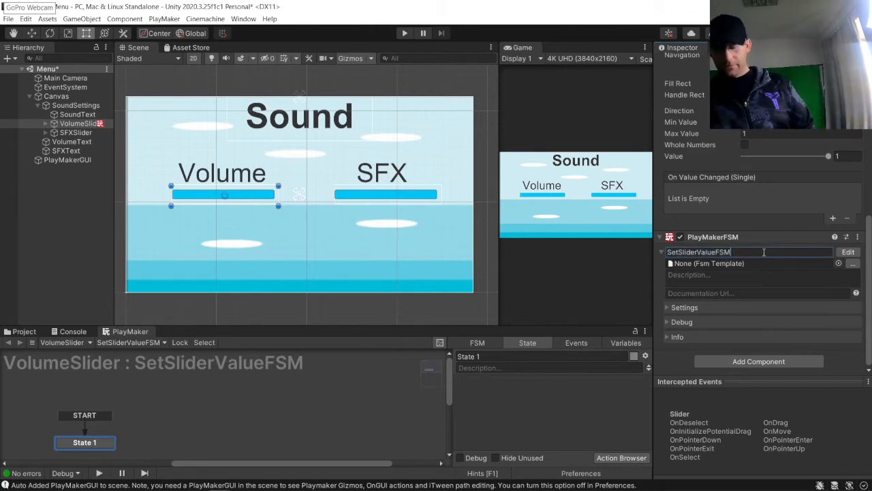
{"action": "key", "text": "BackSpace"}
{"action": "key", "text": "BackSpace"}
{"action": "key", "text": "BackSpace"}
{"action": "key", "text": "Return"}
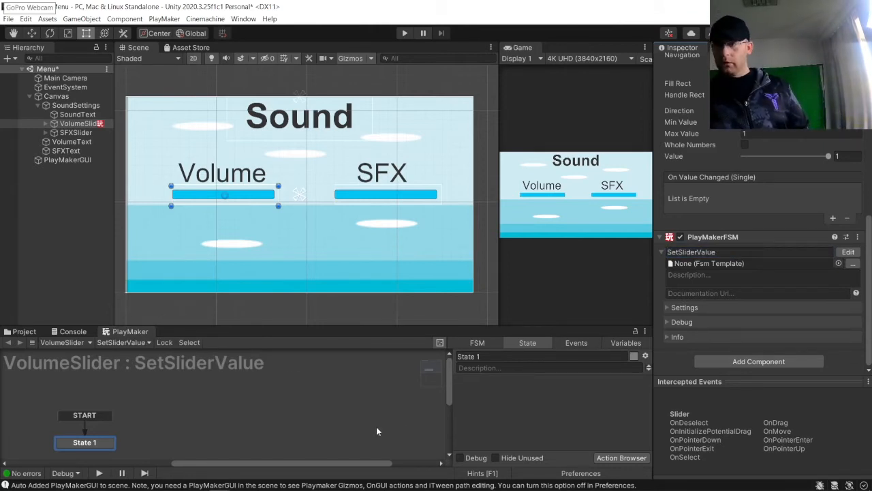
Step: Rename the FSM's starting state to SetVolumeSlider
{"action": "left_click", "coordinate": [533, 357]}
{"action": "key", "text": "ctrl+a"}
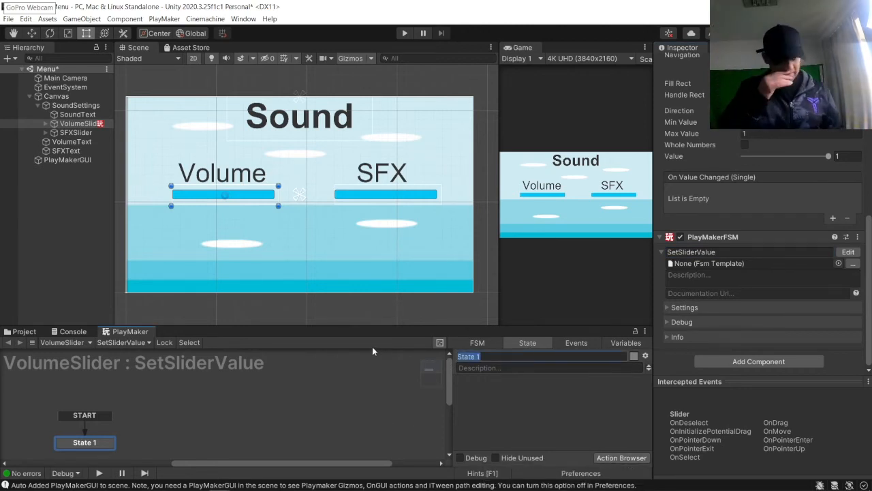
{"action": "type", "text": "SetVo"}
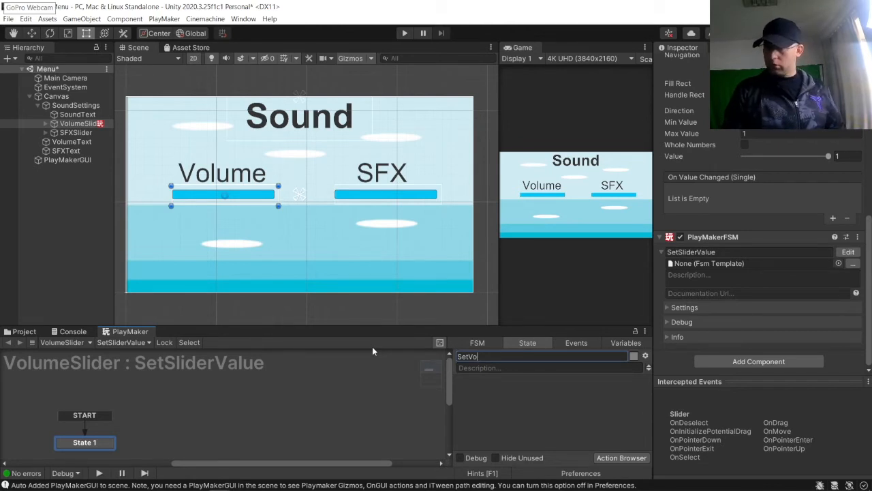
{"action": "type", "text": "l"}
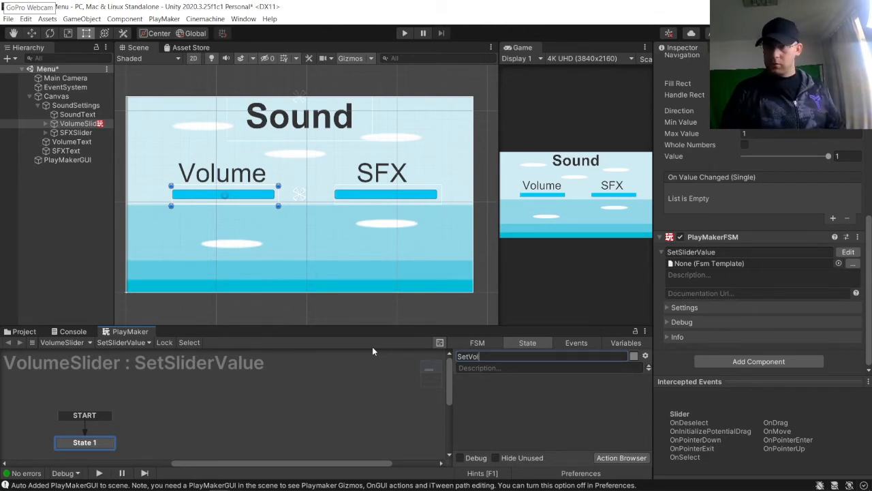
{"action": "type", "text": "umeSlider"}
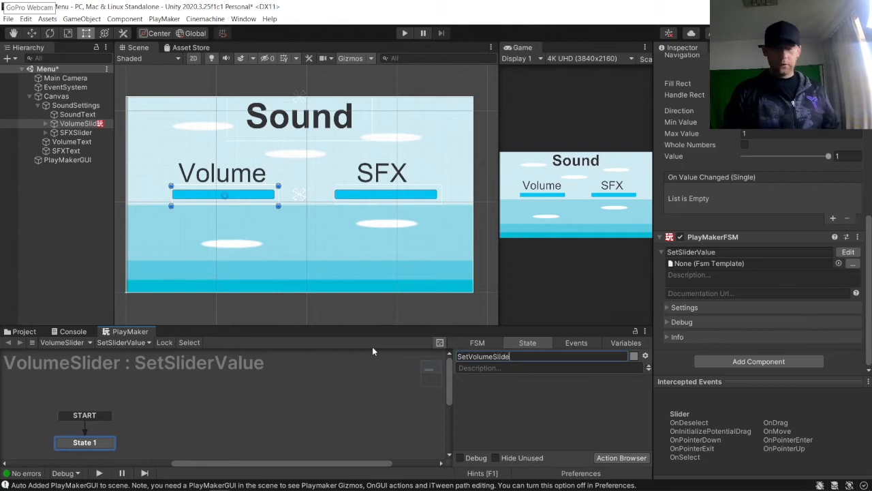
{"action": "key", "text": "Return"}
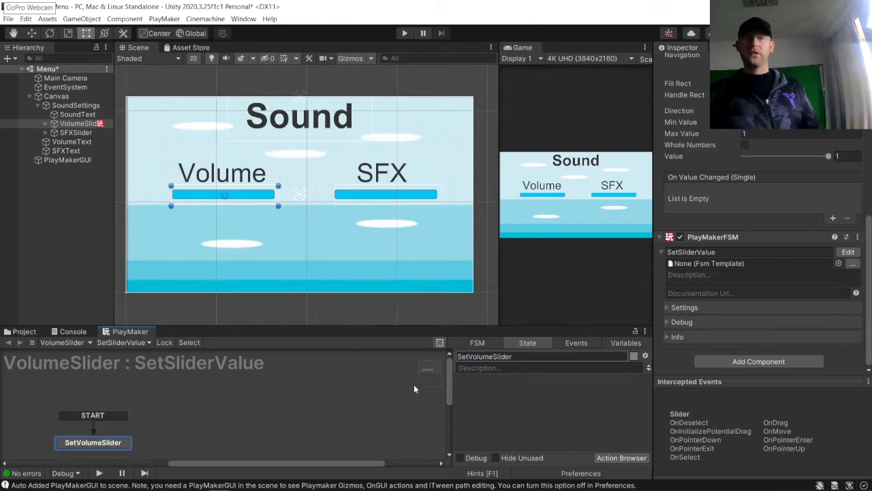
Step: Add a UI Slider Set Value action to the SetVolumeSlider state
{"action": "left_click", "coordinate": [621, 458]}
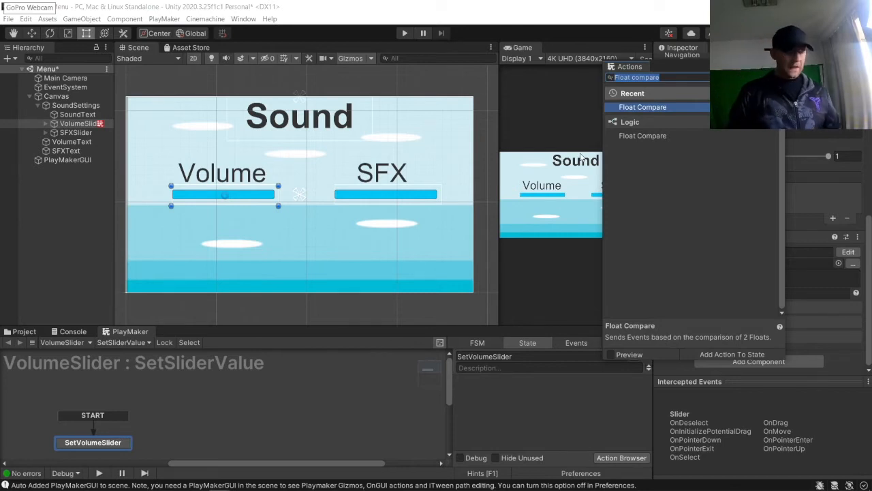
{"action": "type", "text": "UI slider set value"}
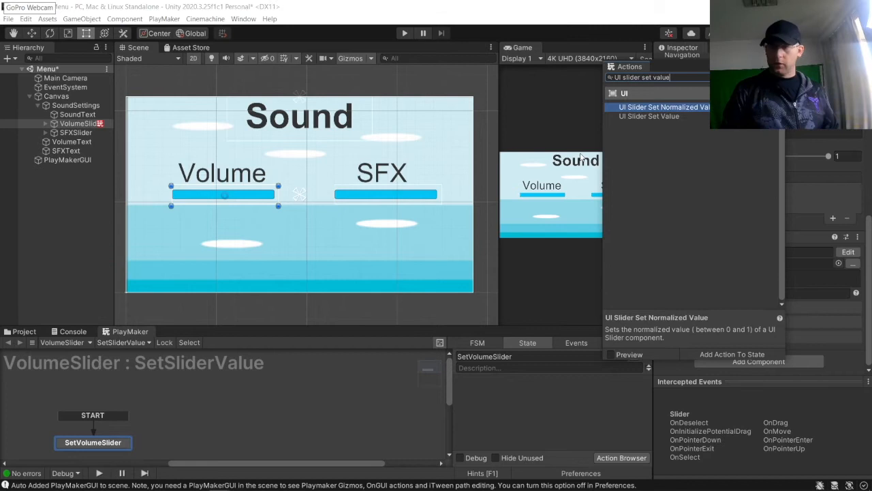
{"action": "double_click", "coordinate": [662, 117]}
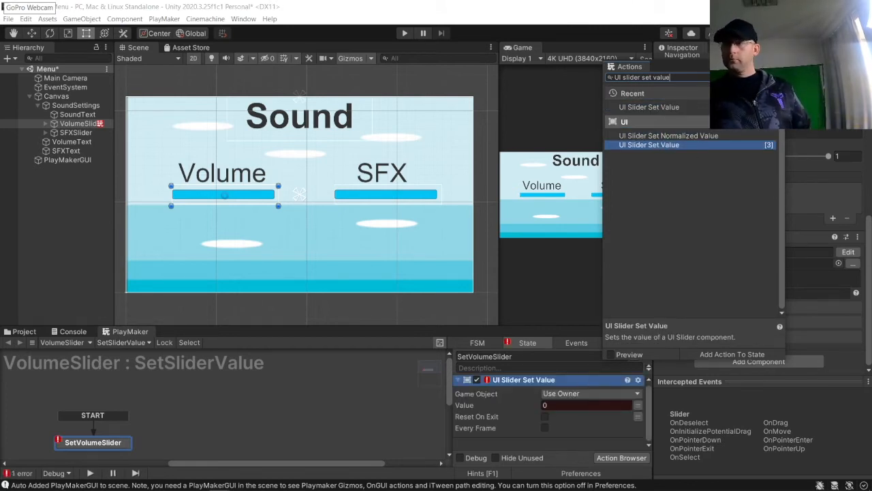
{"action": "left_click", "coordinate": [778, 66]}
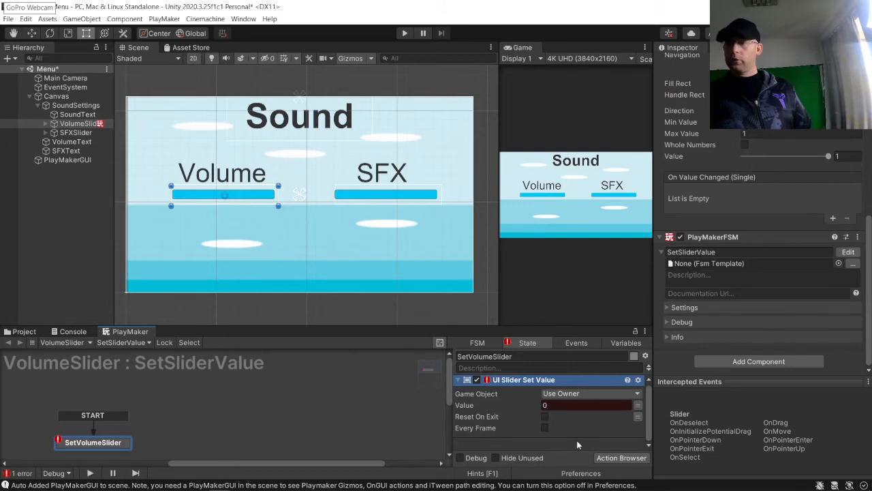
Step: Enable Every Frame on the action and assign its Value to a new global variable named Volume
{"action": "left_click", "coordinate": [545, 428]}
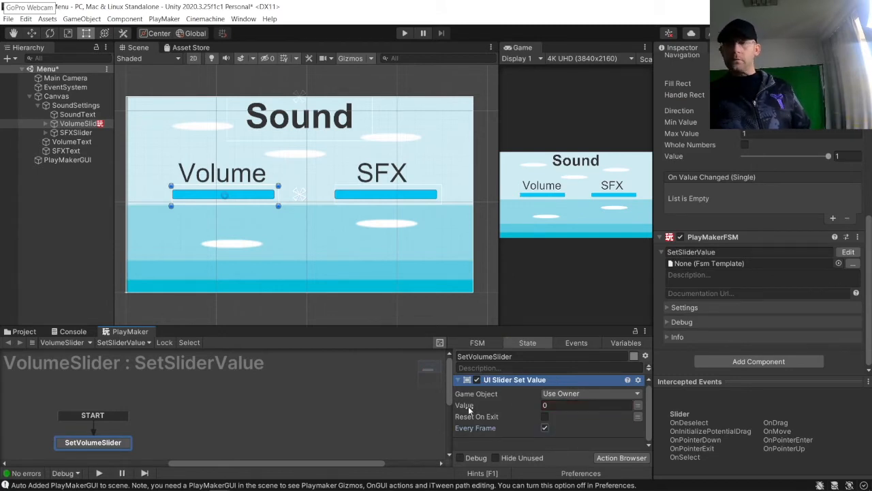
{"action": "left_click", "coordinate": [637, 405]}
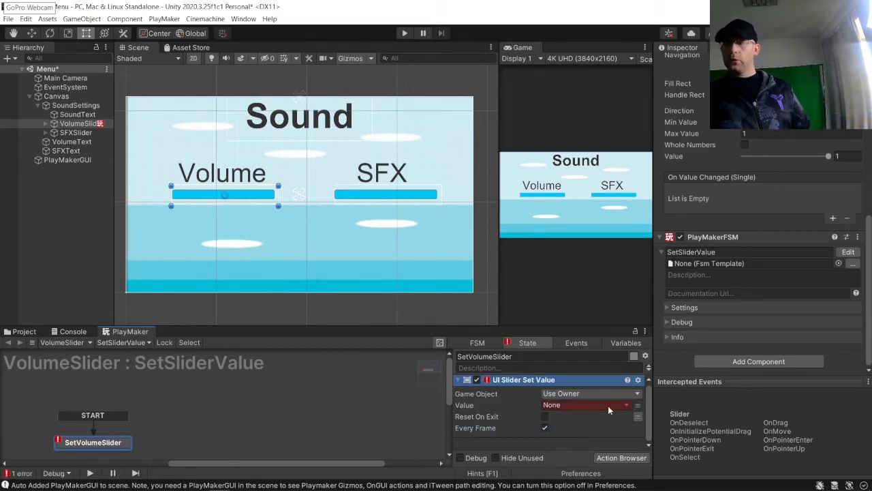
{"action": "left_click", "coordinate": [626, 405]}
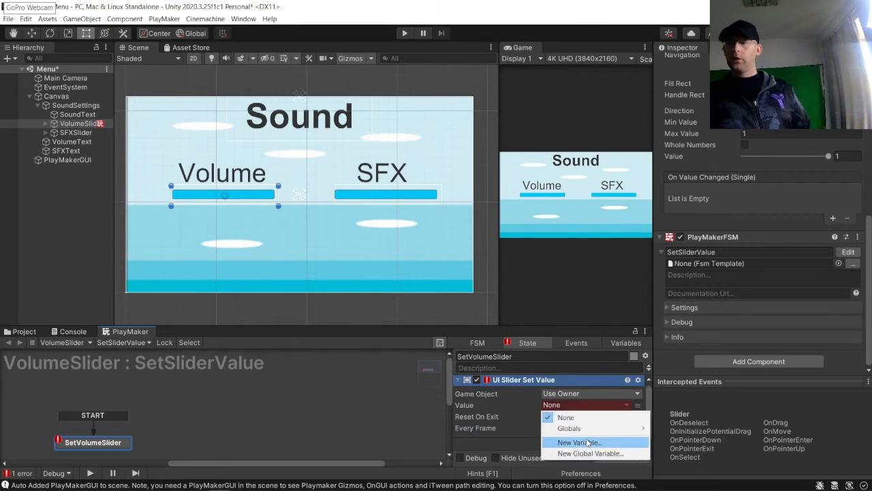
{"action": "left_click", "coordinate": [585, 452]}
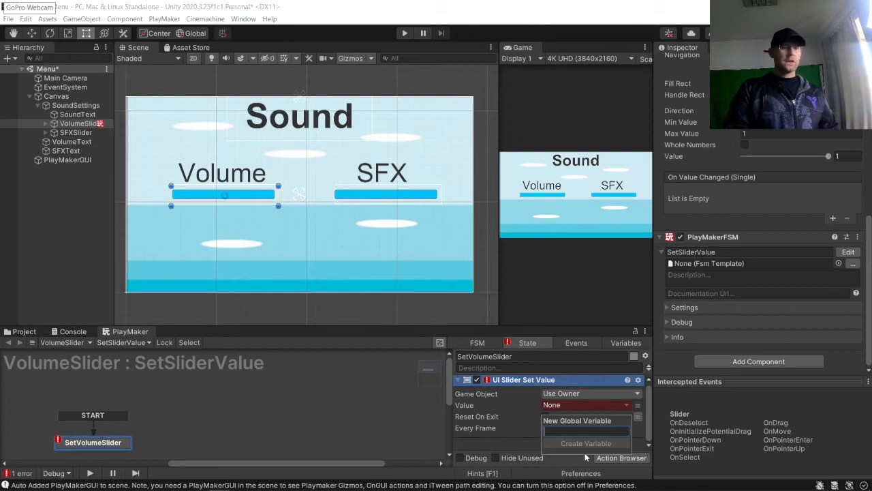
{"action": "type", "text": "V"}
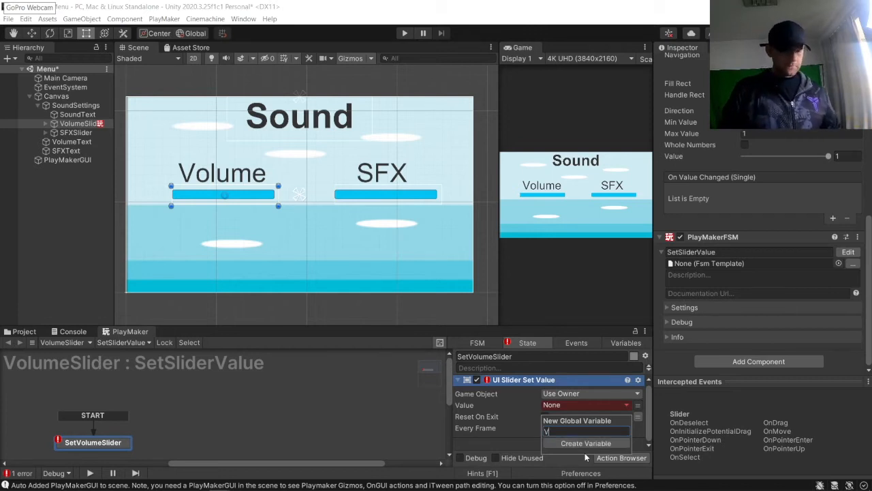
{"action": "type", "text": "olume"}
{"action": "key", "text": "Return"}
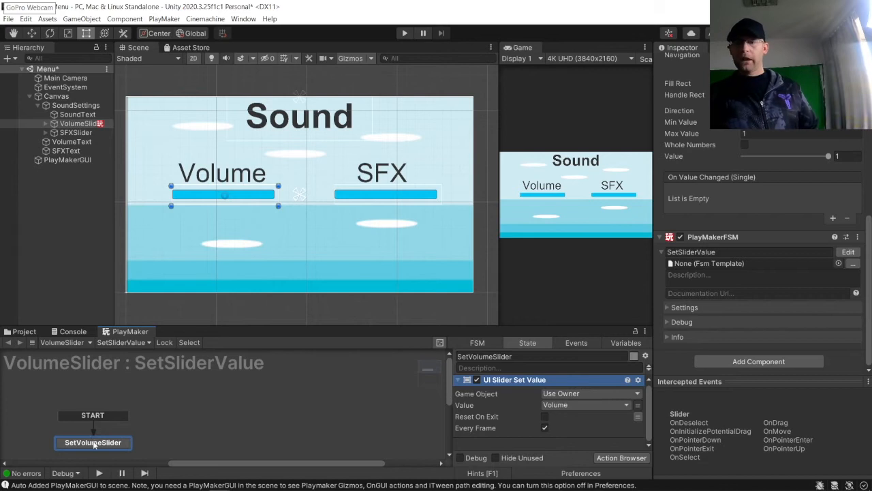
Step: Add a new FSM to the SFXSlider and name it SetSliderValue
{"action": "left_click", "coordinate": [89, 134]}
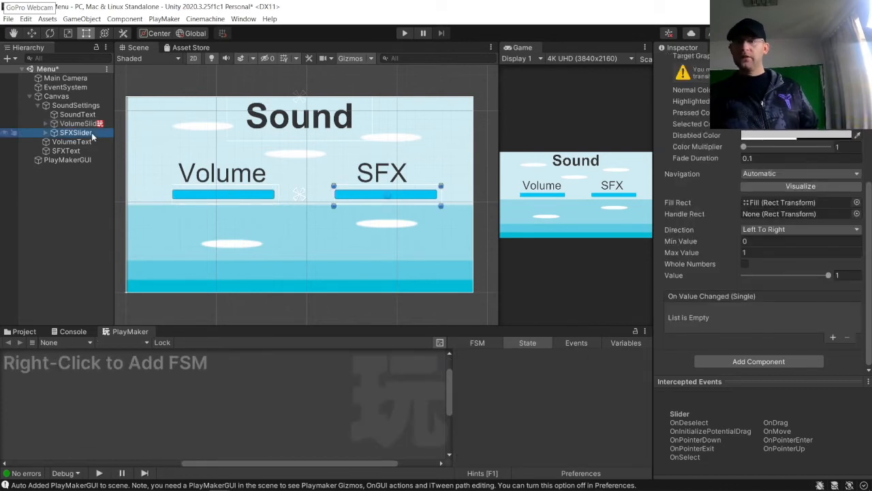
{"action": "right_click", "coordinate": [120, 395]}
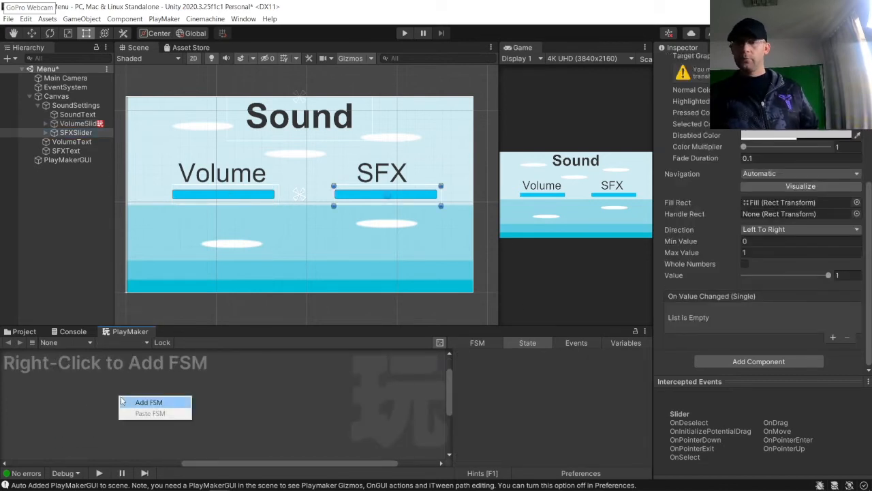
{"action": "left_click", "coordinate": [147, 402]}
{"action": "left_click", "coordinate": [779, 373]}
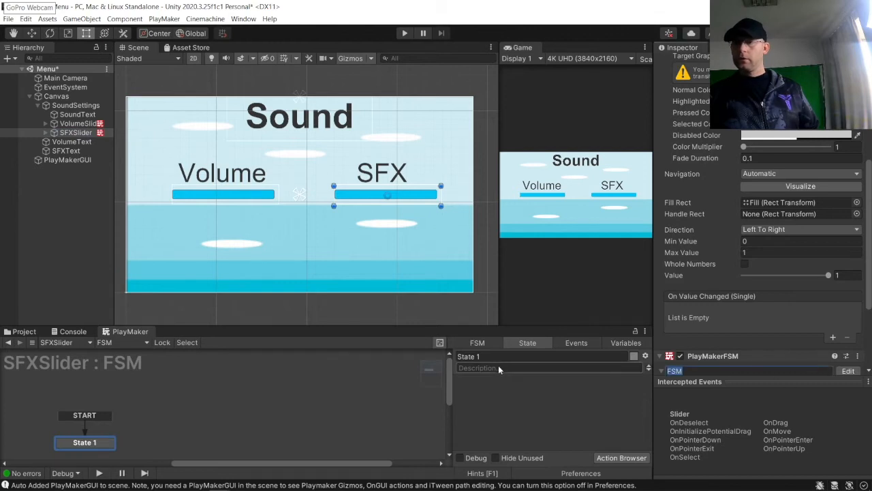
{"action": "type", "text": "SetSlider"}
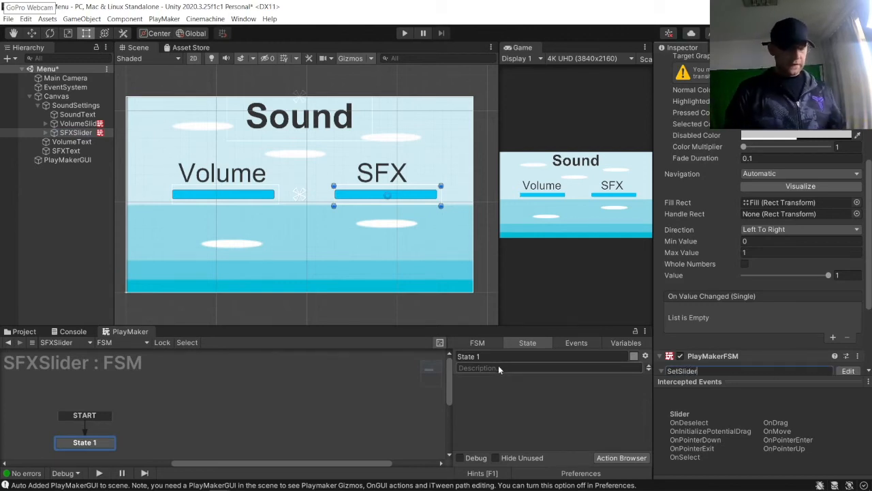
{"action": "type", "text": "Value"}
{"action": "key", "text": "Return"}
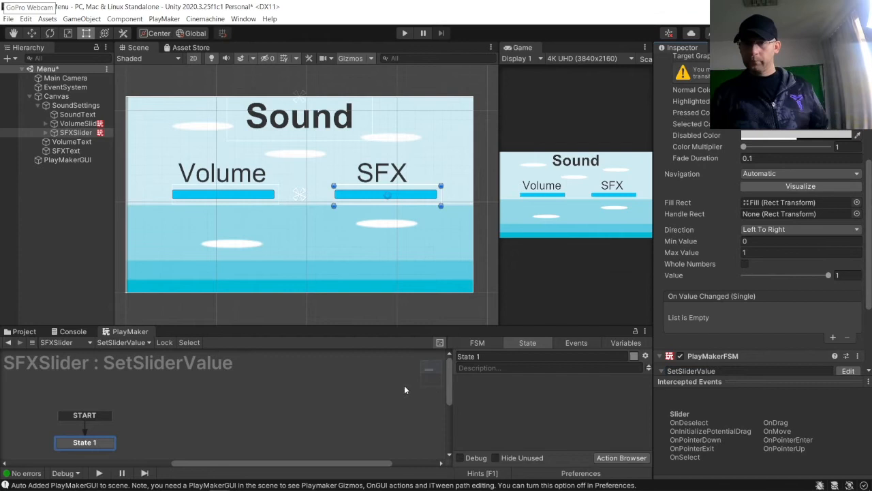
Step: Rename the FSM's starting state to SetSFXSliderValue
{"action": "type", "text": "SetSFX"}
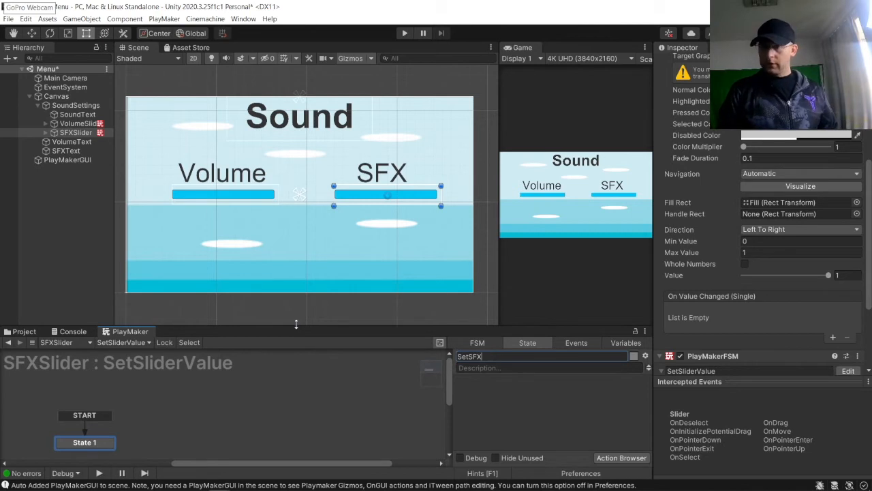
{"action": "type", "text": "SliderValu"}
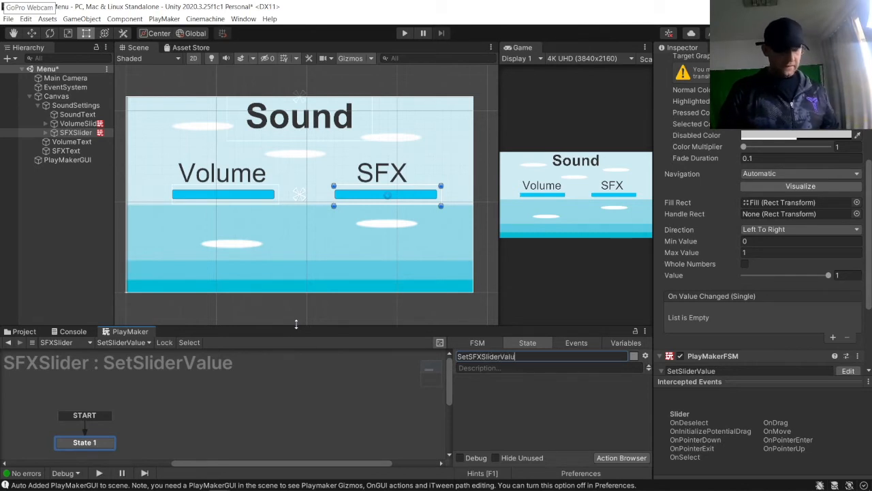
{"action": "type", "text": "e"}
{"action": "key", "text": "Return"}
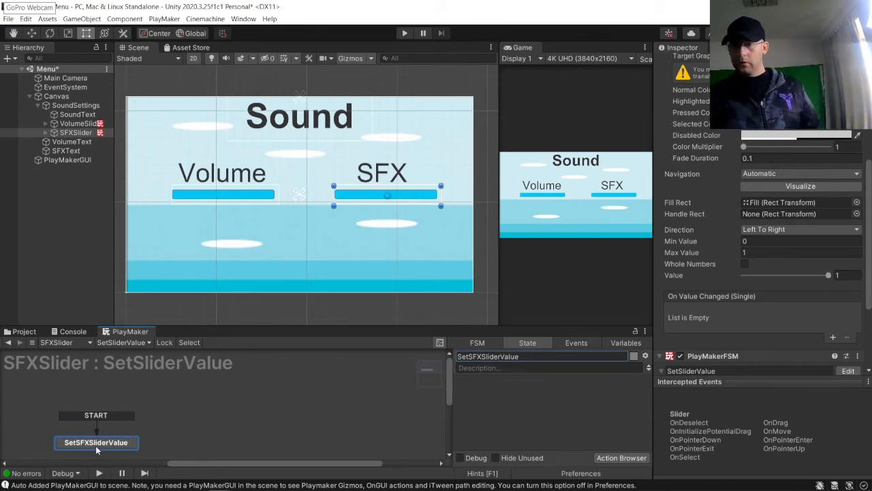
Step: Add a UI Slider Set Value action to the SetSFXSliderValue state
{"action": "left_click_drag", "start_coordinate": [96, 445], "coordinate": [164, 412]}
{"action": "left_click", "coordinate": [621, 457]}
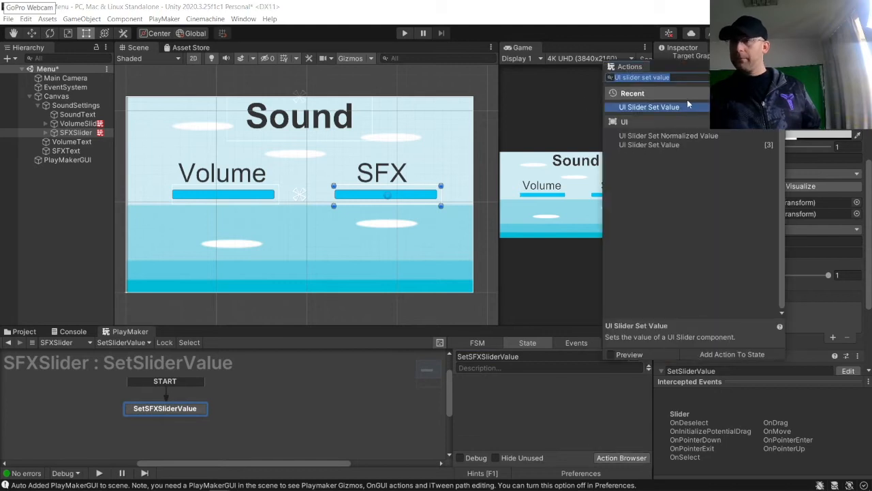
{"action": "double_click", "coordinate": [668, 108]}
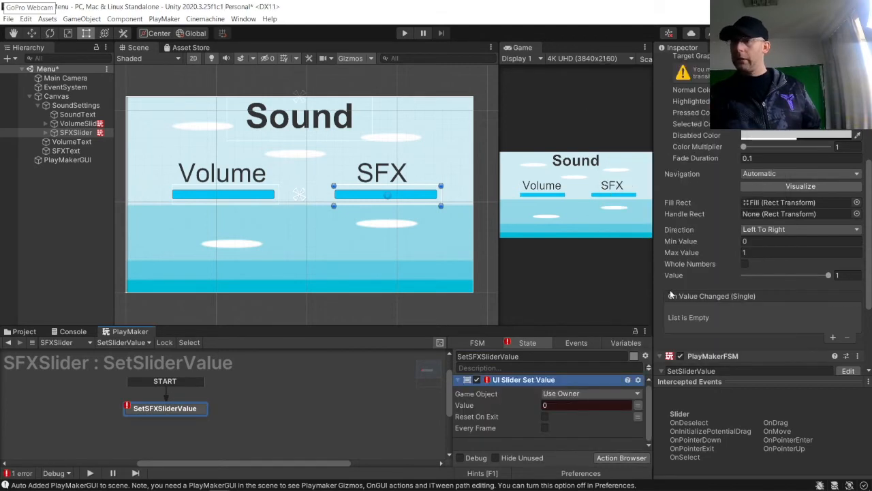
Step: Enable Every Frame on the action and assign its Value to a new global variable named SFX
{"action": "left_click", "coordinate": [544, 427]}
{"action": "left_click", "coordinate": [638, 405]}
{"action": "left_click", "coordinate": [613, 406]}
{"action": "left_click", "coordinate": [593, 455]}
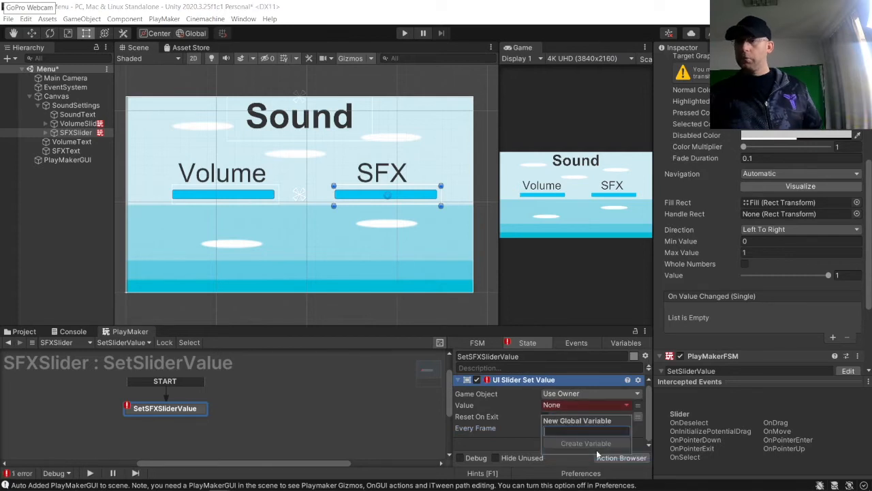
{"action": "type", "text": "SF"}
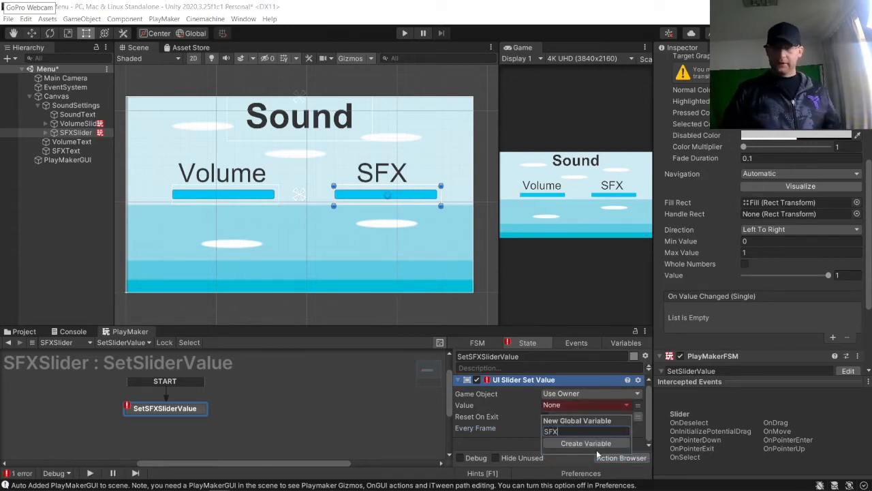
{"action": "type", "text": "X"}
{"action": "left_click", "coordinate": [592, 444]}
{"action": "left_click", "coordinate": [311, 407]}
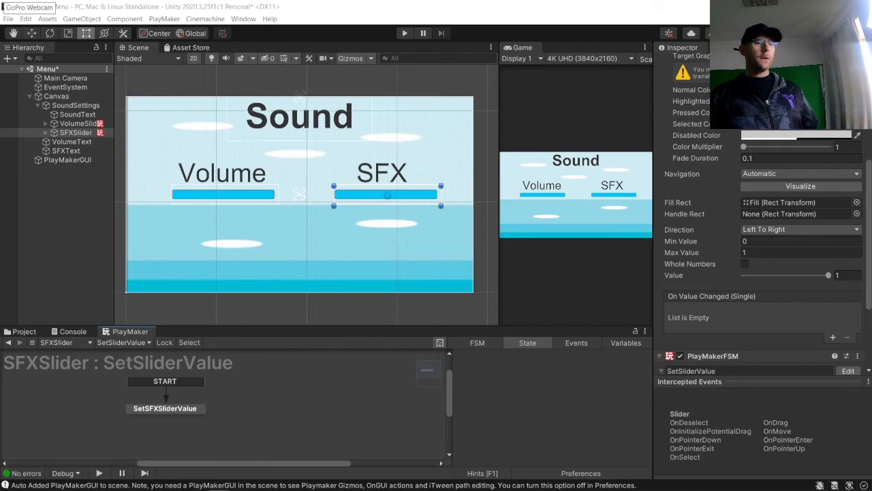
Step: Add a UI Button as a child of the Canvas
{"action": "left_click", "coordinate": [64, 199]}
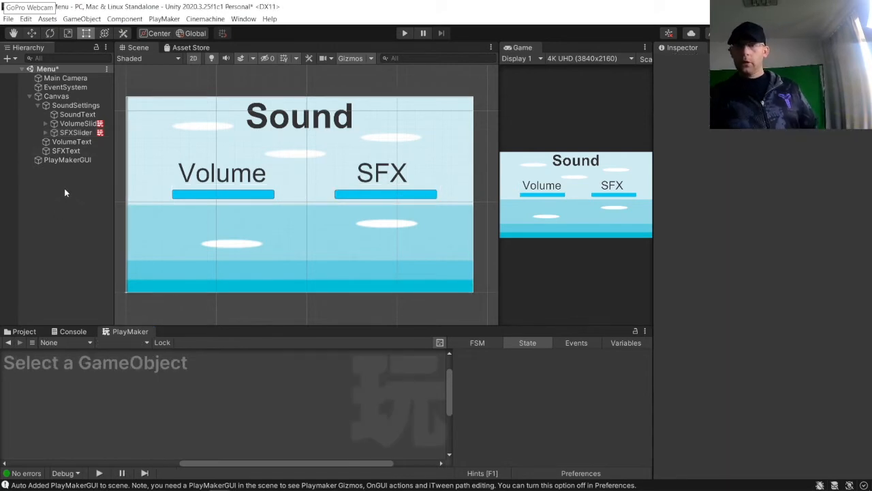
{"action": "left_click", "coordinate": [62, 98]}
{"action": "right_click", "coordinate": [62, 98]}
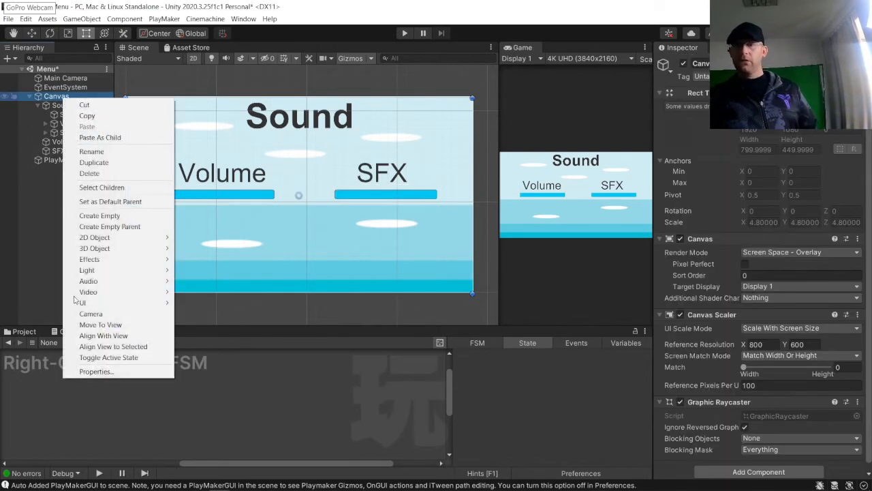
{"action": "mouse_move", "coordinate": [82, 303]}
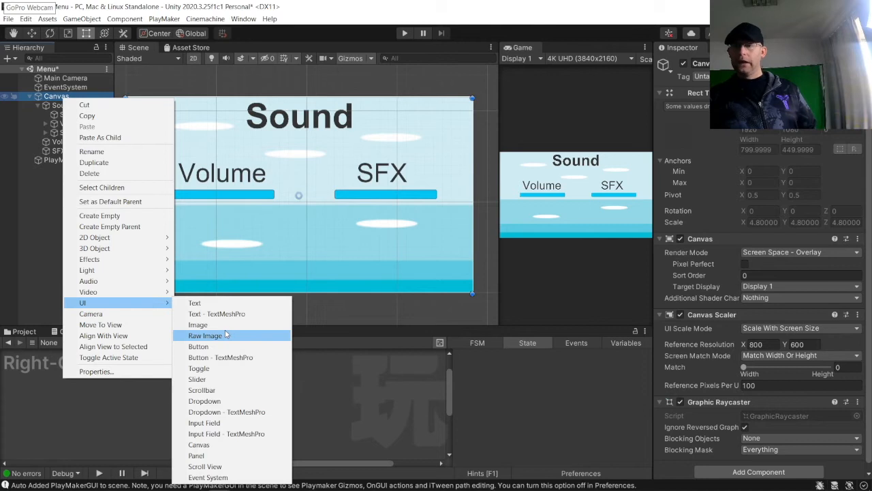
{"action": "left_click", "coordinate": [212, 346]}
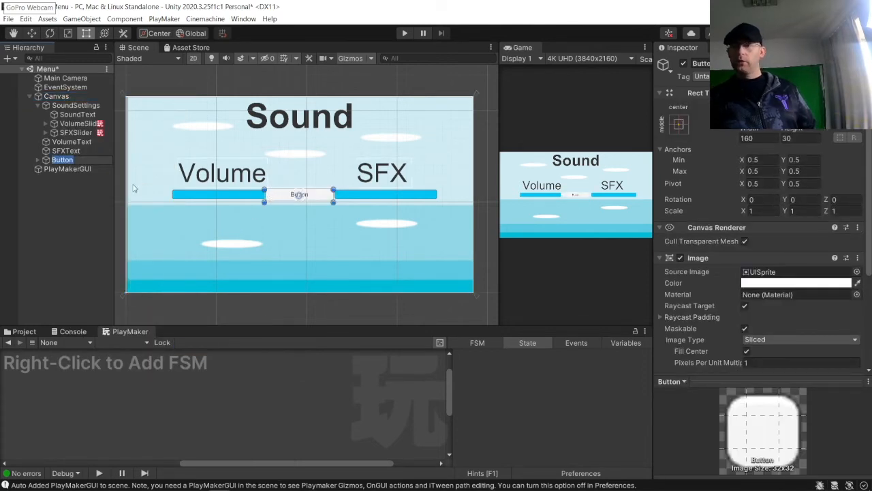
Step: Change the button's child Text label to "-"
{"action": "left_click", "coordinate": [66, 180]}
{"action": "left_click", "coordinate": [37, 159]}
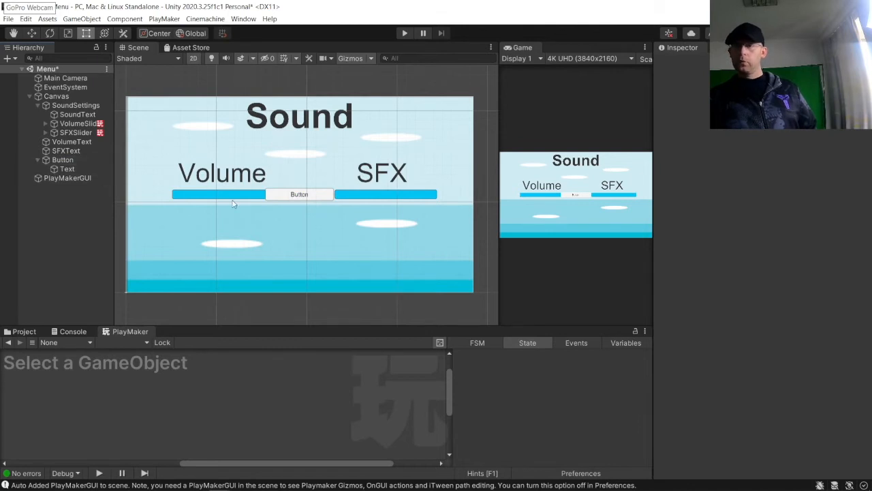
{"action": "left_click", "coordinate": [68, 169]}
{"action": "left_click", "coordinate": [760, 289]}
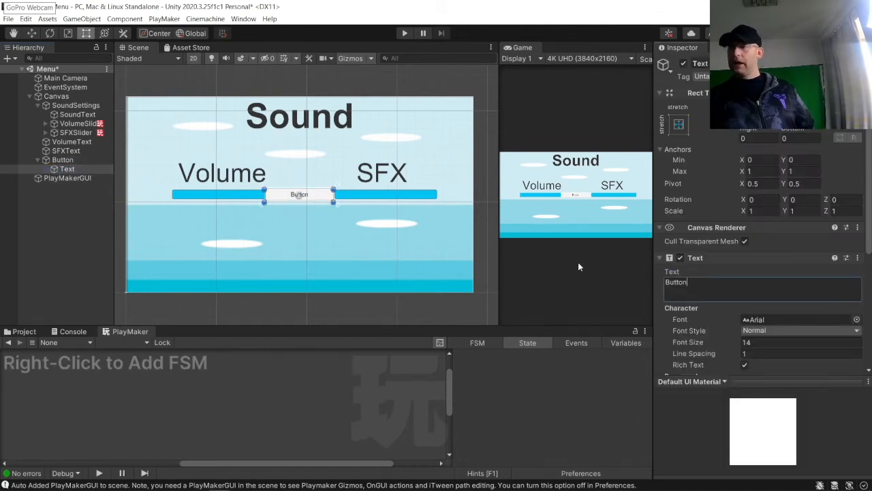
{"action": "key", "text": "BackSpace"}
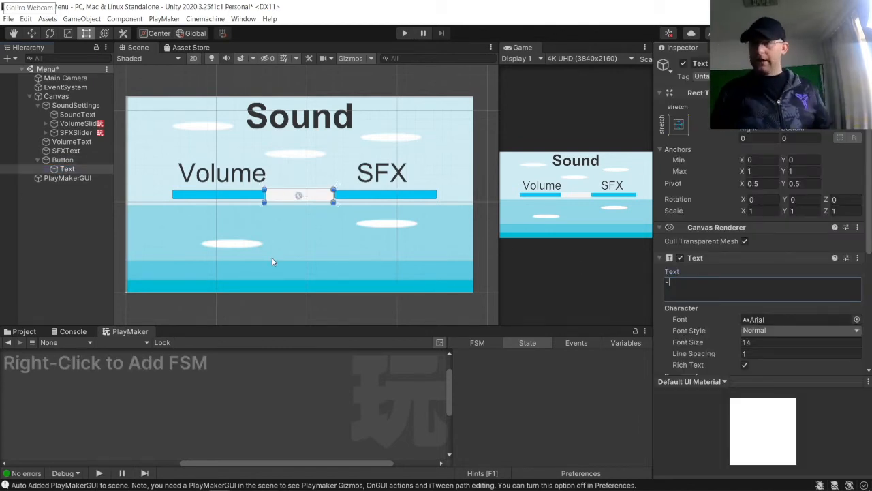
Step: Set the button label's font size to 100 and its font style to Bold
{"action": "left_click_drag", "start_coordinate": [792, 345], "coordinate": [569, 322]}
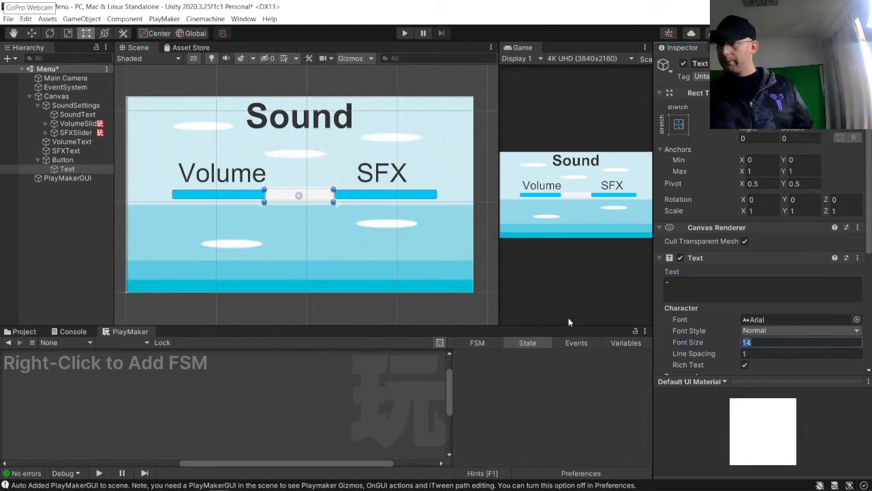
{"action": "type", "text": "100"}
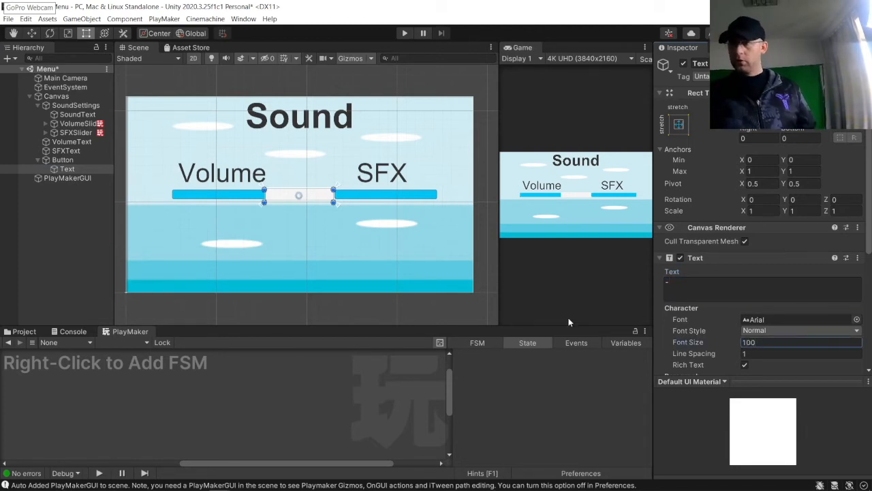
{"action": "scroll", "coordinate": [742, 272], "scroll_direction": "down", "scroll_amount": 5}
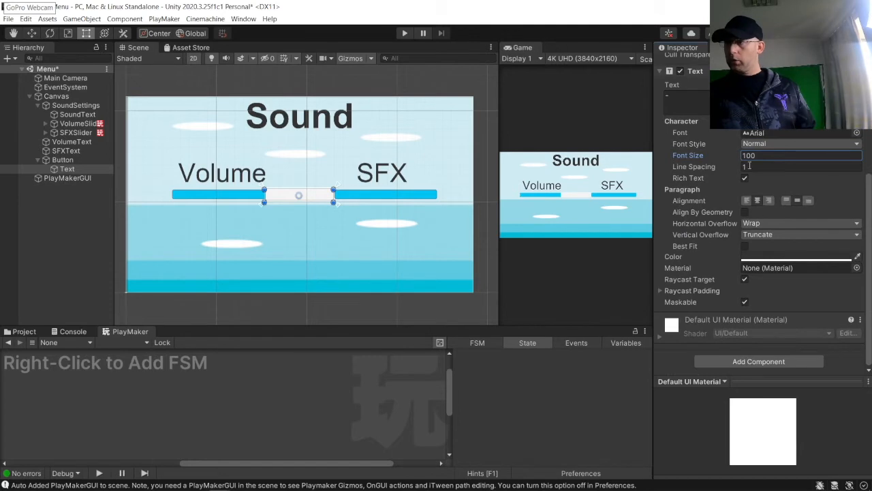
{"action": "left_click", "coordinate": [756, 144]}
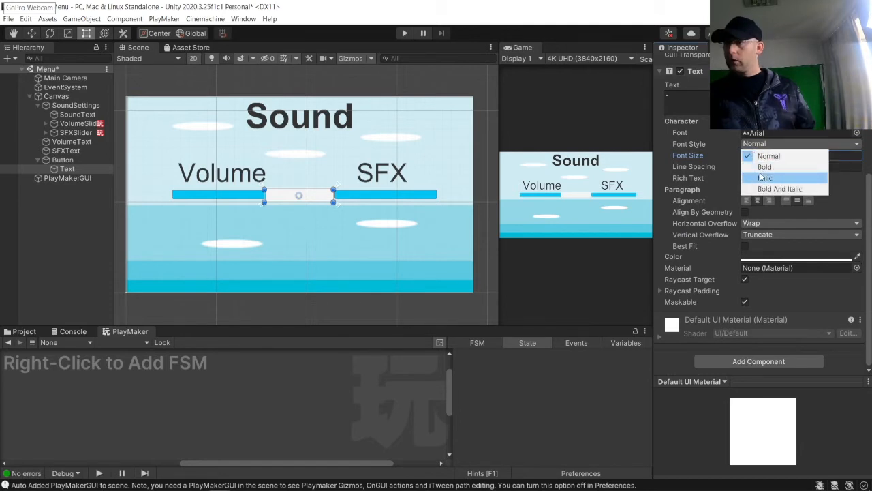
{"action": "left_click", "coordinate": [756, 167]}
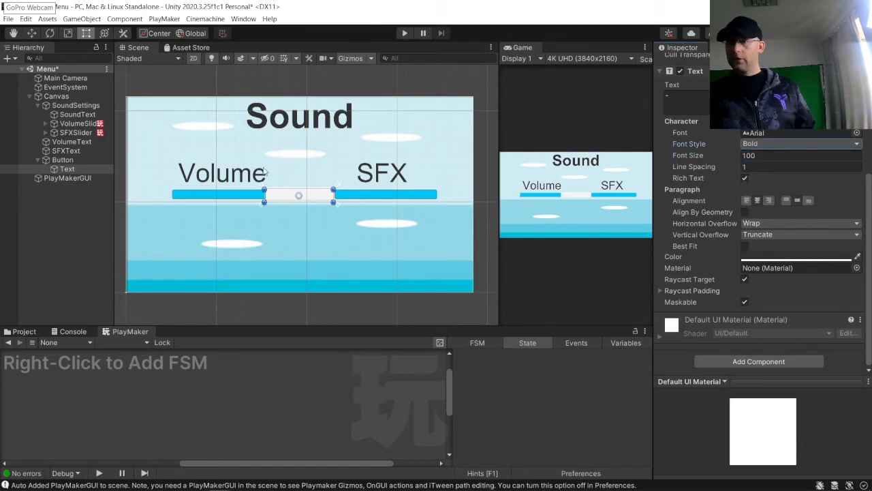
Step: Resize the button into a square about 85 by 81 below the sliders
{"action": "left_click", "coordinate": [338, 223]}
{"action": "left_click", "coordinate": [69, 160]}
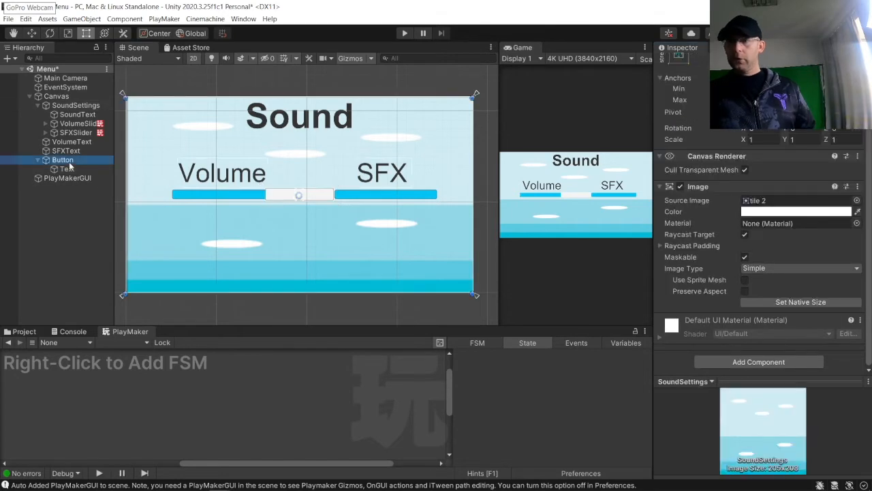
{"action": "left_click_drag", "start_coordinate": [333, 203], "coordinate": [301, 224]}
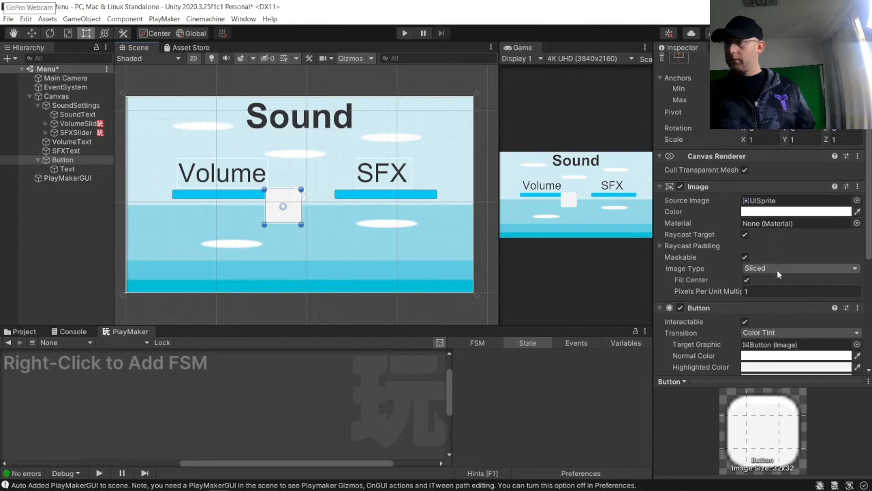
{"action": "scroll", "coordinate": [776, 270], "scroll_direction": "down", "scroll_amount": 2}
{"action": "scroll", "coordinate": [754, 138], "scroll_direction": "up", "scroll_amount": 4}
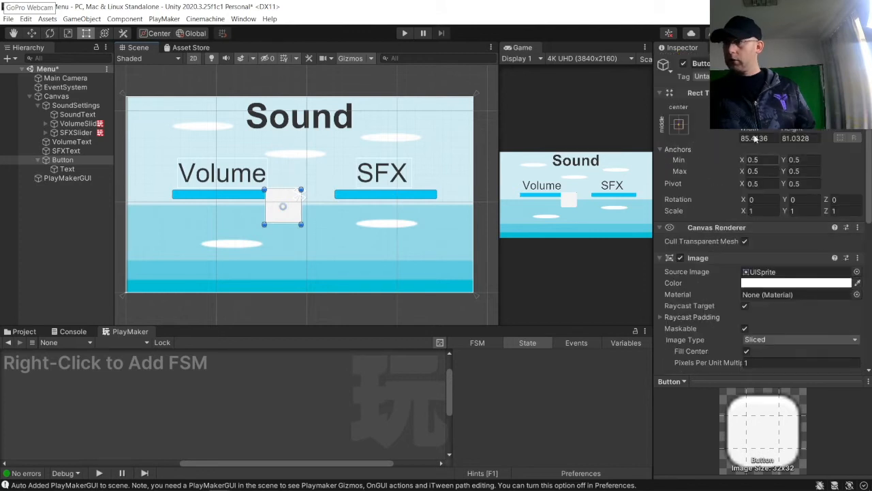
Step: Set the button label's font size to 50
{"action": "left_click", "coordinate": [68, 169]}
{"action": "left_click", "coordinate": [729, 343]}
{"action": "type", "text": "50"}
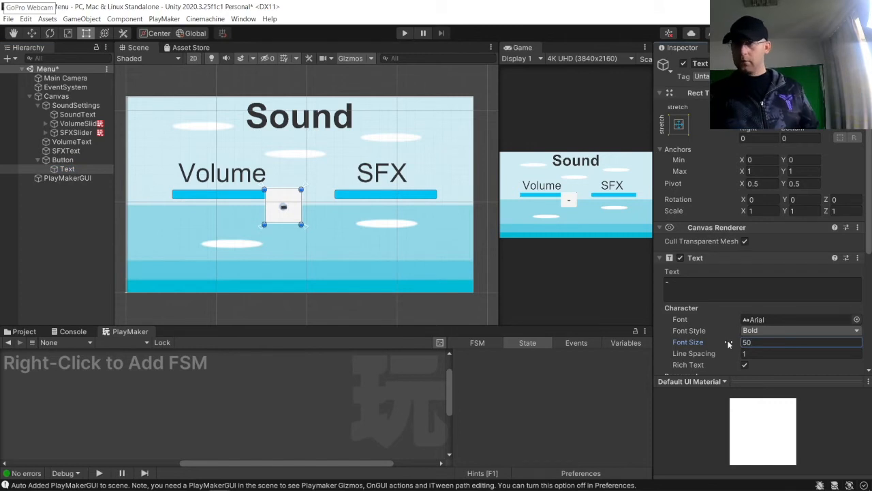
{"action": "left_click", "coordinate": [298, 222]}
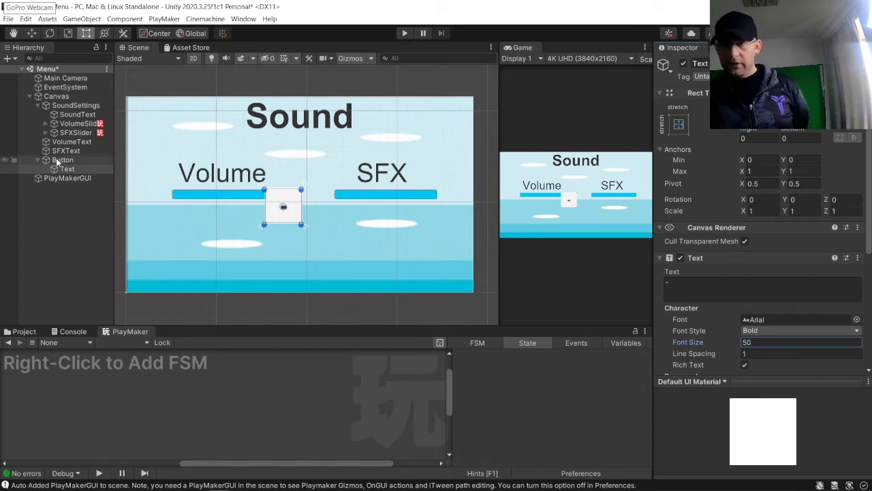
Step: Shrink the button to about 54 by 60 and move it to the left end of the Volume slider
{"action": "left_click_drag", "start_coordinate": [302, 227], "coordinate": [156, 207]}
{"action": "left_click", "coordinate": [291, 226]}
{"action": "left_click", "coordinate": [284, 204]}
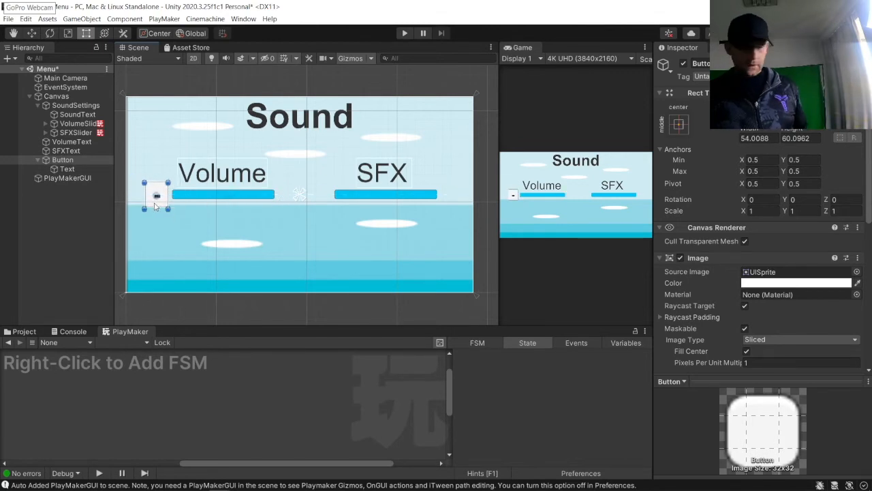
Step: Duplicate the button and place the copy at the right end of the Volume slider
{"action": "key", "text": "ctrl+d"}
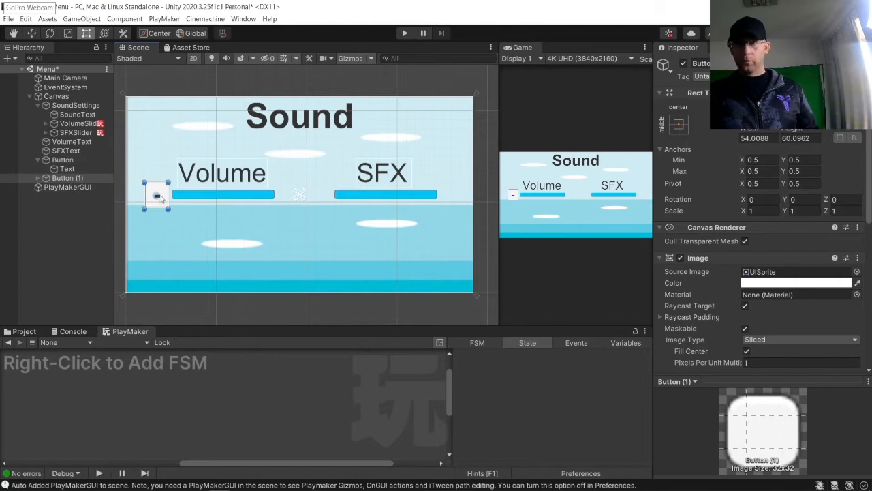
{"action": "left_click_drag", "start_coordinate": [161, 206], "coordinate": [296, 202]}
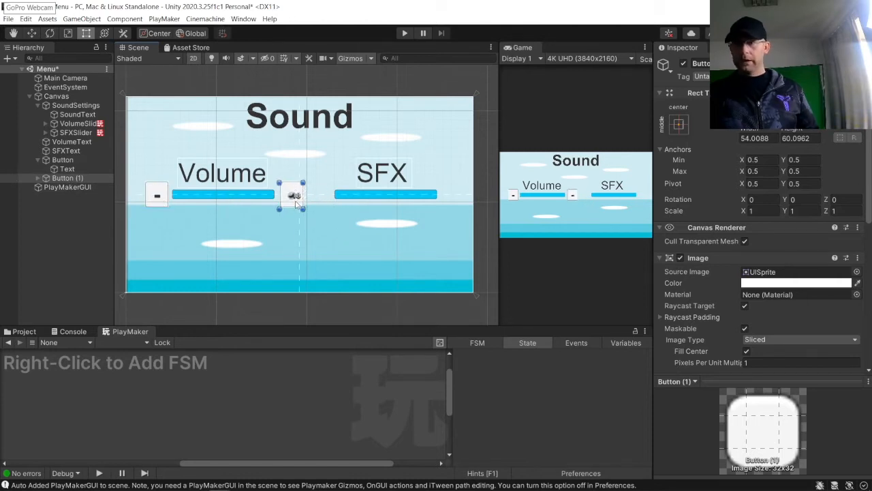
{"action": "left_click", "coordinate": [287, 202]}
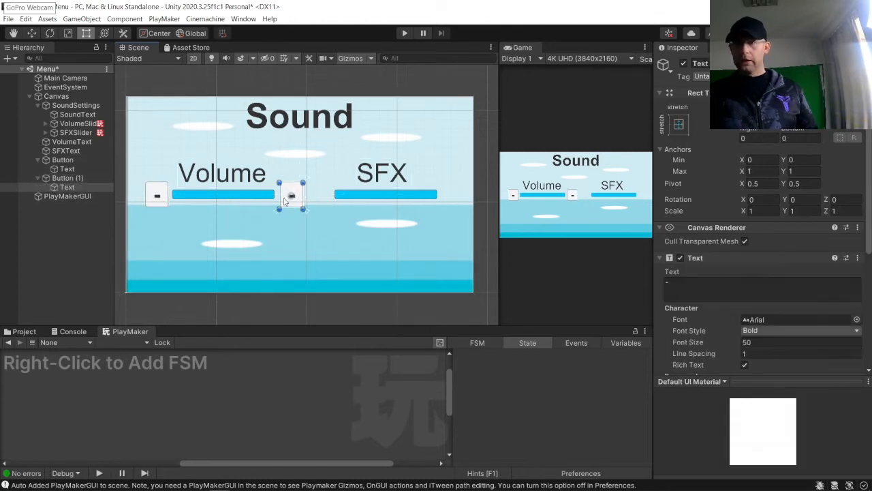
{"action": "left_click", "coordinate": [287, 202]}
{"action": "left_click", "coordinate": [74, 178]}
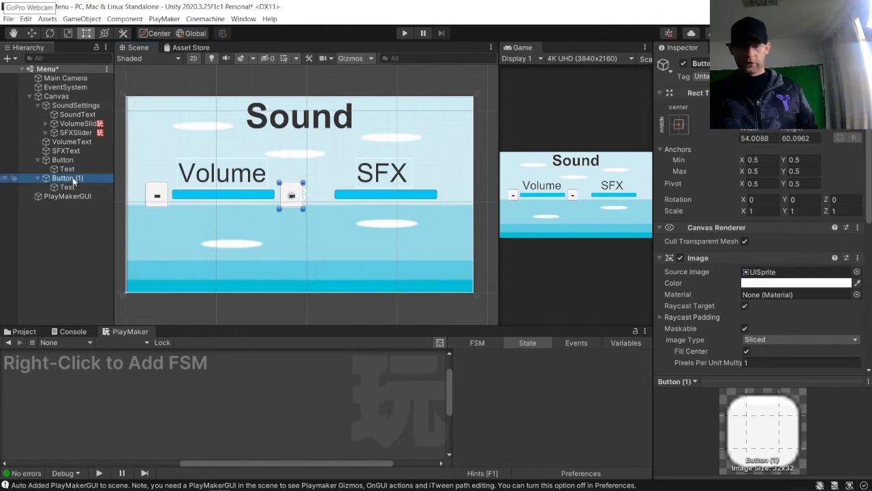
Step: Delete the duplicated button and rename the remaining button LowerVolumeButton
{"action": "key", "text": "Delete"}
{"action": "left_click", "coordinate": [75, 159]}
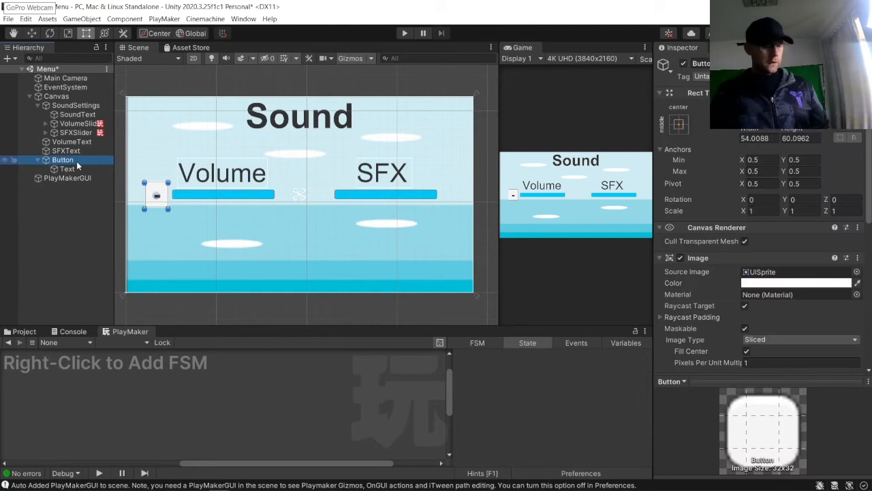
{"action": "left_click", "coordinate": [76, 161]}
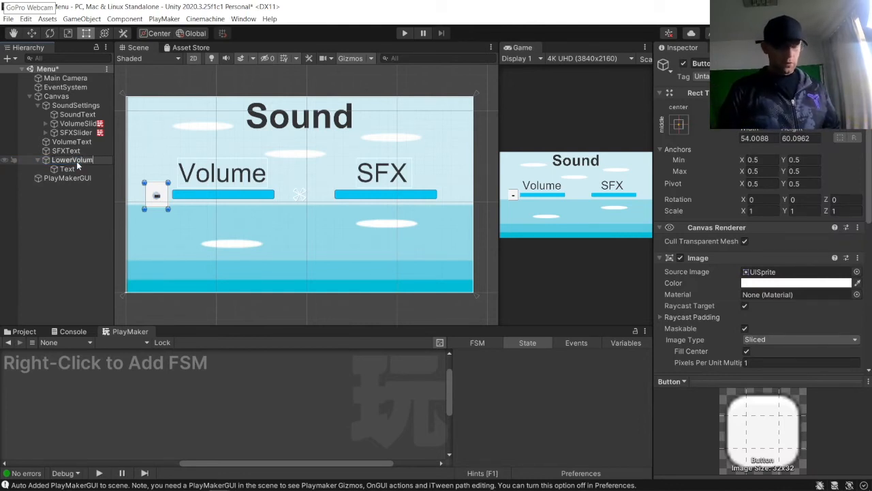
{"action": "type", "text": "LowerVolumeButton"}
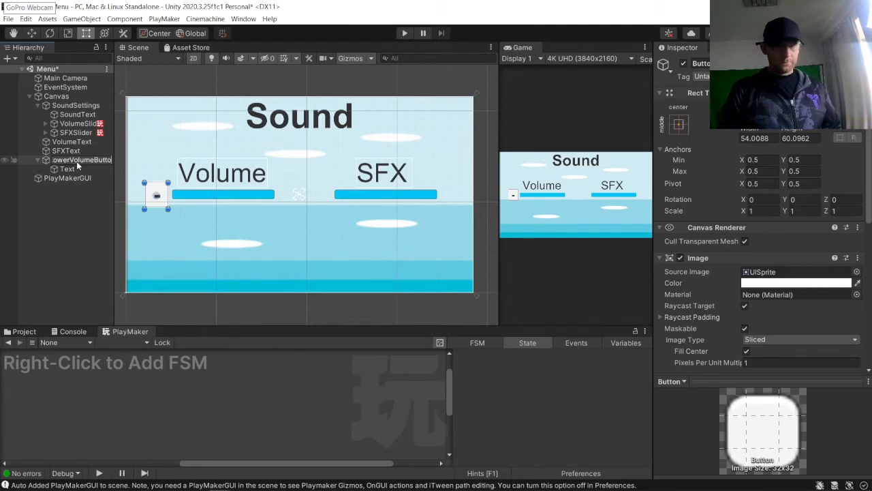
{"action": "key", "text": "Return"}
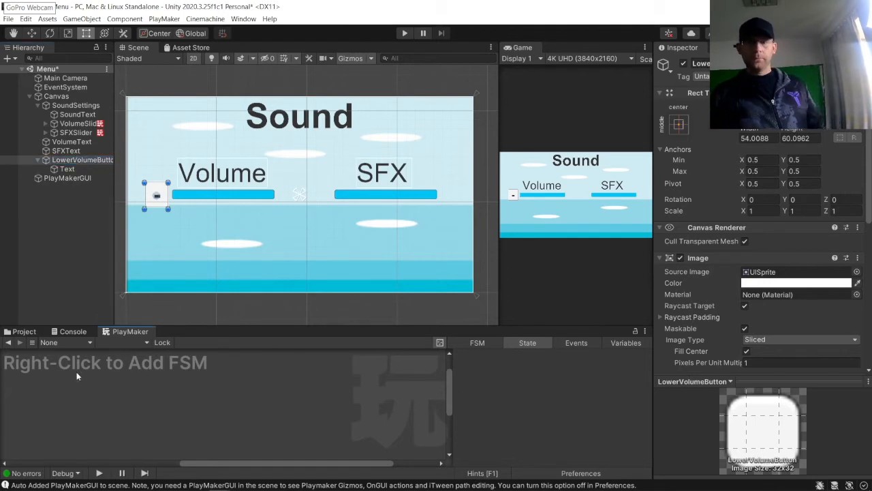
Step: Add a PlayMaker FSM to LowerVolumeButton and create three states in its graph
{"action": "right_click", "coordinate": [80, 368]}
{"action": "left_click", "coordinate": [95, 379]}
{"action": "right_click", "coordinate": [153, 400]}
{"action": "left_click", "coordinate": [171, 283]}
{"action": "right_click", "coordinate": [273, 383]}
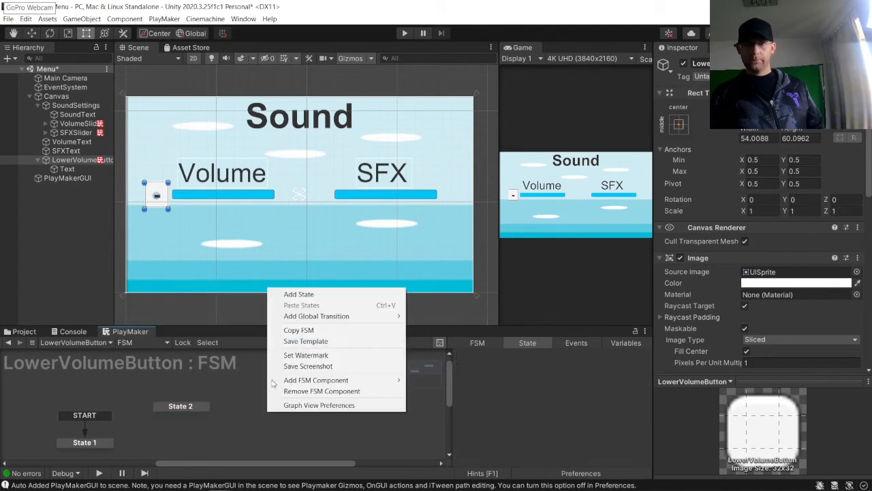
{"action": "left_click", "coordinate": [301, 283]}
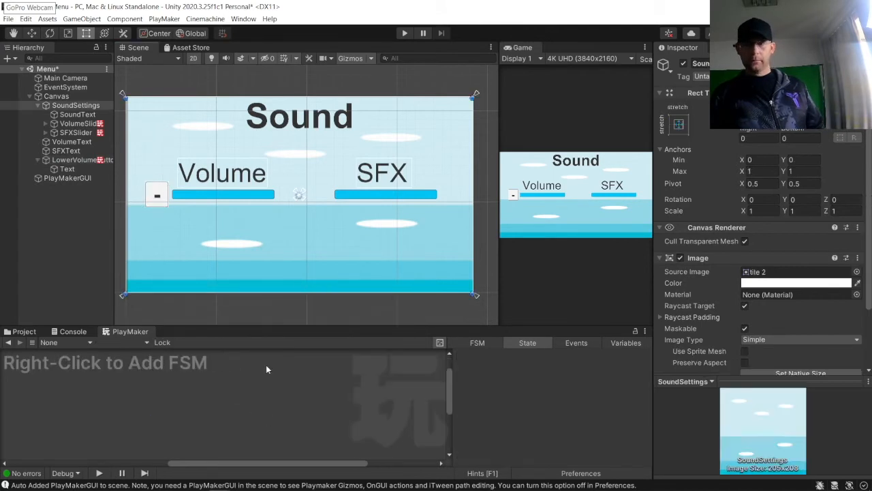
{"action": "left_click", "coordinate": [69, 160]}
{"action": "right_click", "coordinate": [247, 417]}
{"action": "left_click", "coordinate": [286, 302]}
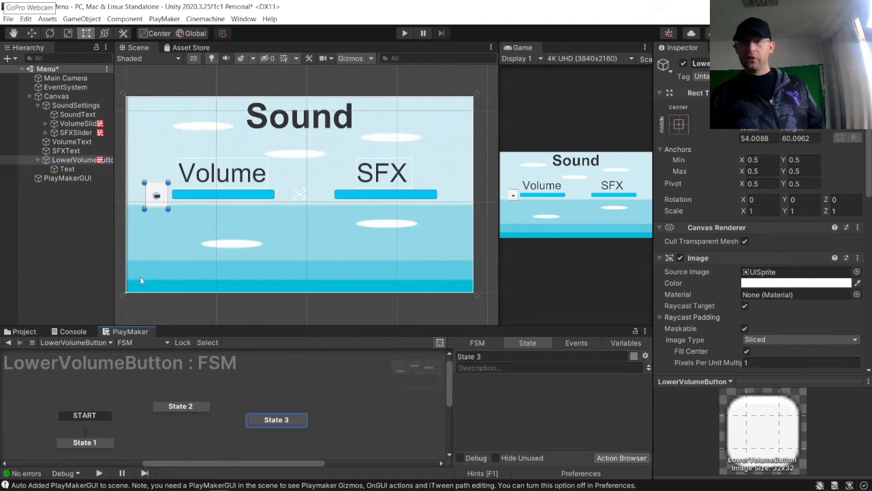
Step: Rename the button's FSM to LowerVolume
{"action": "left_click", "coordinate": [79, 161]}
{"action": "left_click", "coordinate": [46, 160]}
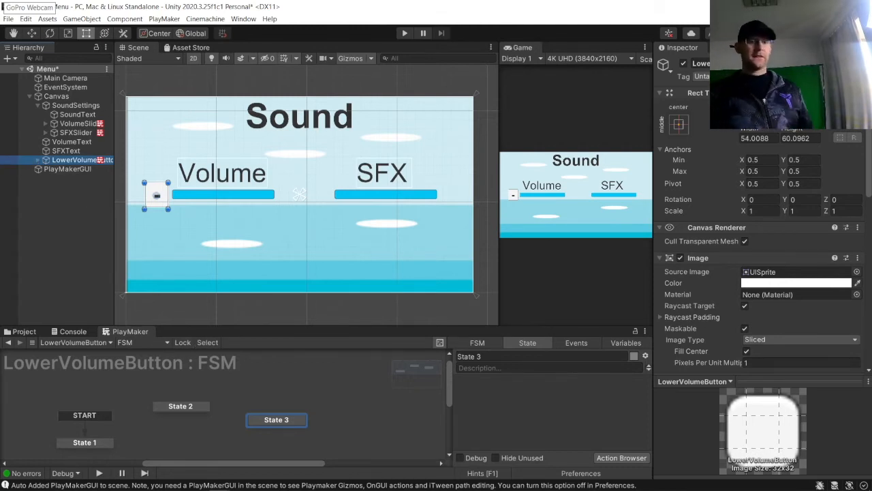
{"action": "scroll", "coordinate": [726, 291], "scroll_direction": "down", "scroll_amount": 10}
{"action": "left_click", "coordinate": [688, 215]}
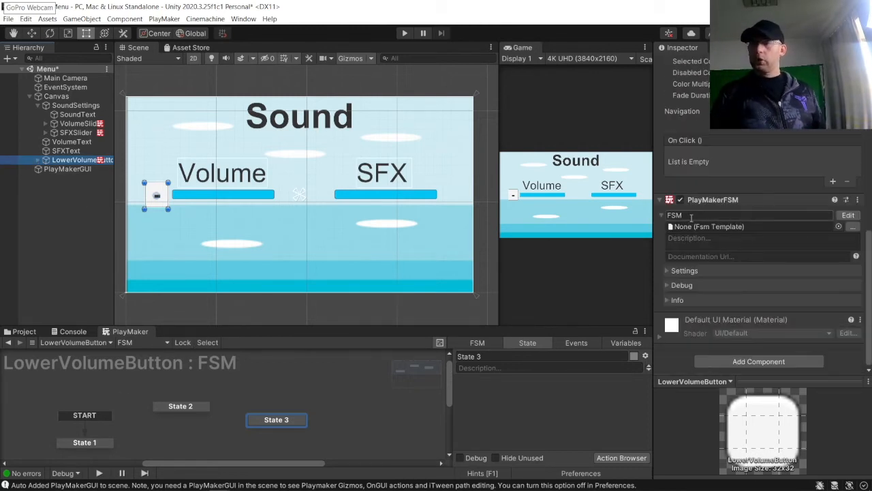
{"action": "type", "text": "Lo"}
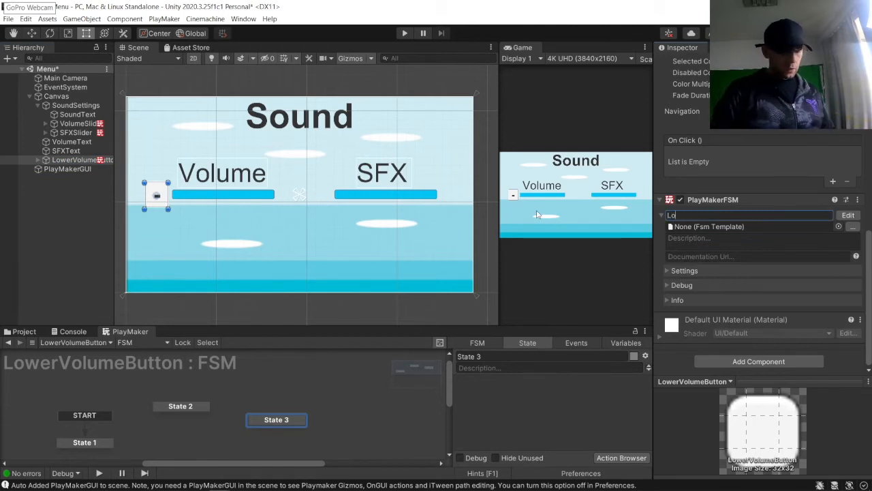
{"action": "type", "text": "werVolume"}
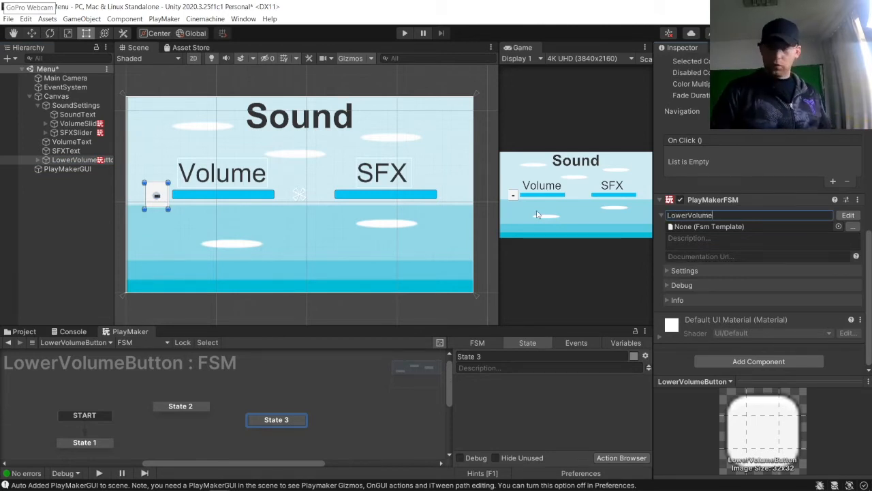
{"action": "key", "text": "Return"}
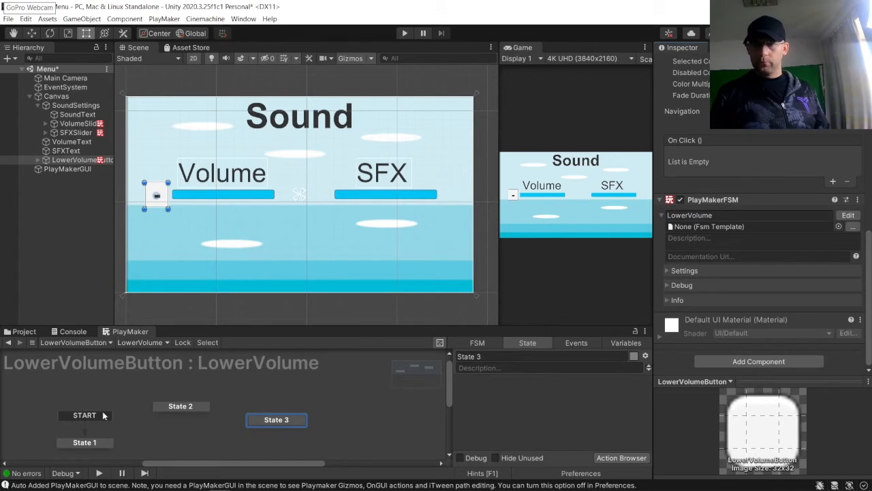
Step: Add FINISHED transitions chaining State 1 to State 2, State 2 to State 3, and State 3 back to State 1
{"action": "left_click_drag", "start_coordinate": [84, 445], "coordinate": [77, 428]}
{"action": "right_click", "coordinate": [77, 428]}
{"action": "mouse_move", "coordinate": [201, 331]}
{"action": "left_click", "coordinate": [236, 333]}
{"action": "right_click", "coordinate": [183, 406]}
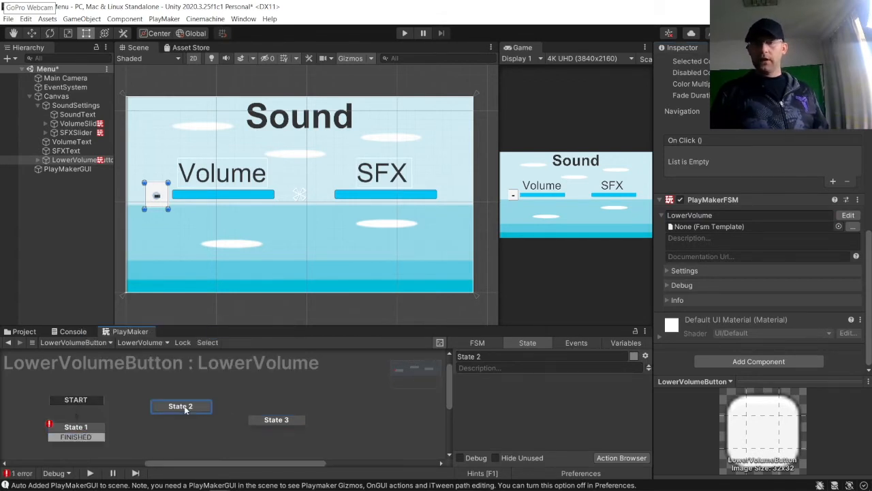
{"action": "mouse_move", "coordinate": [231, 314]}
{"action": "left_click", "coordinate": [334, 314]}
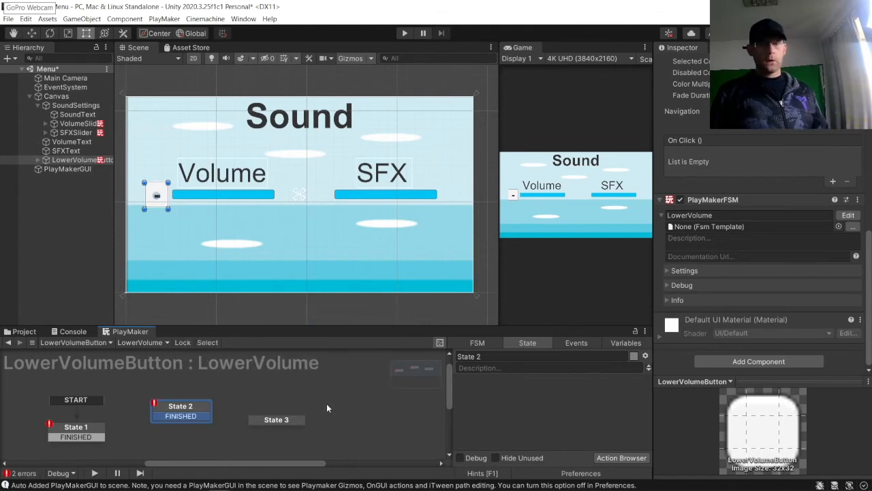
{"action": "right_click", "coordinate": [292, 421]}
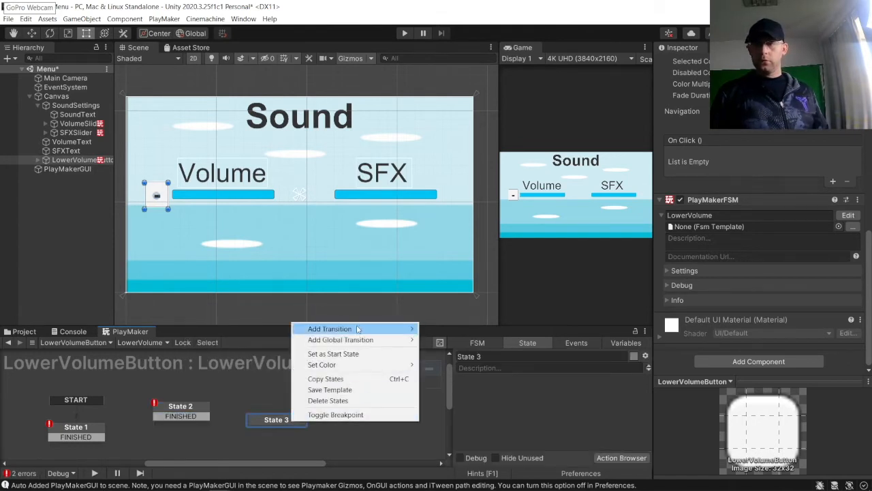
{"action": "mouse_move", "coordinate": [376, 329]}
{"action": "left_click", "coordinate": [447, 328]}
{"action": "mouse_move", "coordinate": [76, 437]}
{"action": "left_mouse_down"}
{"action": "mouse_move", "coordinate": [164, 409]}
{"action": "mouse_move", "coordinate": [265, 423]}
{"action": "mouse_move", "coordinate": [88, 435]}
{"action": "left_mouse_up"}
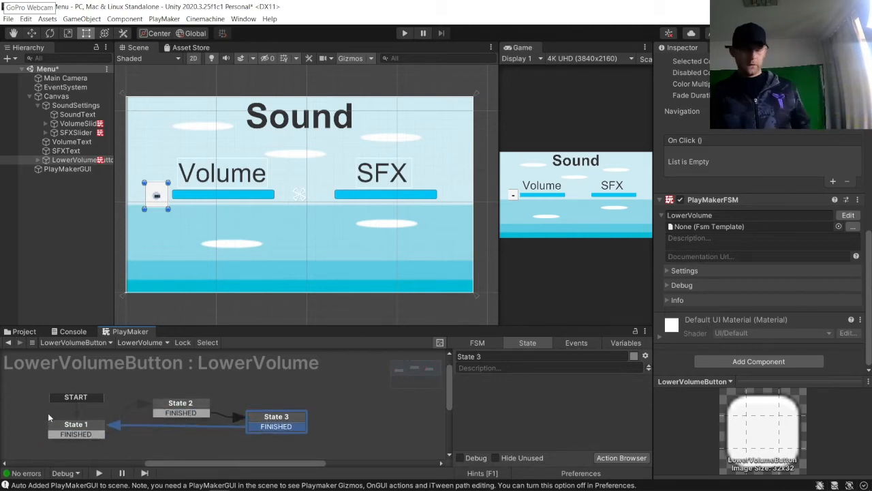
{"action": "left_click_drag", "start_coordinate": [74, 426], "coordinate": [66, 431]}
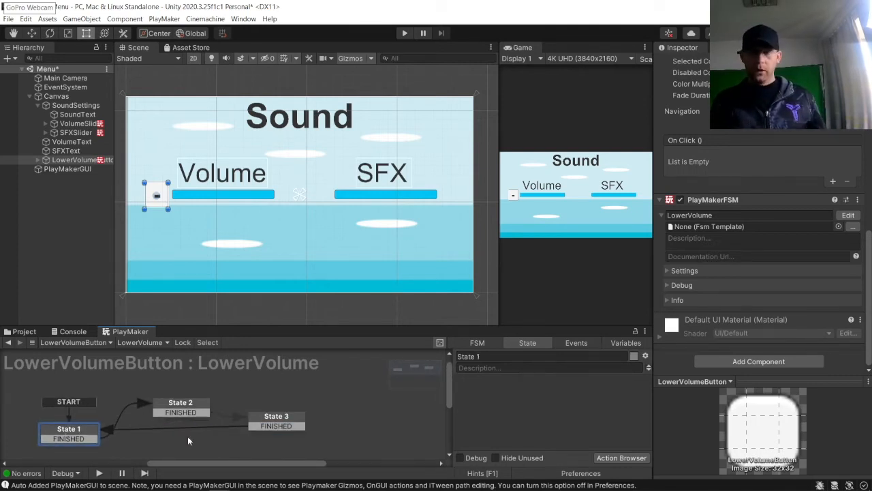
Step: Add the UI Button On Click Event and UI On Pointer Click Event actions to State 1
{"action": "left_click", "coordinate": [613, 457]}
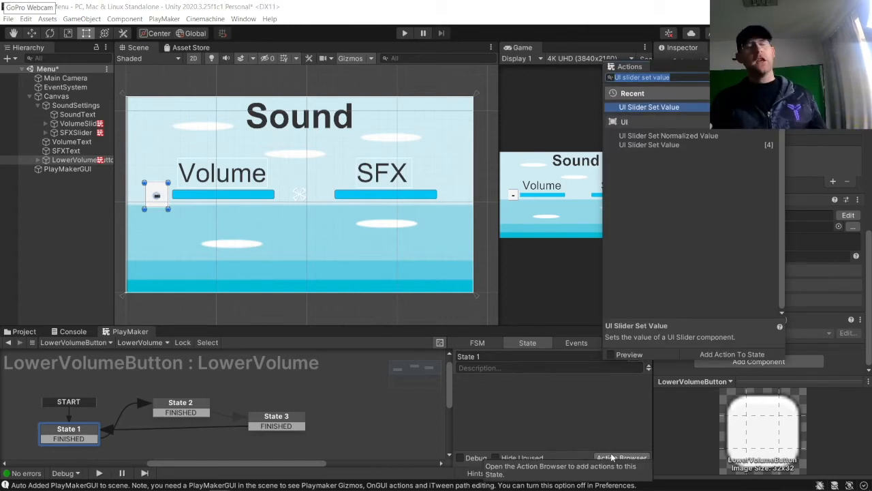
{"action": "type", "text": "UI"}
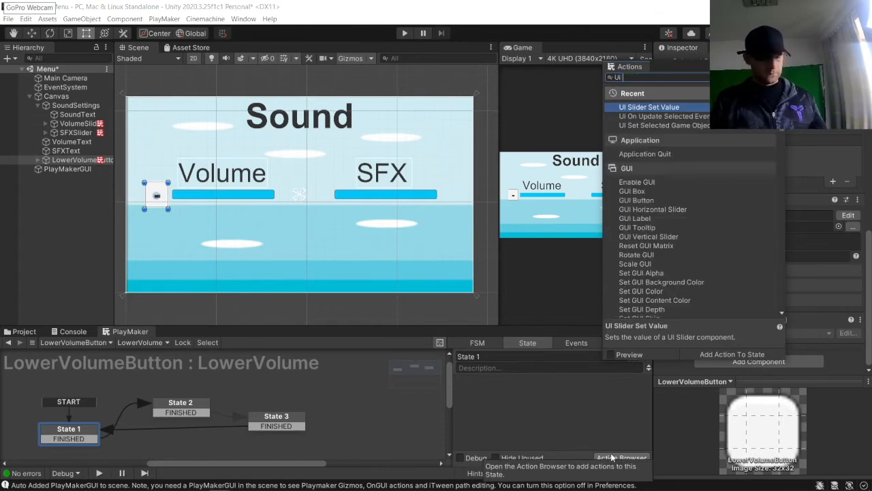
{"action": "type", "text": " button"}
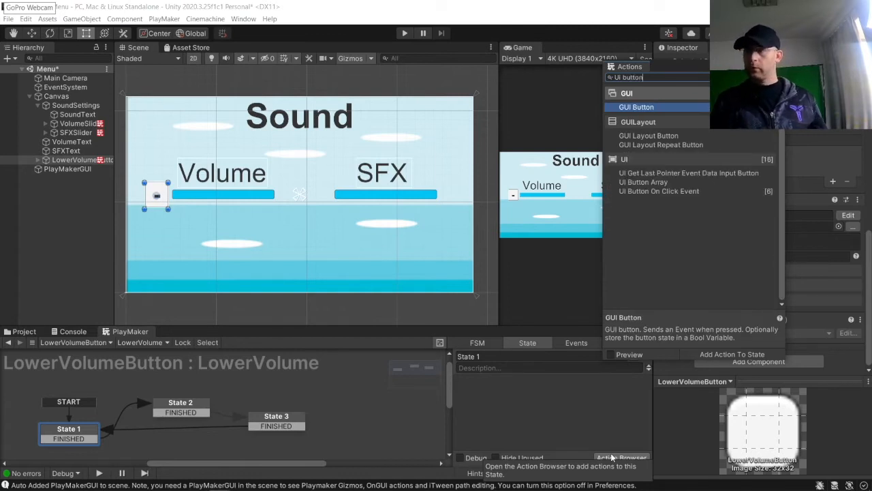
{"action": "double_click", "coordinate": [638, 192]}
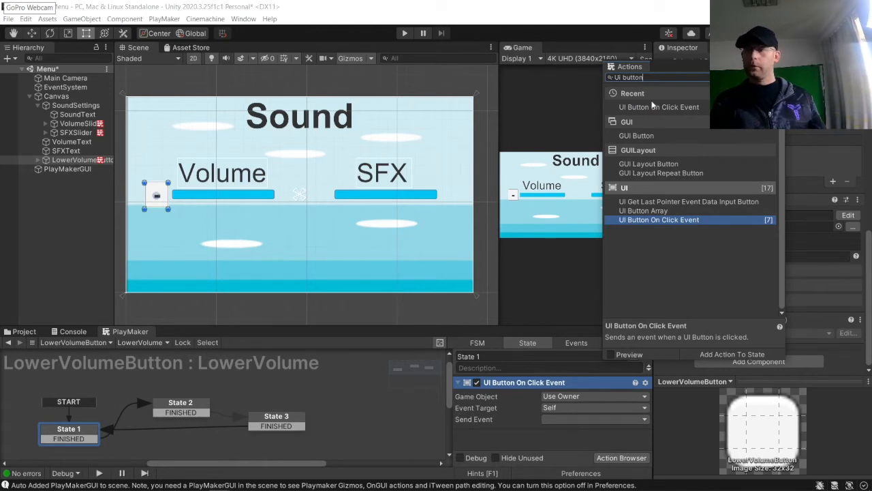
{"action": "left_click_drag", "start_coordinate": [659, 73], "coordinate": [366, 64]}
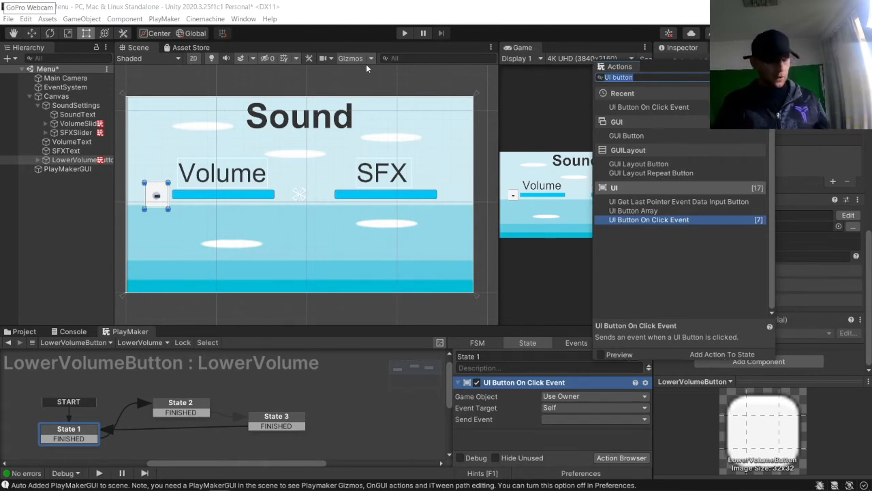
{"action": "type", "text": "Ui on pointer"}
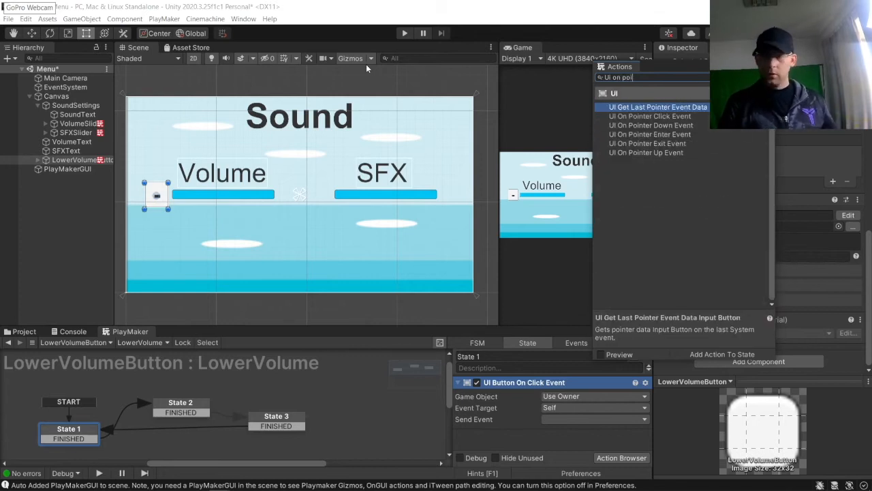
{"action": "left_click", "coordinate": [641, 116]}
{"action": "double_click", "coordinate": [641, 116]}
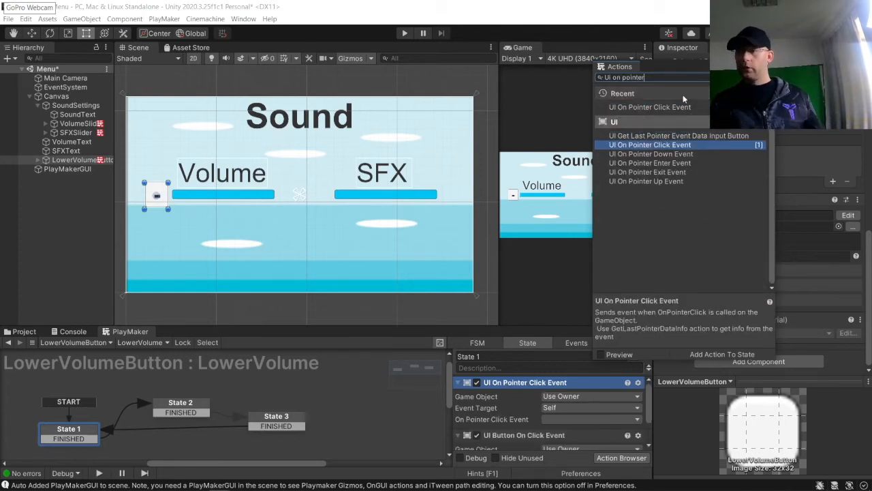
{"action": "left_click", "coordinate": [769, 64]}
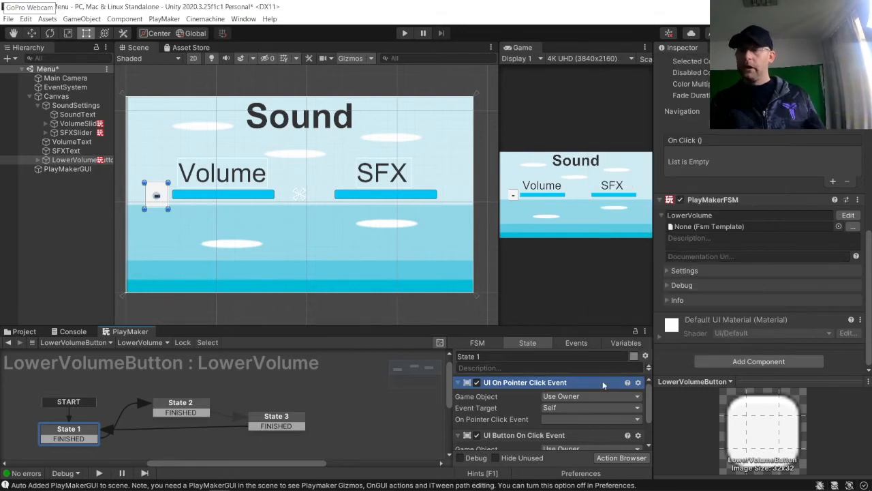
Step: Set both actions to send FINISHED, then disable the UI Button On Click Event action
{"action": "scroll", "coordinate": [603, 384], "scroll_direction": "down", "scroll_amount": 2}
{"action": "left_click", "coordinate": [567, 387]}
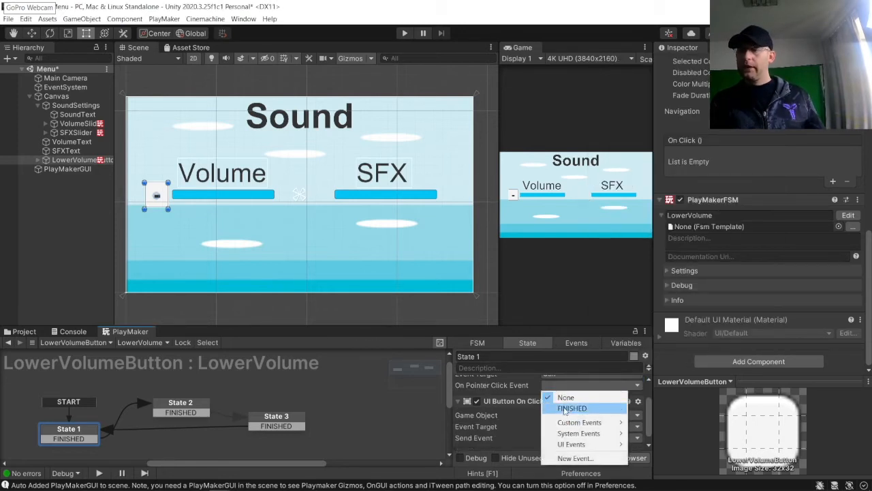
{"action": "left_click", "coordinate": [567, 409]}
{"action": "left_click", "coordinate": [560, 438]}
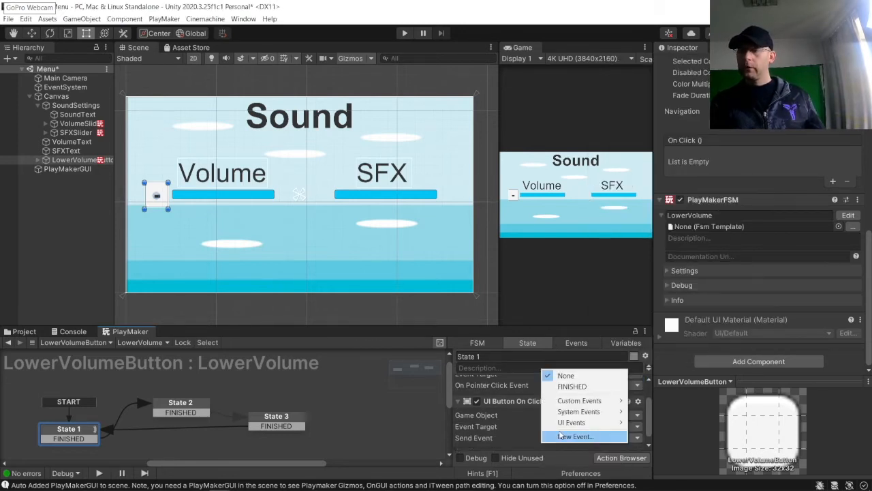
{"action": "left_click", "coordinate": [572, 386]}
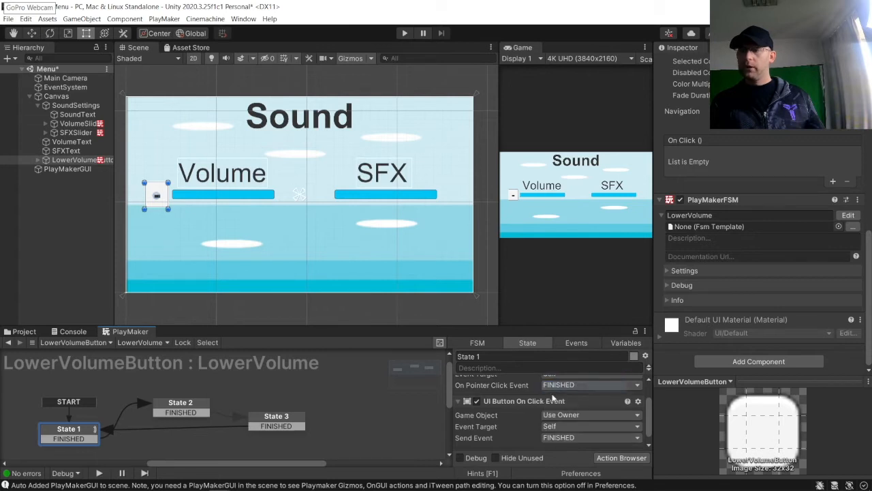
{"action": "left_click", "coordinate": [476, 401]}
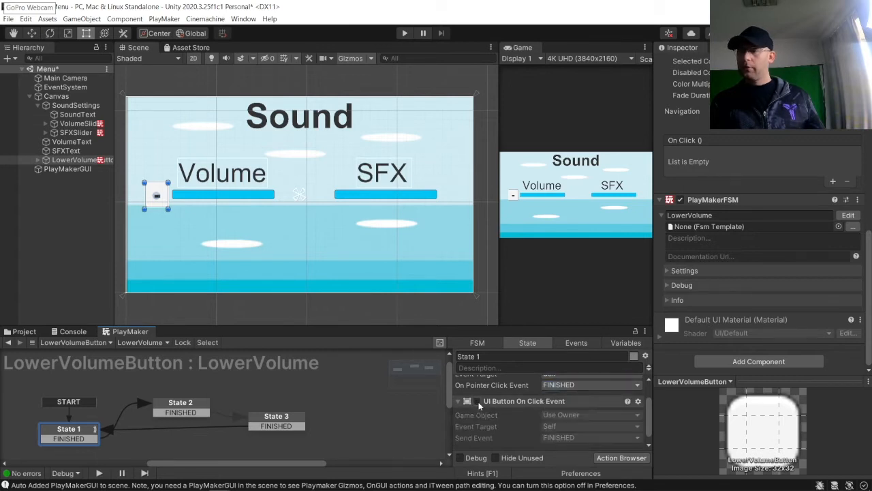
Step: Rename State 1 to OnClick
{"action": "left_click", "coordinate": [179, 405]}
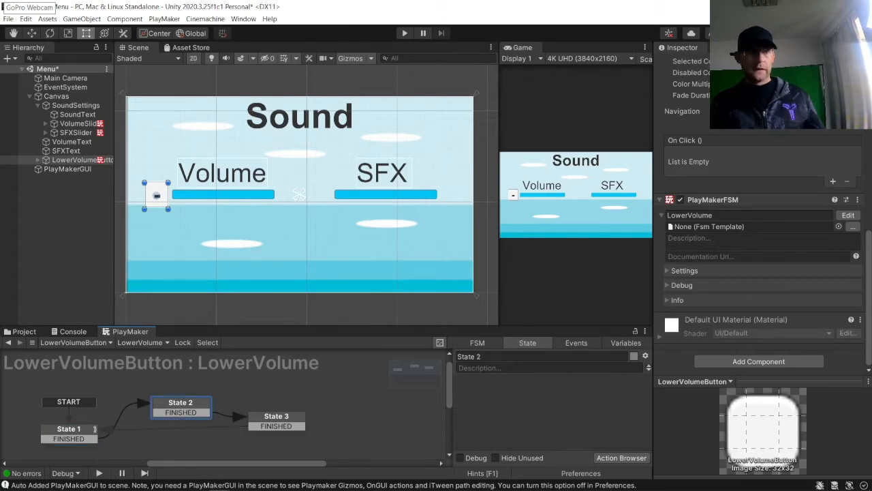
{"action": "left_click", "coordinate": [63, 430]}
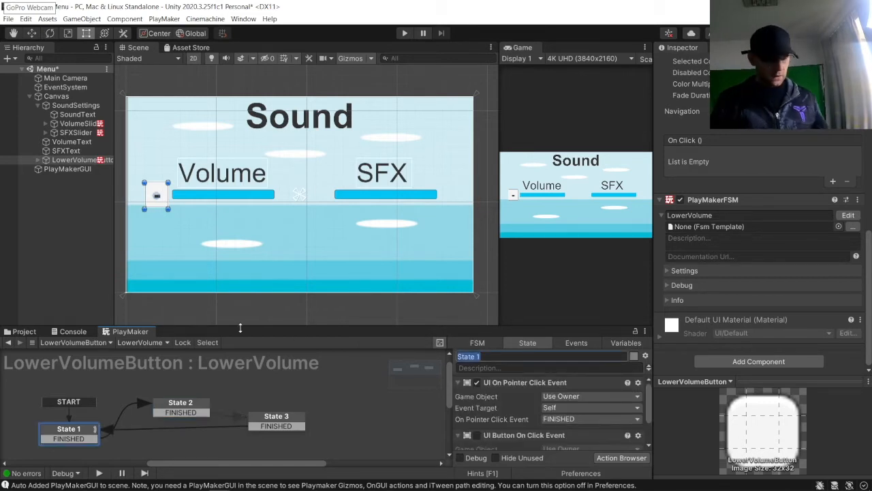
{"action": "type", "text": "OnClick"}
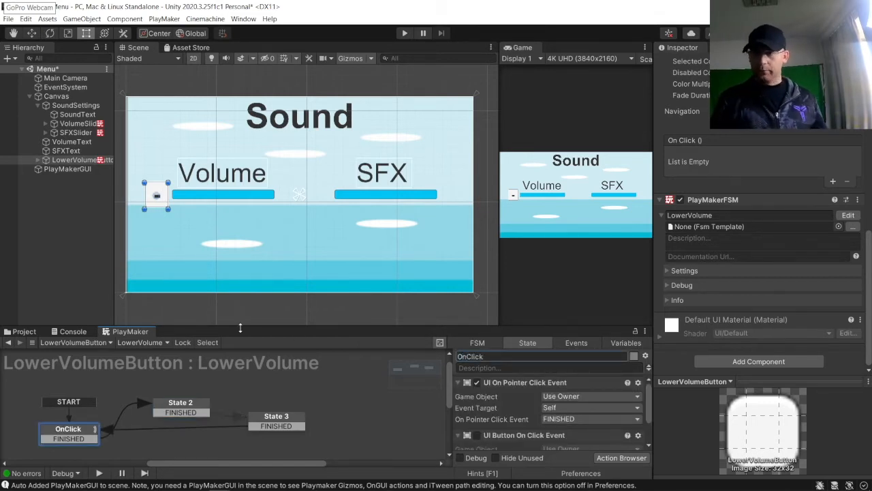
Step: Add a Float Subtract action to State 2 and set its Float Variable to the global Volume
{"action": "left_click", "coordinate": [182, 411]}
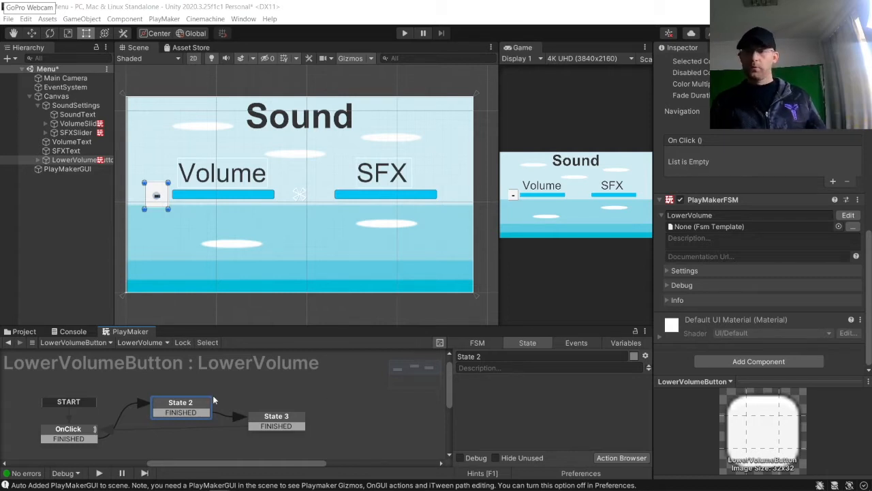
{"action": "left_click", "coordinate": [622, 457]}
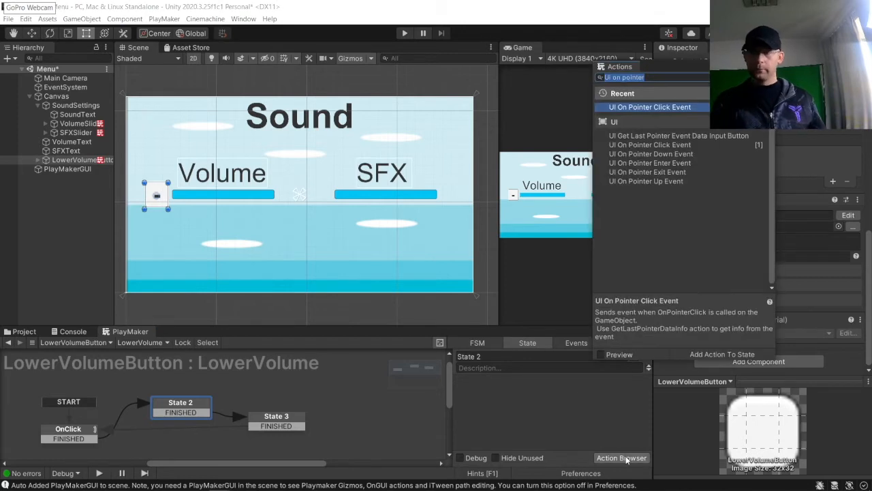
{"action": "type", "text": "Float subtract"}
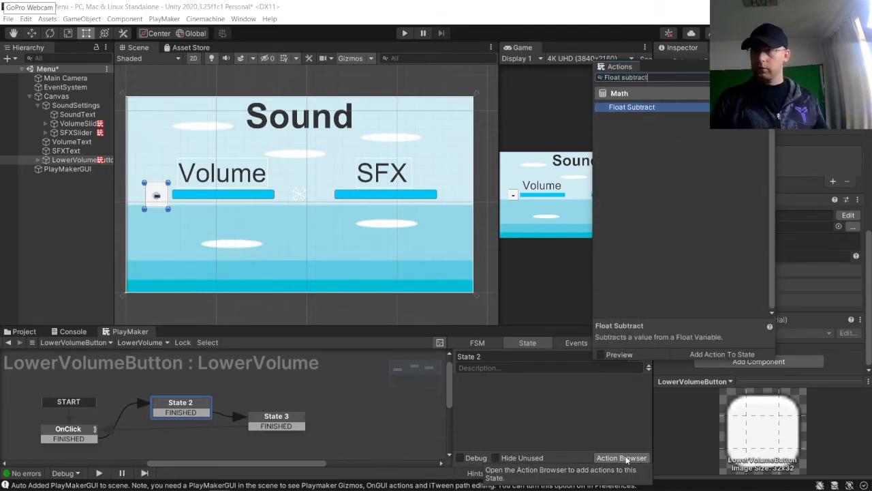
{"action": "key", "text": "Return"}
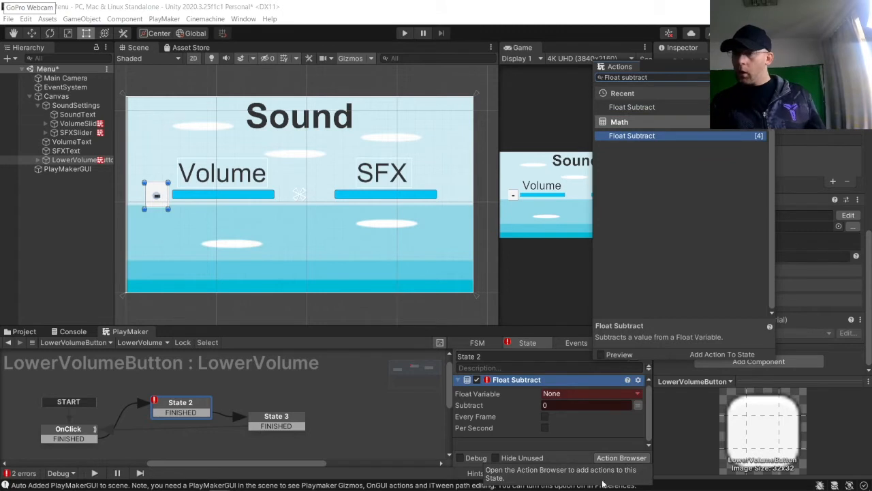
{"action": "left_click", "coordinate": [572, 394]}
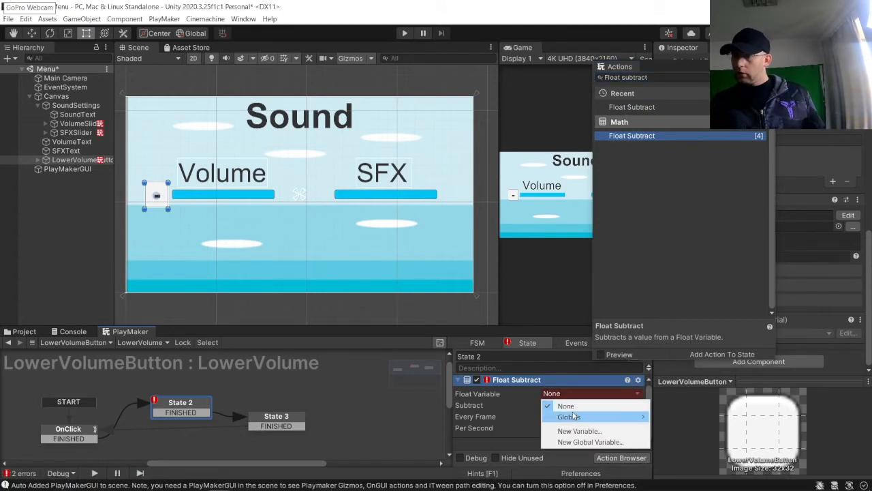
{"action": "mouse_move", "coordinate": [575, 416]}
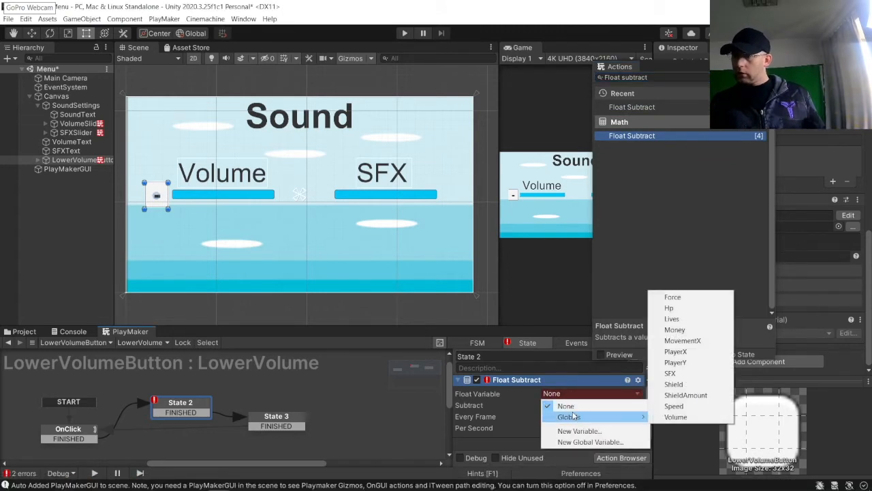
{"action": "left_click", "coordinate": [675, 416]}
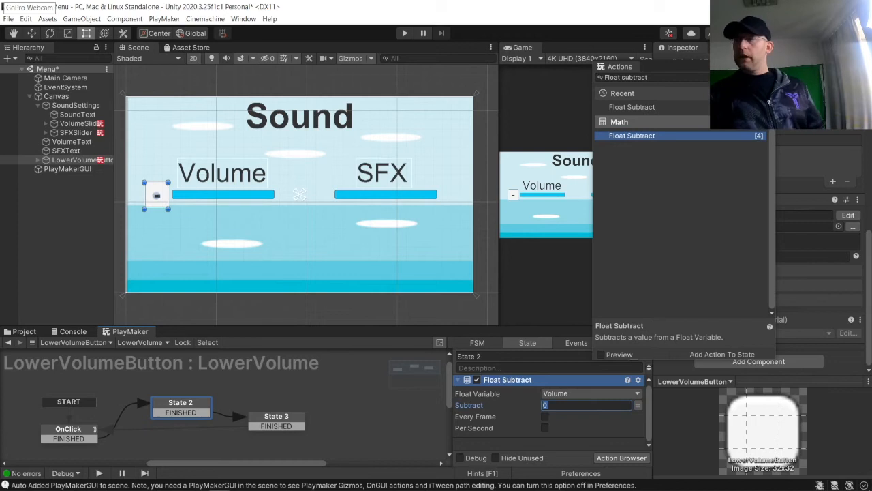
{"action": "left_click", "coordinate": [770, 65]}
Step: Set the Volume slider's Max Value to 100 and its Value to 100
{"action": "scroll", "coordinate": [734, 175], "scroll_direction": "up", "scroll_amount": 10}
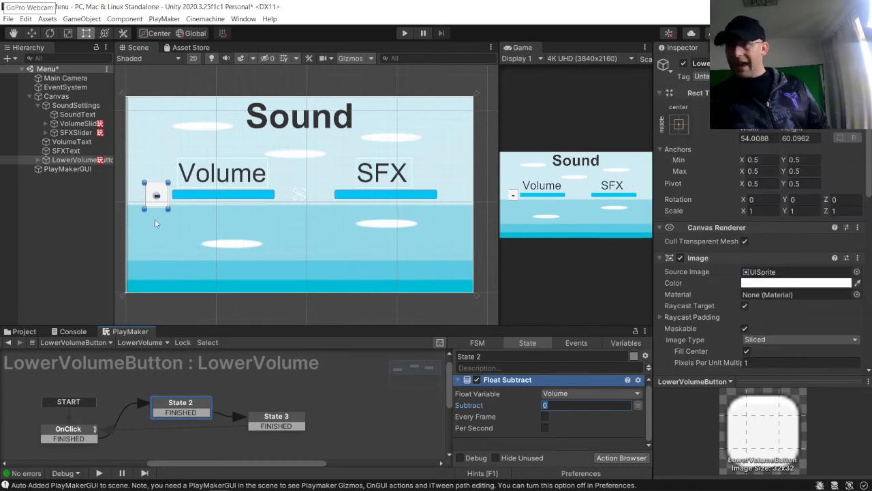
{"action": "left_click", "coordinate": [68, 142]}
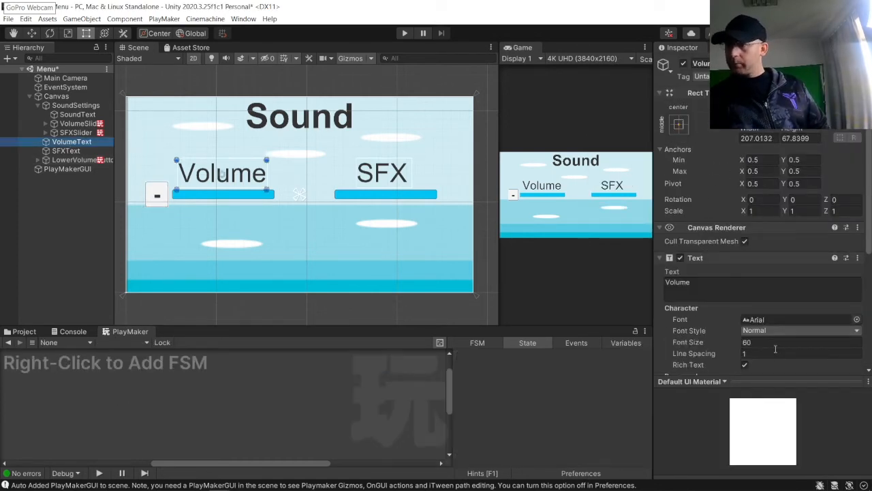
{"action": "left_click", "coordinate": [77, 123]}
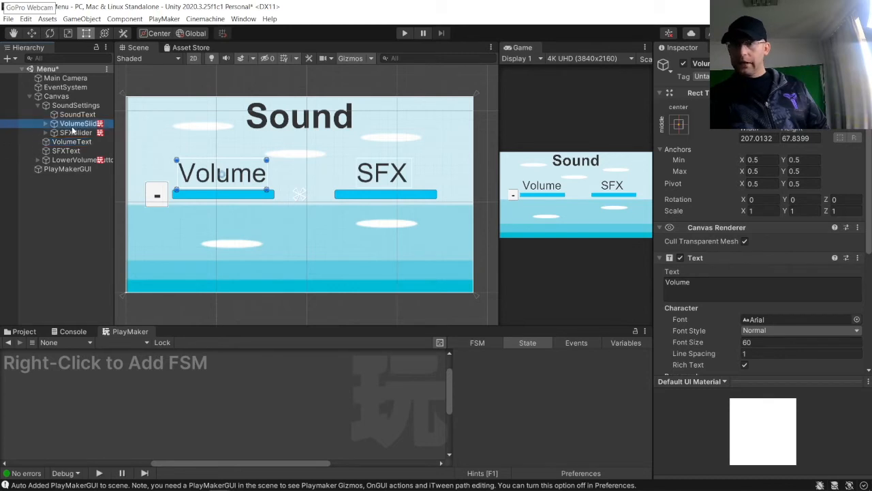
{"action": "scroll", "coordinate": [725, 217], "scroll_direction": "down", "scroll_amount": 10}
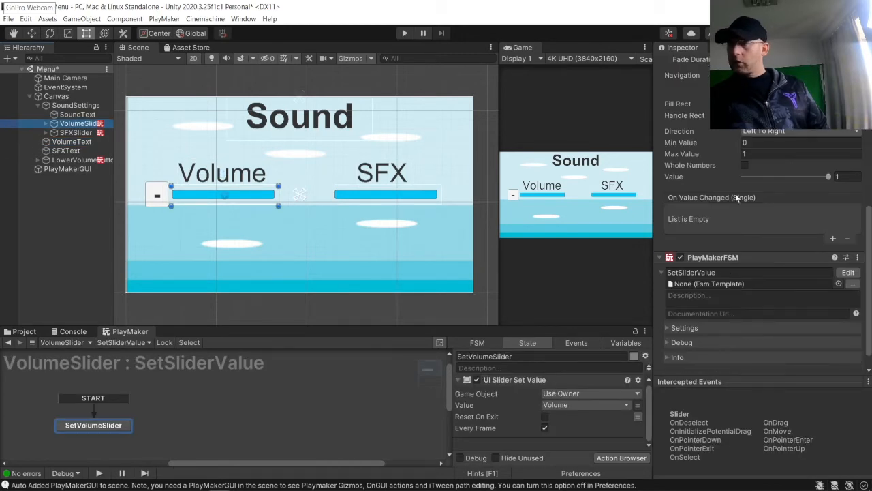
{"action": "scroll", "coordinate": [736, 231], "scroll_direction": "down", "scroll_amount": 1}
{"action": "scroll", "coordinate": [742, 247], "scroll_direction": "up", "scroll_amount": 4}
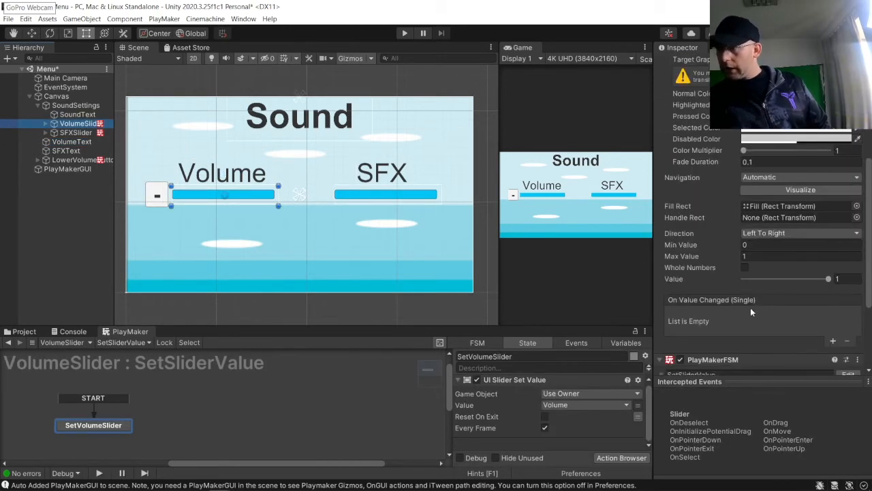
{"action": "left_click", "coordinate": [756, 257]}
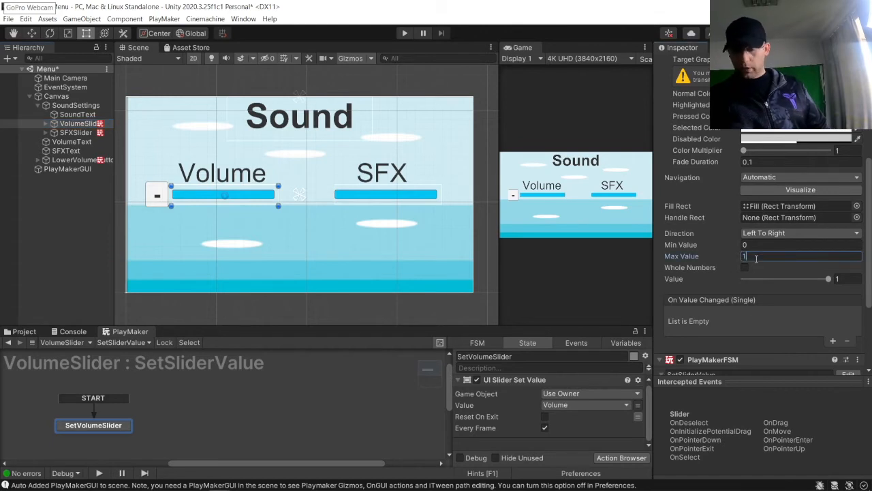
{"action": "type", "text": "100"}
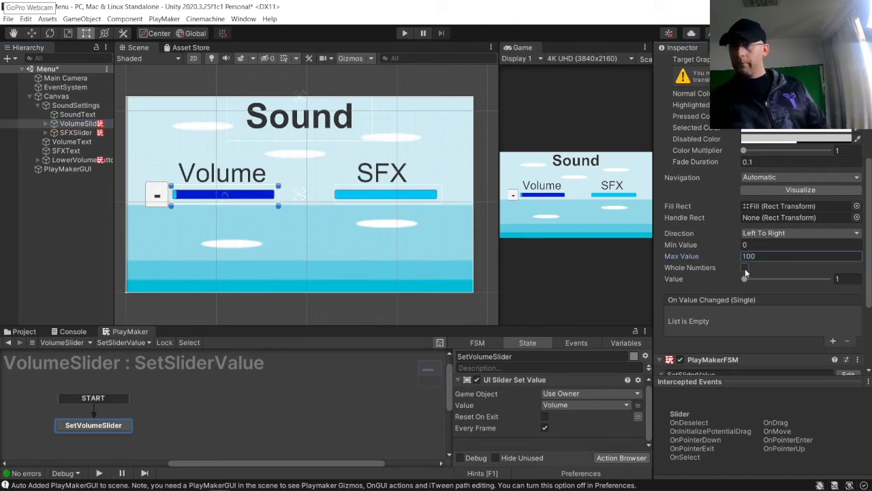
{"action": "left_click_drag", "start_coordinate": [744, 279], "coordinate": [785, 279]}
{"action": "left_click_drag", "start_coordinate": [837, 269], "coordinate": [864, 266]}
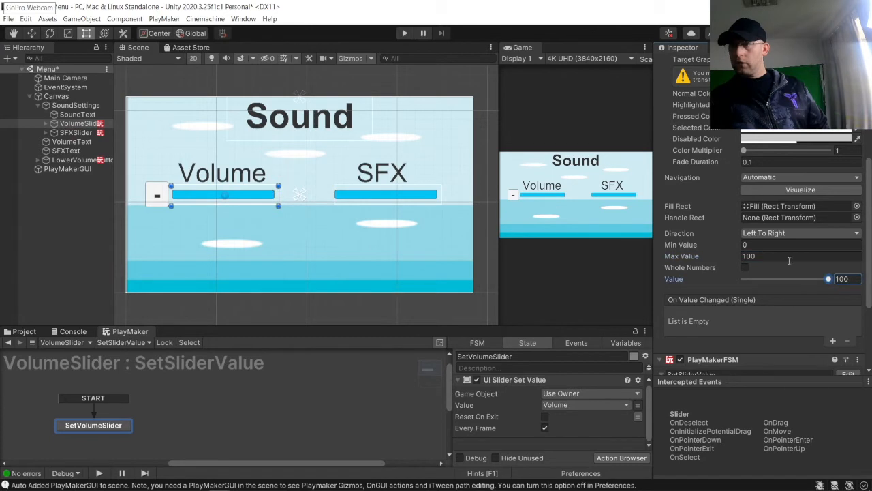
Step: Set the Float Subtract amount to 1 and rename State 2 to LowerVolume
{"action": "left_click", "coordinate": [92, 161]}
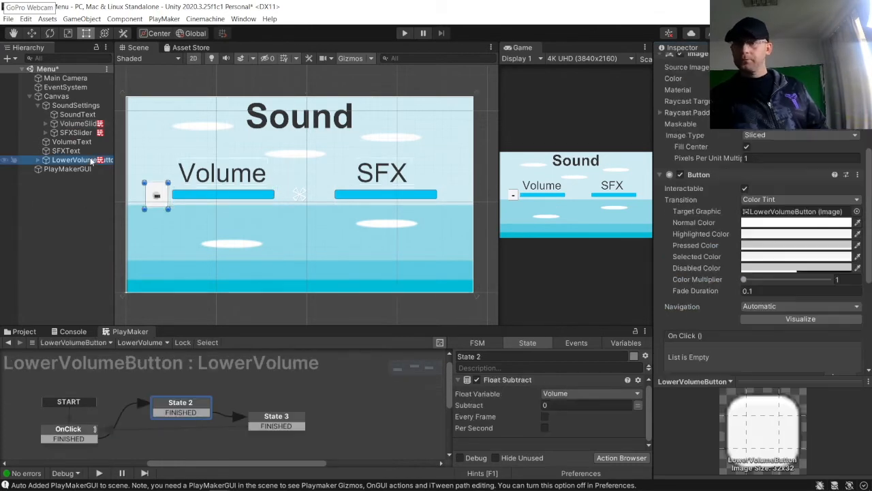
{"action": "left_click", "coordinate": [556, 407]}
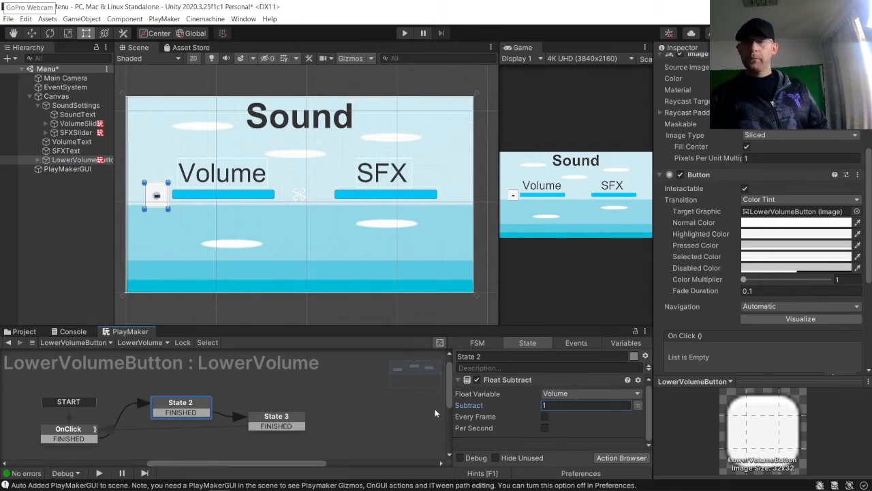
{"action": "left_click", "coordinate": [509, 355]}
{"action": "left_click_drag", "start_coordinate": [510, 355], "coordinate": [361, 351]}
{"action": "type", "text": "L"}
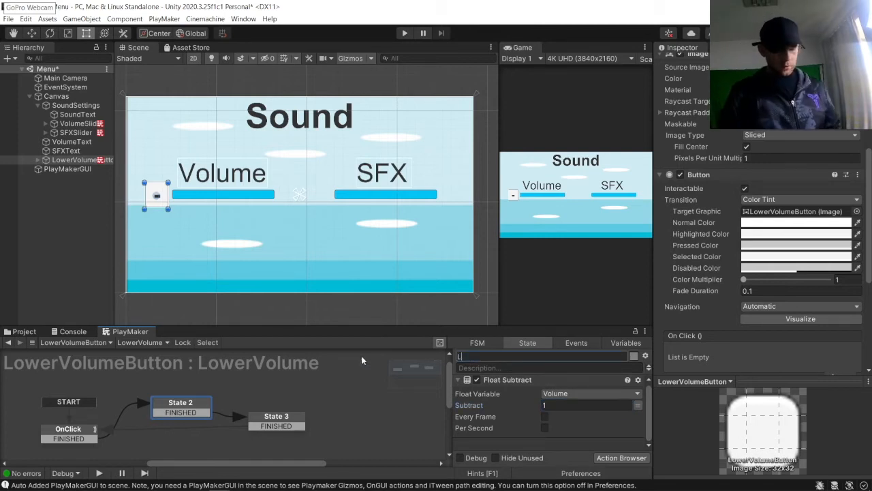
{"action": "type", "text": "owerVolume"}
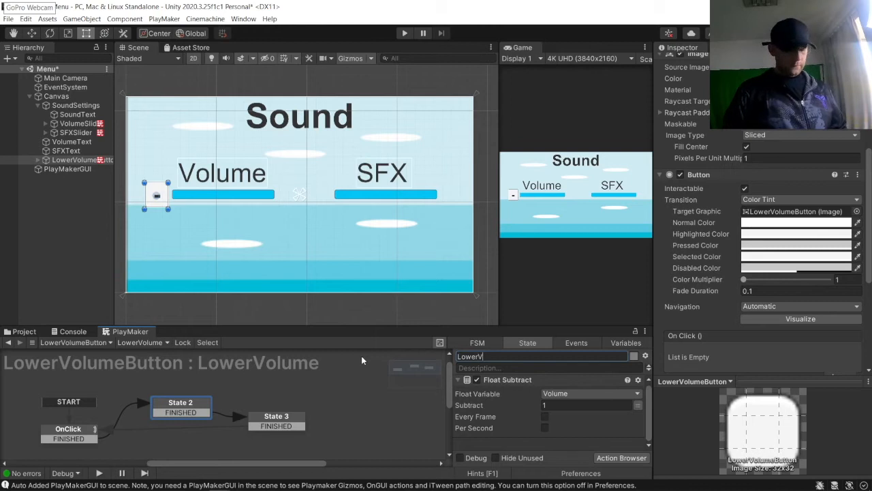
{"action": "key", "text": "Return"}
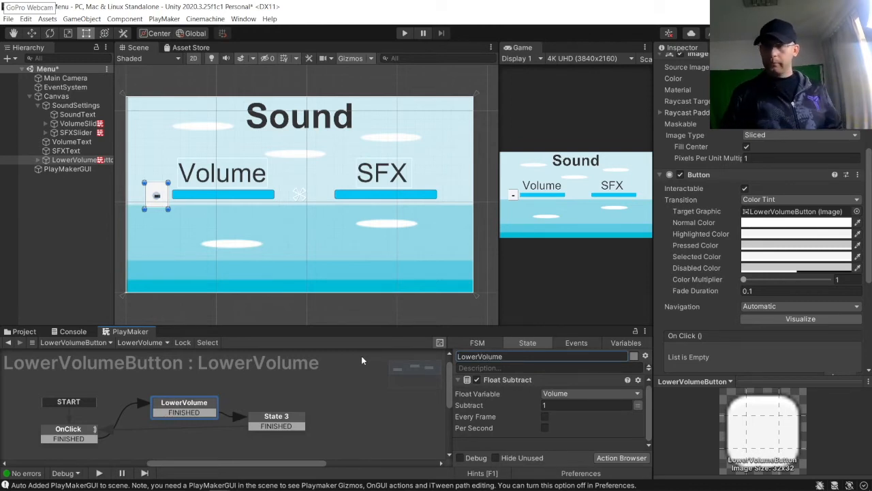
Step: Add a Next Frame Event action to the LowerVolume state that sends FINISHED
{"action": "left_click", "coordinate": [620, 458]}
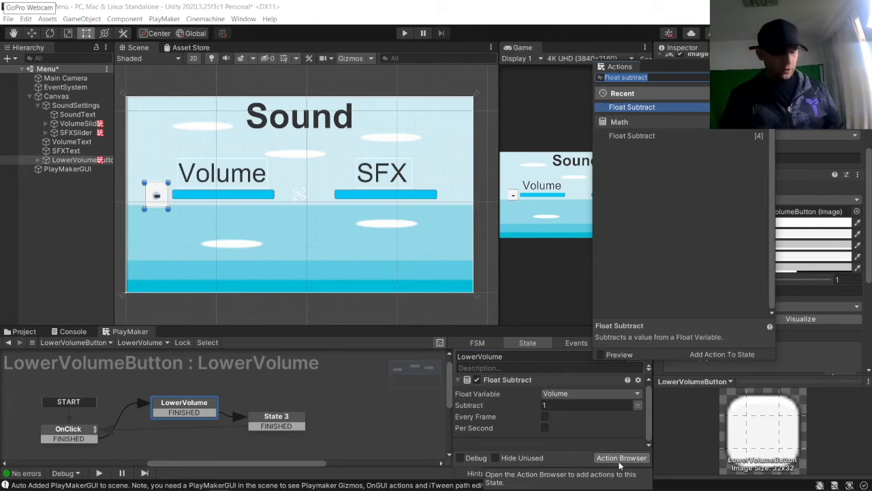
{"action": "type", "text": "Next frame event"}
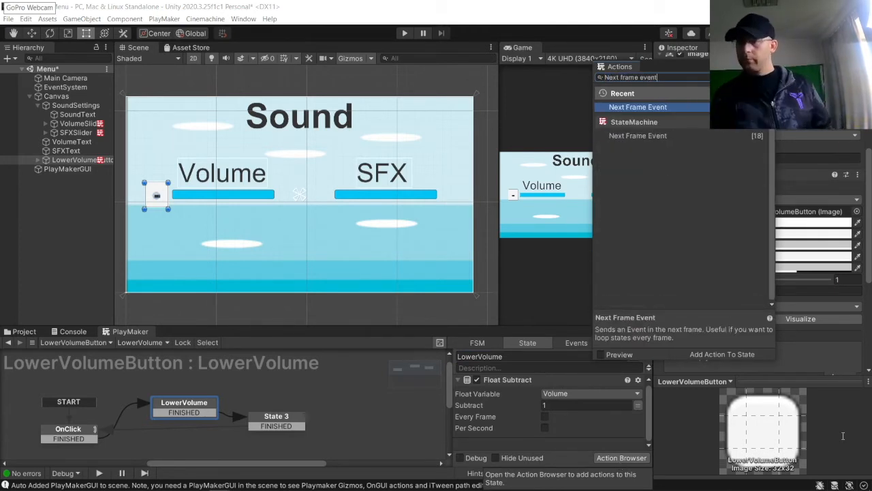
{"action": "double_click", "coordinate": [656, 111]}
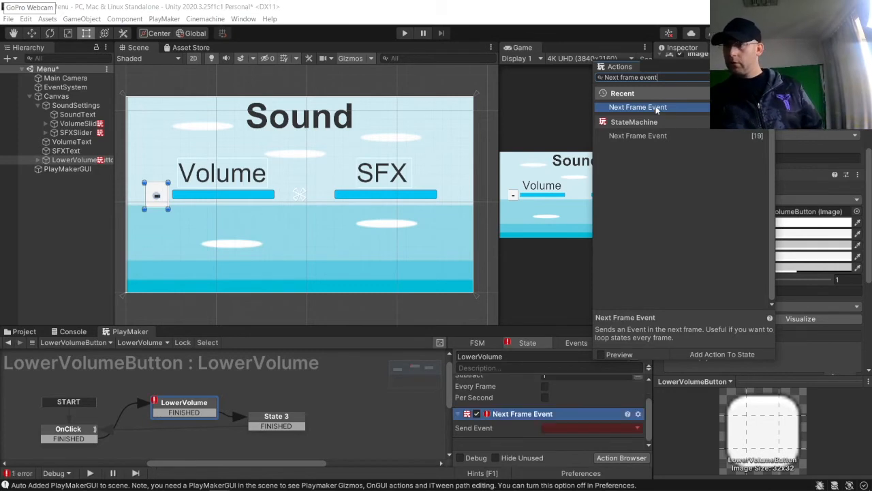
{"action": "left_click", "coordinate": [559, 429]}
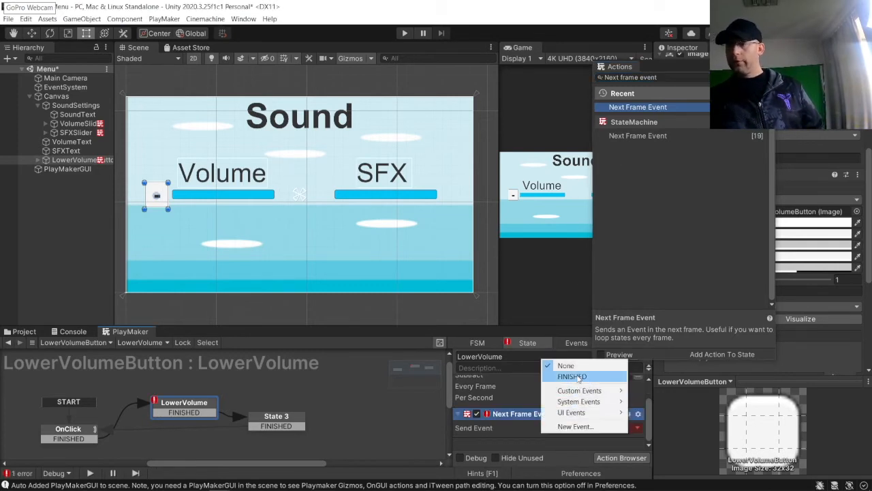
{"action": "left_click", "coordinate": [572, 376]}
Step: Rename State 3 to Clamp
{"action": "left_click", "coordinate": [275, 420]}
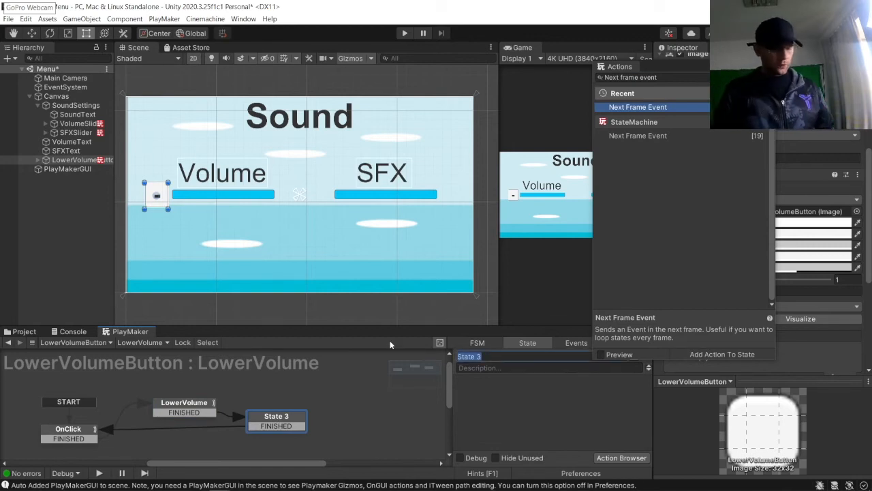
{"action": "type", "text": "Clamp"}
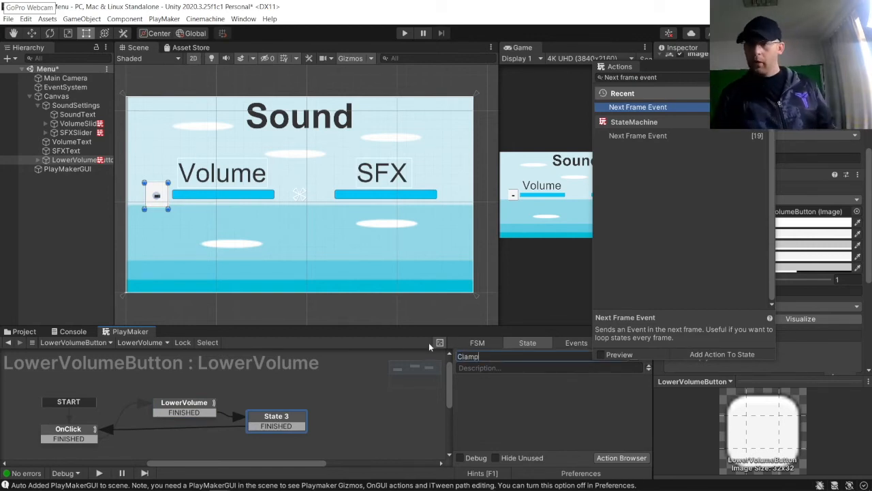
{"action": "left_click", "coordinate": [470, 380]}
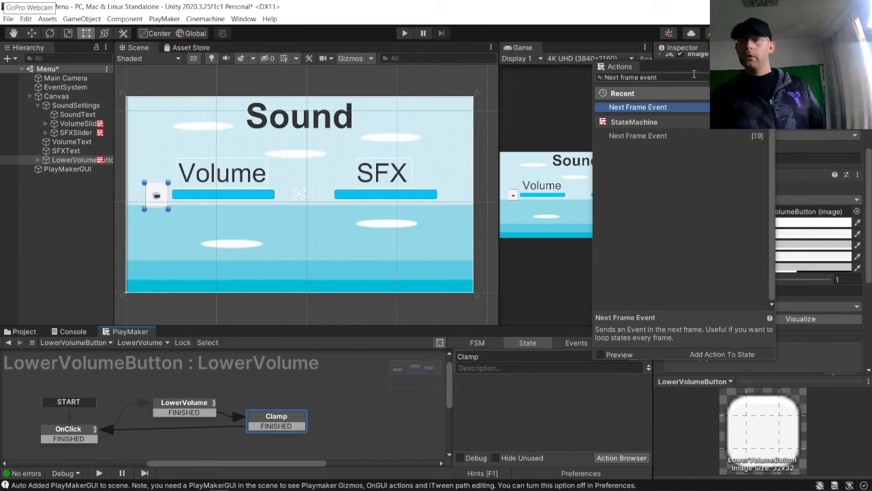
Step: Add a Next Frame Event action and a Float Clamp action to the Clamp state
{"action": "double_click", "coordinate": [652, 107]}
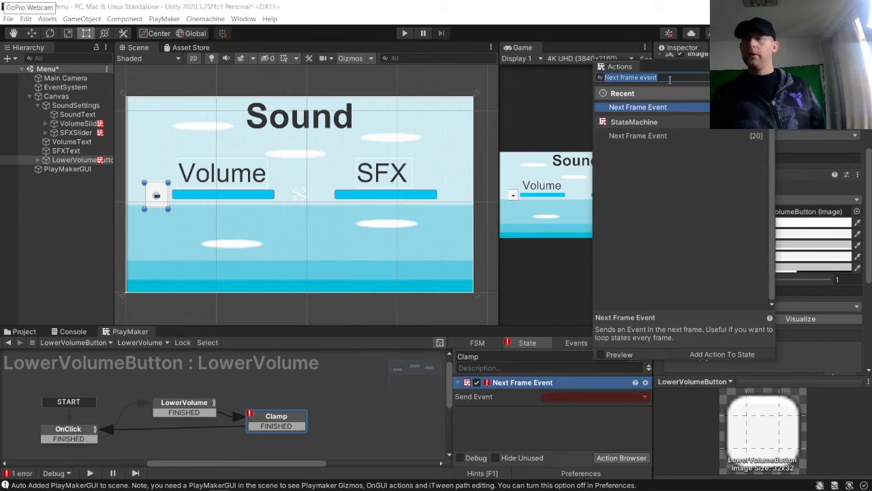
{"action": "type", "text": "Float clam"}
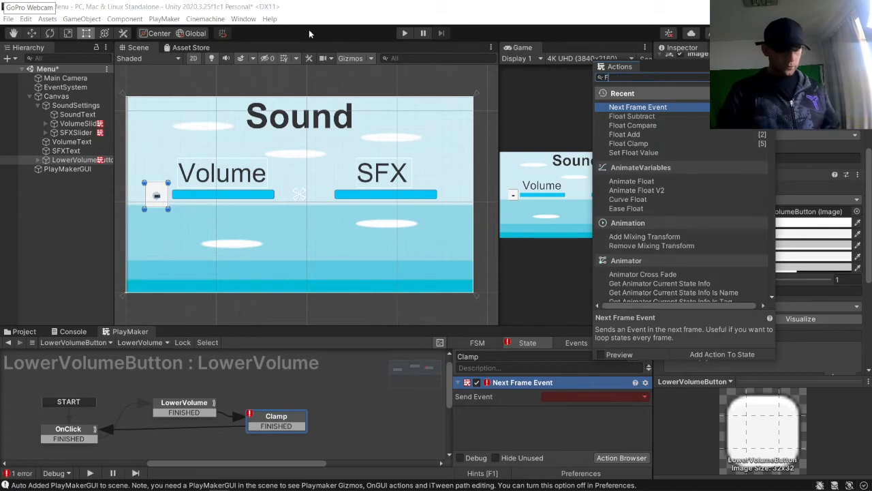
{"action": "key", "text": "Return"}
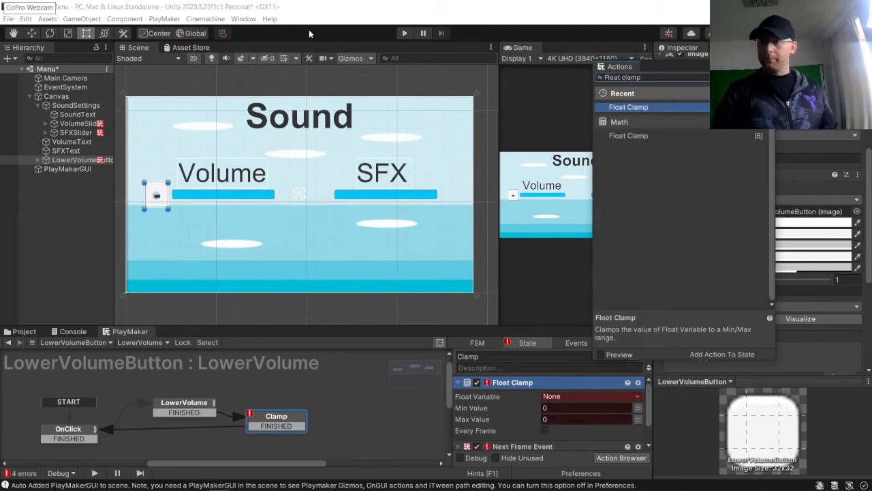
Step: Set the Float Clamp to limit the global Volume between 0 and 100
{"action": "left_click", "coordinate": [560, 397]}
{"action": "mouse_move", "coordinate": [572, 419]}
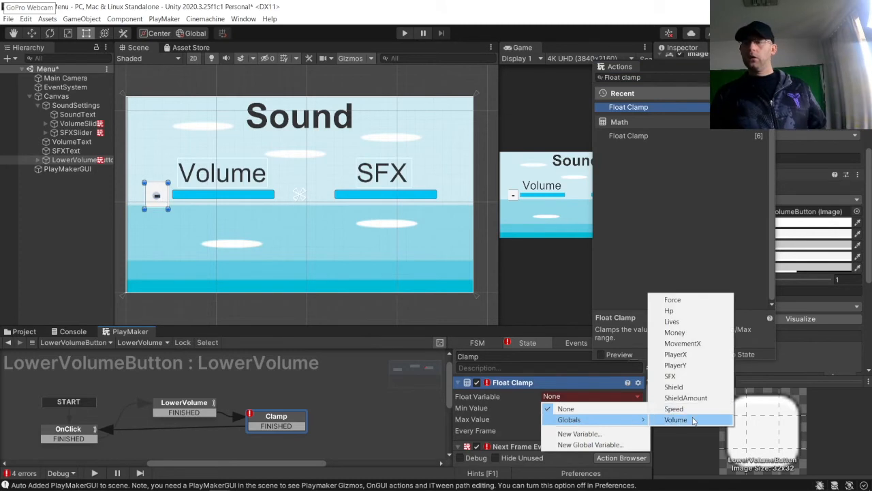
{"action": "left_click", "coordinate": [669, 419]}
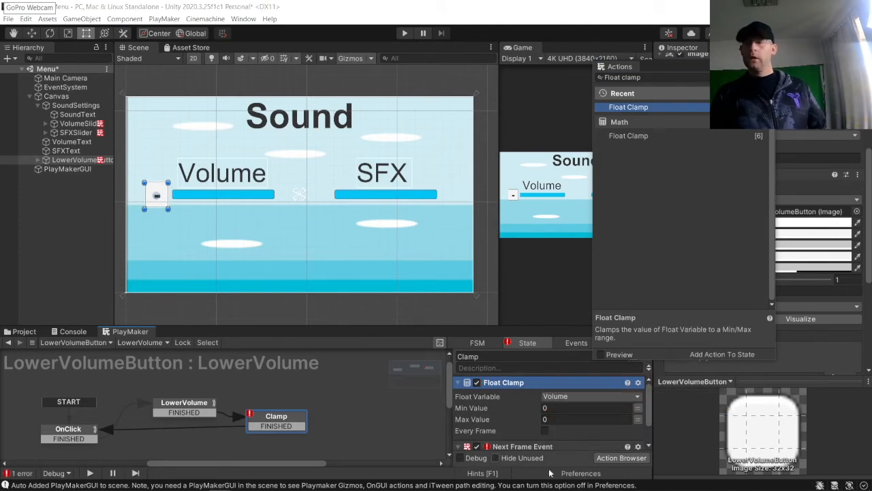
{"action": "left_click", "coordinate": [554, 419]}
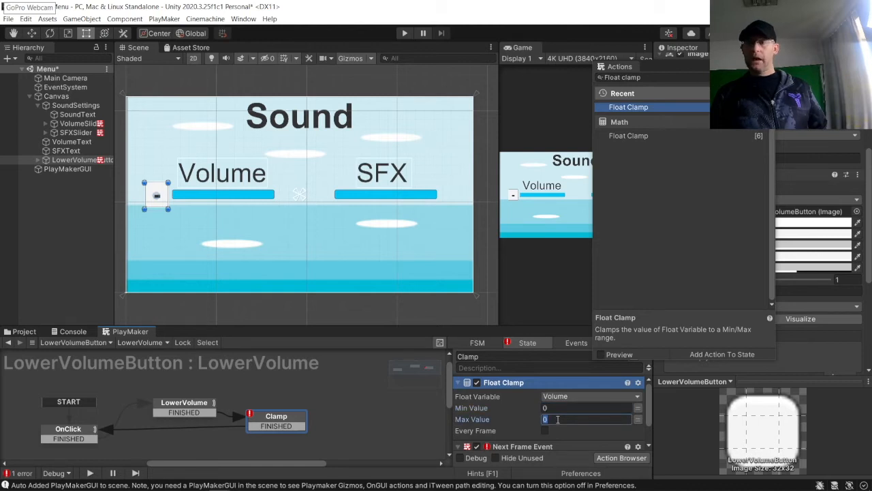
{"action": "type", "text": "100"}
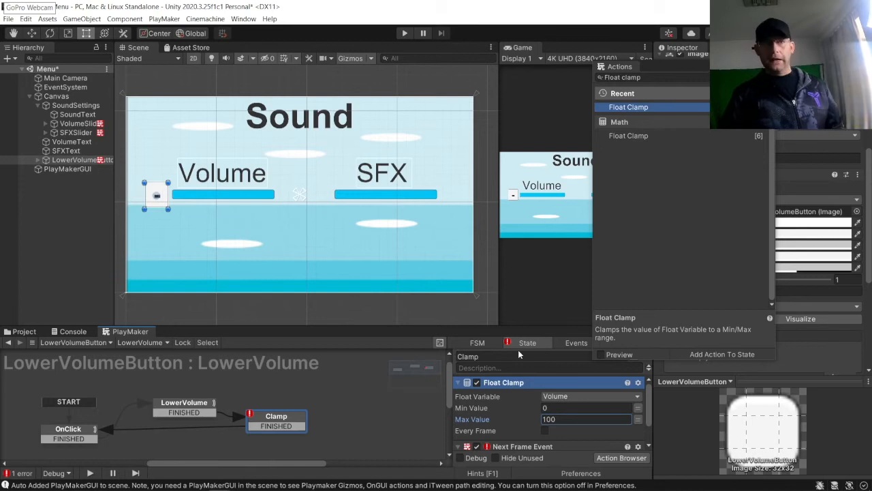
{"action": "scroll", "coordinate": [486, 451], "scroll_direction": "down", "scroll_amount": 2}
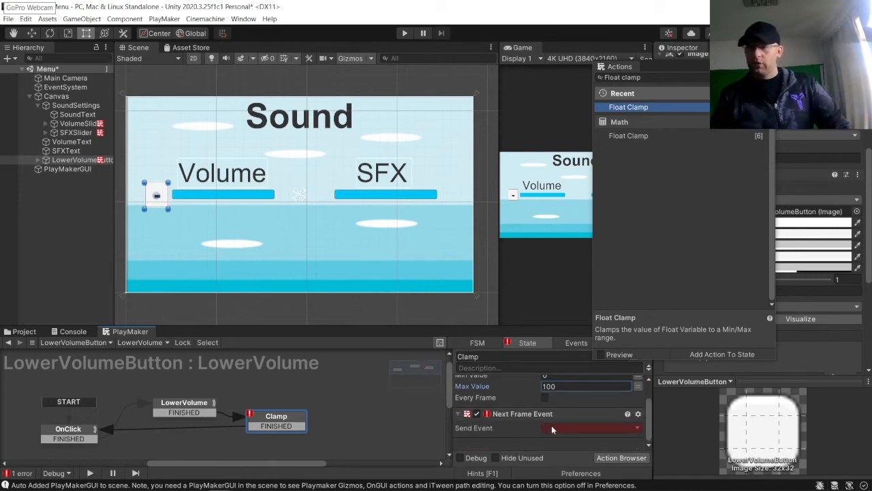
Step: Set the Clamp state's Next Frame Event to send FINISHED and close the Actions browser
{"action": "left_click", "coordinate": [565, 427]}
{"action": "left_click", "coordinate": [571, 377]}
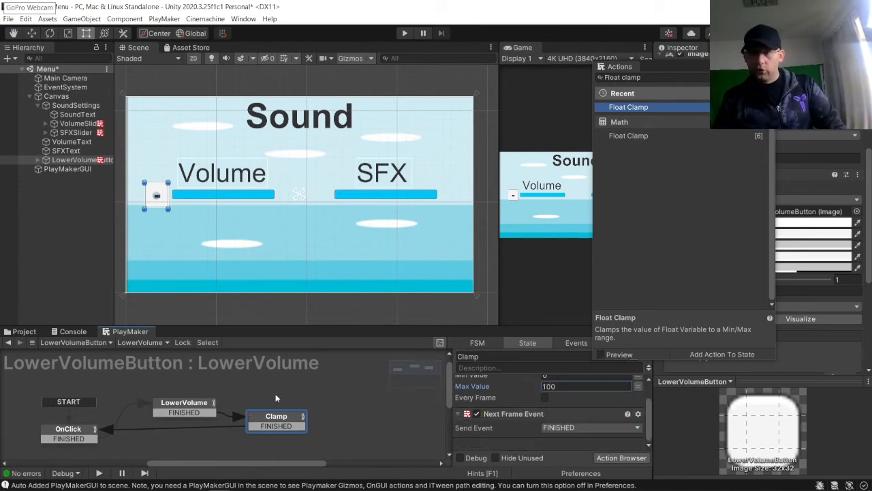
{"action": "left_click", "coordinate": [53, 161]}
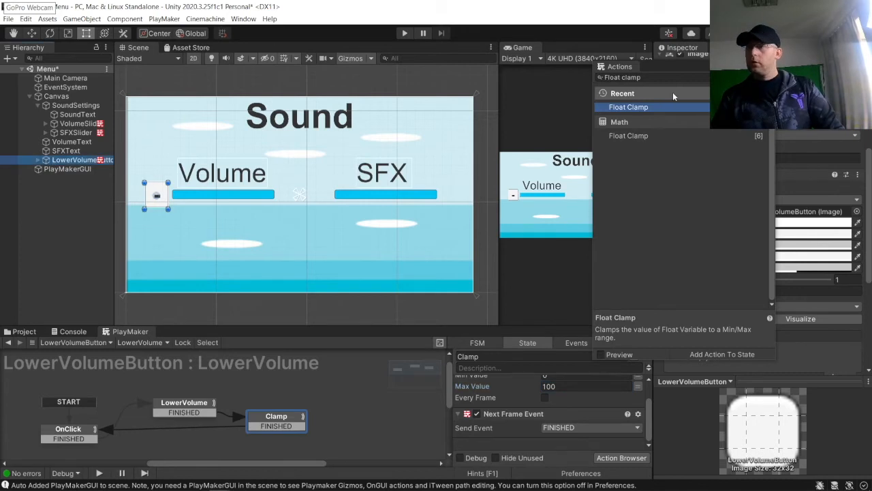
{"action": "left_click", "coordinate": [768, 66]}
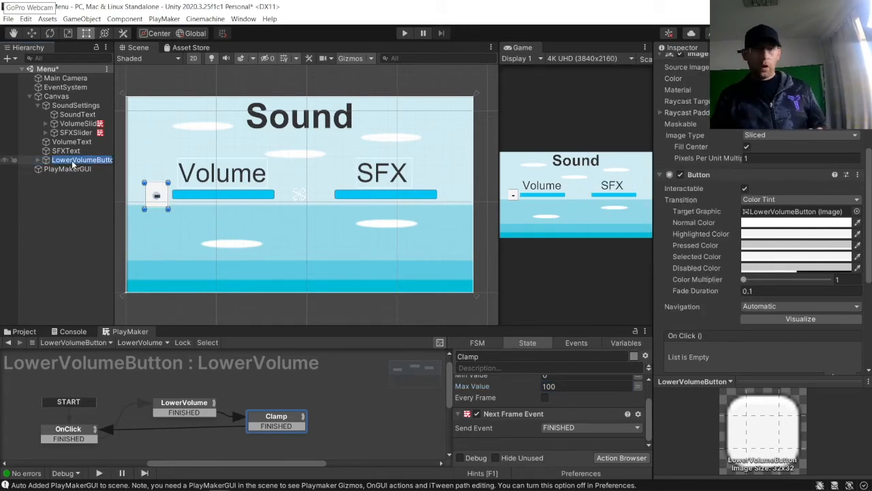
Step: Widen the Game view panel during a brief Play mode run, then stop playing
{"action": "left_click", "coordinate": [405, 32]}
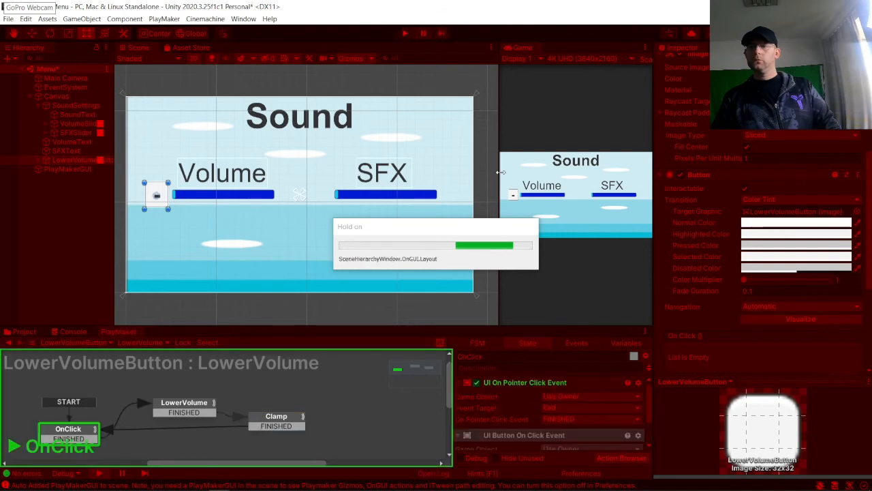
{"action": "left_click_drag", "start_coordinate": [501, 173], "coordinate": [434, 174]}
{"action": "left_click", "coordinate": [403, 33]}
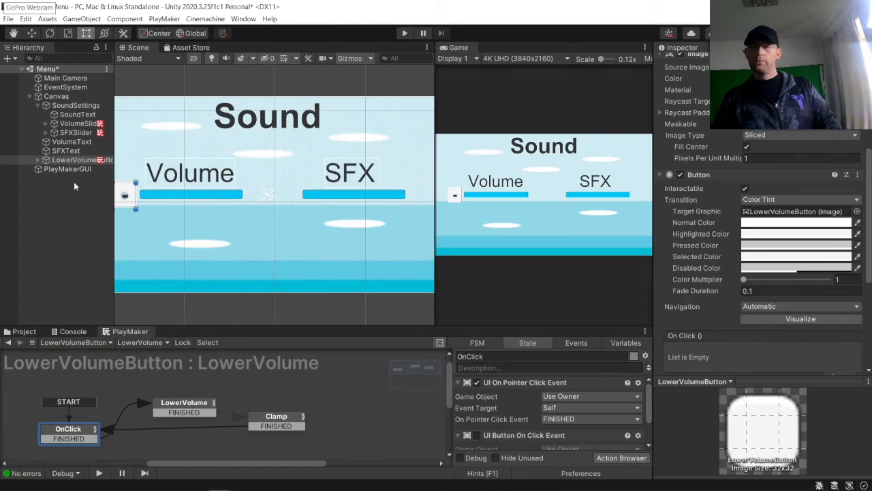
Step: Open the Global Variables and set the global Volume's value to 100
{"action": "left_click", "coordinate": [75, 160]}
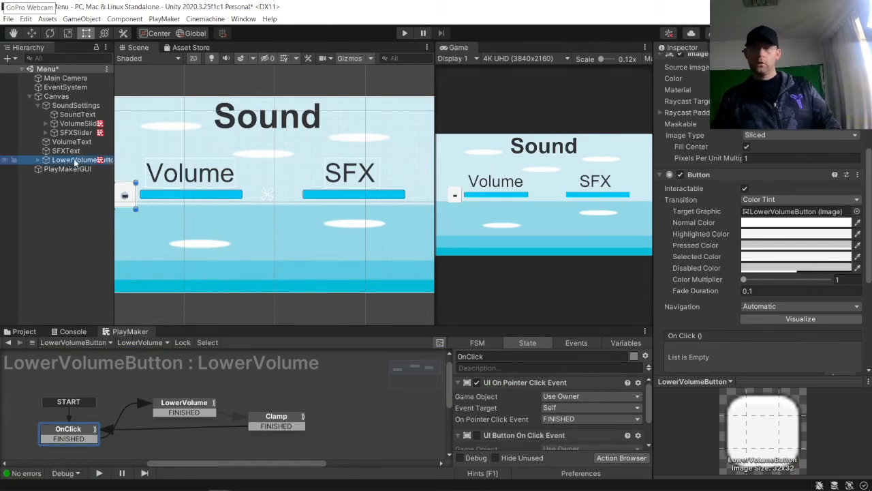
{"action": "left_click", "coordinate": [625, 343]}
{"action": "left_click", "coordinate": [645, 355]}
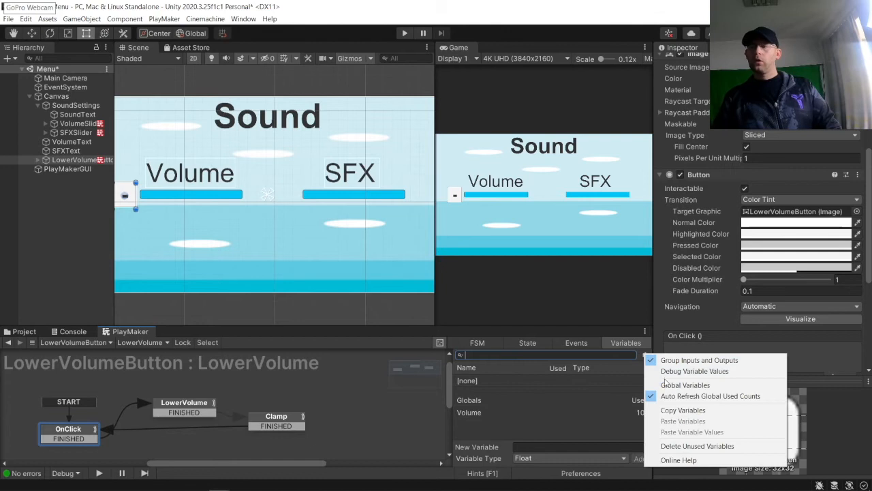
{"action": "left_click", "coordinate": [666, 384]}
{"action": "left_click", "coordinate": [656, 273]}
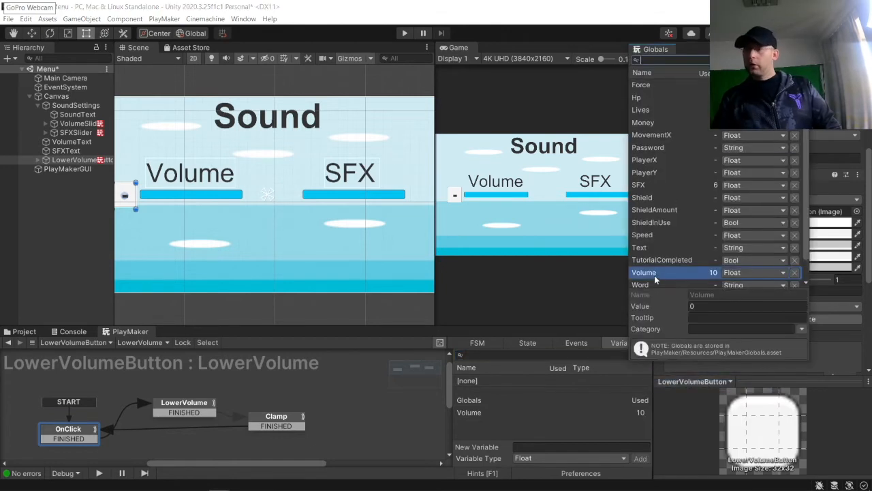
{"action": "left_click", "coordinate": [713, 306]}
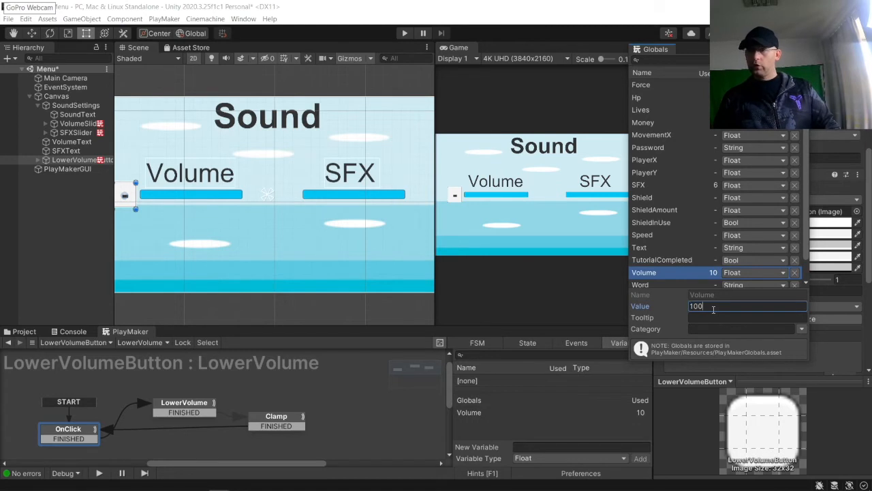
{"action": "left_click", "coordinate": [510, 106]}
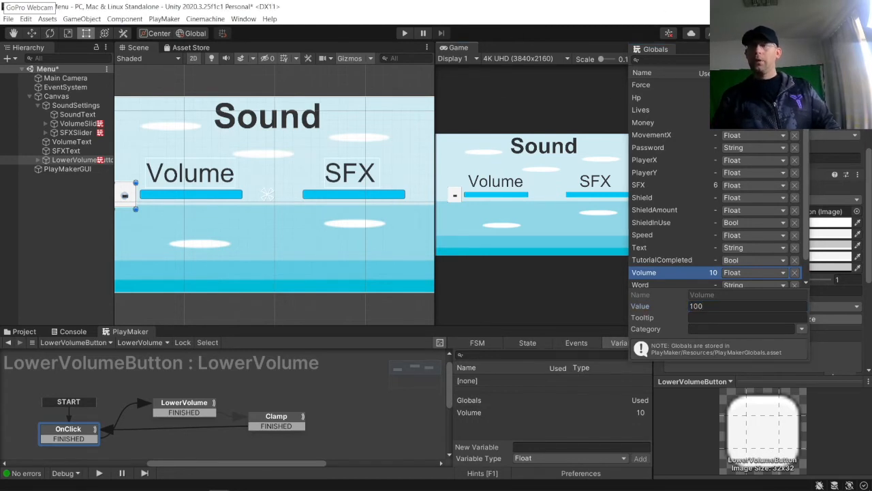
{"action": "left_click", "coordinate": [803, 49]}
Step: Enter Play mode and press the volume minus button repeatedly to test lowering the Volume slider
{"action": "left_click", "coordinate": [406, 33]}
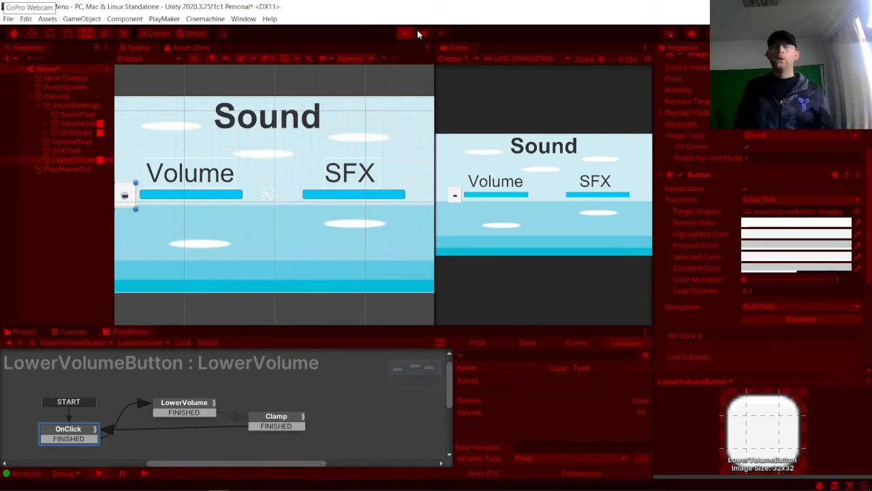
{"action": "left_click", "coordinate": [420, 33]}
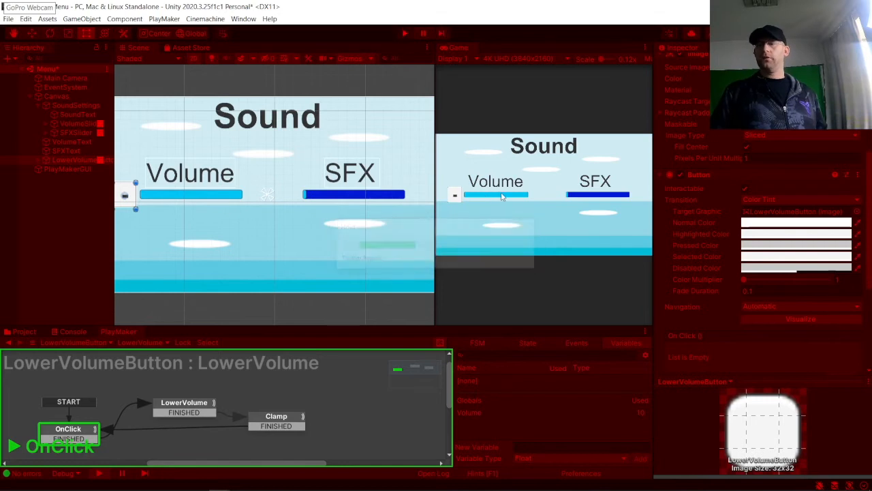
{"action": "left_click", "coordinate": [451, 198]}
{"action": "left_click", "coordinate": [453, 197]}
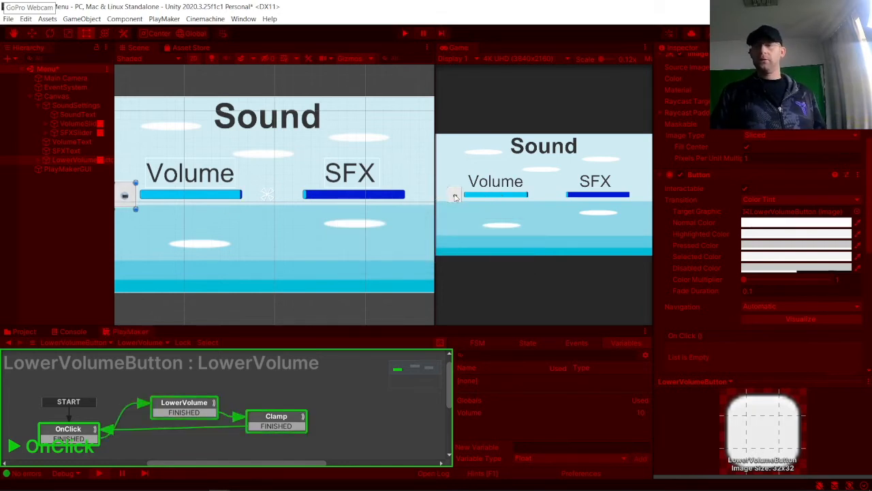
{"action": "left_click", "coordinate": [455, 197]}
{"action": "left_click", "coordinate": [455, 197]}
{"action": "left_click", "coordinate": [455, 197]}
{"action": "left_click", "coordinate": [455, 197]}
{"action": "left_click", "coordinate": [456, 197]}
{"action": "left_click", "coordinate": [455, 197]}
{"action": "left_click", "coordinate": [455, 197]}
{"action": "left_click", "coordinate": [455, 197]}
{"action": "left_click", "coordinate": [455, 197]}
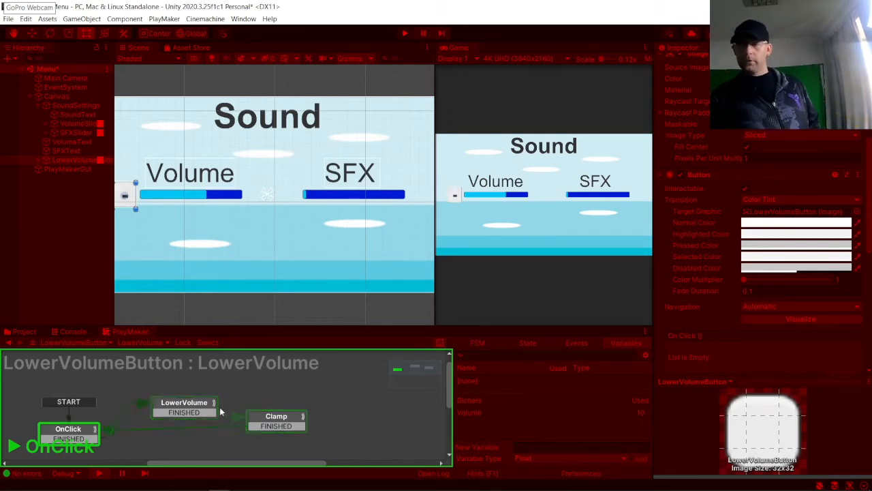
Step: Inspect the OnClick and LowerVolume state actions while pausing and resuming the play test
{"action": "left_click", "coordinate": [537, 342]}
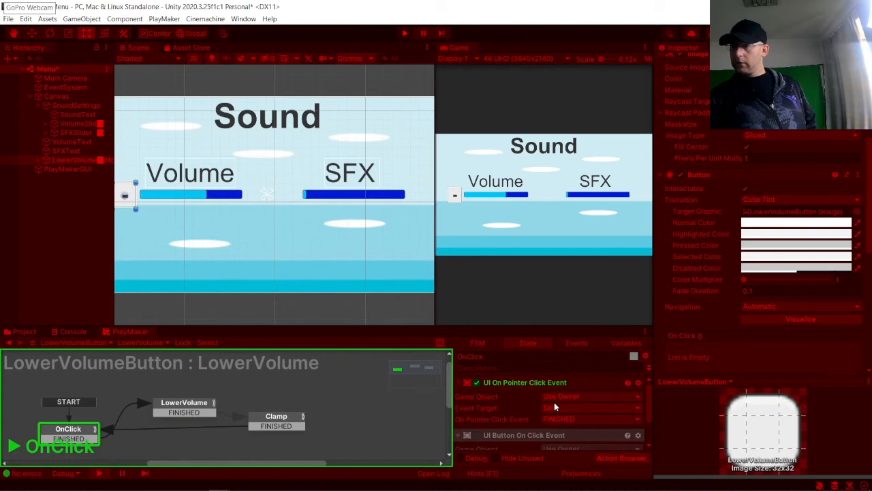
{"action": "left_click", "coordinate": [477, 380]}
{"action": "left_click", "coordinate": [455, 196]}
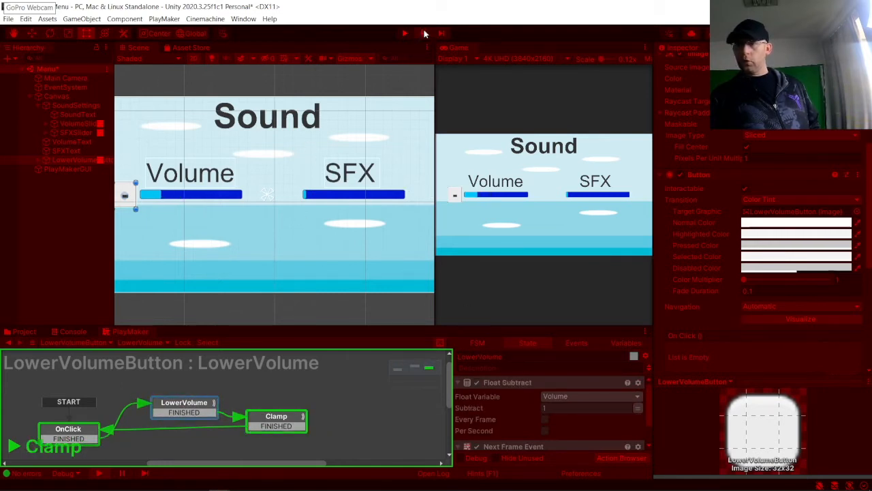
{"action": "scroll", "coordinate": [478, 436], "scroll_direction": "down", "scroll_amount": 2}
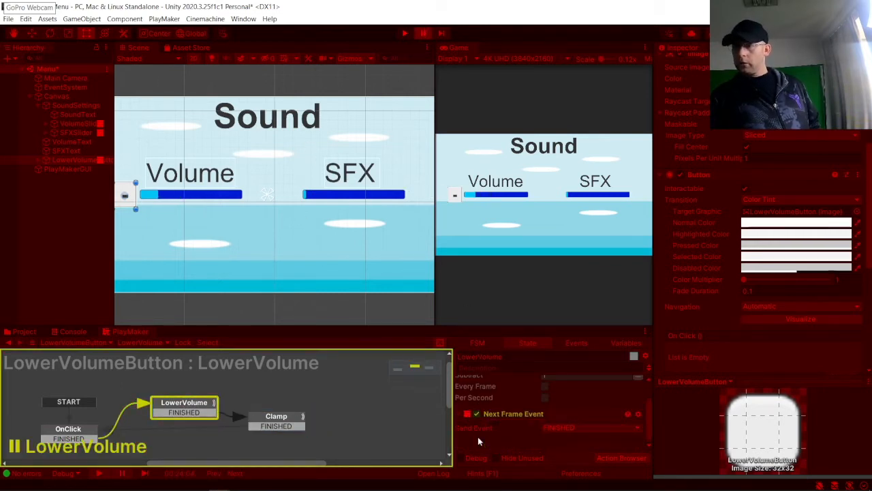
{"action": "left_click", "coordinate": [76, 436]}
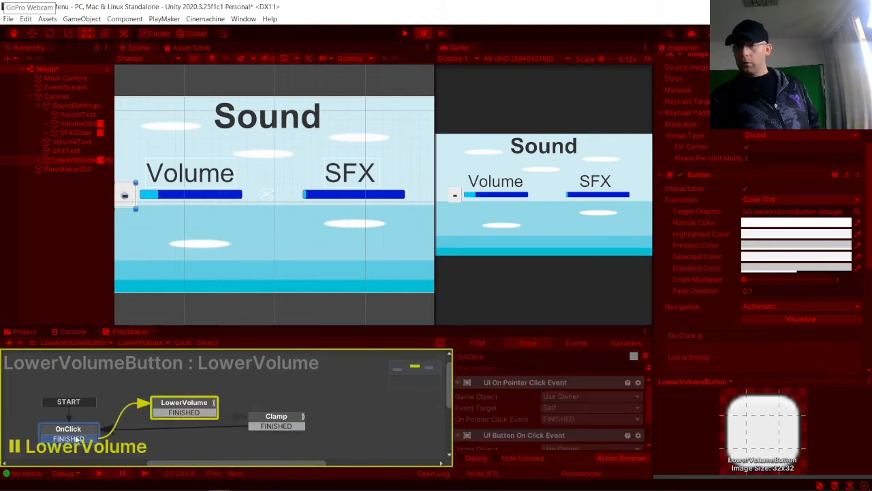
{"action": "left_click", "coordinate": [477, 436]}
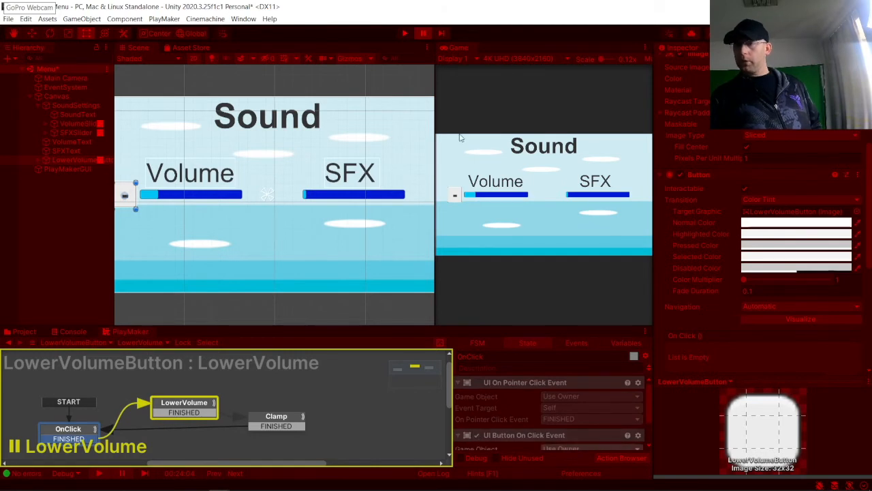
{"action": "left_click", "coordinate": [423, 33]}
Step: Keep pressing the volume minus button to test that the Volume slider stops at its minimum
{"action": "left_click", "coordinate": [456, 195]}
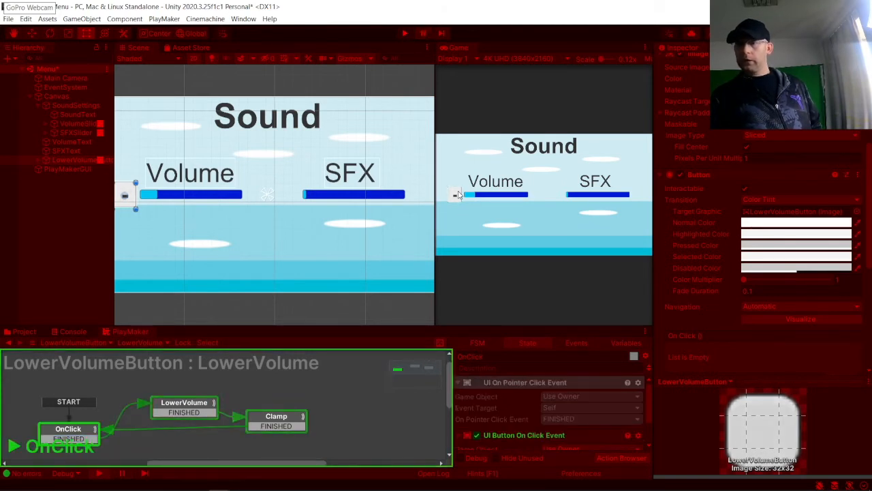
{"action": "left_click", "coordinate": [458, 196]}
{"action": "left_click", "coordinate": [458, 196]}
{"action": "left_click", "coordinate": [457, 197]}
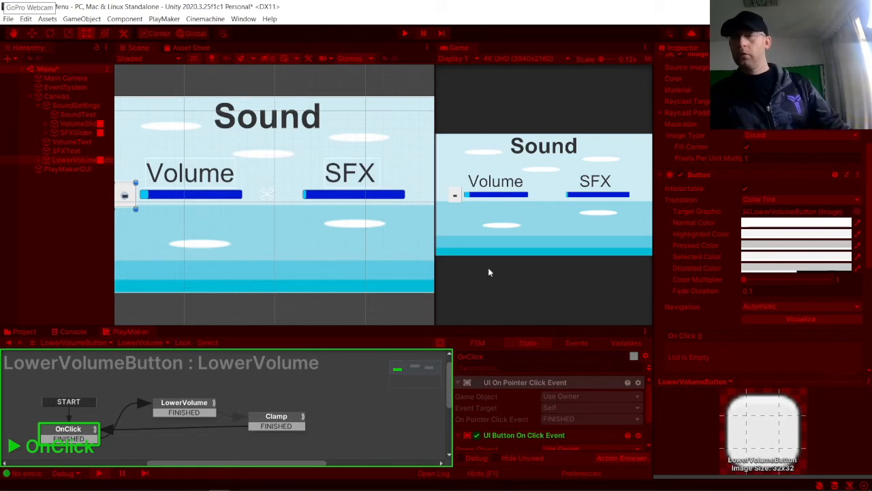
{"action": "left_click", "coordinate": [457, 195]}
{"action": "left_click", "coordinate": [456, 195]}
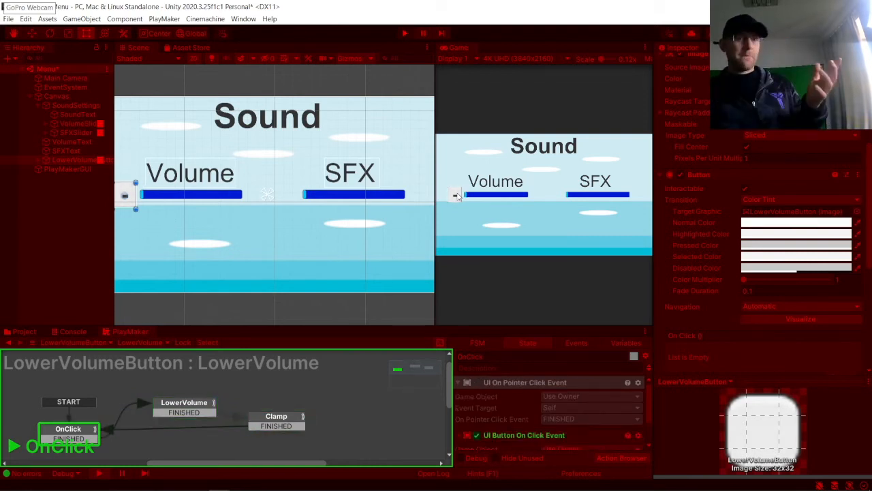
{"action": "left_click", "coordinate": [457, 196]}
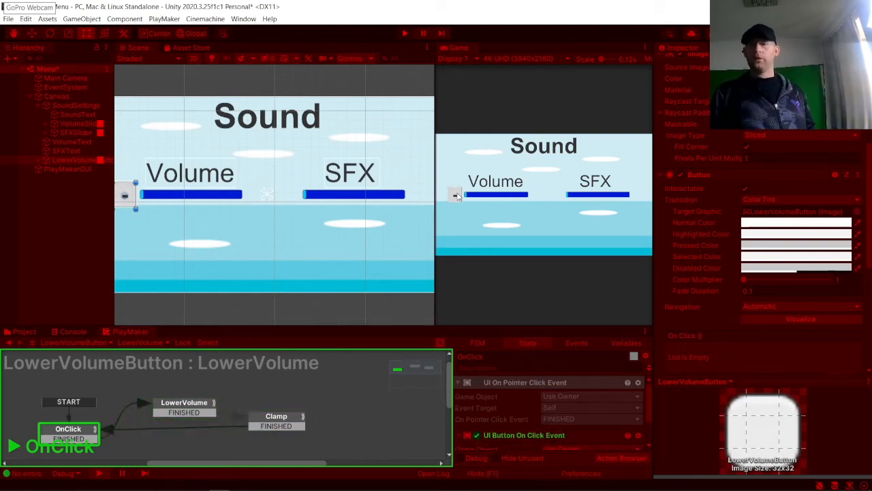
{"action": "left_click", "coordinate": [457, 196]}
{"action": "left_click", "coordinate": [459, 196]}
{"action": "left_click", "coordinate": [459, 196]}
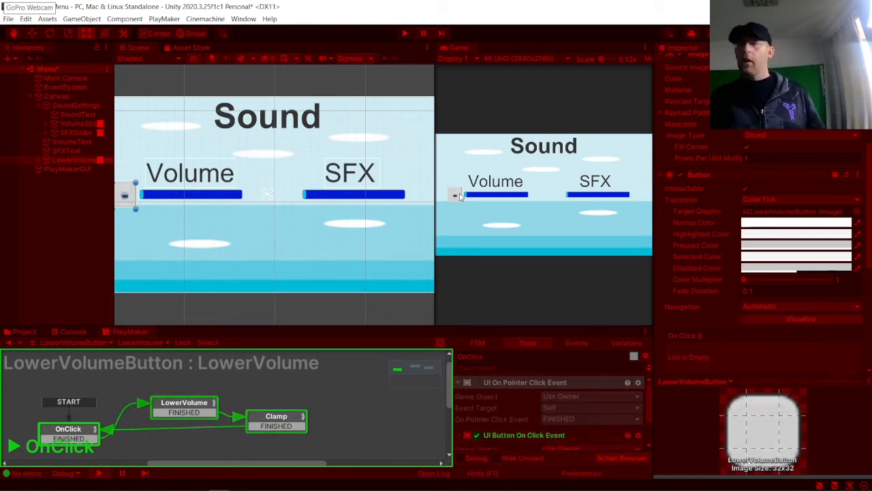
{"action": "left_click", "coordinate": [458, 195]}
{"action": "left_click", "coordinate": [458, 195]}
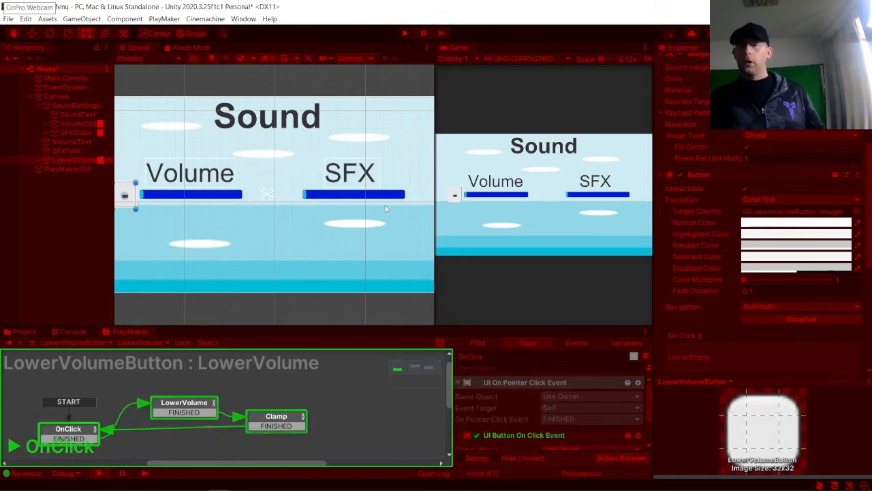
Step: Inspect the VolumeSlider FSM, press the minus button once more, and exit Play mode
{"action": "left_click", "coordinate": [74, 123]}
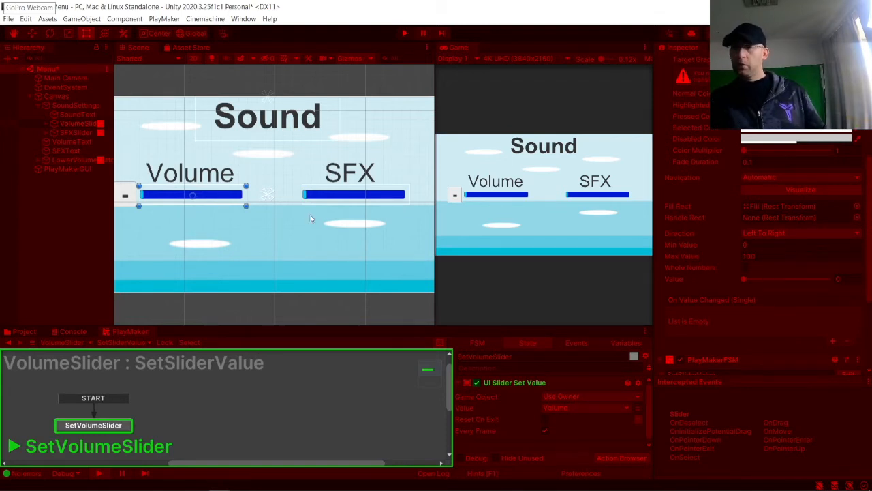
{"action": "left_click", "coordinate": [124, 196]}
{"action": "left_click", "coordinate": [124, 197]}
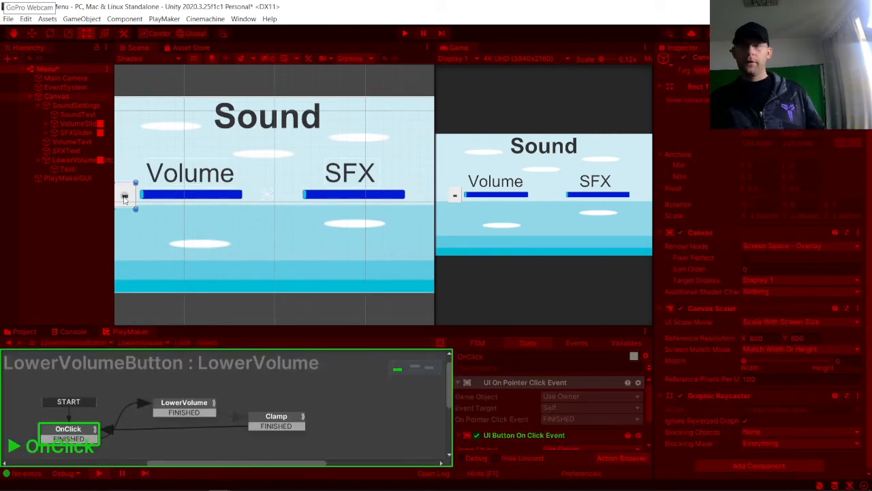
{"action": "left_click", "coordinate": [456, 195]}
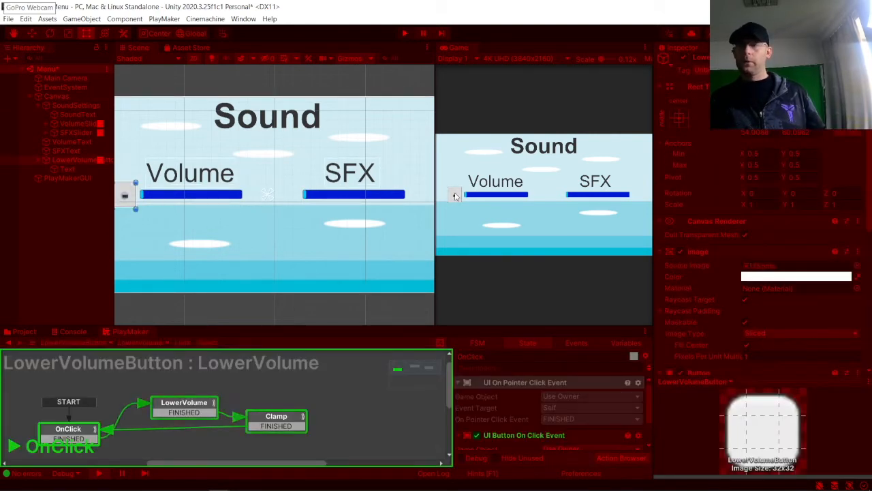
{"action": "left_click", "coordinate": [404, 33]}
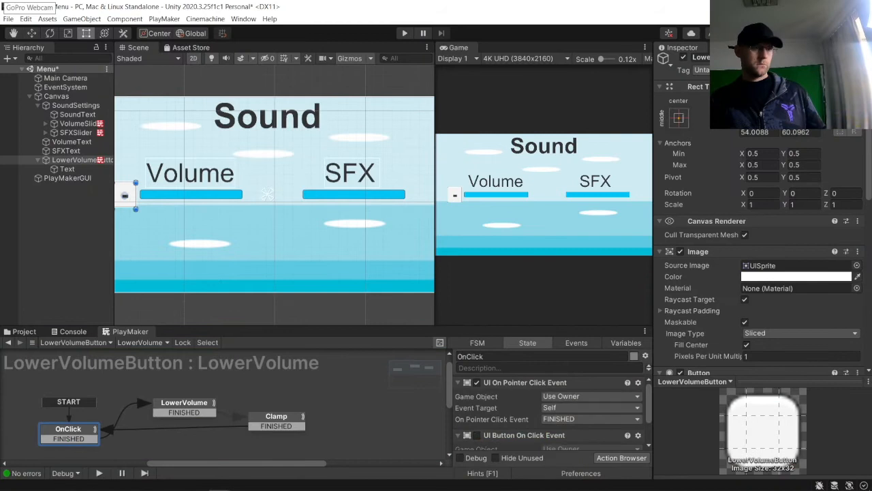
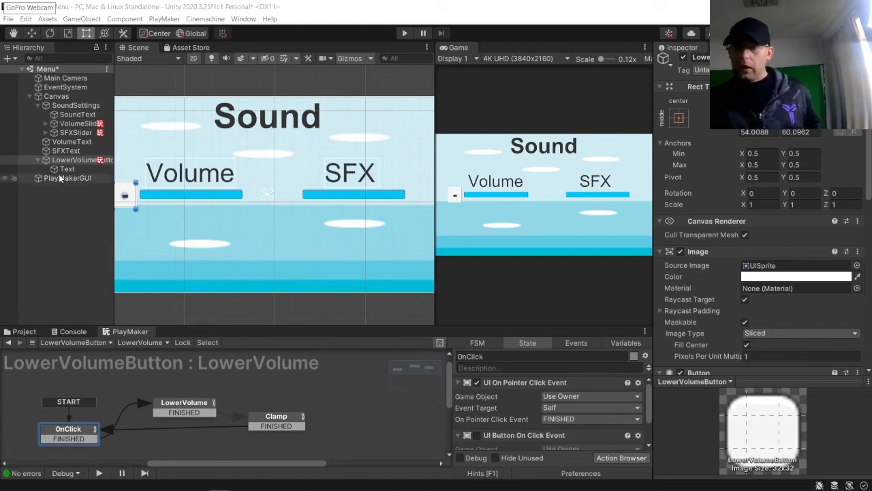
Step: Duplicate the LowerVolumeButton and rename the copy AddVolumeButton
{"action": "left_click", "coordinate": [38, 160]}
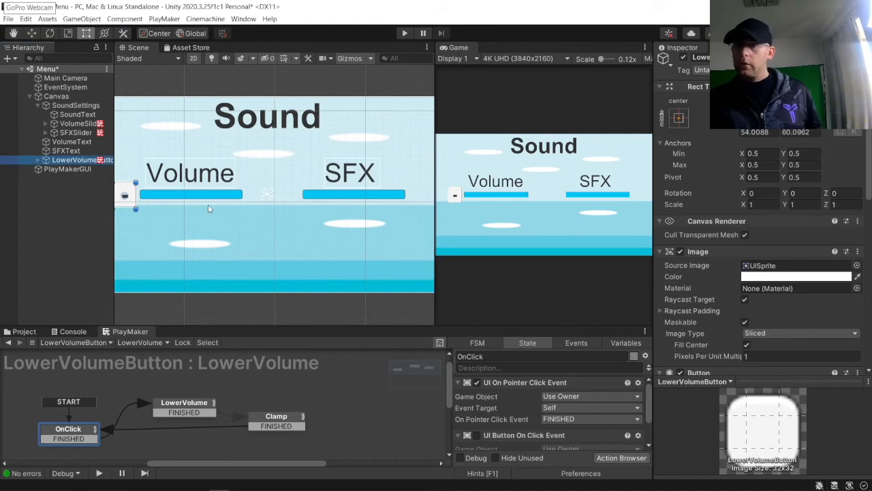
{"action": "left_click", "coordinate": [75, 161]}
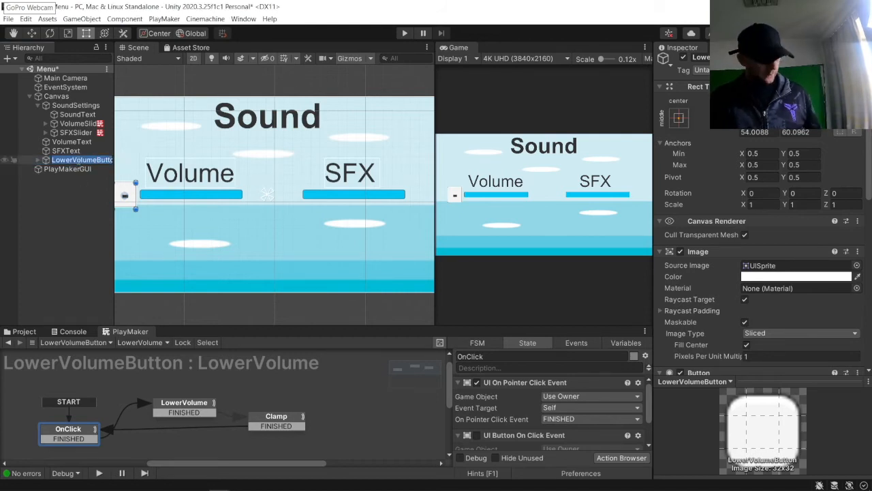
{"action": "key", "text": "ctrl+d"}
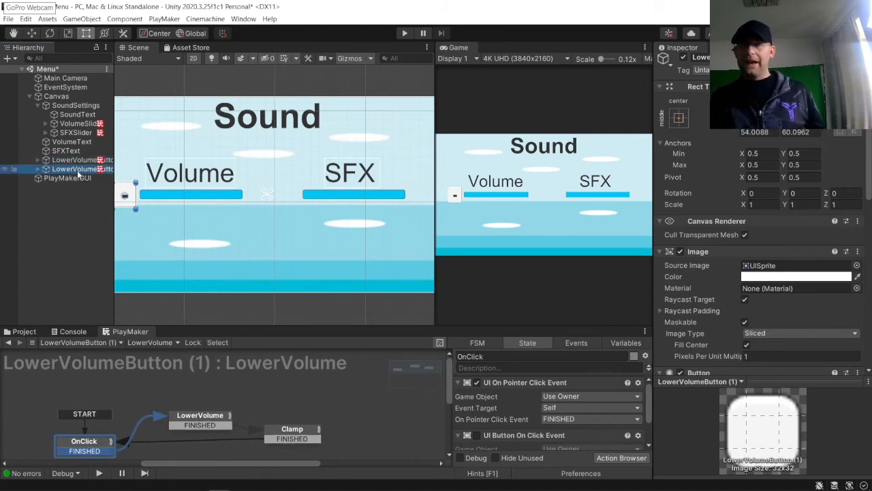
{"action": "key", "text": "F2"}
{"action": "key", "text": "Home"}
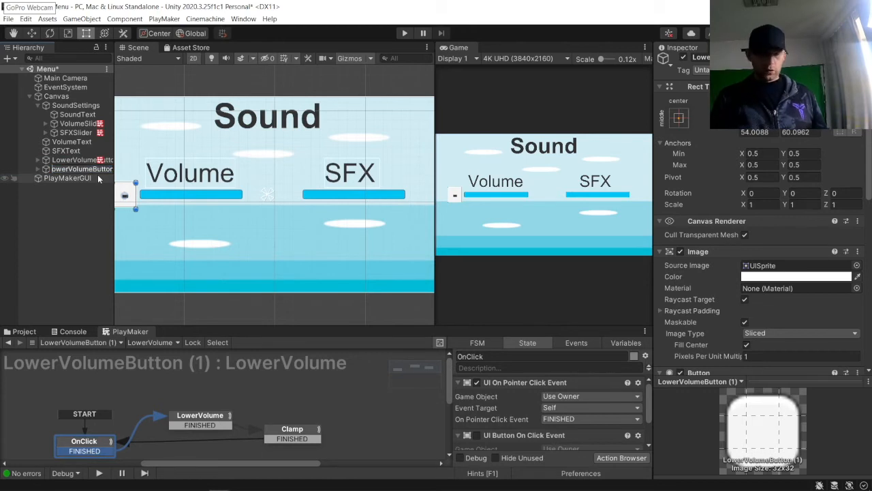
{"action": "key", "text": "Delete"}
{"action": "key", "text": "Delete"}
{"action": "key", "text": "Delete"}
{"action": "key", "text": "Delete"}
{"action": "key", "text": "Delete"}
{"action": "type", "text": "Add"}
{"action": "key", "text": "End"}
{"action": "key", "text": "BackSpace"}
{"action": "key", "text": "BackSpace"}
{"action": "key", "text": "BackSpace"}
{"action": "key", "text": "BackSpace"}
{"action": "key", "text": "End"}
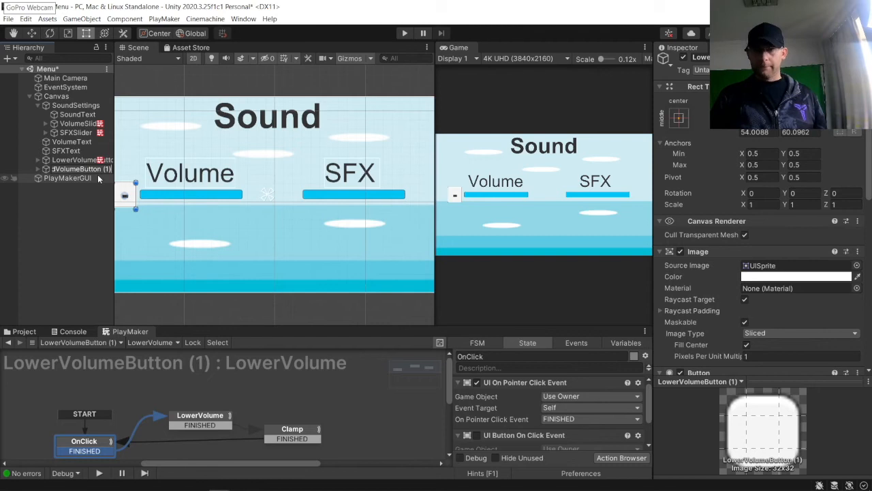
{"action": "key", "text": "BackSpace"}
{"action": "key", "text": "BackSpace"}
{"action": "key", "text": "BackSpace"}
{"action": "key", "text": "BackSpace"}
{"action": "key", "text": "Return"}
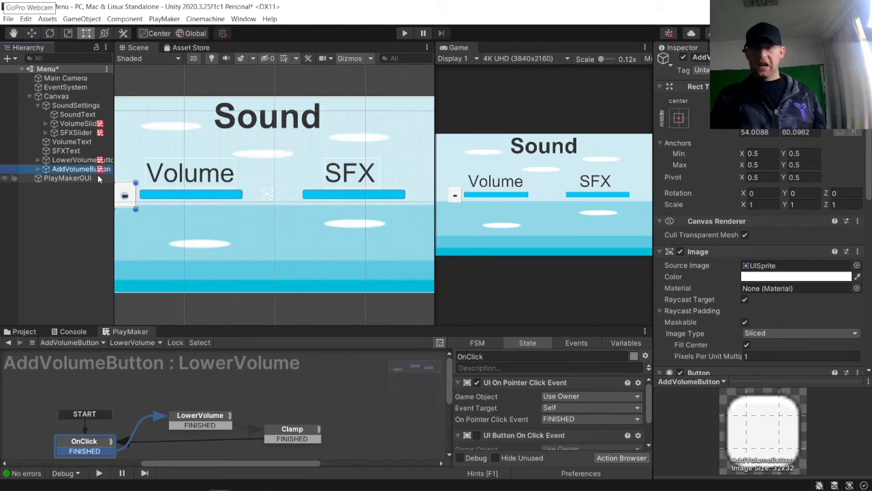
Step: Rename the AddVolumeButton's PlayMaker FSM to AddVolume
{"action": "scroll", "coordinate": [725, 198], "scroll_direction": "down", "scroll_amount": 10}
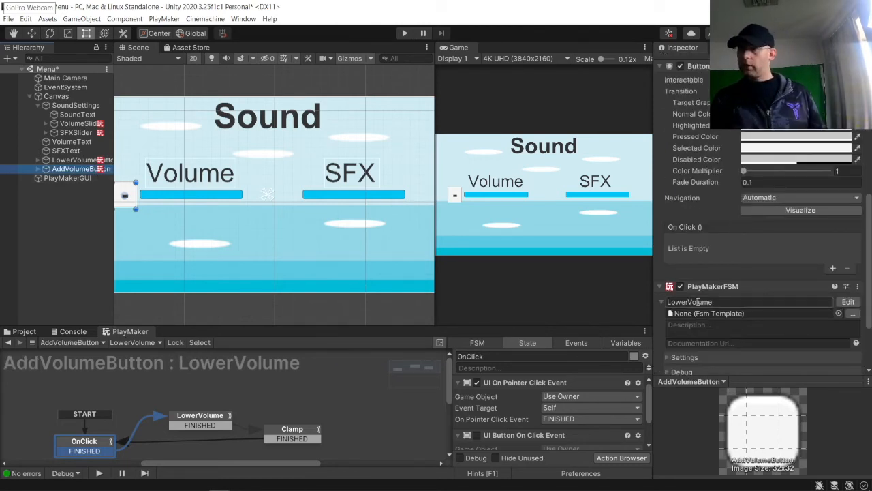
{"action": "left_click_drag", "start_coordinate": [691, 302], "coordinate": [623, 305]}
{"action": "type", "text": "Add"}
{"action": "key", "text": "Return"}
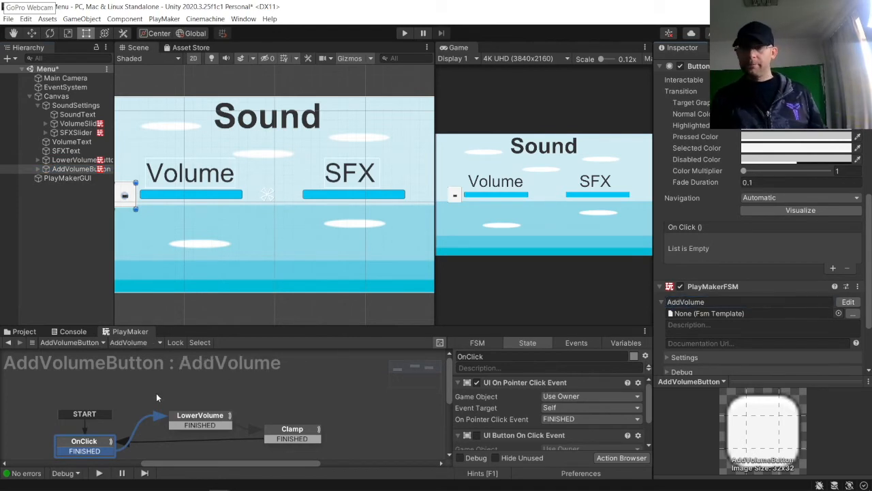
Step: Remove the Float Subtract action from the LowerVolume state and rename that state AddVolume
{"action": "left_click", "coordinate": [199, 416]}
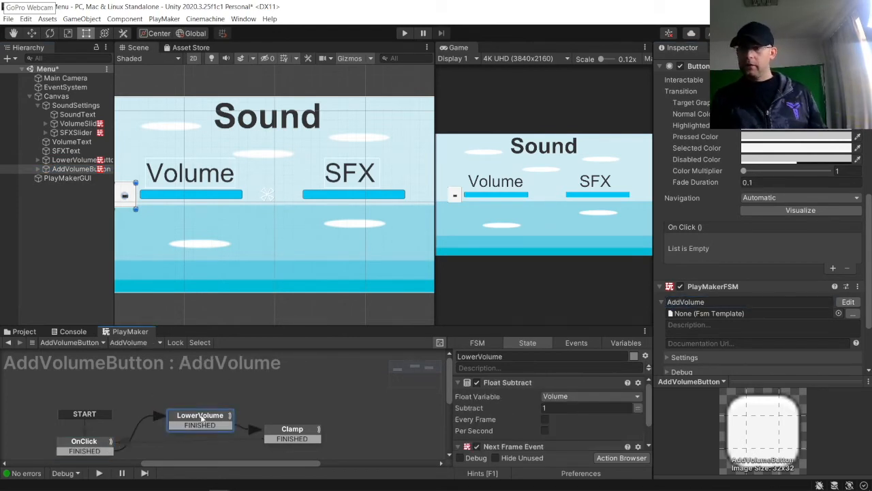
{"action": "left_click", "coordinate": [509, 383]}
{"action": "key", "text": "Delete"}
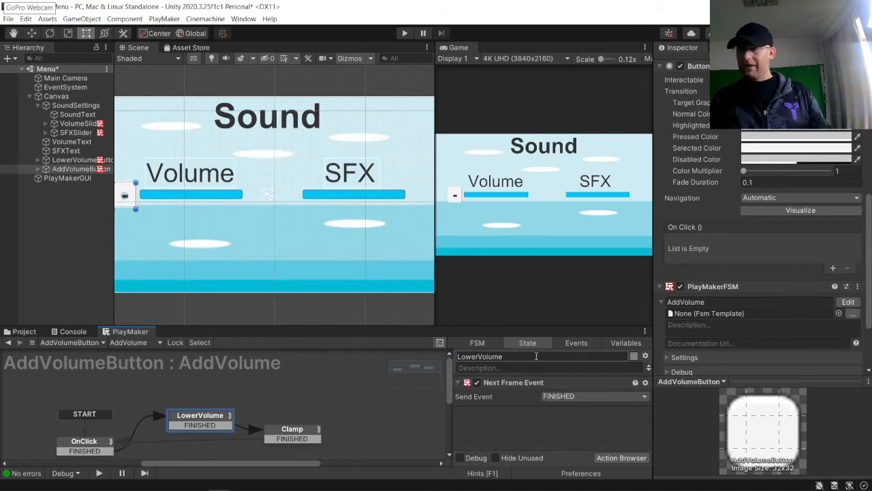
{"action": "left_click_drag", "start_coordinate": [480, 357], "coordinate": [331, 347]}
{"action": "type", "text": "Add"}
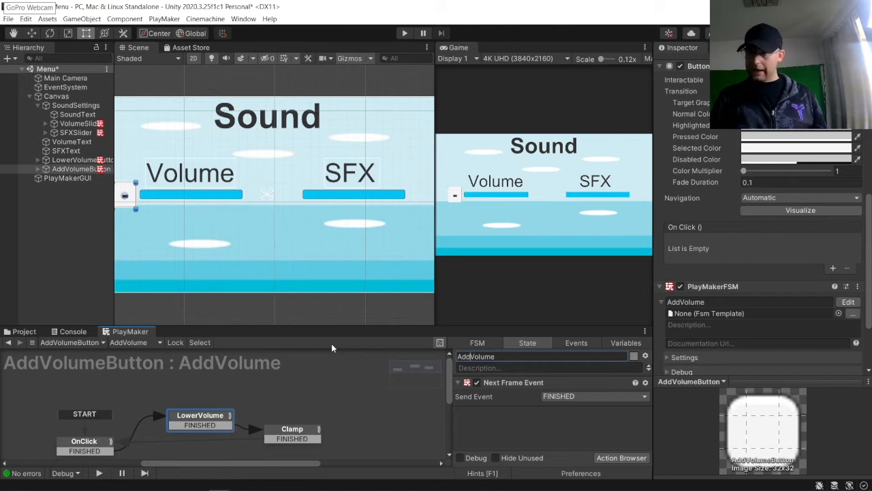
Step: Add a Float Add action to the AddVolume state, using the global Volume variable and adding 1
{"action": "left_click", "coordinate": [621, 458]}
{"action": "type", "text": "float add"}
{"action": "key", "text": "Return"}
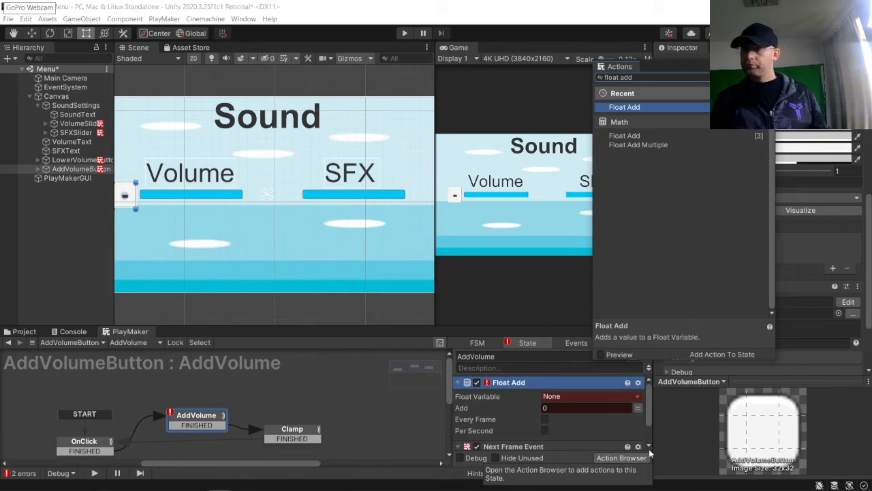
{"action": "left_click", "coordinate": [582, 401]}
{"action": "mouse_move", "coordinate": [613, 419]}
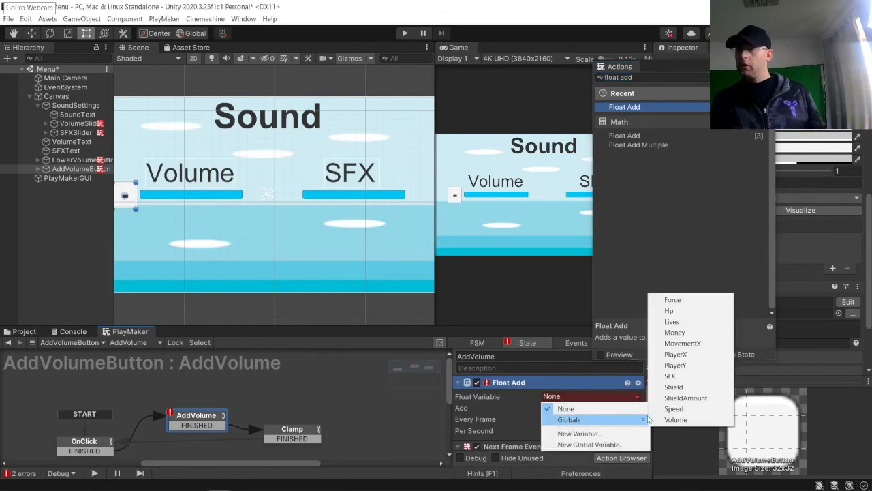
{"action": "left_click", "coordinate": [664, 419]}
{"action": "left_click", "coordinate": [599, 407]}
{"action": "type", "text": "1"}
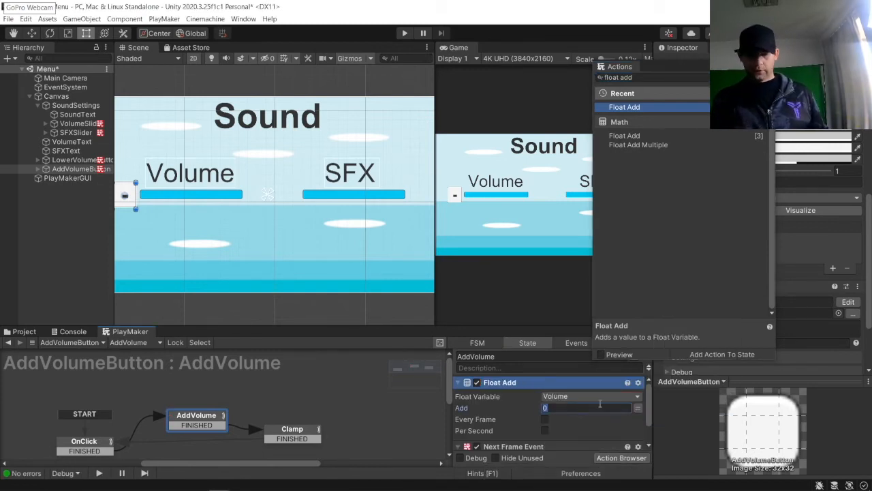
{"action": "left_click", "coordinate": [388, 407]}
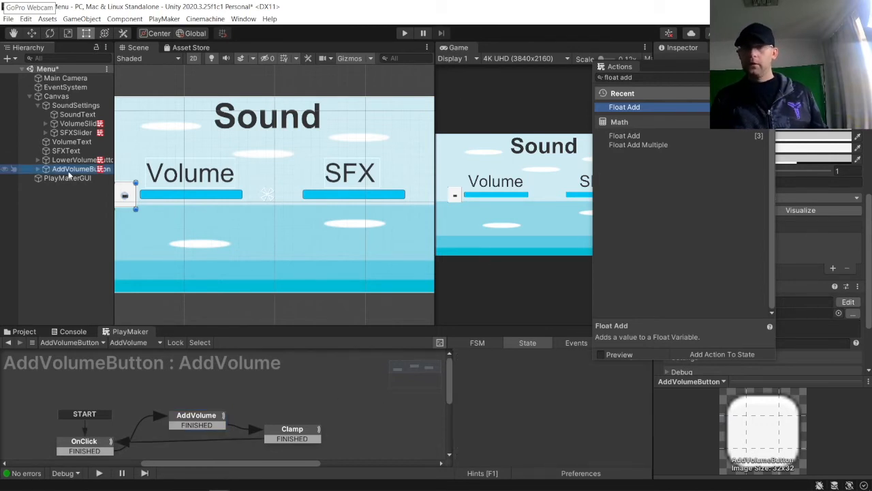
Step: Move the add button to the right end of the Volume slider and change its label text to +
{"action": "left_click_drag", "start_coordinate": [130, 196], "coordinate": [269, 208]}
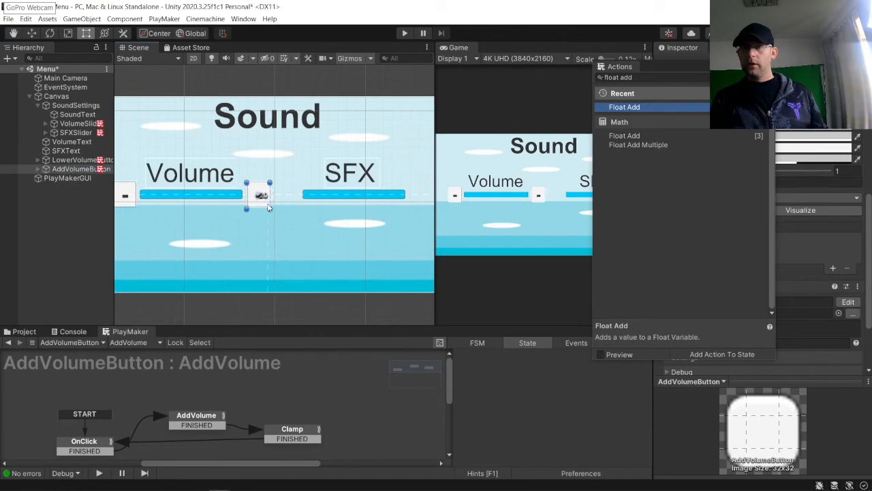
{"action": "left_click", "coordinate": [38, 169]}
{"action": "left_click", "coordinate": [66, 178]}
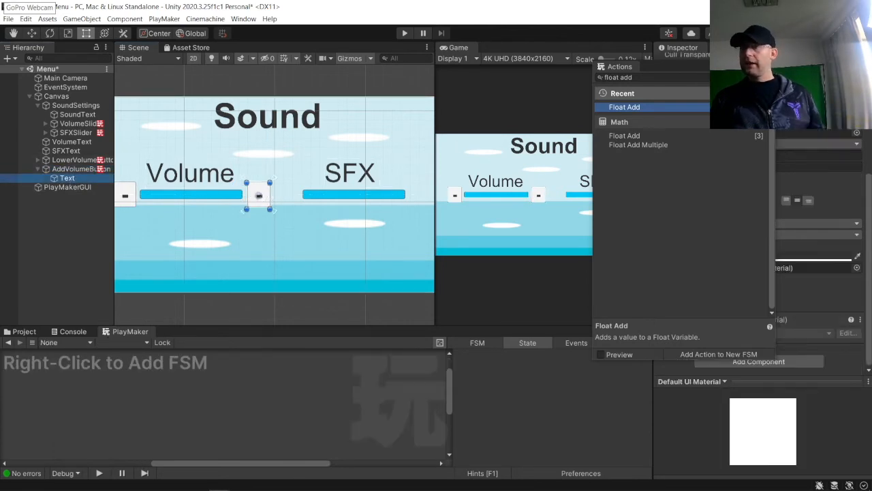
{"action": "left_click_drag", "start_coordinate": [722, 101], "coordinate": [551, 77]}
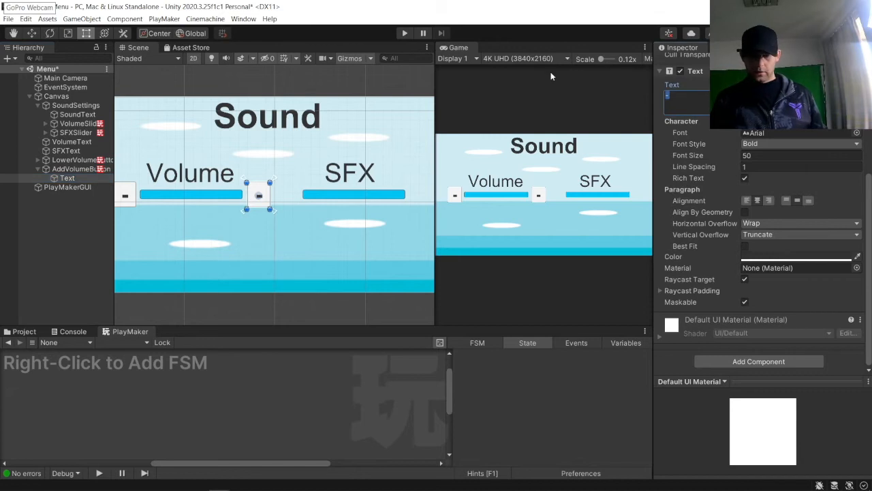
{"action": "type", "text": "+"}
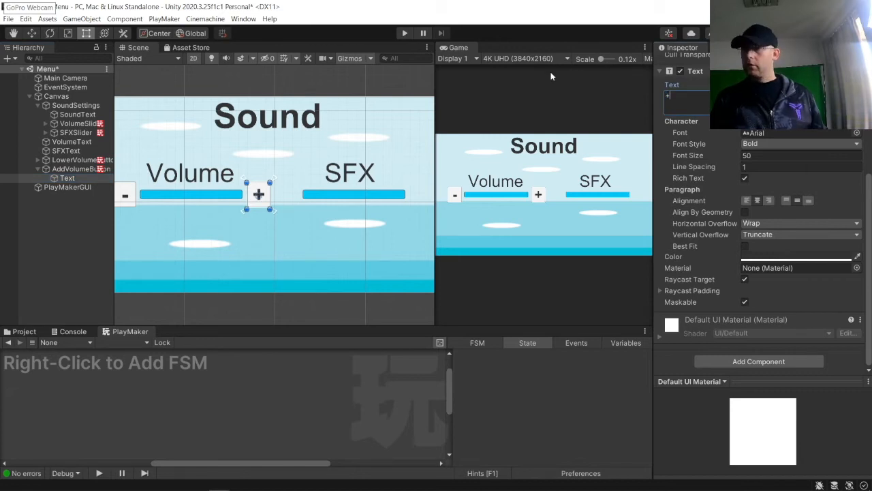
{"action": "left_click", "coordinate": [254, 159]}
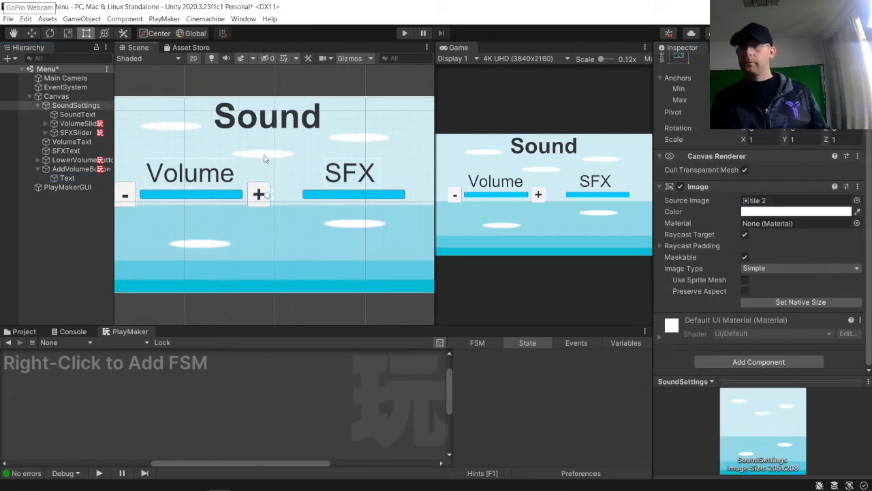
Step: Enter Play mode and test the minus and plus buttons on the Volume slider repeatedly
{"action": "left_click", "coordinate": [406, 33]}
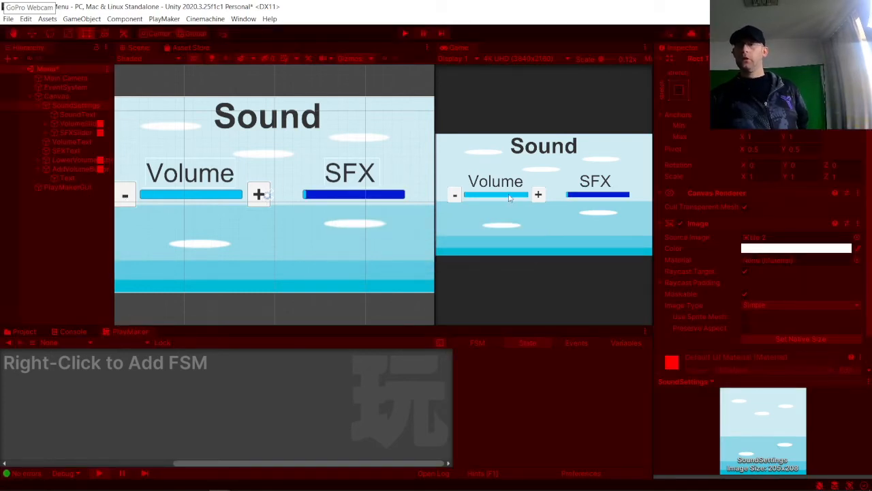
{"action": "left_click", "coordinate": [456, 197]}
{"action": "left_click", "coordinate": [456, 197]}
{"action": "left_click", "coordinate": [457, 197]}
{"action": "left_click", "coordinate": [457, 197]}
{"action": "left_click", "coordinate": [456, 197]}
{"action": "left_click", "coordinate": [456, 196]}
{"action": "left_click", "coordinate": [457, 196]}
{"action": "left_click", "coordinate": [457, 197]}
{"action": "left_click", "coordinate": [457, 196]}
{"action": "left_click", "coordinate": [457, 197]}
{"action": "left_click", "coordinate": [538, 195]}
{"action": "left_click", "coordinate": [539, 195]}
{"action": "left_click", "coordinate": [539, 195]}
{"action": "left_click", "coordinate": [538, 195]}
{"action": "left_click", "coordinate": [538, 194]}
{"action": "left_click", "coordinate": [538, 195]}
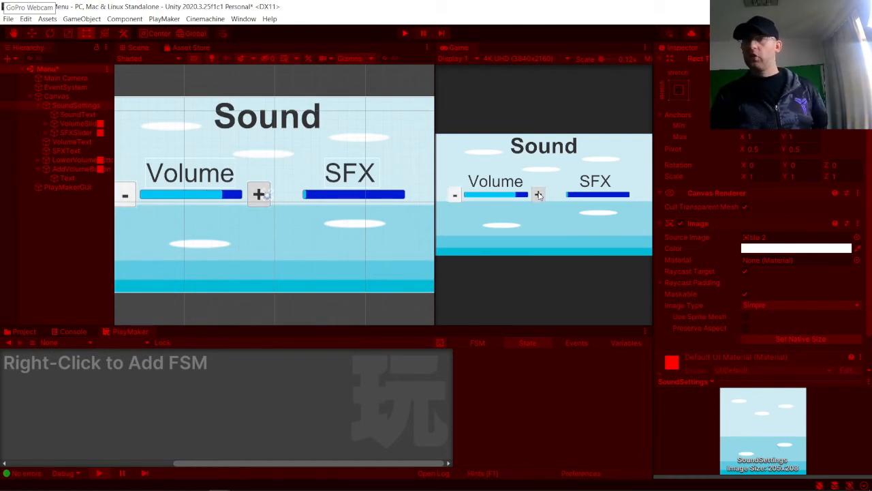
{"action": "left_click", "coordinate": [538, 195]}
{"action": "left_click", "coordinate": [538, 195]}
{"action": "left_click", "coordinate": [538, 194]}
{"action": "left_click", "coordinate": [538, 195]}
{"action": "left_click", "coordinate": [539, 195]}
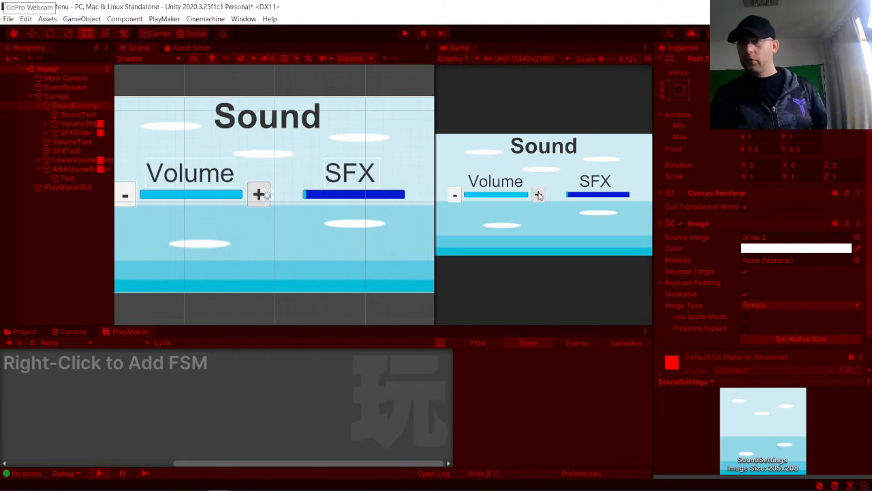
{"action": "left_click", "coordinate": [539, 195]}
{"action": "left_click", "coordinate": [539, 195]}
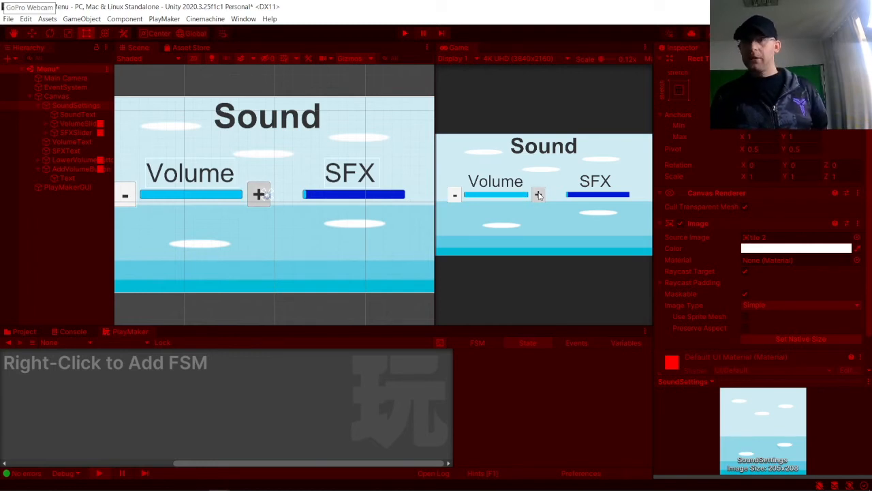
Step: Inspect the VolumeSlider's value while pressing the plus button several more times, and exit Play mode
{"action": "left_click", "coordinate": [72, 123]}
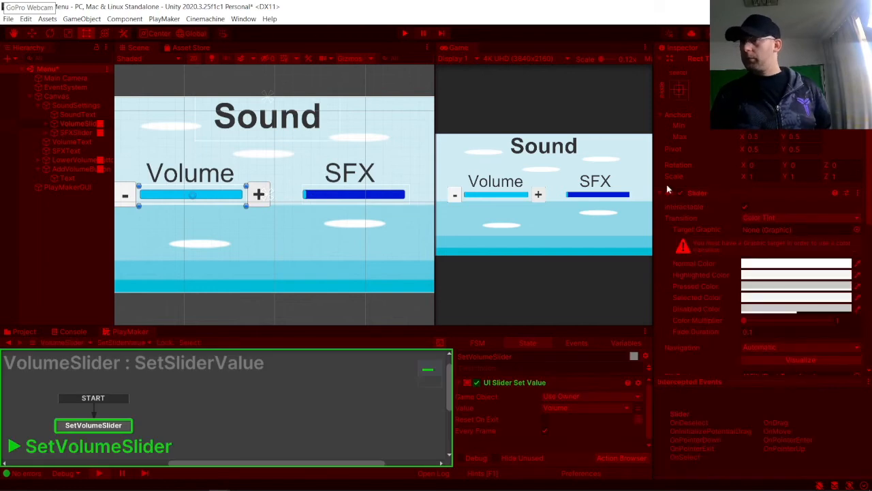
{"action": "scroll", "coordinate": [725, 259], "scroll_direction": "down", "scroll_amount": 3}
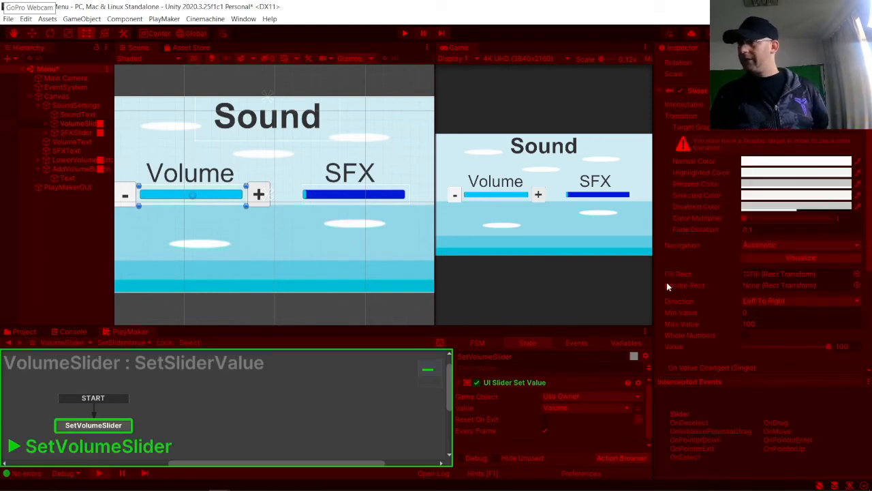
{"action": "left_click", "coordinate": [541, 197]}
{"action": "left_click", "coordinate": [541, 197]}
{"action": "left_click", "coordinate": [541, 197]}
{"action": "left_click", "coordinate": [542, 198]}
{"action": "left_click", "coordinate": [541, 197]}
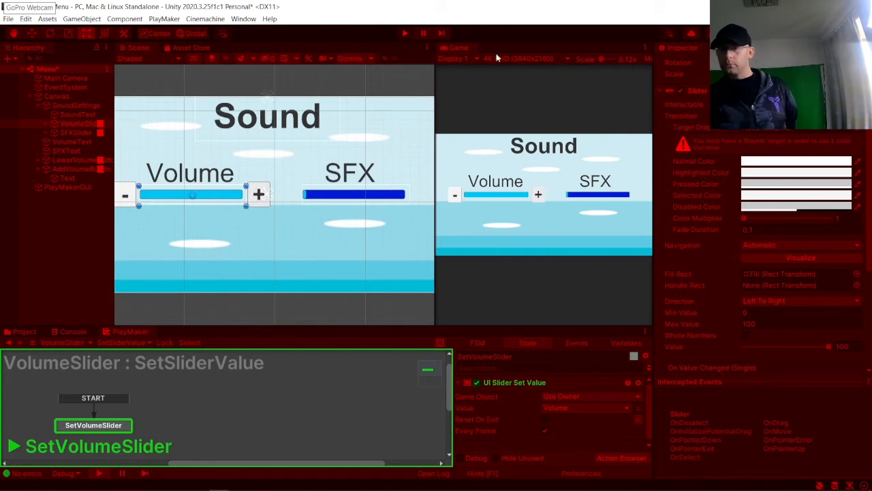
{"action": "left_click", "coordinate": [405, 32]}
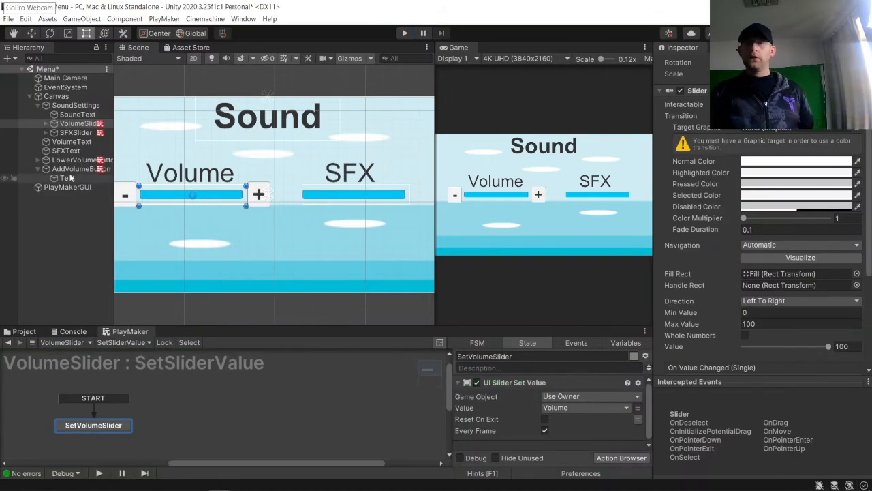
Step: Duplicate both volume buttons and move the copies to the ends of the SFX slider
{"action": "left_click", "coordinate": [39, 168]}
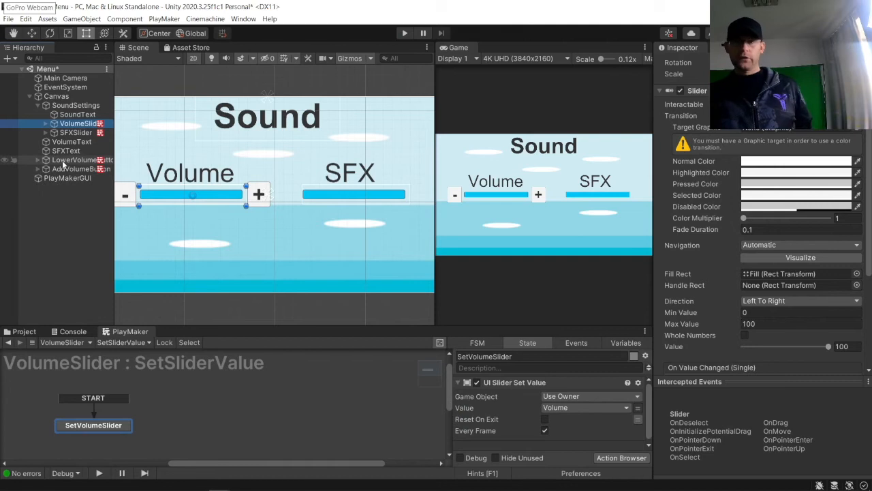
{"action": "left_click", "coordinate": [67, 162]}
{"action": "left_click", "coordinate": [72, 169], "text": "shift"}
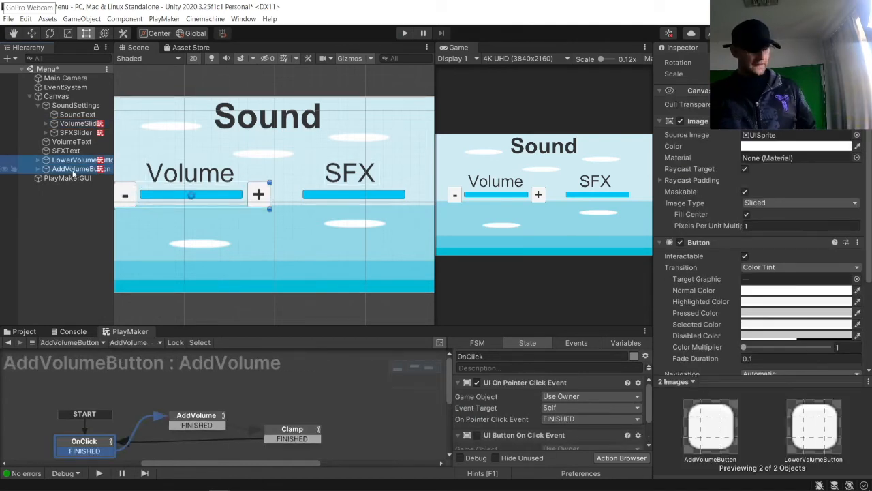
{"action": "key", "text": "ctrl+d"}
{"action": "key", "text": "w"}
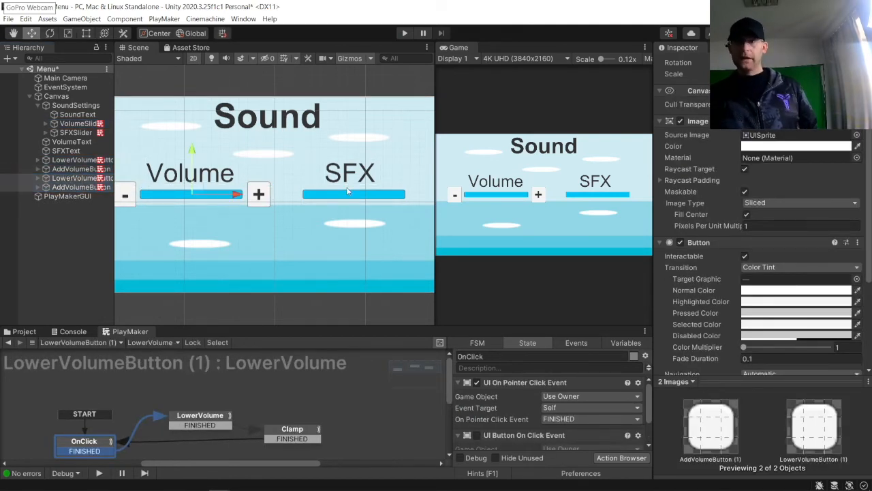
{"action": "left_click_drag", "start_coordinate": [237, 195], "coordinate": [402, 198]}
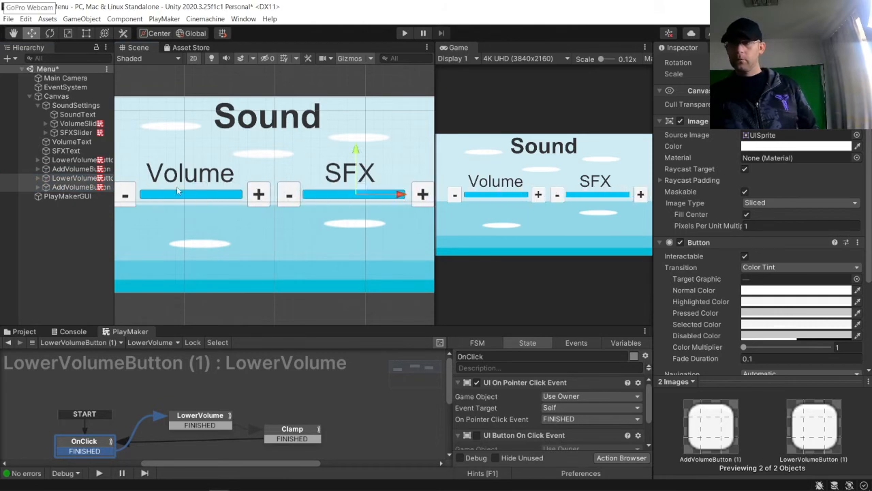
Step: Rename the duplicated minus button to LowerSFXButton
{"action": "left_click", "coordinate": [76, 179]}
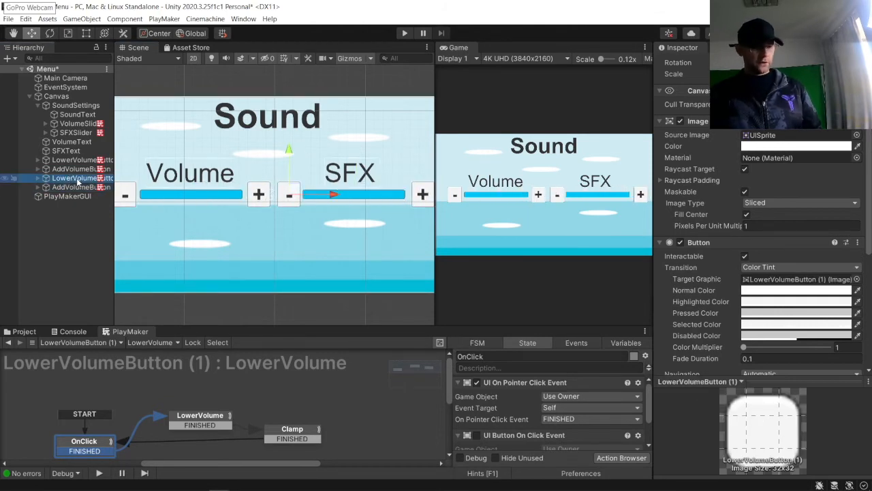
{"action": "left_click", "coordinate": [77, 178]}
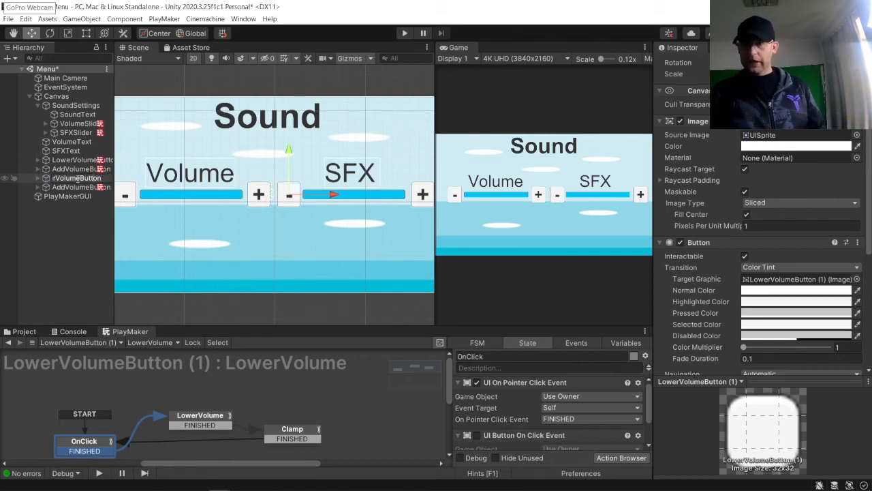
{"action": "left_click", "coordinate": [79, 177]}
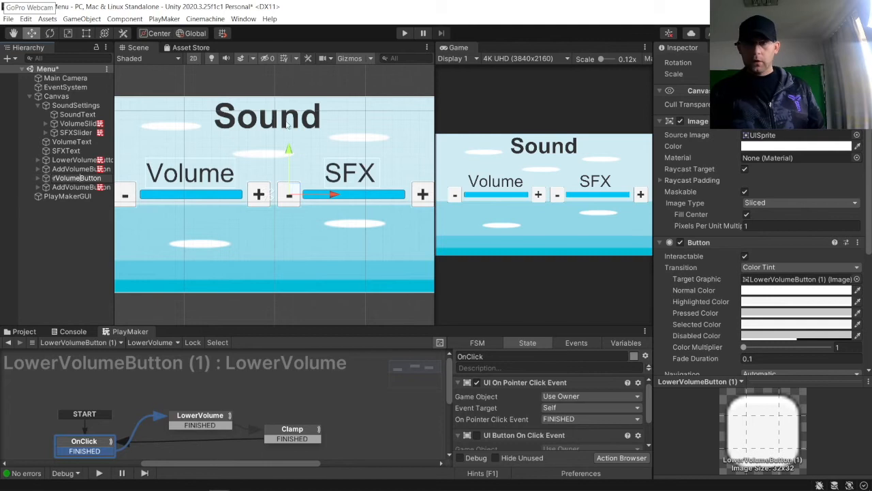
{"action": "key", "text": "BackSpace"}
{"action": "key", "text": "BackSpace"}
{"action": "key", "text": "BackSpace"}
{"action": "key", "text": "BackSpace"}
{"action": "key", "text": "BackSpace"}
{"action": "key", "text": "BackSpace"}
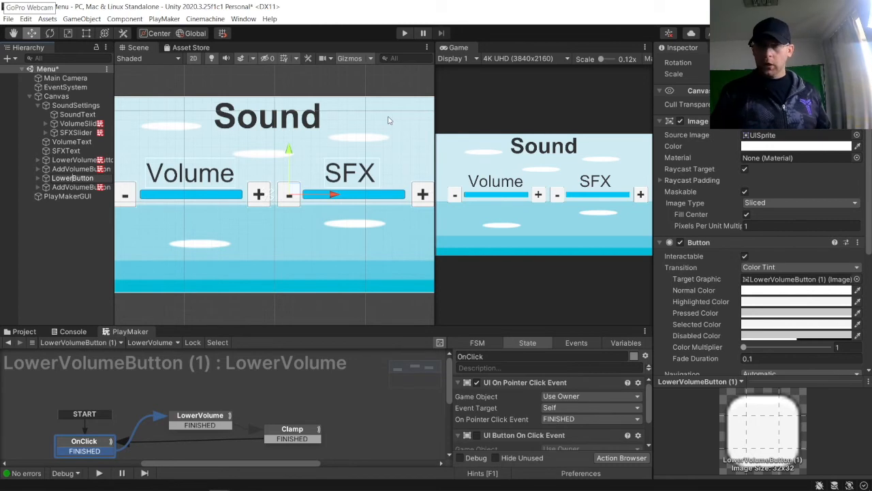
{"action": "type", "text": "SFX"}
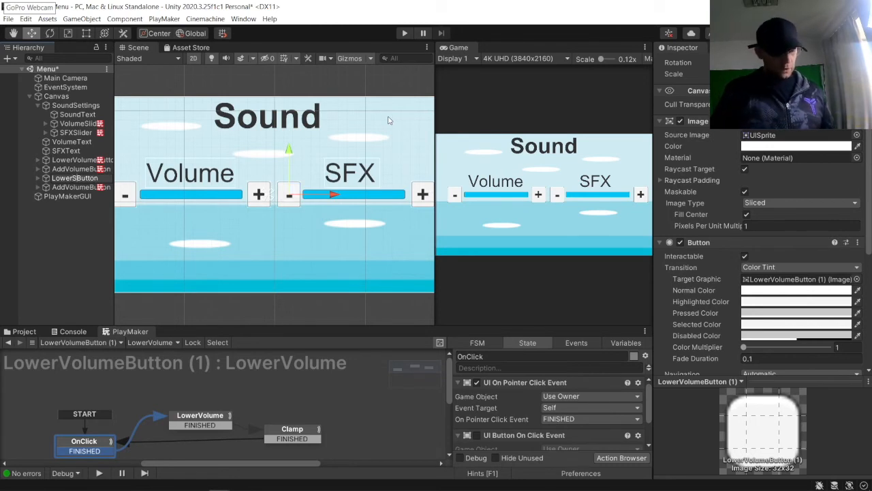
{"action": "key", "text": "Return"}
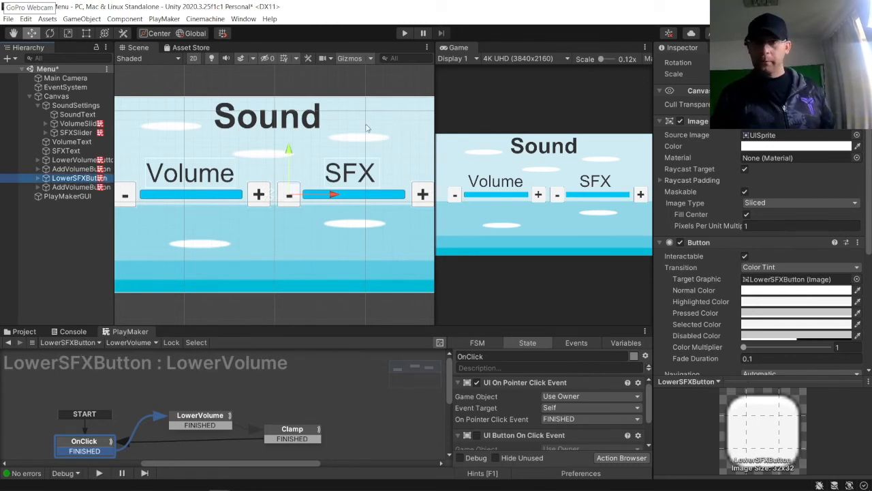
Step: Rename the duplicated plus button to AddSFXButton
{"action": "left_click", "coordinate": [68, 187]}
{"action": "key", "text": "F2"}
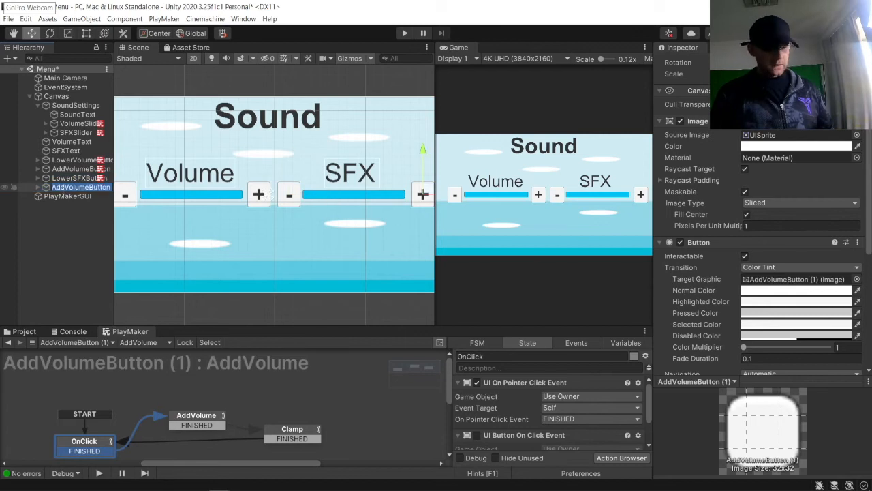
{"action": "key", "text": "End"}
{"action": "key", "text": "BackSpace"}
{"action": "key", "text": "BackSpace"}
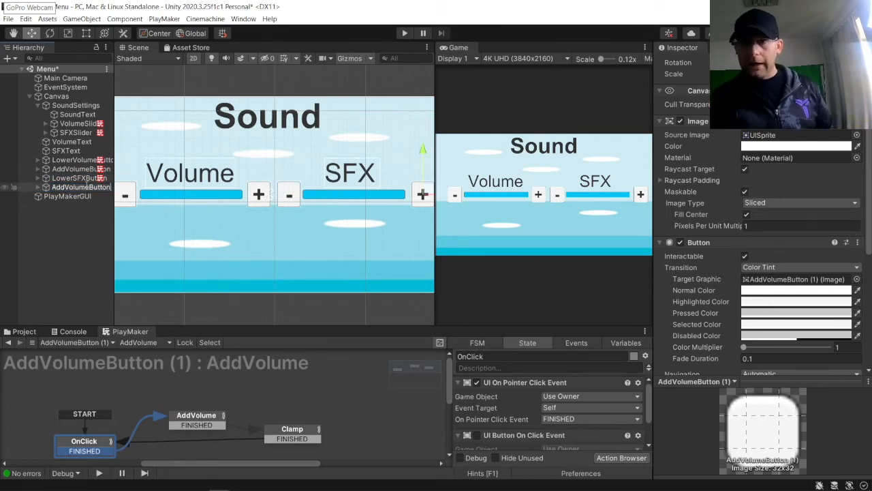
{"action": "key", "text": "BackSpace"}
{"action": "key", "text": "BackSpace"}
{"action": "key", "text": "BackSpace"}
{"action": "key", "text": "BackSpace"}
{"action": "key", "text": "BackSpace"}
{"action": "key", "text": "BackSpace"}
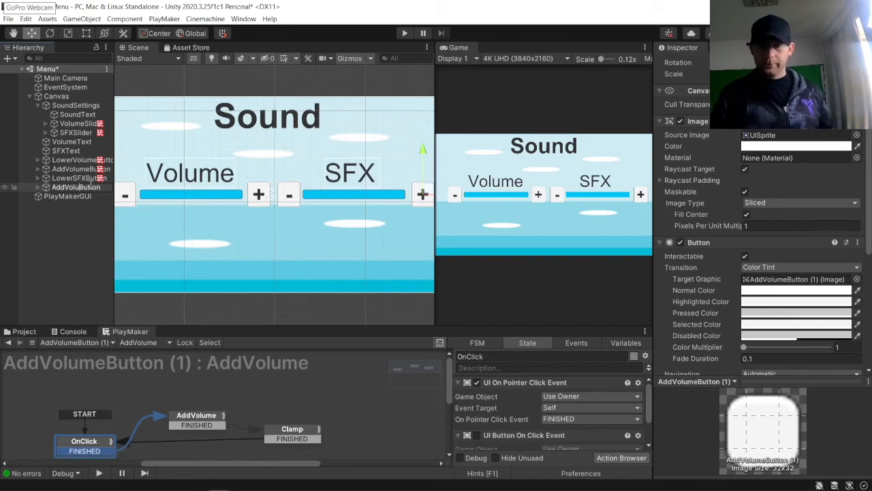
{"action": "type", "text": "SFX"}
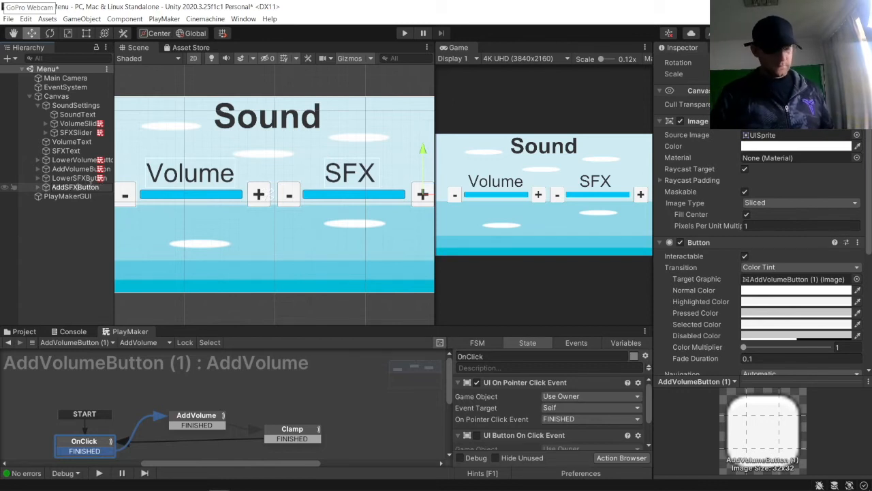
{"action": "key", "text": "Return"}
Step: In LowerSFXButton's LowerVolume state, set the Float Subtract variable to the SFX global
{"action": "left_click", "coordinate": [76, 178]}
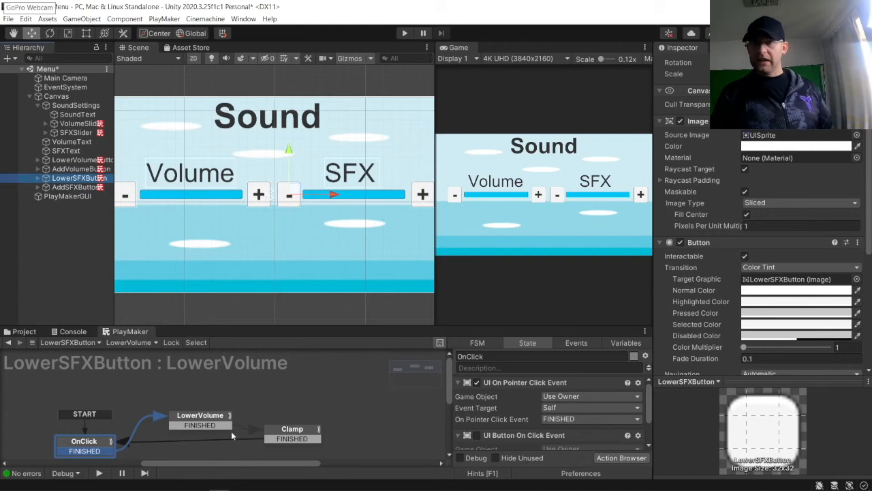
{"action": "left_click", "coordinate": [218, 419]}
{"action": "left_click", "coordinate": [568, 397]}
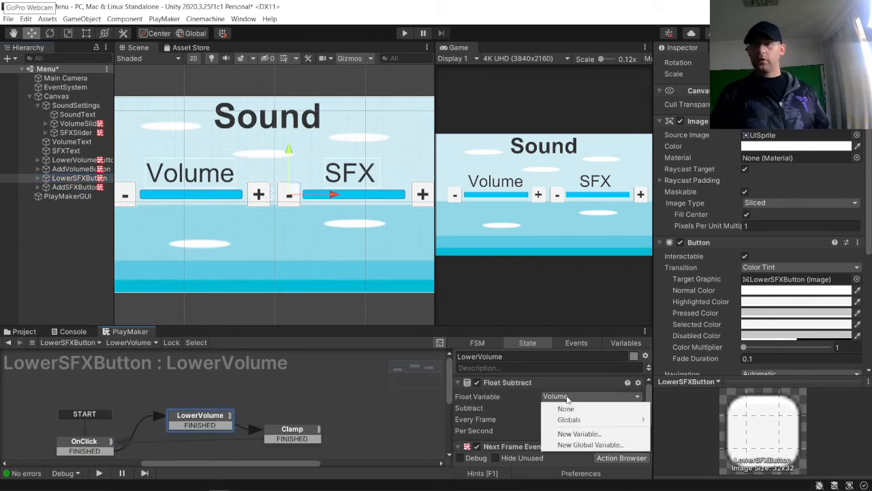
{"action": "mouse_move", "coordinate": [577, 421]}
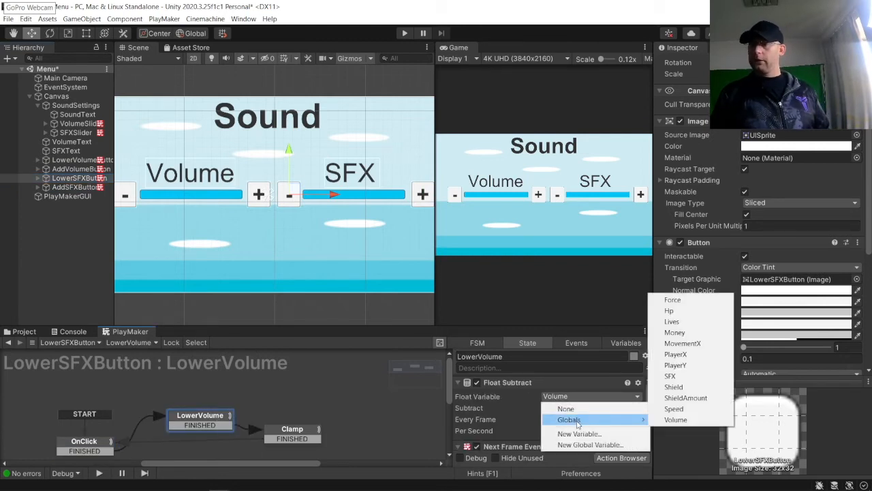
{"action": "left_click", "coordinate": [675, 379]}
Step: In AddSFXButton's AddVolume state, set the Float Add variable to the SFX global
{"action": "left_click", "coordinate": [74, 186]}
{"action": "left_click", "coordinate": [189, 417]}
{"action": "left_click", "coordinate": [581, 396]}
{"action": "mouse_move", "coordinate": [583, 421]}
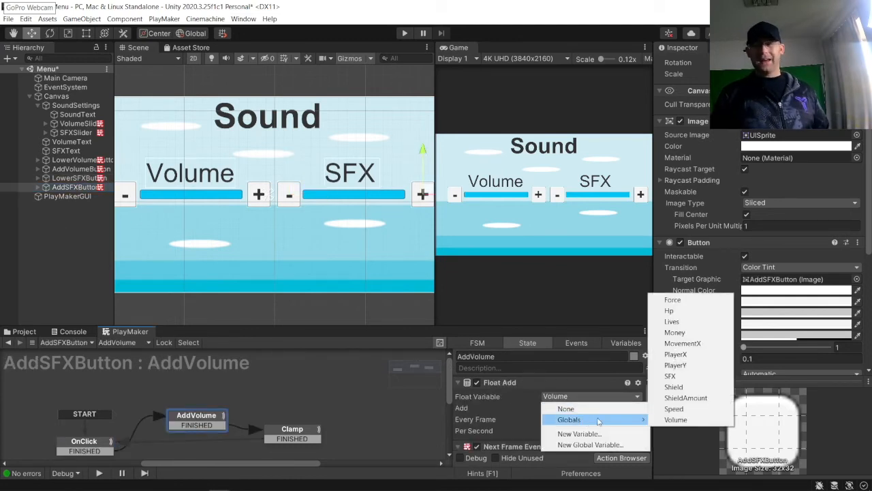
{"action": "left_click", "coordinate": [674, 376]}
Step: Set AddSFXButton's Clamp state Float Clamp variable to the SFX global
{"action": "left_click", "coordinate": [306, 430]}
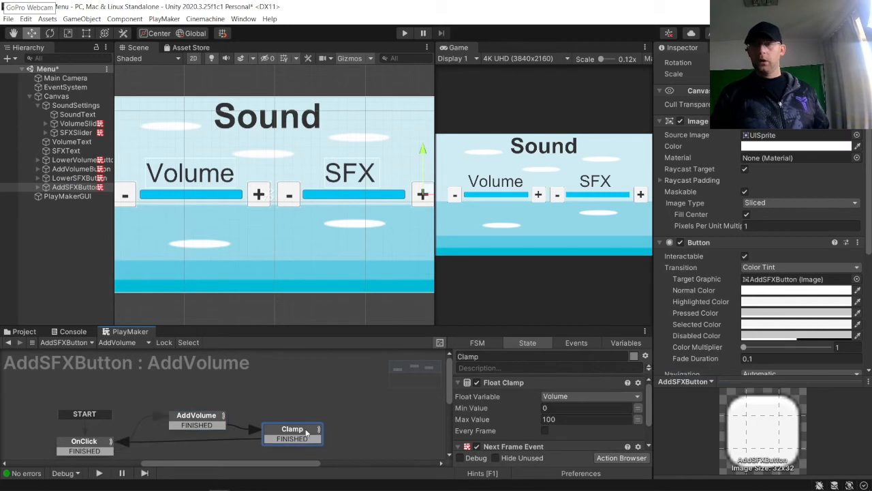
{"action": "left_click", "coordinate": [575, 398]}
{"action": "mouse_move", "coordinate": [580, 420]}
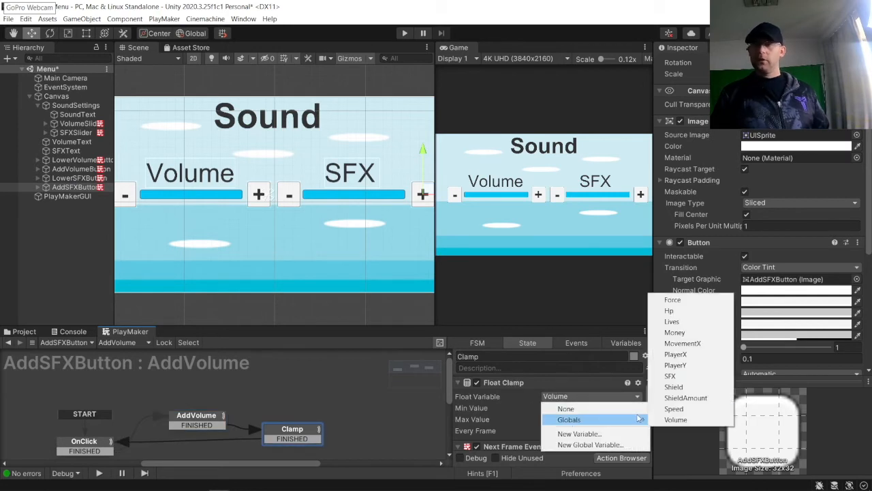
{"action": "left_click", "coordinate": [701, 380]}
Step: Set LowerSFXButton's Clamp state Float Clamp variable to the SFX global
{"action": "left_click", "coordinate": [68, 178]}
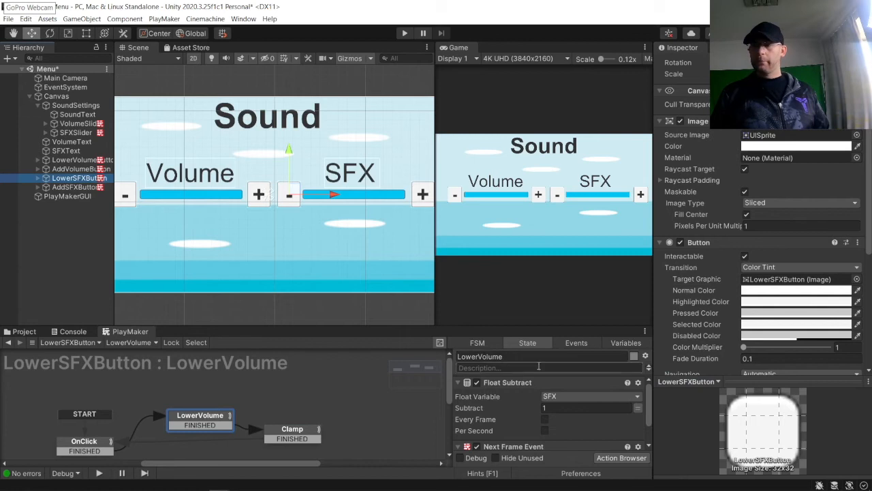
{"action": "left_click", "coordinate": [571, 395]}
{"action": "left_click", "coordinate": [304, 436]}
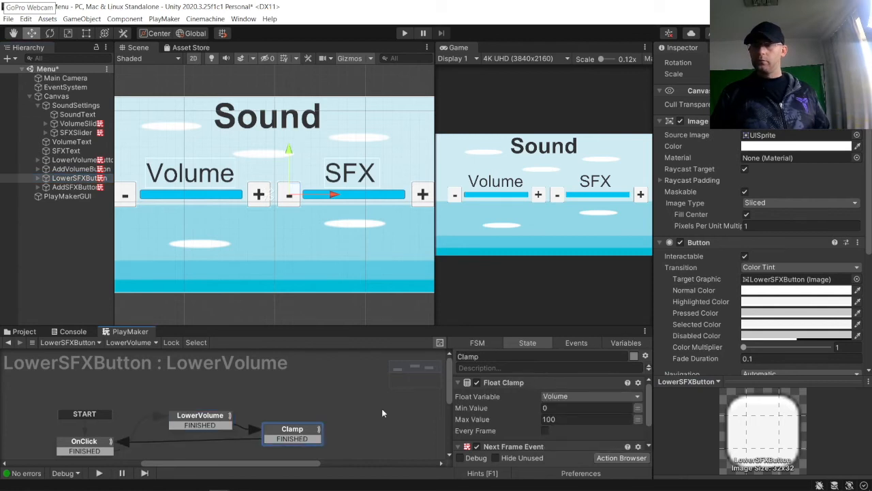
{"action": "left_click", "coordinate": [545, 398]}
{"action": "mouse_move", "coordinate": [576, 419]}
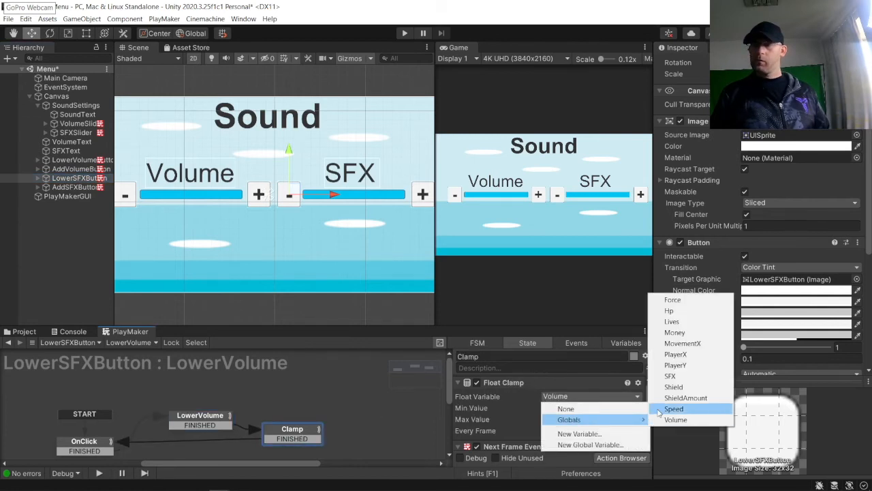
{"action": "left_click", "coordinate": [678, 377]}
Step: Set the SFXSlider's Max Value to 100 and its Value to 100
{"action": "left_click", "coordinate": [75, 132]}
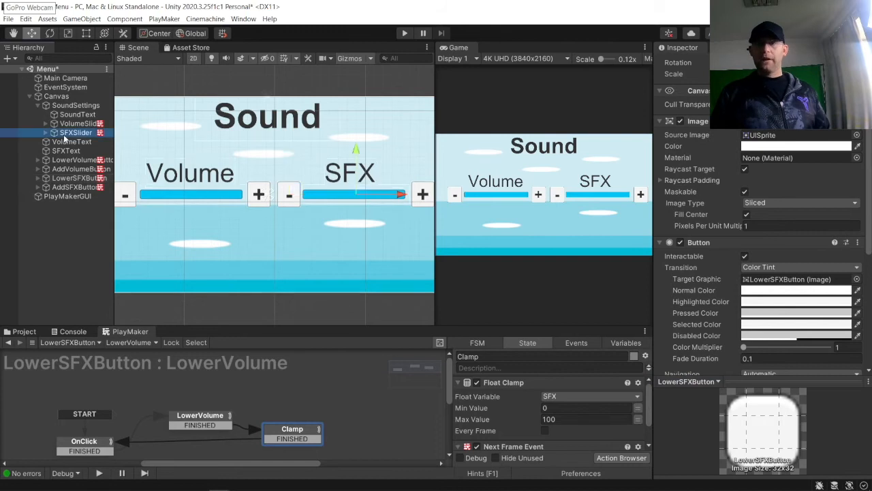
{"action": "left_click", "coordinate": [759, 323]}
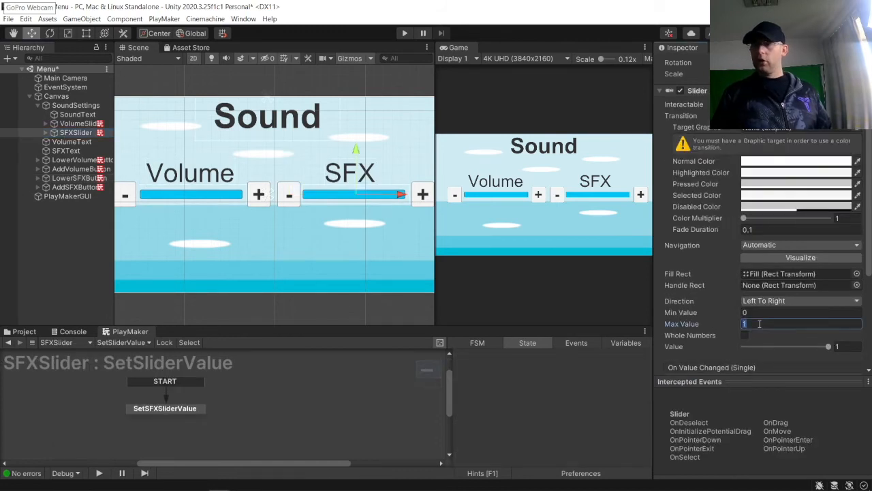
{"action": "type", "text": "100"}
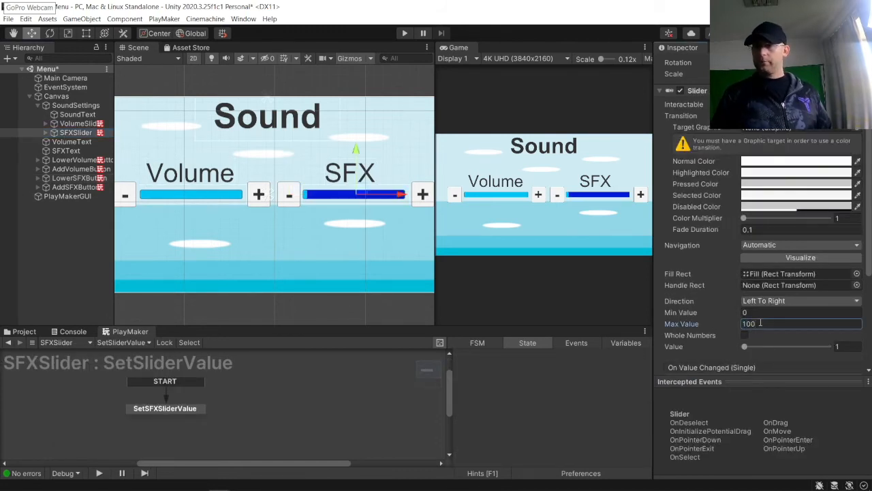
{"action": "left_click_drag", "start_coordinate": [744, 346], "coordinate": [829, 346]}
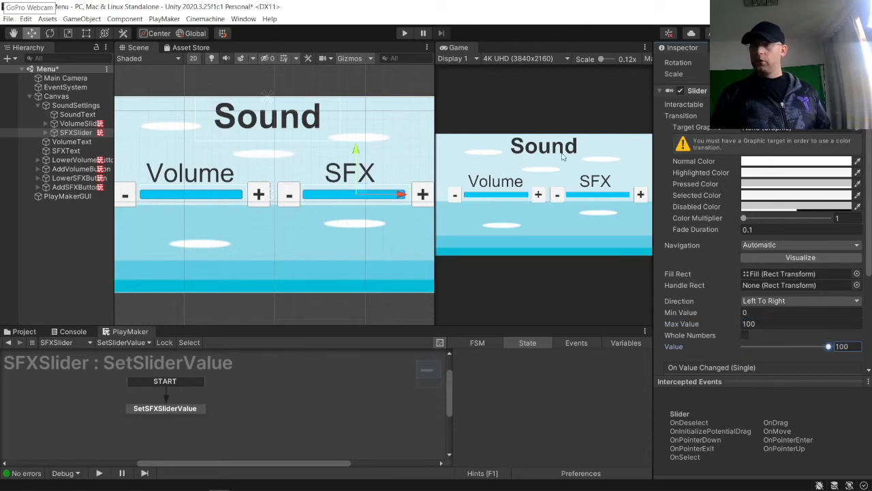
Step: Open the PlayMaker Globals window and inspect the SFX global variable's value
{"action": "left_click", "coordinate": [625, 342]}
{"action": "left_click", "coordinate": [644, 355]}
{"action": "left_click", "coordinate": [666, 386]}
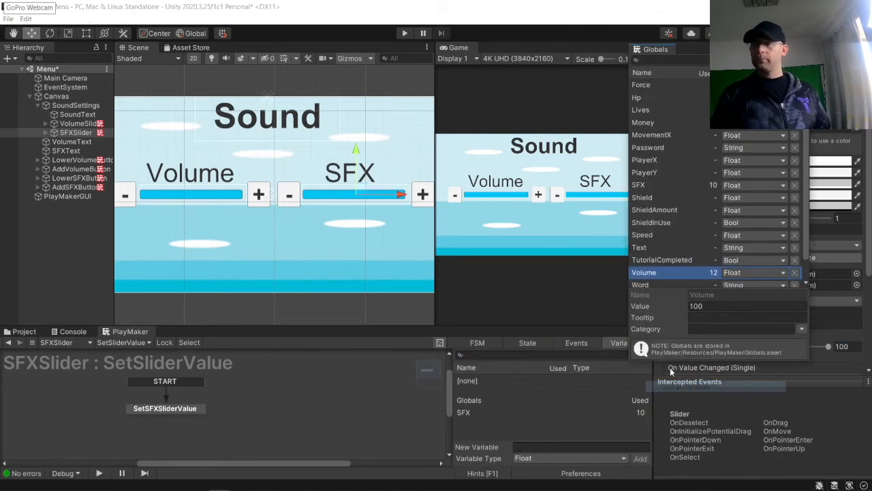
{"action": "left_click", "coordinate": [666, 182]}
{"action": "left_click", "coordinate": [721, 305]}
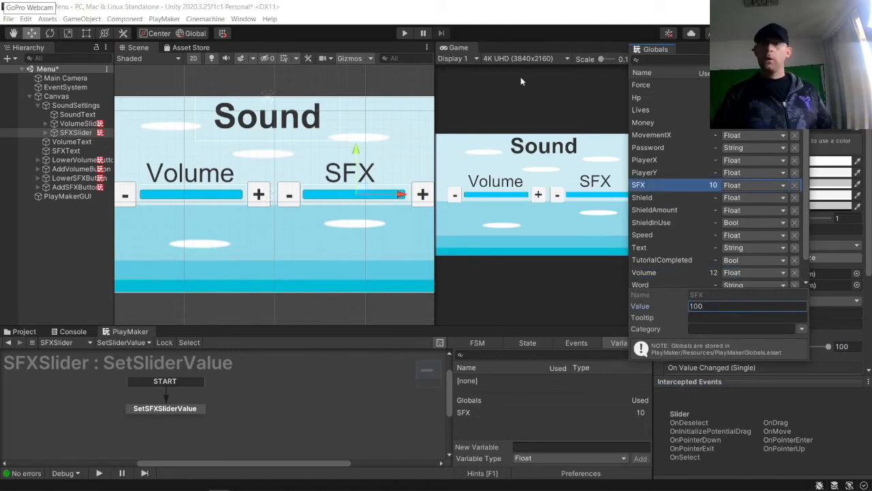
Step: Select the battle audio clip in the Scenes folder and preview it in the Inspector
{"action": "left_click", "coordinate": [371, 79]}
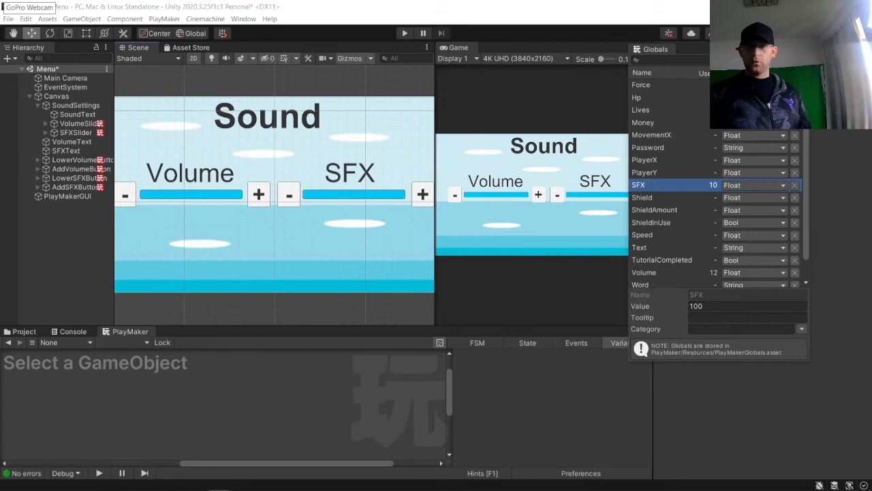
{"action": "left_click", "coordinate": [32, 334]}
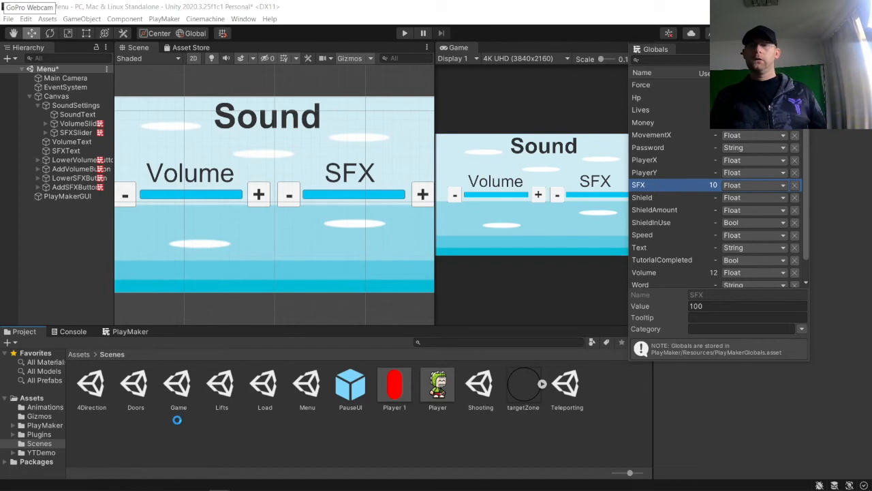
{"action": "left_click", "coordinate": [135, 385]}
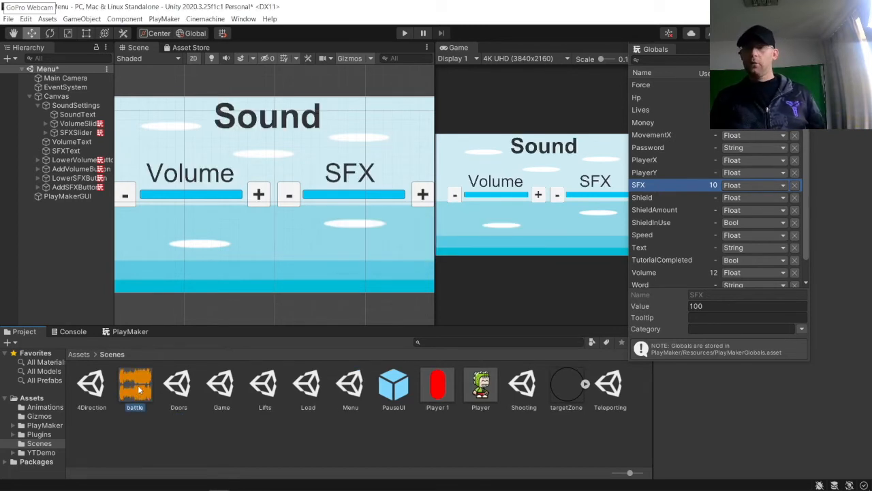
{"action": "left_click", "coordinate": [804, 48]}
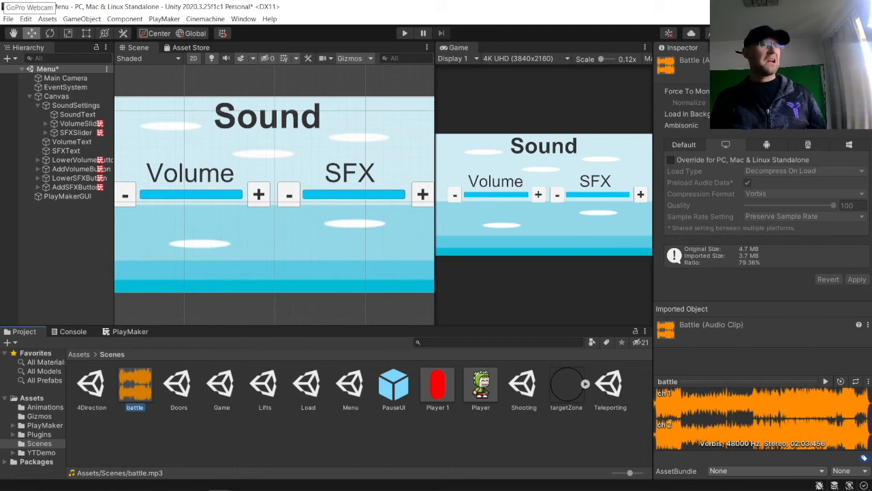
{"action": "left_click", "coordinate": [823, 383]}
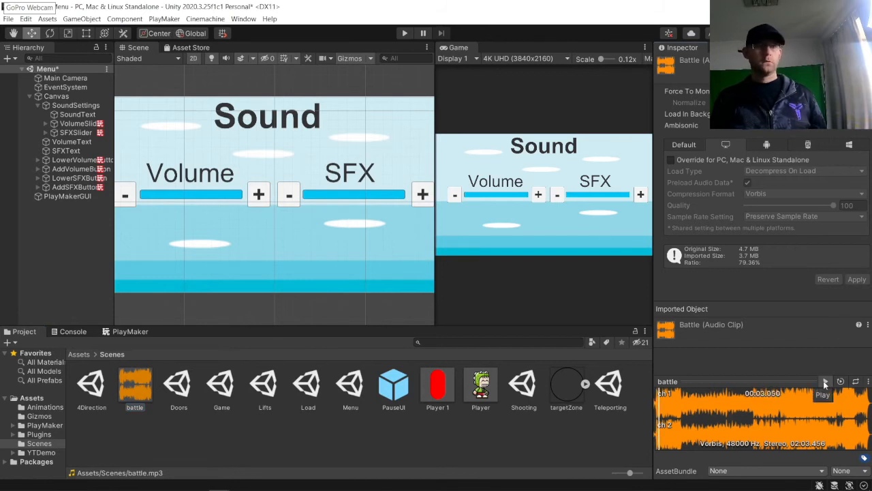
{"action": "left_click", "coordinate": [824, 383]}
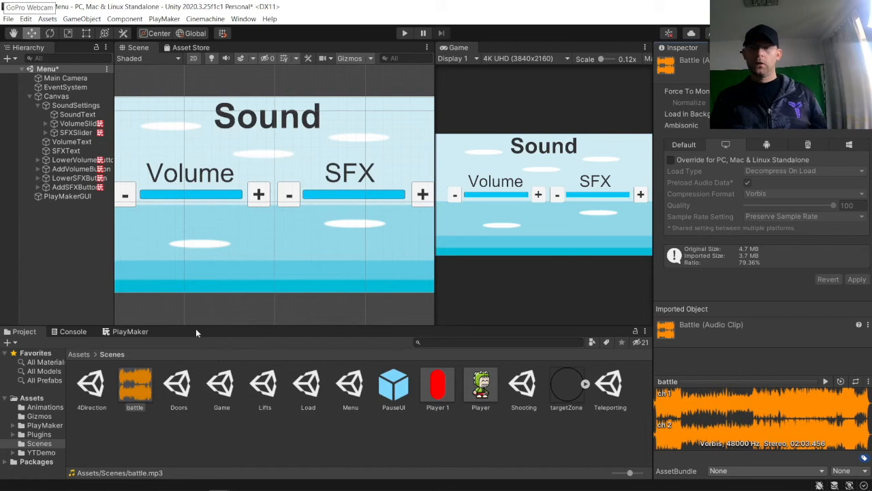
Step: Create an empty GameObject at the scene root named Audio
{"action": "left_click", "coordinate": [29, 233]}
{"action": "right_click", "coordinate": [48, 222]}
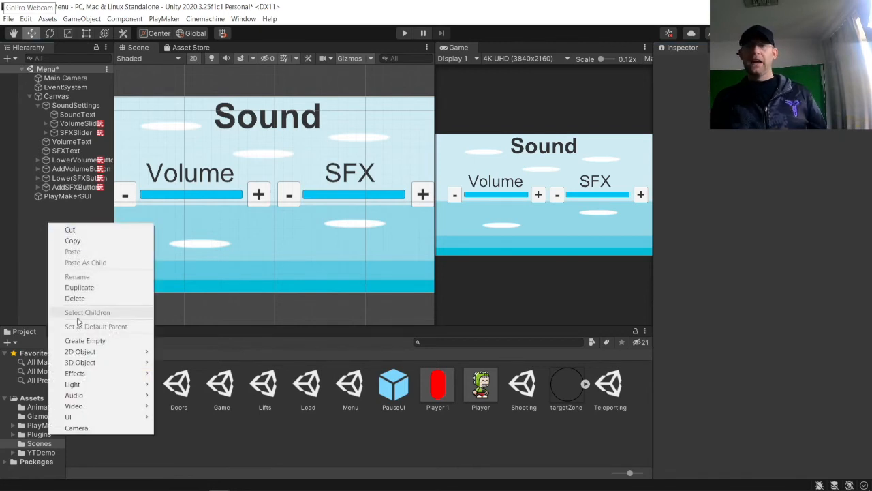
{"action": "left_click", "coordinate": [80, 341]}
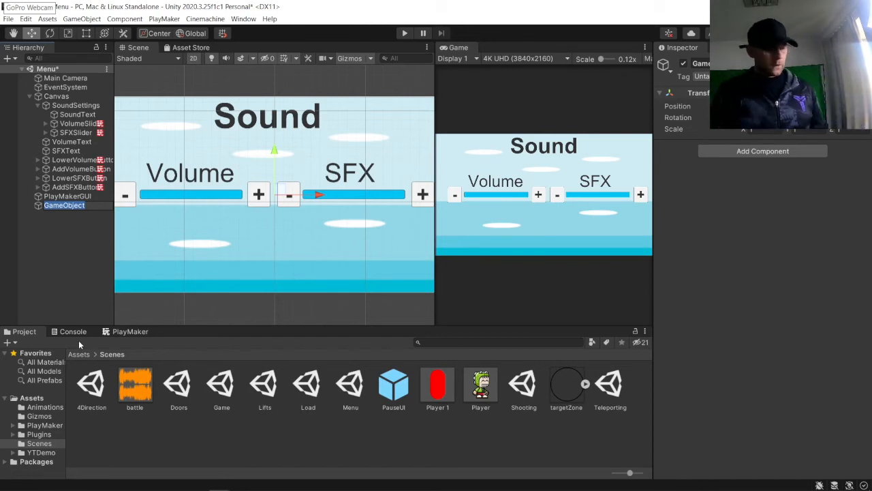
{"action": "type", "text": "Audio"}
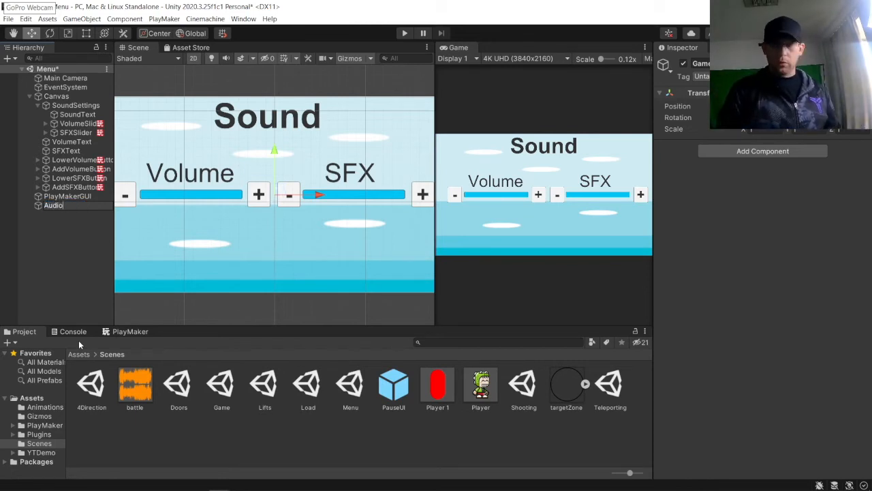
{"action": "key", "text": "Return"}
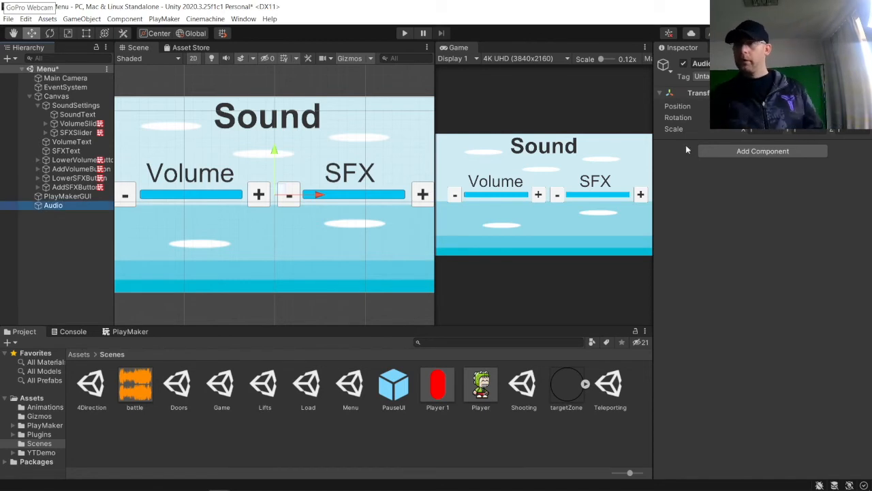
Step: Add an Audio Source component to the Audio object
{"action": "left_click", "coordinate": [724, 149]}
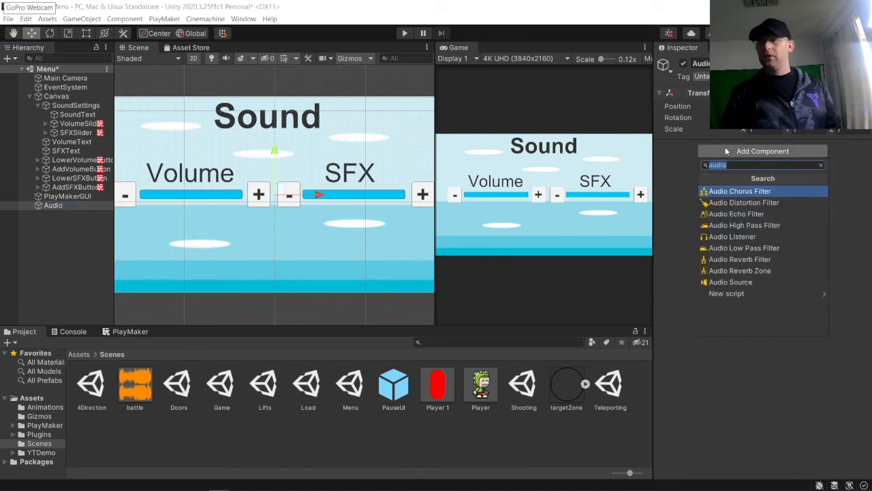
{"action": "left_click", "coordinate": [749, 282]}
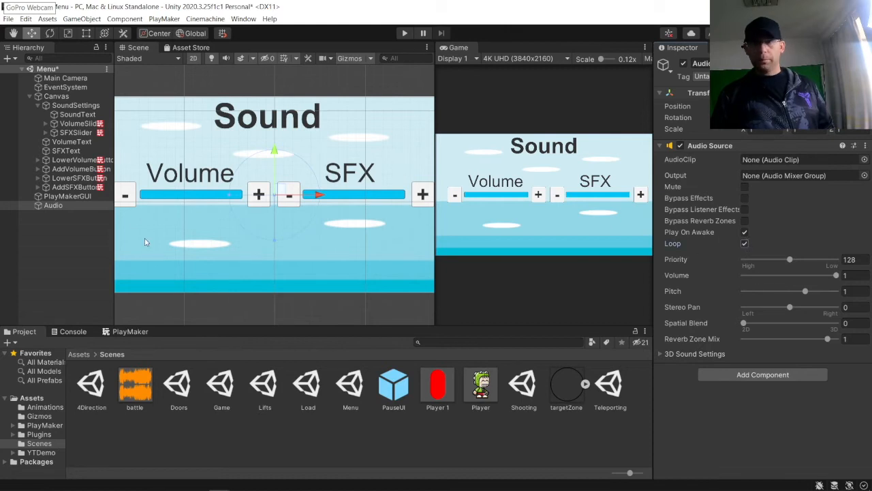
{"action": "left_click", "coordinate": [58, 214]}
{"action": "left_click", "coordinate": [57, 207]}
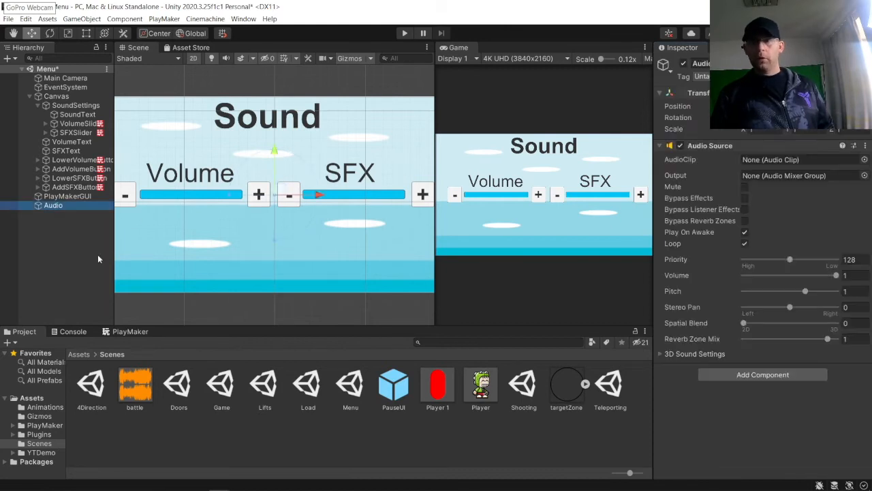
Step: Add a PlayMaker FSM to the Audio object
{"action": "left_click", "coordinate": [138, 331]}
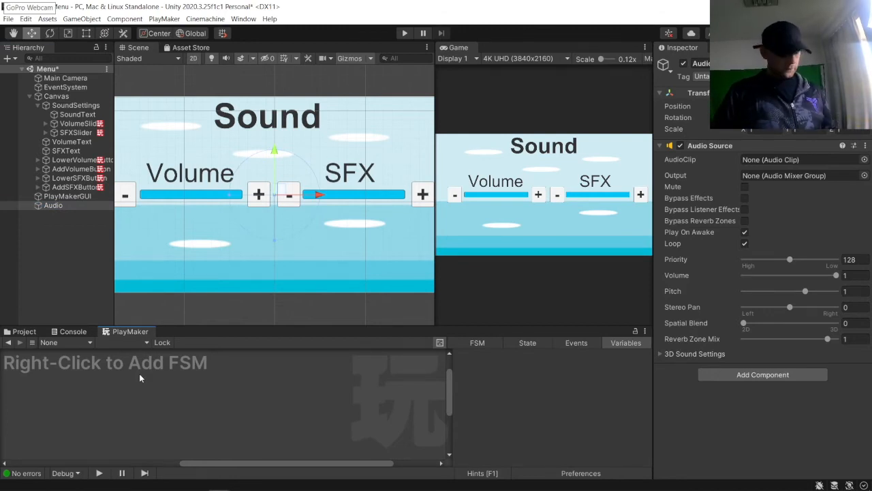
{"action": "right_click", "coordinate": [183, 384]}
{"action": "left_click", "coordinate": [205, 389]}
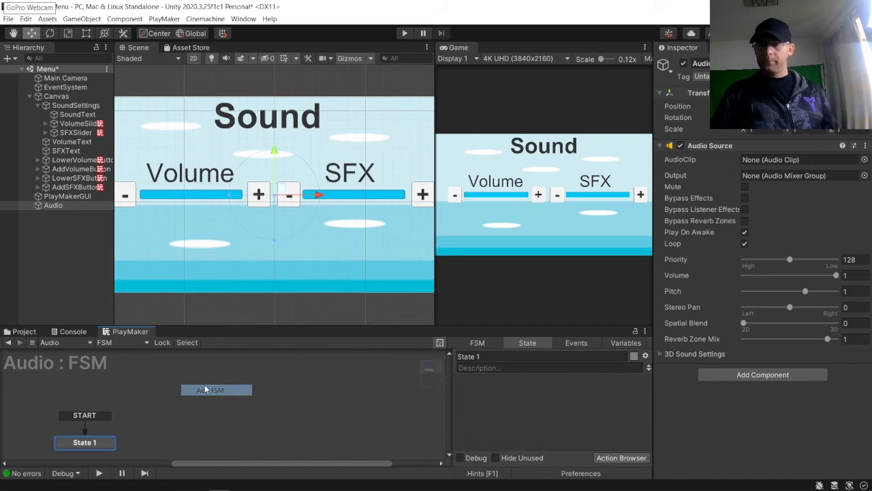
Step: Add an Audio Play action to State 1 and set its one-shot clip to battle
{"action": "left_click", "coordinate": [622, 457]}
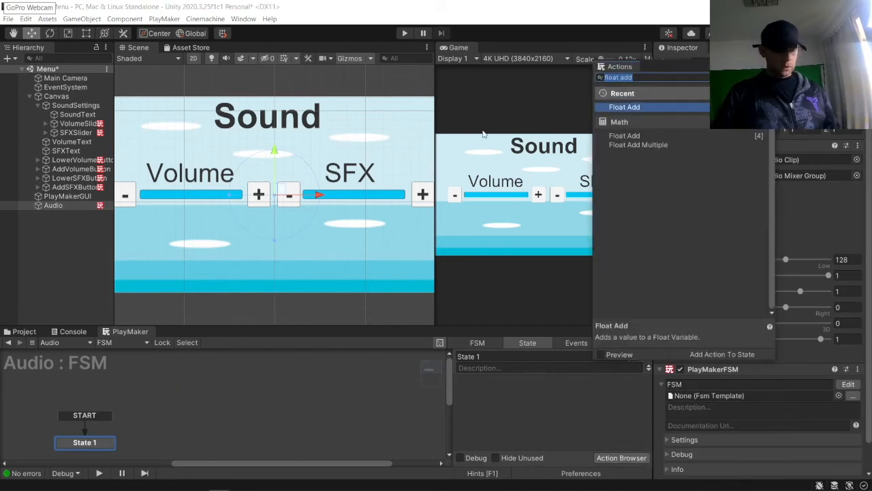
{"action": "type", "text": "audio"}
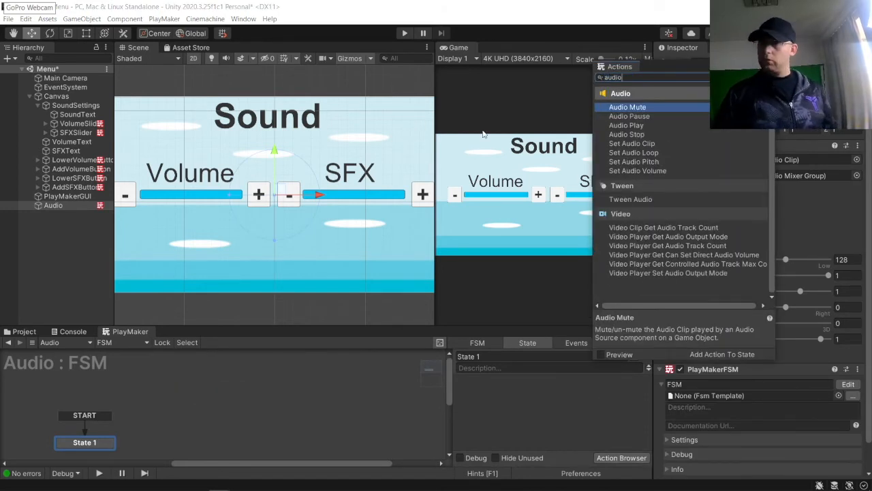
{"action": "double_click", "coordinate": [637, 127]}
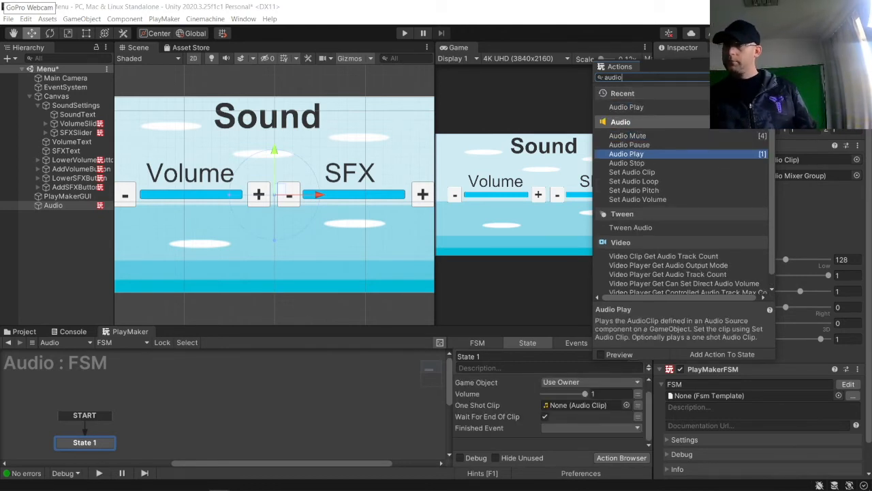
{"action": "left_click", "coordinate": [768, 64]}
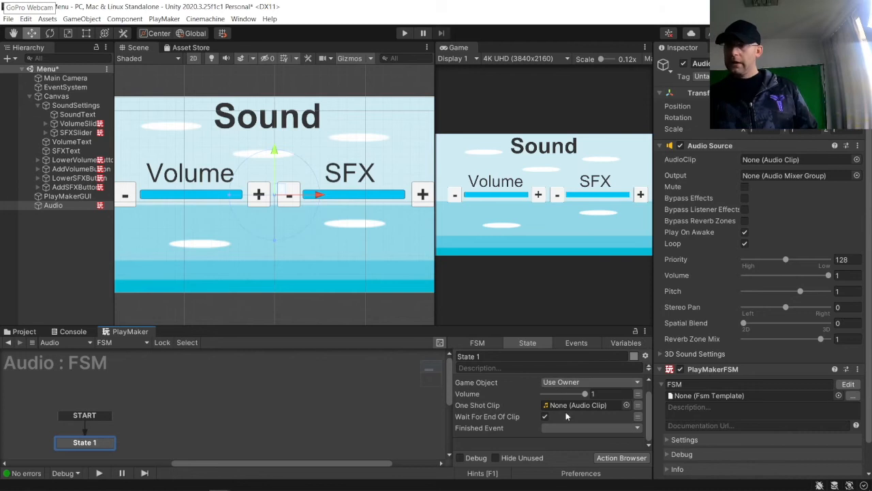
{"action": "left_click", "coordinate": [626, 405]}
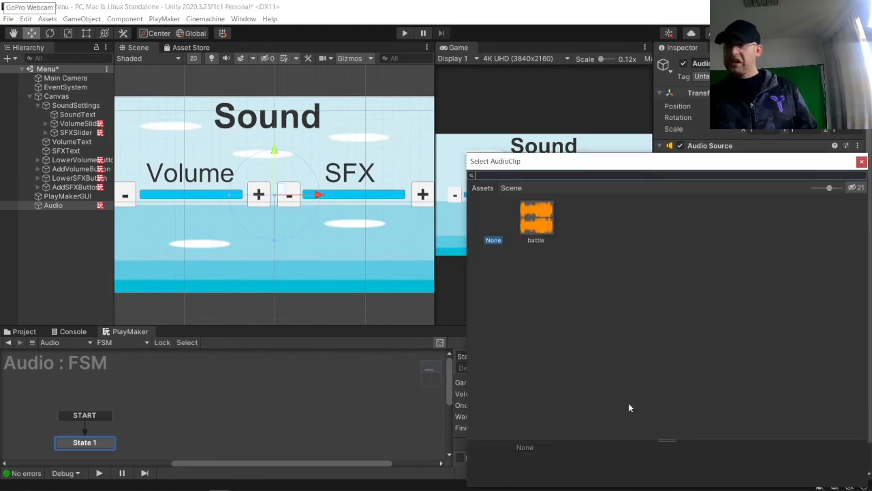
{"action": "double_click", "coordinate": [545, 216]}
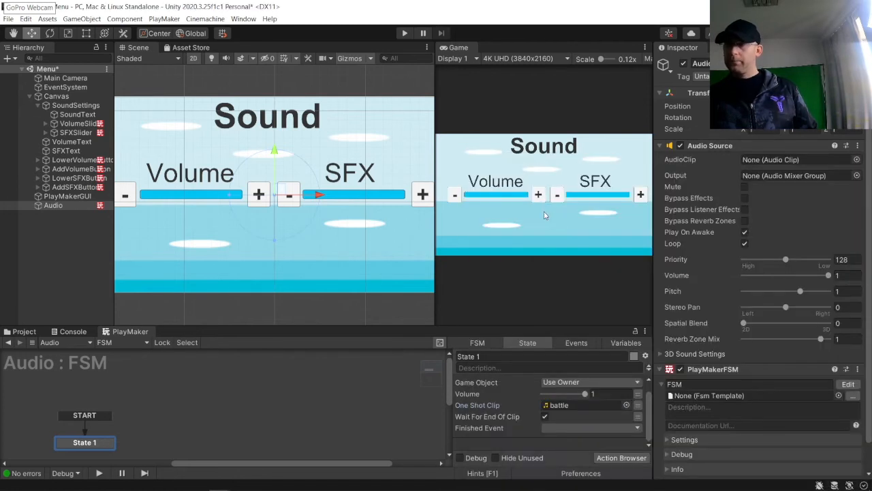
Step: Set the Audio Play volume to the global Volume variable
{"action": "left_click", "coordinate": [638, 394]}
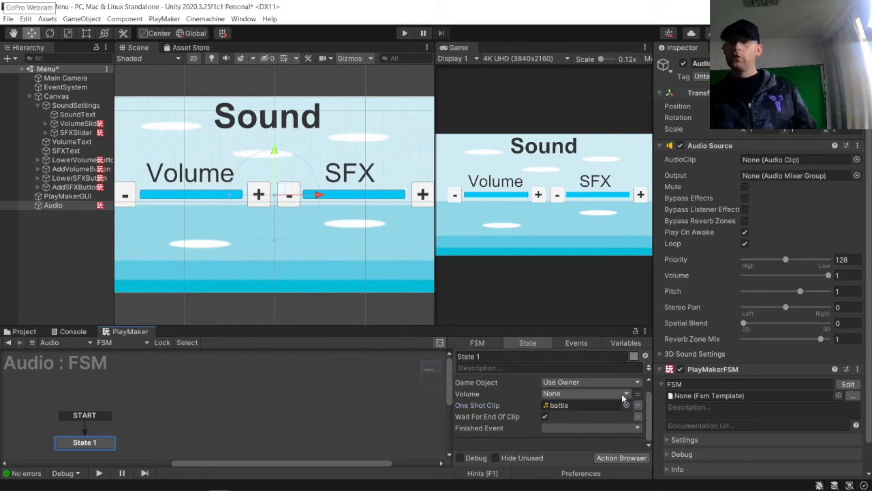
{"action": "left_click", "coordinate": [621, 394]}
{"action": "mouse_move", "coordinate": [610, 416]}
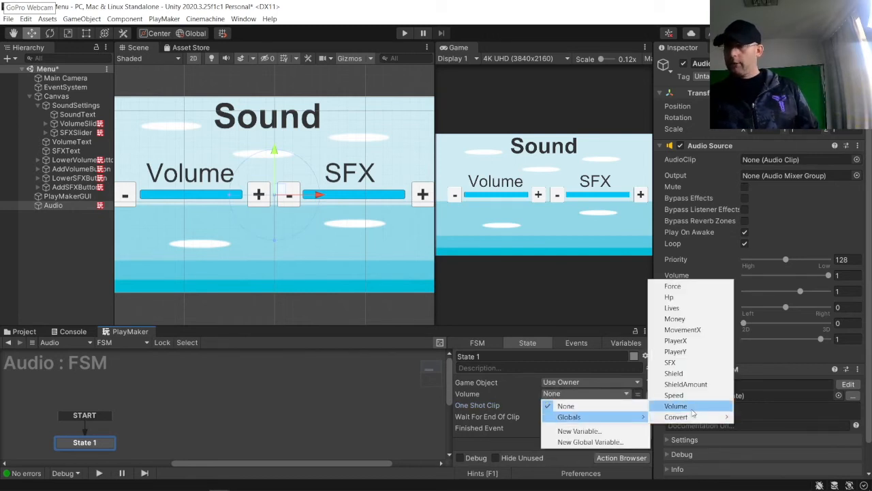
{"action": "left_click", "coordinate": [689, 407]}
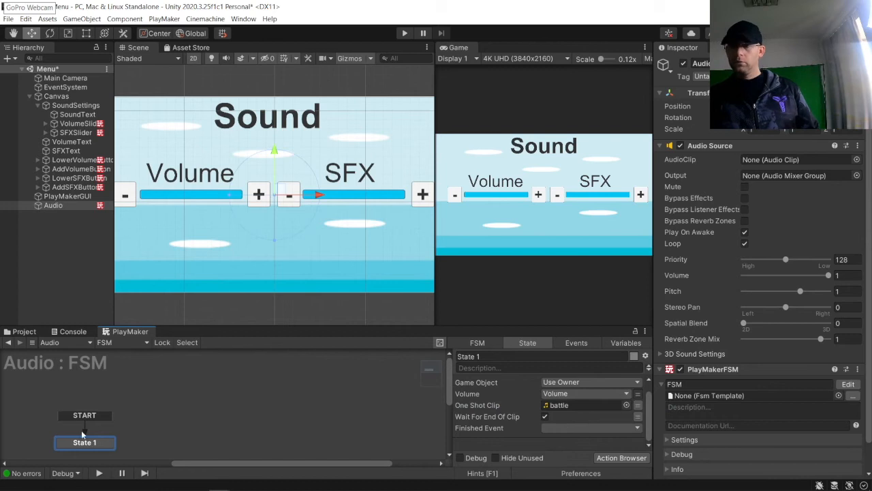
Step: Add a second state and link State 1 and State 2 to each other with FINISHED transitions
{"action": "right_click", "coordinate": [127, 438]}
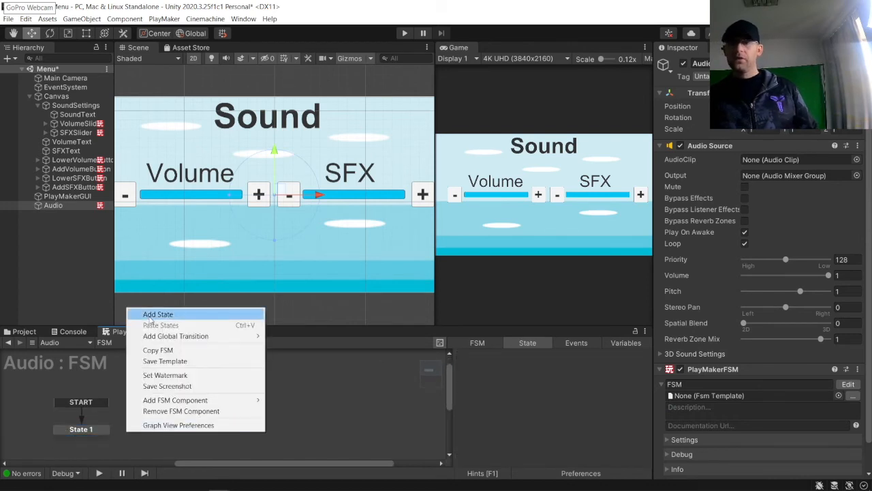
{"action": "left_click", "coordinate": [225, 318]}
{"action": "right_click", "coordinate": [95, 429]}
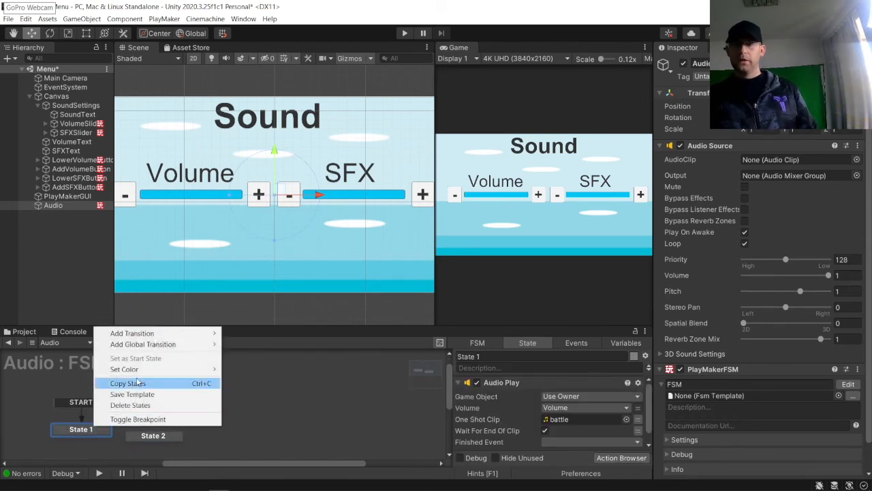
{"action": "mouse_move", "coordinate": [143, 332]}
{"action": "left_click", "coordinate": [245, 333]}
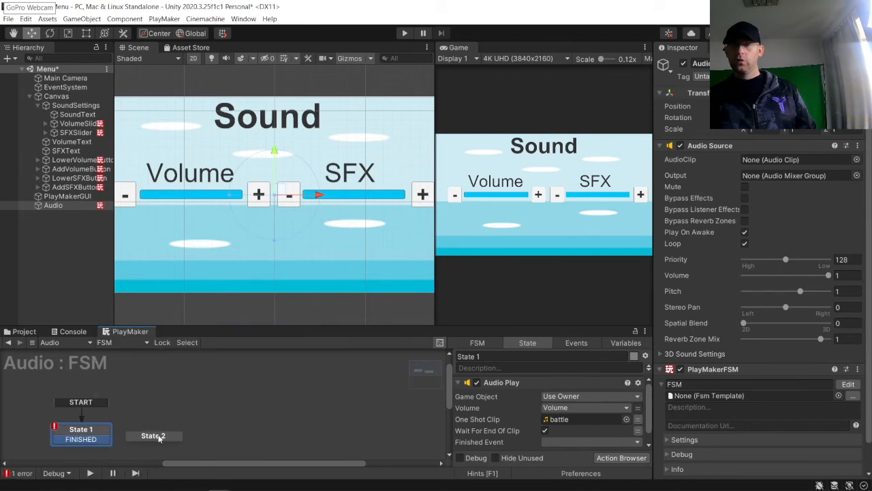
{"action": "right_click", "coordinate": [158, 438]}
{"action": "mouse_move", "coordinate": [198, 343]}
{"action": "left_click", "coordinate": [310, 342]}
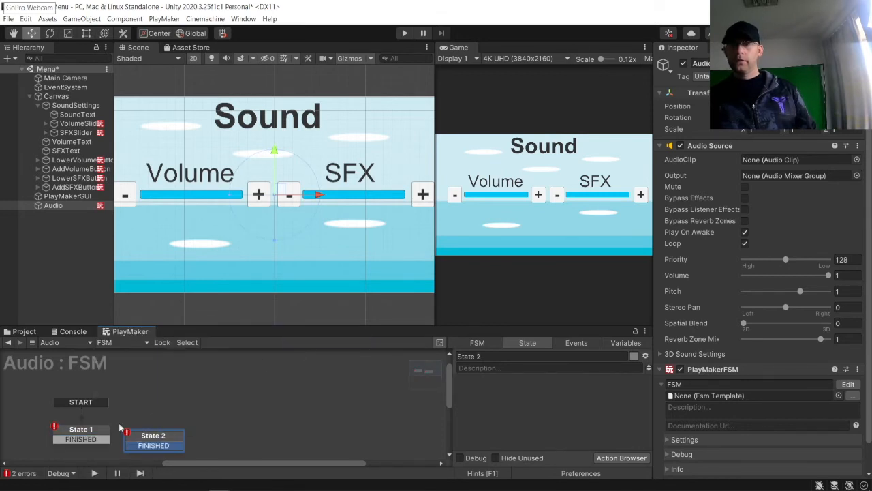
{"action": "left_click", "coordinate": [92, 440]}
{"action": "left_click_drag", "start_coordinate": [147, 444], "coordinate": [177, 422]}
Step: Rename State 1 to Play and set its Audio Play finished event to FINISHED
{"action": "left_click", "coordinate": [98, 428]}
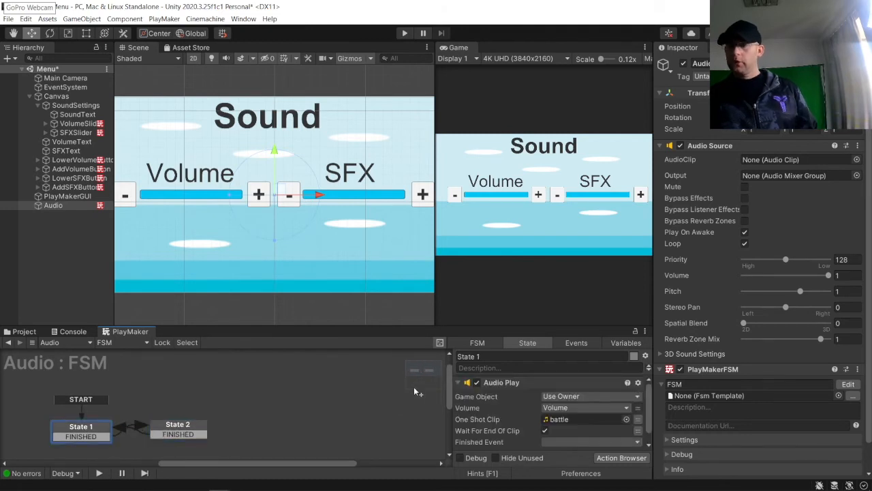
{"action": "type", "text": "Play"}
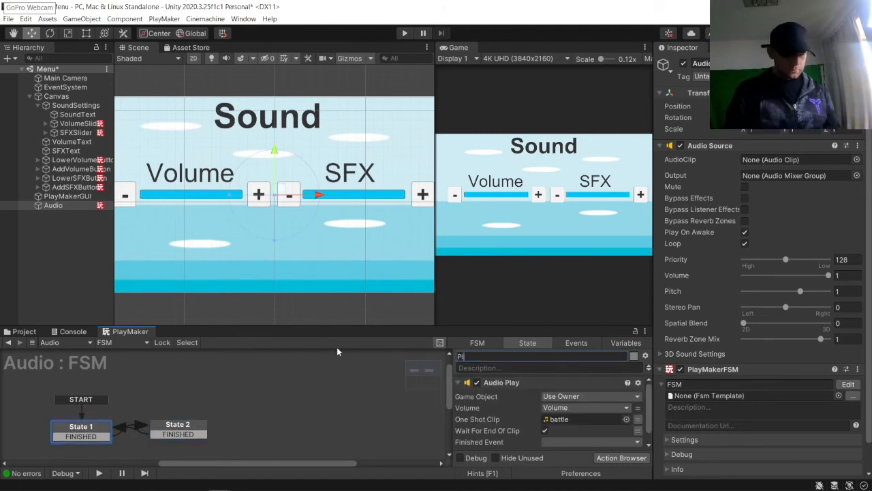
{"action": "left_click", "coordinate": [182, 430]}
{"action": "left_click", "coordinate": [79, 428]}
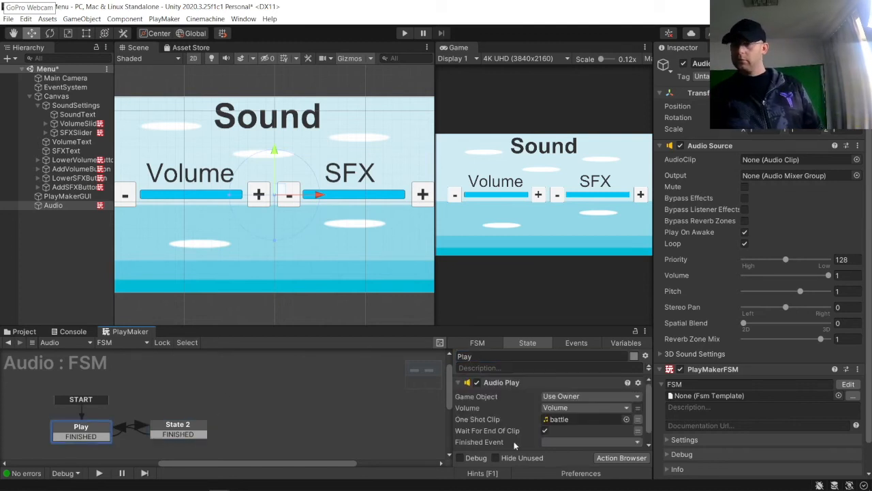
{"action": "left_click", "coordinate": [553, 443]}
{"action": "left_click", "coordinate": [572, 391]}
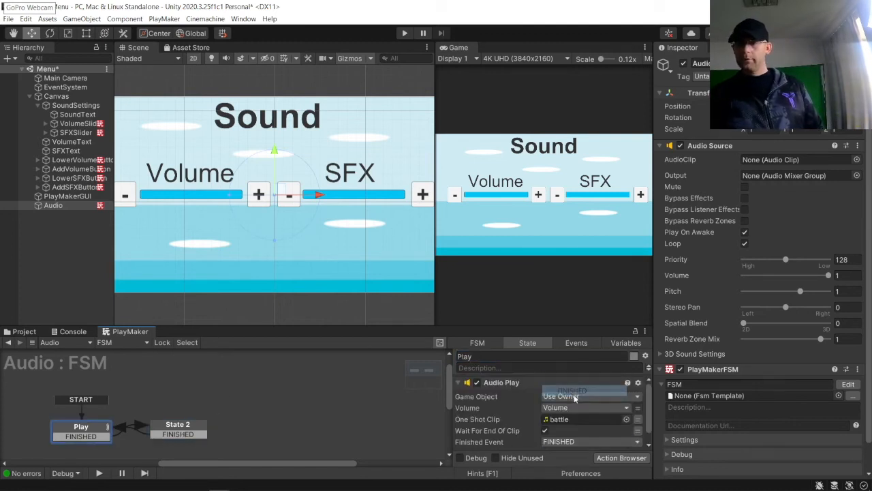
Step: Add a Wait action to State 2 with a 0.5 second time and FINISHED as finish event
{"action": "left_click", "coordinate": [179, 430]}
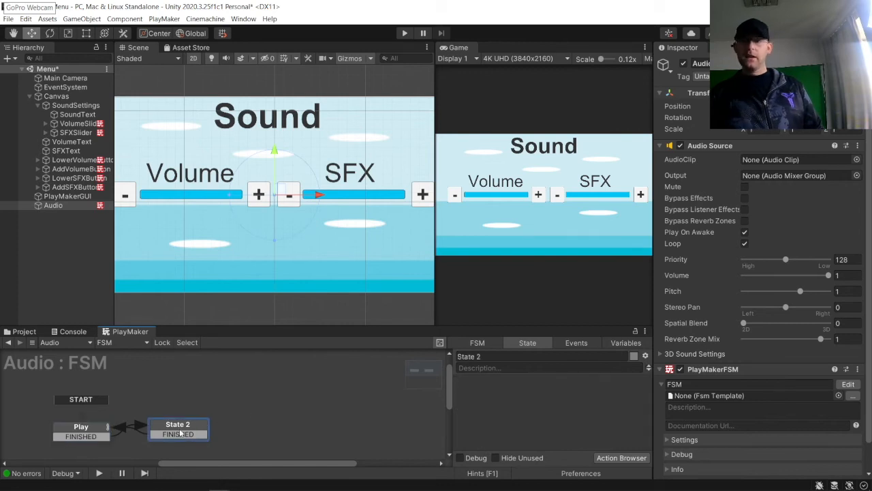
{"action": "left_click", "coordinate": [614, 456]}
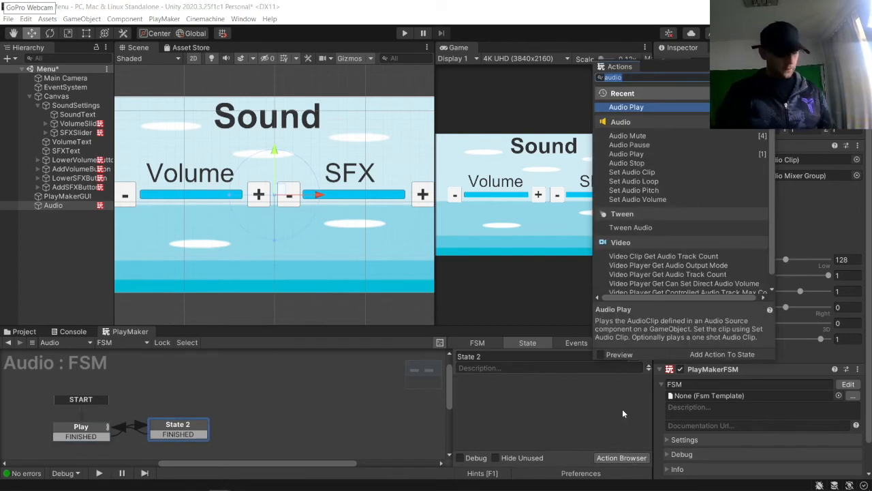
{"action": "type", "text": "wai"}
{"action": "key", "text": "Return"}
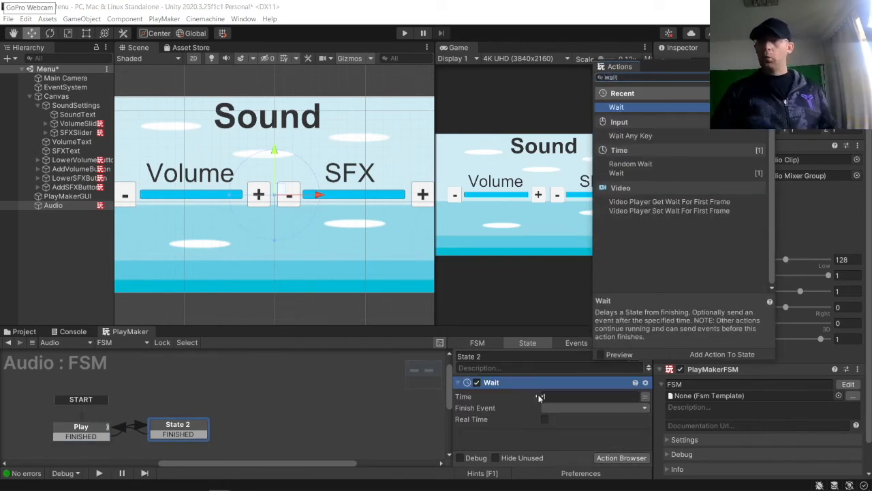
{"action": "left_click", "coordinate": [575, 396]}
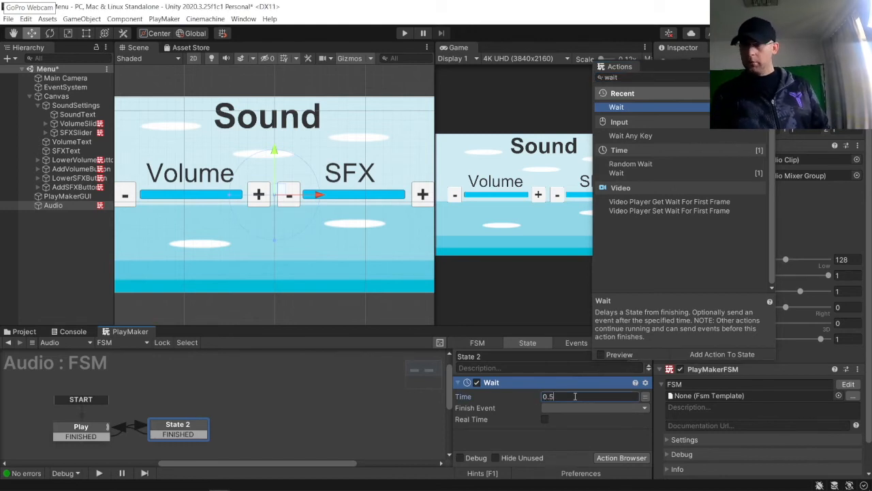
{"action": "left_click", "coordinate": [581, 406]}
{"action": "left_click", "coordinate": [573, 428]}
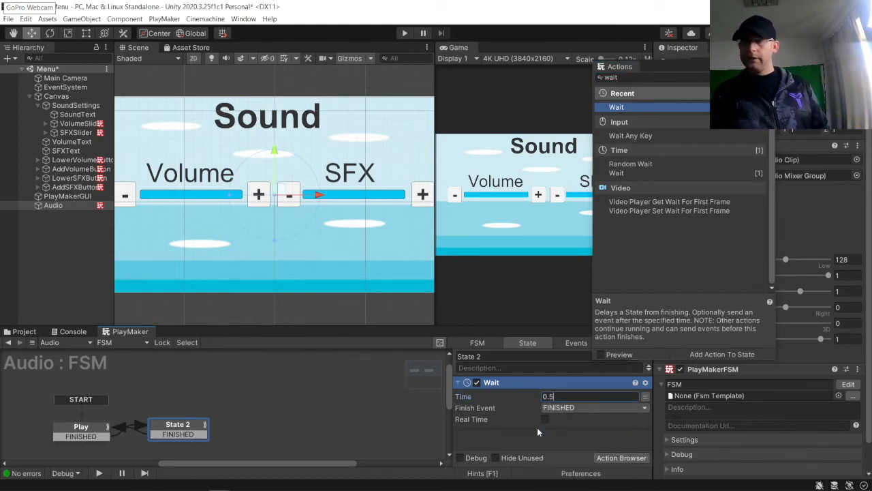
{"action": "left_click", "coordinate": [327, 409]}
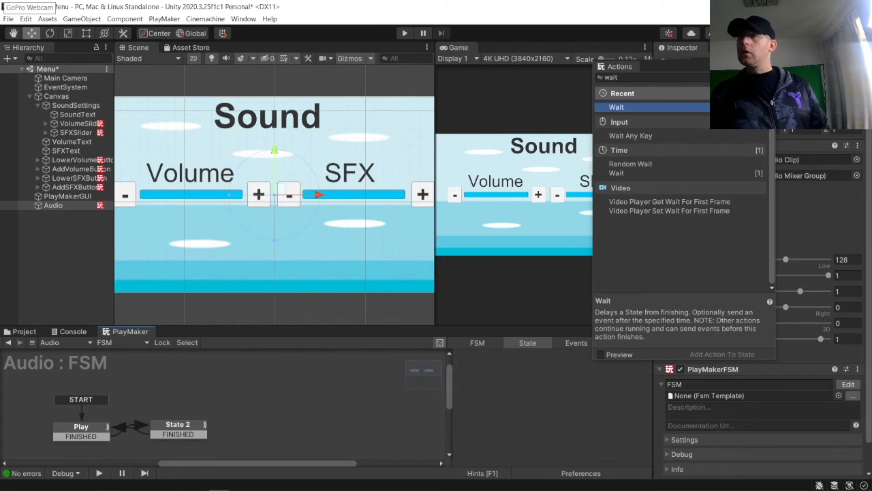
{"action": "left_click", "coordinate": [769, 67]}
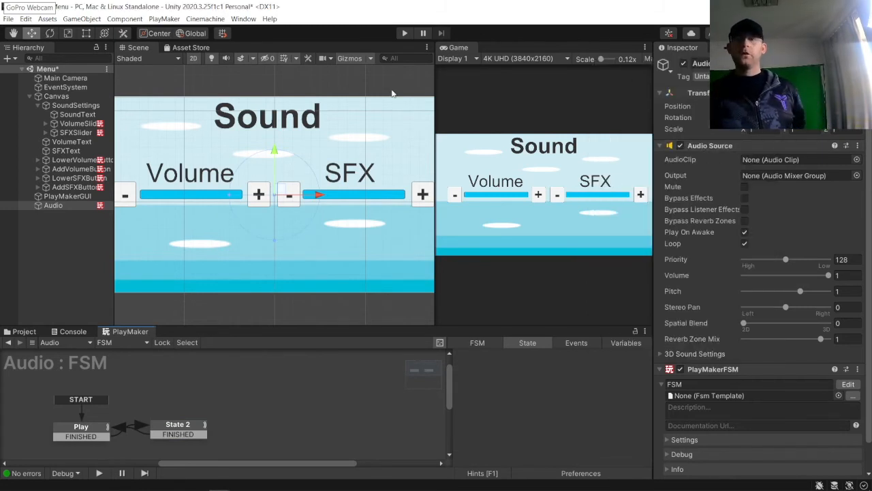
Step: Run the game and lower the Volume slider repeatedly with its minus button to test the music, then stop
{"action": "left_click", "coordinate": [406, 33]}
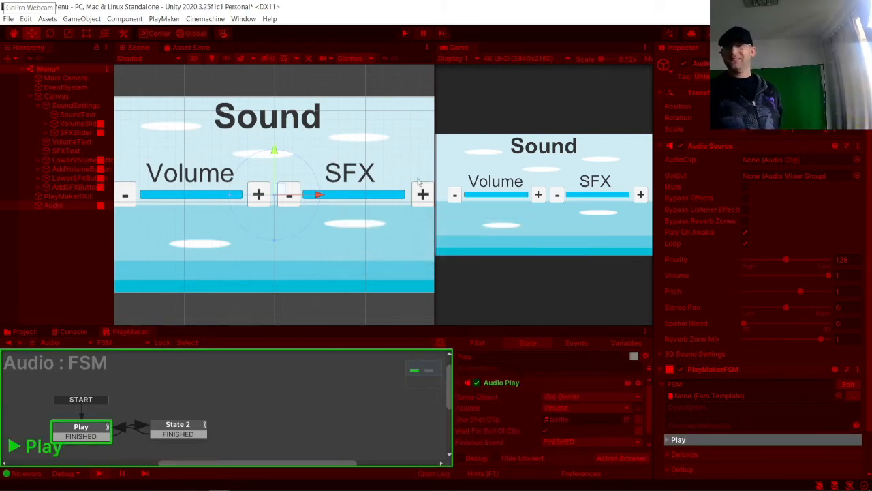
{"action": "left_click", "coordinate": [456, 196]}
{"action": "left_click", "coordinate": [456, 196]}
{"action": "left_click", "coordinate": [459, 196]}
{"action": "left_click", "coordinate": [459, 197]}
{"action": "left_click", "coordinate": [459, 196]}
{"action": "left_click", "coordinate": [459, 196]}
{"action": "left_click", "coordinate": [459, 196]}
{"action": "left_click", "coordinate": [458, 196]}
{"action": "left_click", "coordinate": [456, 196]}
{"action": "left_click", "coordinate": [455, 196]}
{"action": "left_click", "coordinate": [455, 196]}
{"action": "left_click", "coordinate": [455, 196]}
{"action": "left_click", "coordinate": [455, 196]}
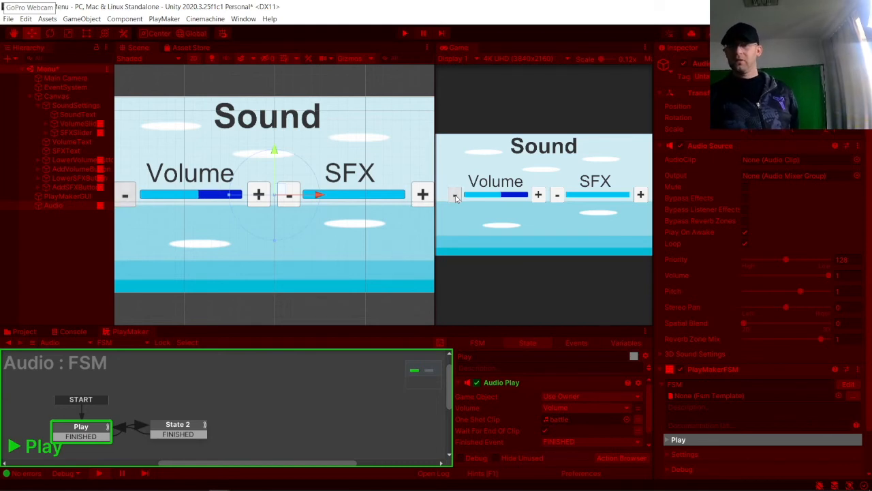
{"action": "left_click", "coordinate": [455, 196]}
{"action": "left_click", "coordinate": [455, 196]}
{"action": "left_click", "coordinate": [455, 197]}
{"action": "left_click", "coordinate": [455, 196]}
{"action": "left_click", "coordinate": [455, 196]}
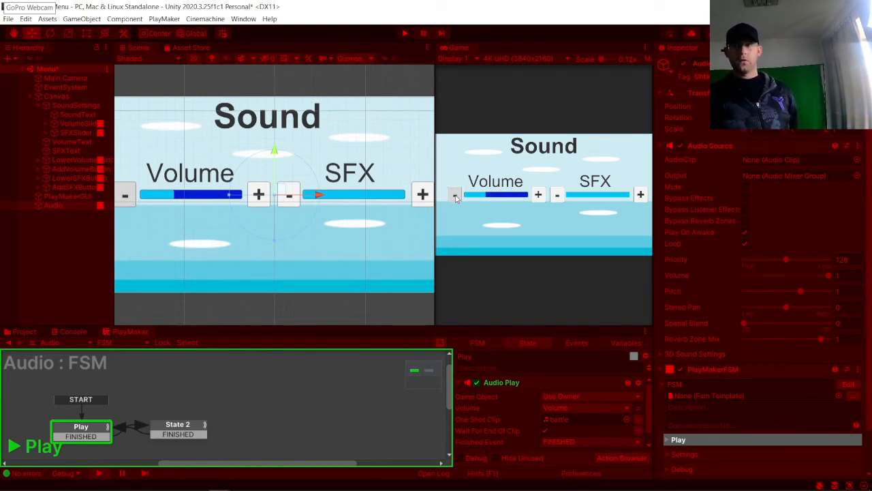
{"action": "left_click", "coordinate": [455, 196]}
{"action": "left_click", "coordinate": [455, 196]}
{"action": "left_click", "coordinate": [455, 196]}
{"action": "left_click", "coordinate": [456, 197]}
{"action": "left_click", "coordinate": [455, 196]}
{"action": "left_click", "coordinate": [455, 196]}
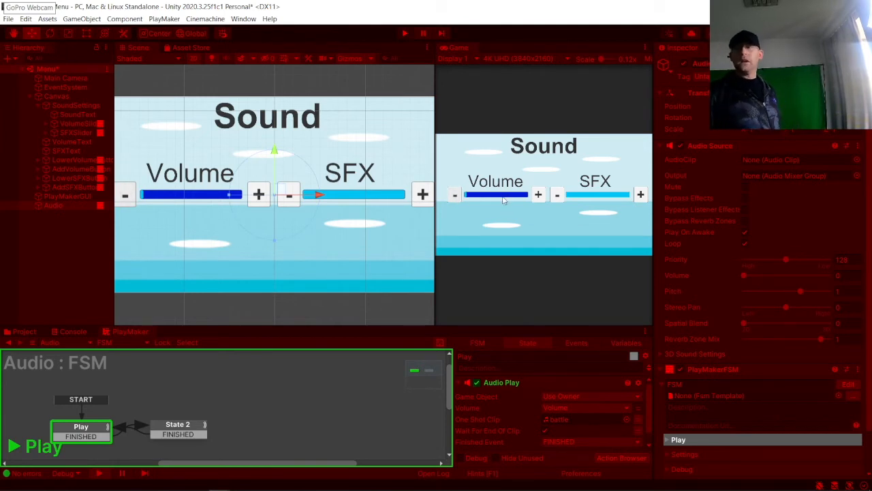
{"action": "left_click", "coordinate": [406, 34]}
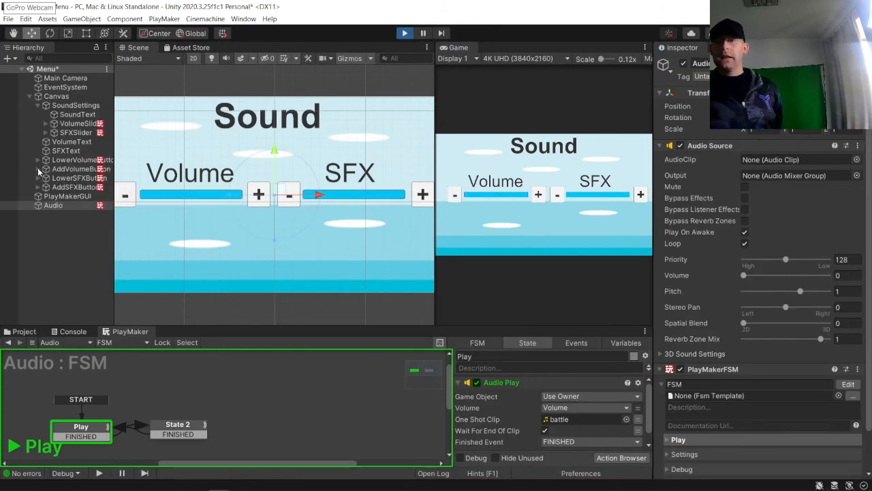
Step: Set the Volume slider's maximum value to 1
{"action": "left_click", "coordinate": [73, 160]}
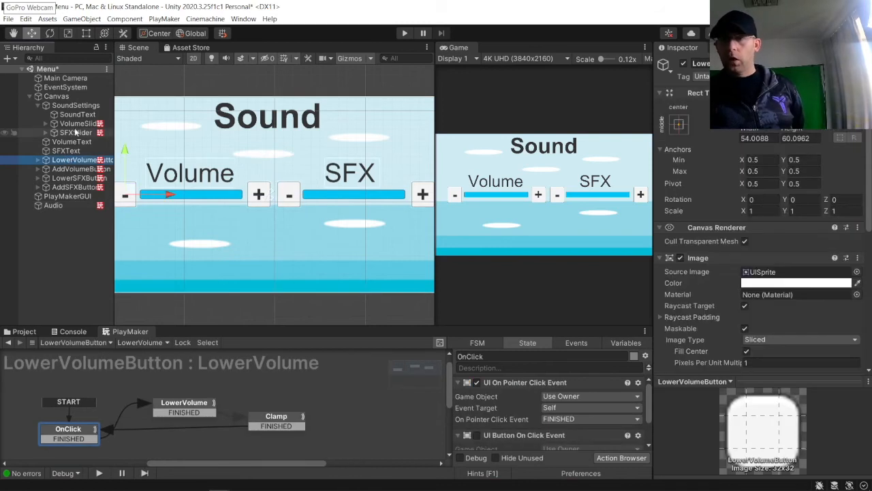
{"action": "left_click", "coordinate": [75, 132]}
{"action": "left_click", "coordinate": [77, 123]}
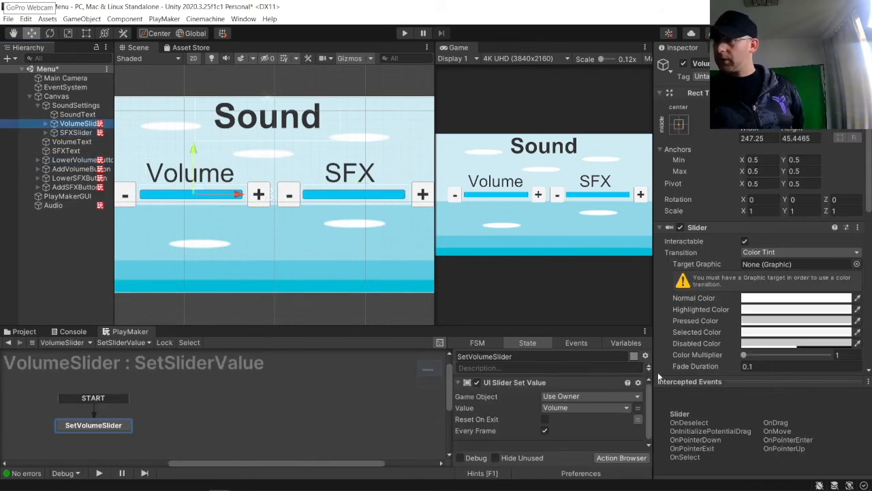
{"action": "scroll", "coordinate": [726, 342], "scroll_direction": "down", "scroll_amount": 10}
{"action": "left_click", "coordinate": [772, 154]}
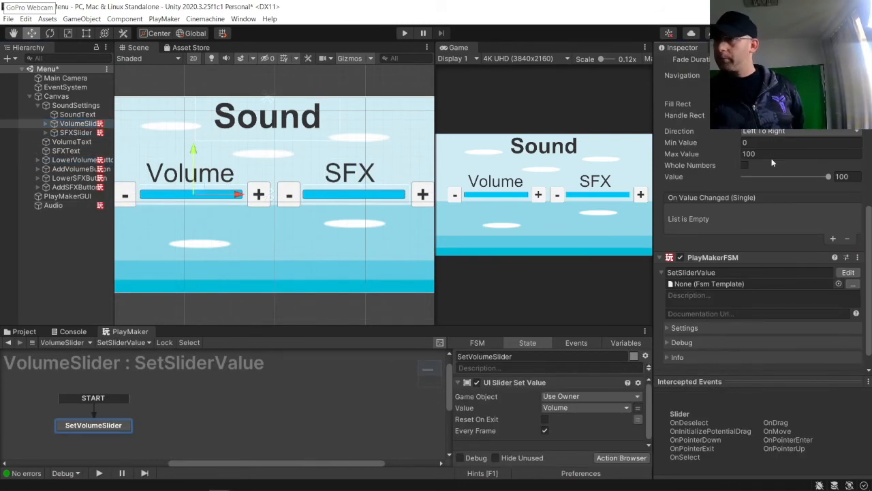
{"action": "type", "text": "1"}
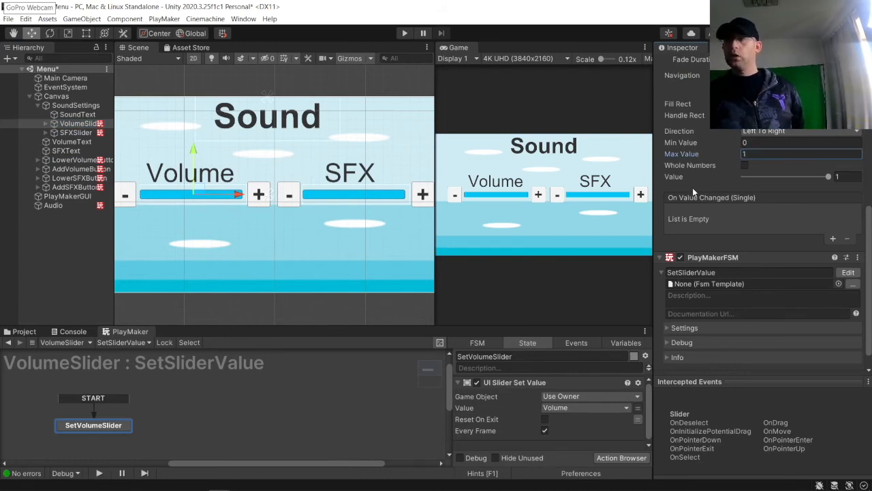
Step: Review the Add Volume button's Float Add and Float Clamp settings
{"action": "left_click", "coordinate": [79, 170]}
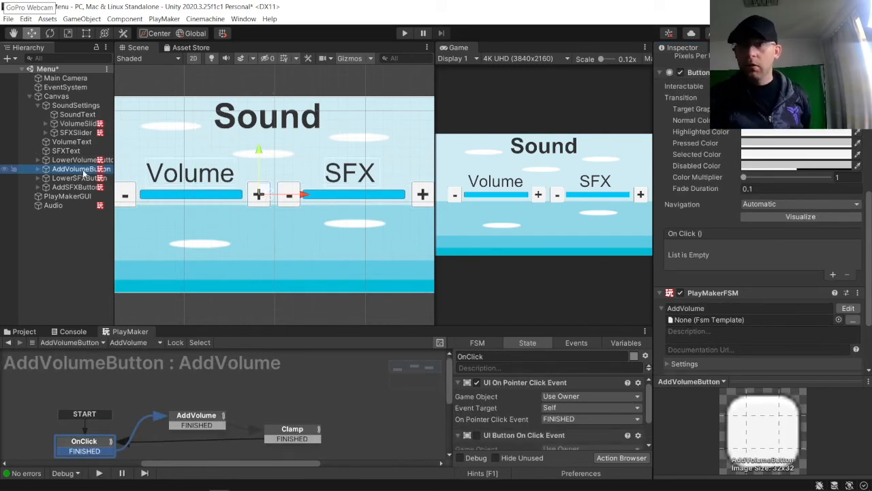
{"action": "left_click", "coordinate": [196, 419]}
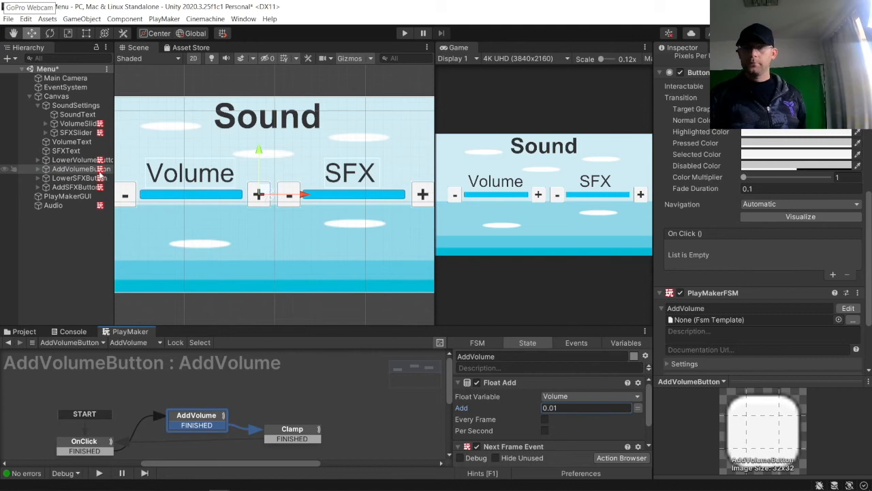
{"action": "left_click", "coordinate": [298, 440]}
{"action": "left_click", "coordinate": [565, 419]}
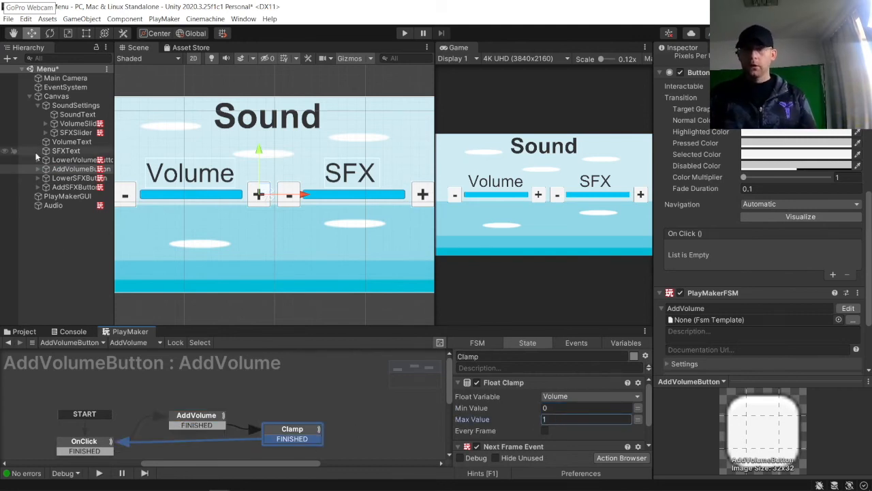
Step: Set the Lower Volume button's subtract amount to 0.01 and its Clamp maximum value to 1
{"action": "left_click", "coordinate": [74, 159]}
{"action": "left_click", "coordinate": [179, 406]}
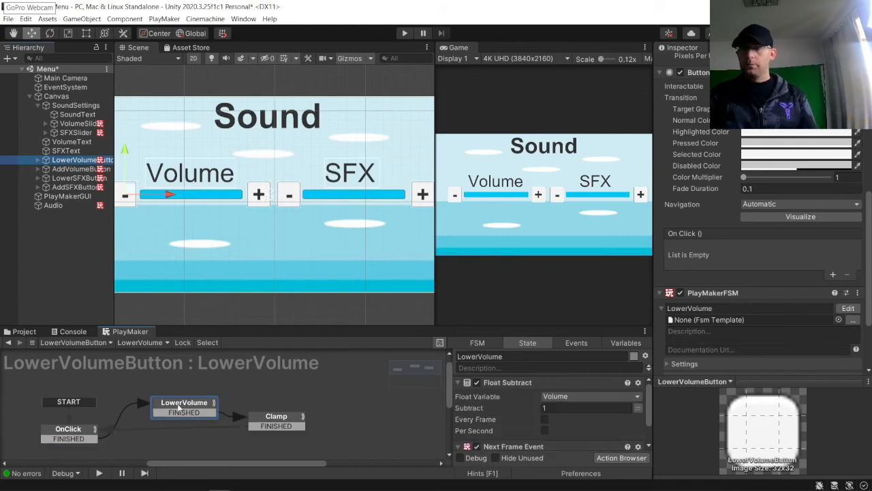
{"action": "left_click", "coordinate": [575, 409]}
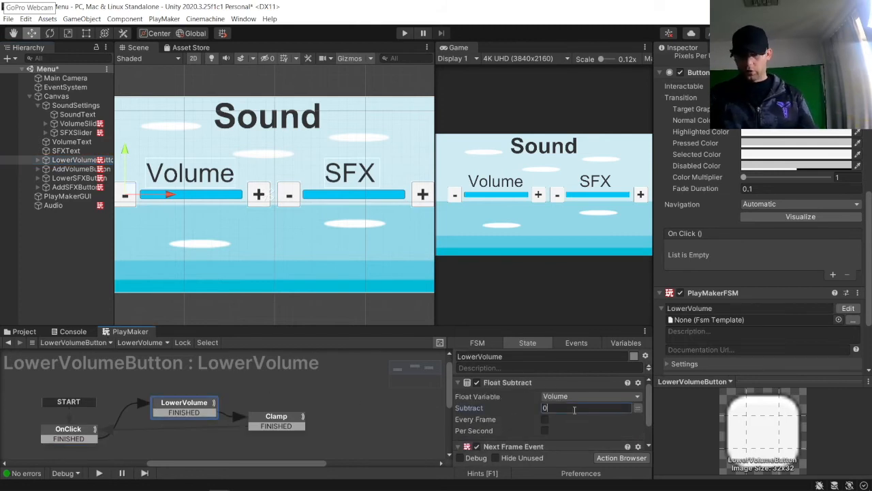
{"action": "left_click", "coordinate": [276, 420]}
{"action": "left_click", "coordinate": [556, 419]}
{"action": "type", "text": "1"}
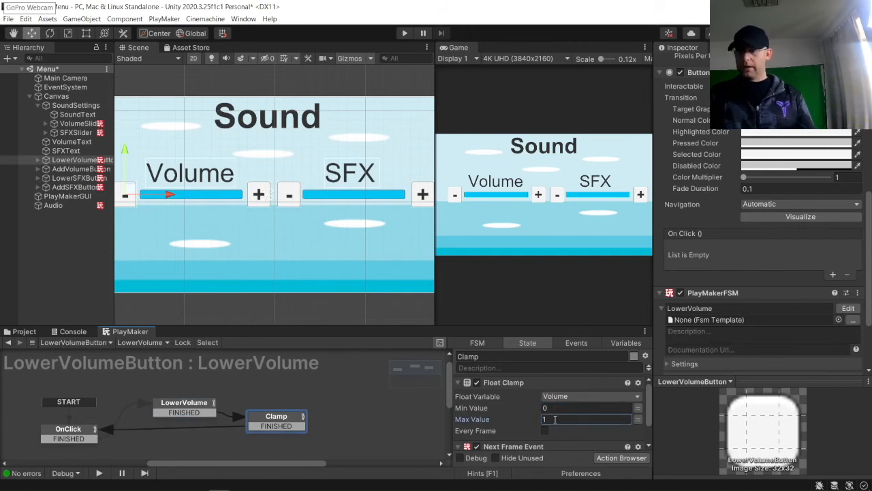
{"action": "left_click", "coordinate": [287, 375]}
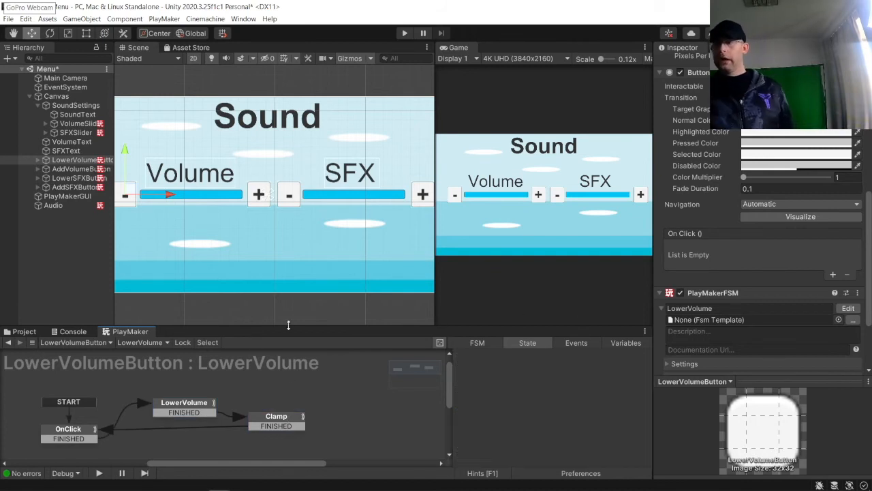
Step: Open the PlayMaker Global Variables window and set the SFX global's value to 1
{"action": "left_click", "coordinate": [302, 417]}
{"action": "left_click", "coordinate": [625, 343]}
{"action": "left_click", "coordinate": [645, 355]}
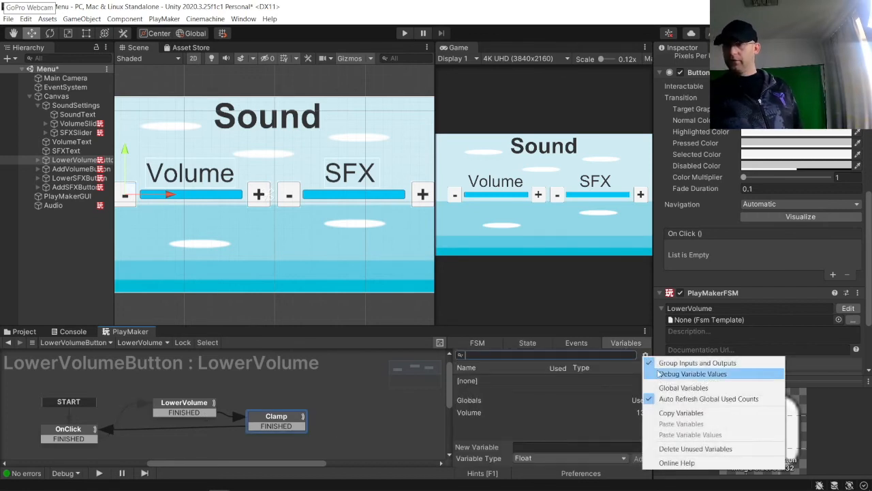
{"action": "left_click", "coordinate": [682, 387]}
{"action": "left_click", "coordinate": [709, 305]}
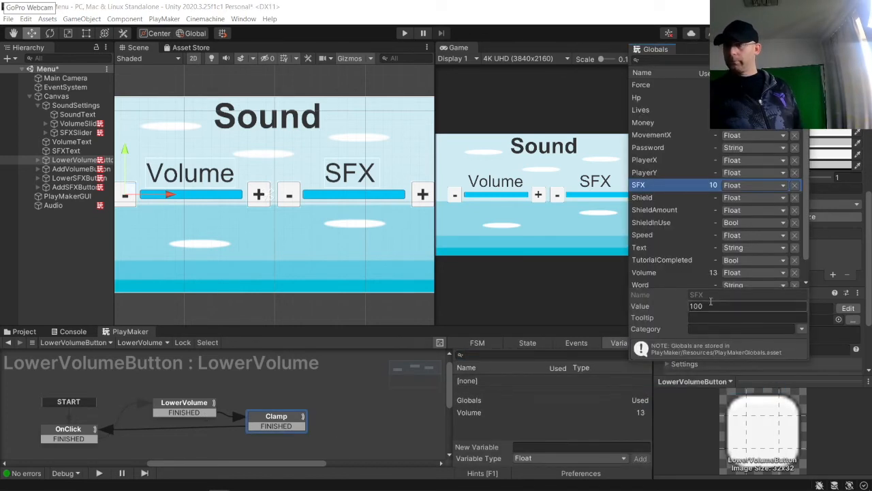
{"action": "type", "text": "1"}
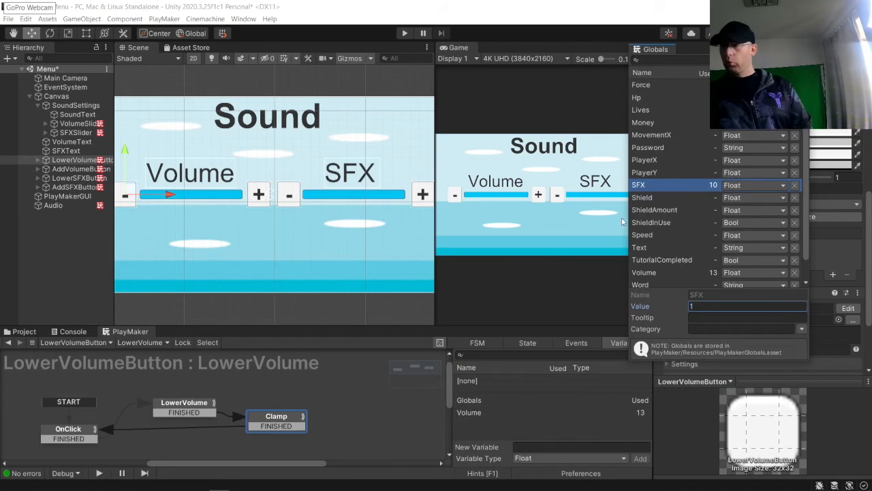
{"action": "left_click", "coordinate": [656, 275]}
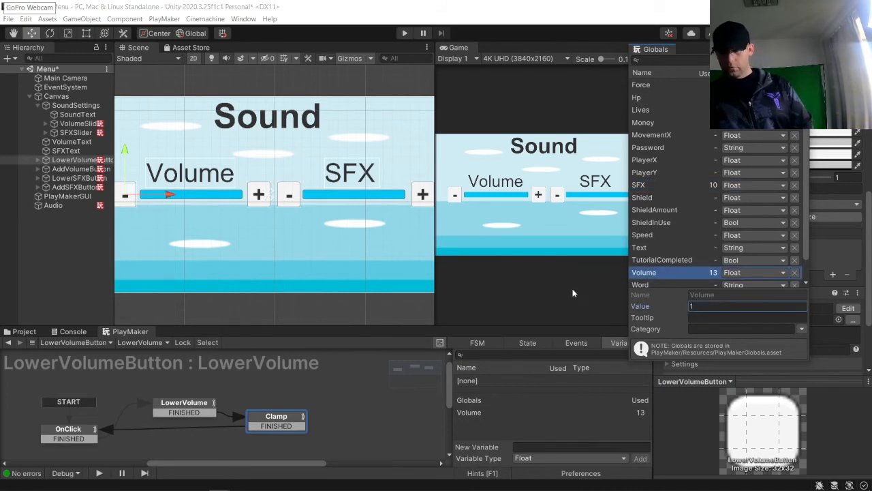
Step: Run the game and lower the Volume slider to empty with its minus button, then close the globals and stop
{"action": "left_click", "coordinate": [323, 291]}
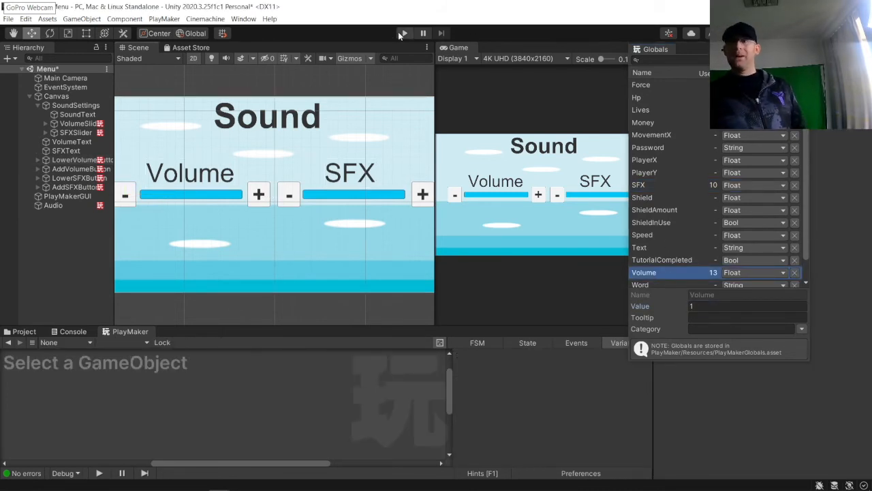
{"action": "left_click", "coordinate": [402, 33]}
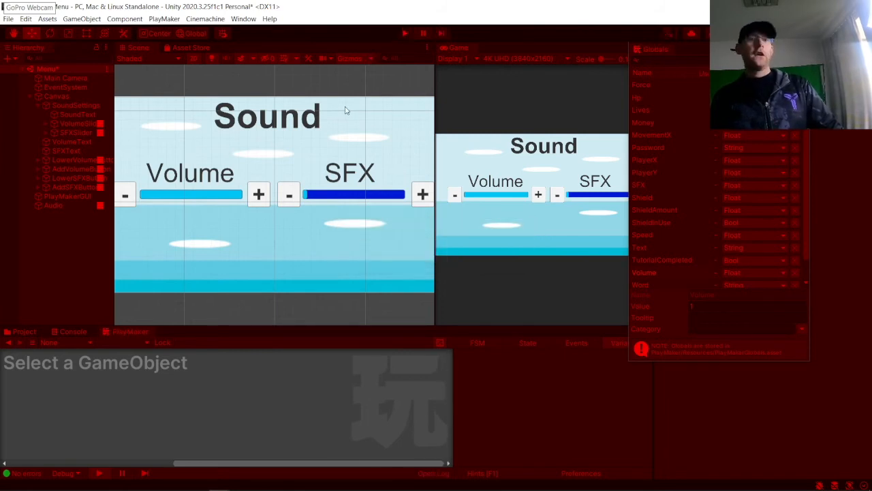
{"action": "left_click", "coordinate": [455, 195]}
{"action": "left_click", "coordinate": [455, 196]}
{"action": "left_click", "coordinate": [455, 195]}
{"action": "left_click", "coordinate": [454, 198]}
{"action": "left_click", "coordinate": [454, 198]}
{"action": "left_click", "coordinate": [455, 197]}
{"action": "left_click", "coordinate": [455, 197]}
{"action": "left_click", "coordinate": [455, 198]}
{"action": "left_click", "coordinate": [455, 198]}
{"action": "left_click", "coordinate": [454, 198]}
{"action": "left_click", "coordinate": [455, 197]}
{"action": "left_click", "coordinate": [455, 197]}
{"action": "left_click", "coordinate": [455, 197]}
{"action": "left_click", "coordinate": [454, 198]}
{"action": "left_click", "coordinate": [454, 197]}
{"action": "left_click", "coordinate": [454, 198]}
{"action": "left_click", "coordinate": [454, 198]}
{"action": "left_click", "coordinate": [454, 198]}
{"action": "left_click", "coordinate": [455, 197]}
{"action": "left_click", "coordinate": [455, 198]}
{"action": "left_click", "coordinate": [455, 198]}
{"action": "left_click", "coordinate": [455, 197]}
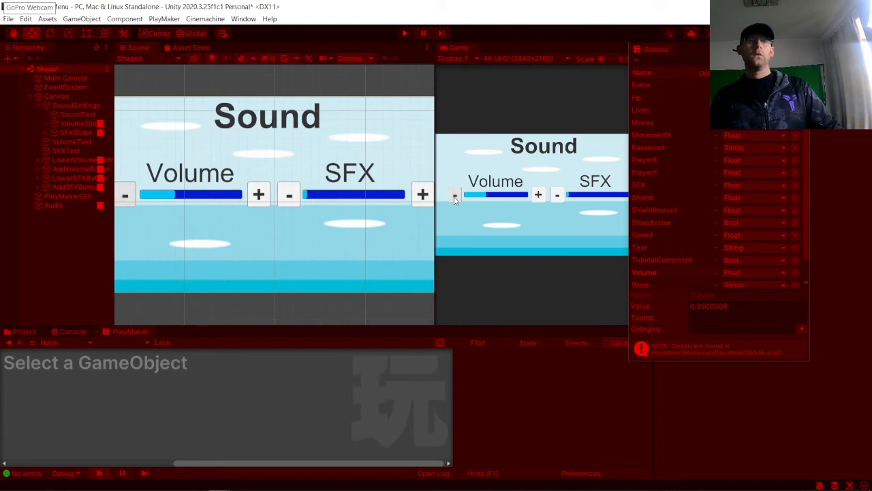
{"action": "left_click", "coordinate": [454, 197]}
{"action": "left_click", "coordinate": [454, 197]}
{"action": "left_click", "coordinate": [454, 197]}
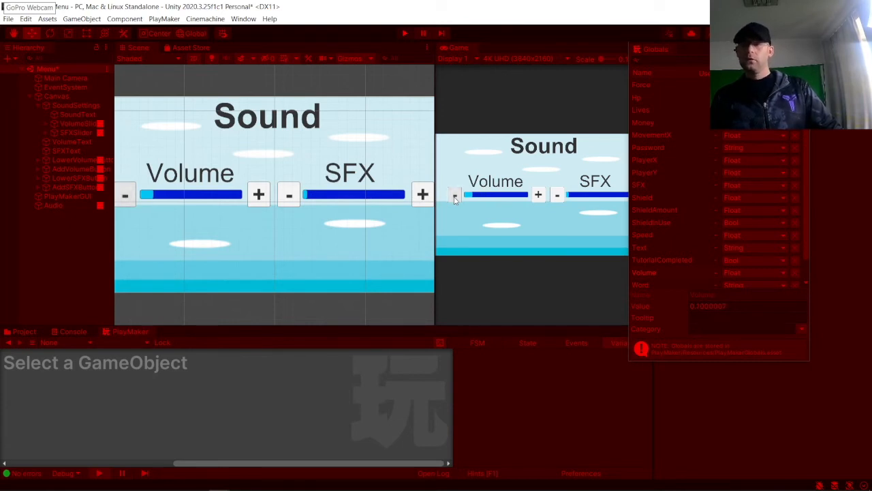
{"action": "left_click", "coordinate": [454, 197]}
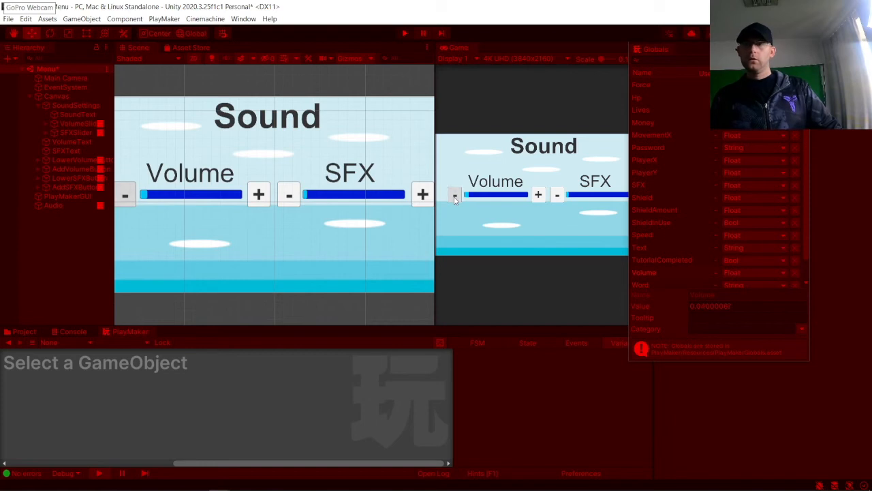
{"action": "left_click", "coordinate": [454, 198]}
{"action": "left_click", "coordinate": [454, 197]}
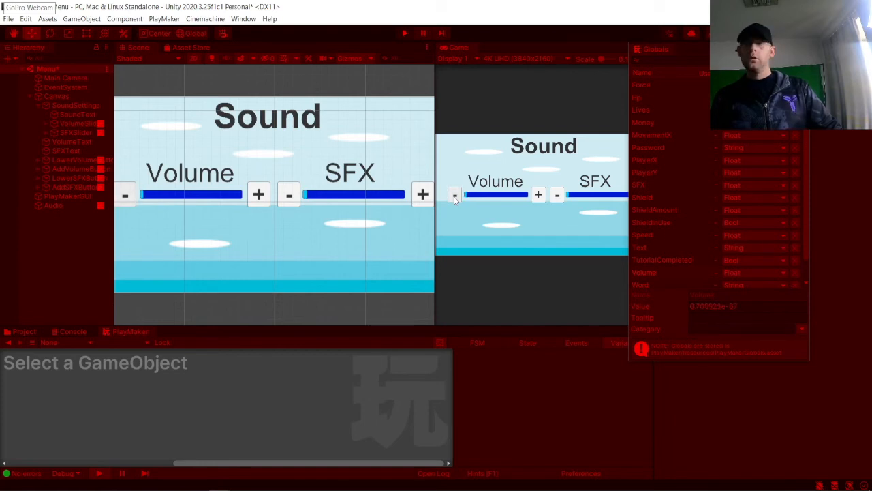
{"action": "left_click", "coordinate": [454, 197]}
{"action": "left_click", "coordinate": [454, 198]}
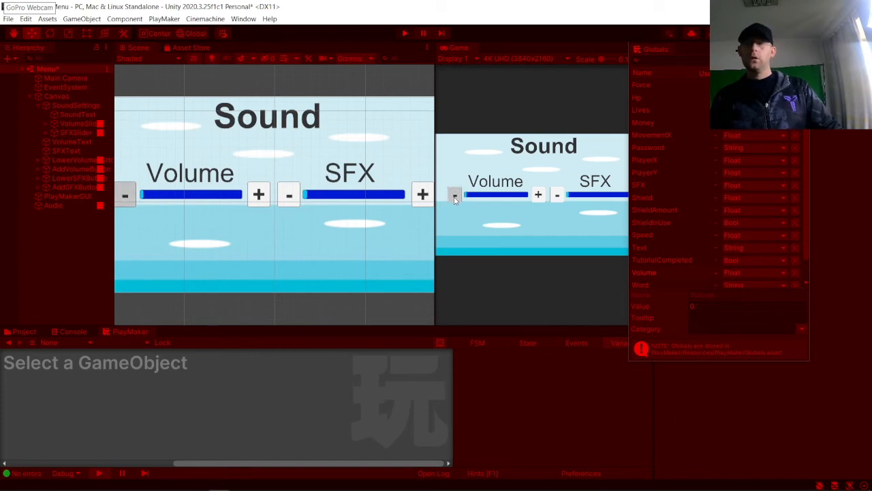
{"action": "left_click", "coordinate": [455, 198]}
{"action": "left_click", "coordinate": [538, 197]}
{"action": "left_click", "coordinate": [460, 196]}
{"action": "left_click", "coordinate": [459, 195]}
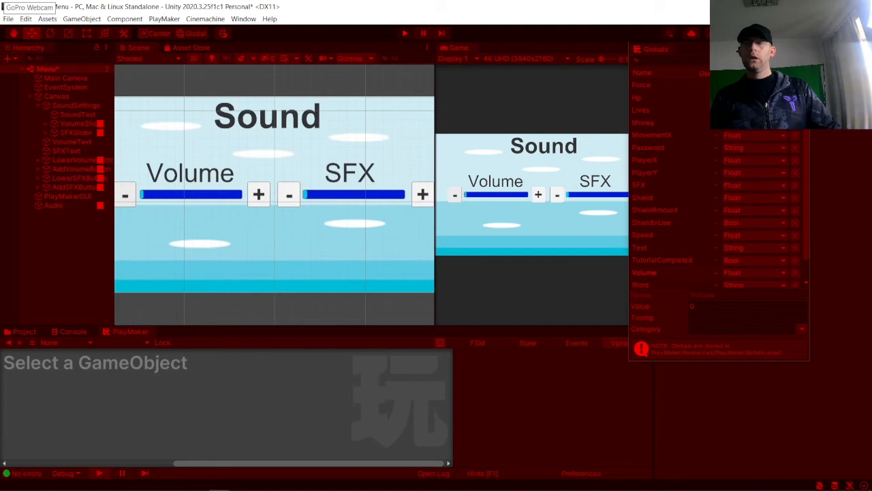
{"action": "left_click", "coordinate": [804, 45]}
{"action": "left_click", "coordinate": [404, 33]}
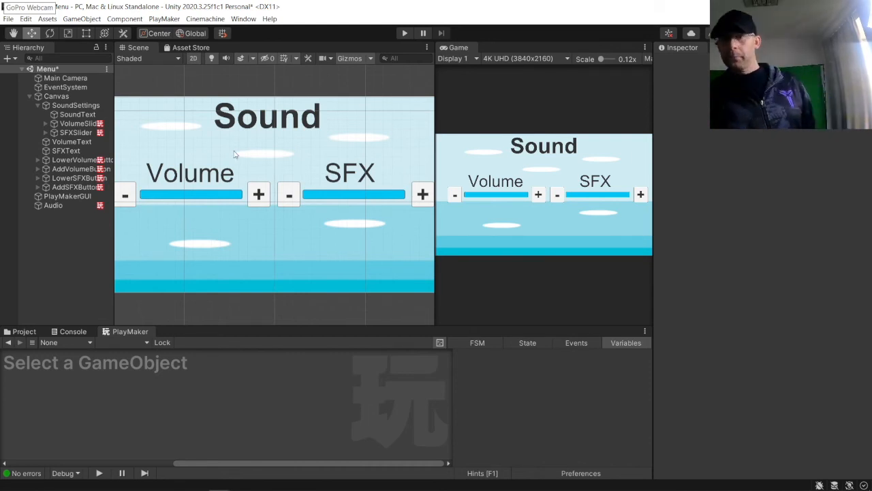
Step: Create an empty GameObject in the scene and name it Sfx
{"action": "left_click", "coordinate": [75, 204]}
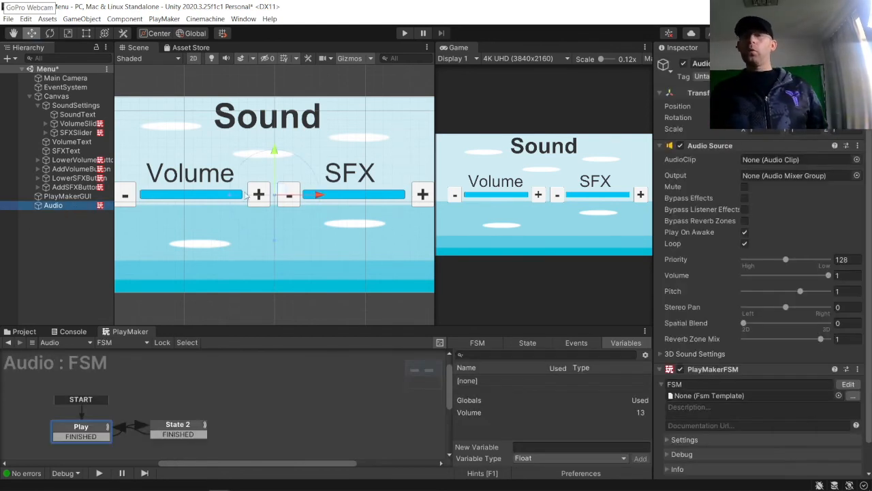
{"action": "left_click", "coordinate": [423, 199]}
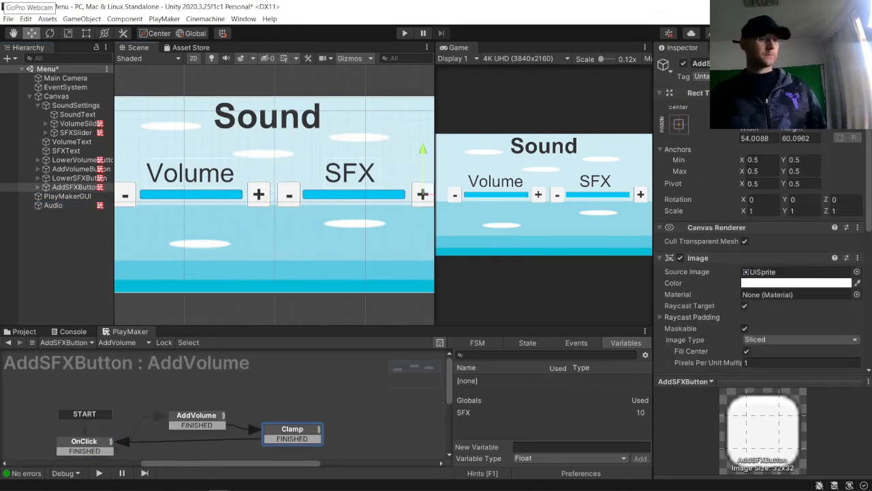
{"action": "left_click", "coordinate": [24, 332]}
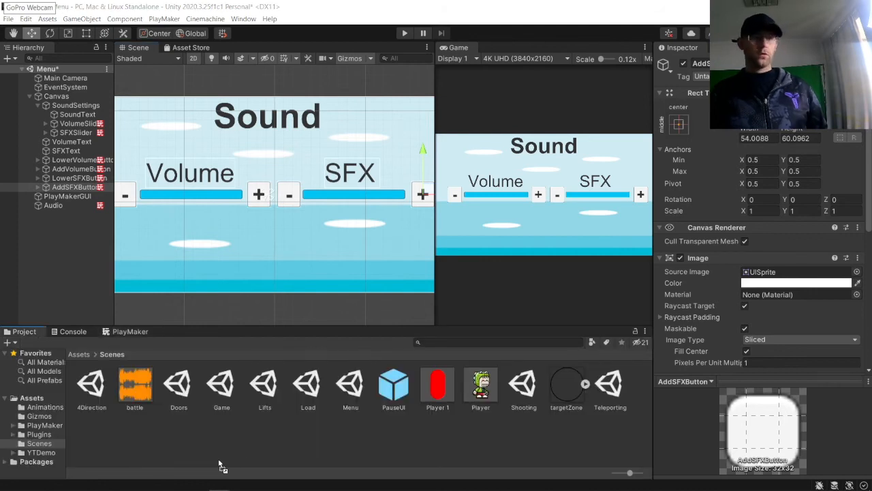
{"action": "left_click", "coordinate": [63, 244]}
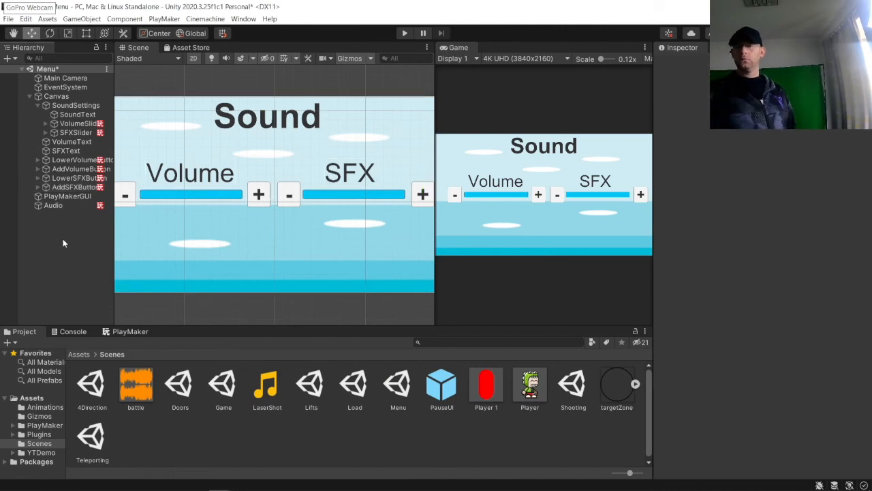
{"action": "right_click", "coordinate": [60, 222]}
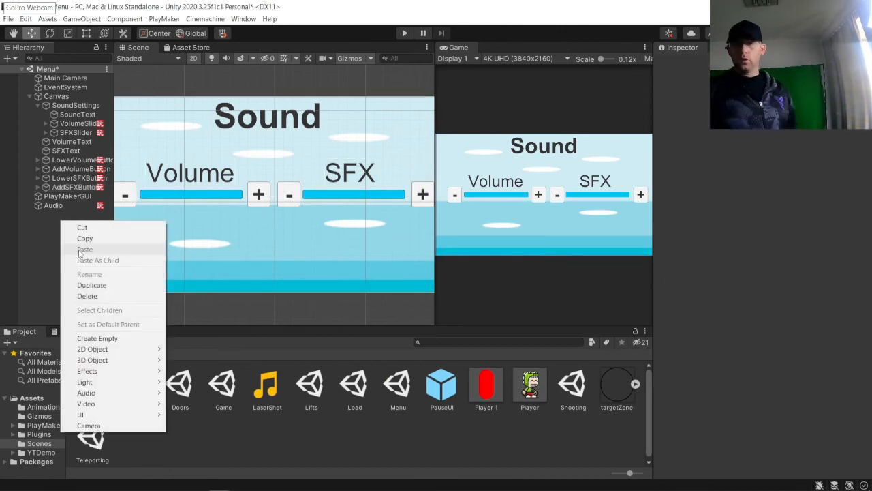
{"action": "left_click", "coordinate": [97, 336]}
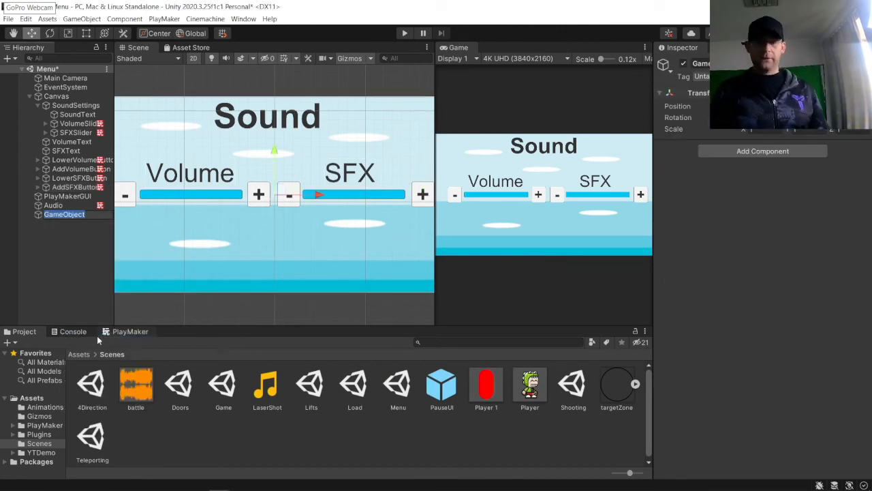
{"action": "type", "text": "Sfx"}
{"action": "key", "text": "Return"}
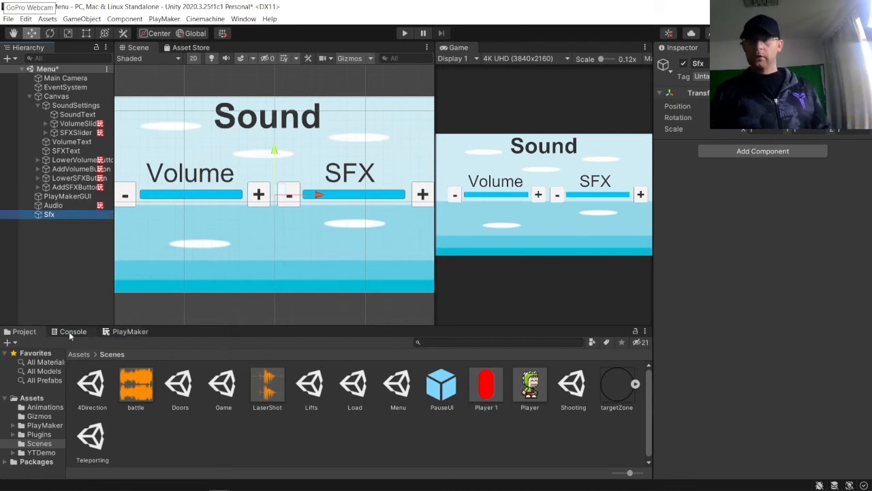
Step: Add a PlayMaker FSM to the Sfx object and add a second state to it
{"action": "left_click", "coordinate": [130, 331]}
{"action": "right_click", "coordinate": [121, 365]}
{"action": "left_click", "coordinate": [151, 373]}
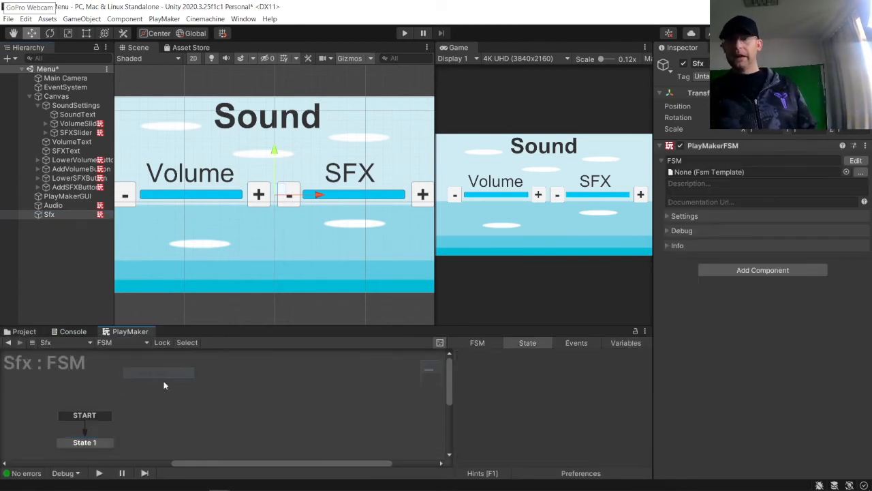
{"action": "right_click", "coordinate": [166, 378]}
{"action": "left_click", "coordinate": [217, 263]}
{"action": "left_click_drag", "start_coordinate": [96, 444], "coordinate": [96, 420]}
Step: Add FINISHED transitions to State 1 and State 2 and connect them so they loop into each other
{"action": "right_click", "coordinate": [96, 420]}
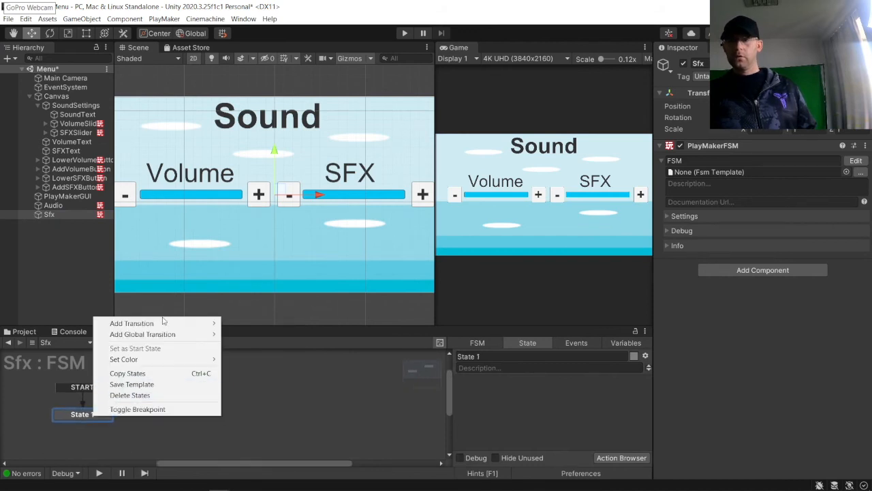
{"action": "mouse_move", "coordinate": [166, 323]}
{"action": "left_click", "coordinate": [279, 323]}
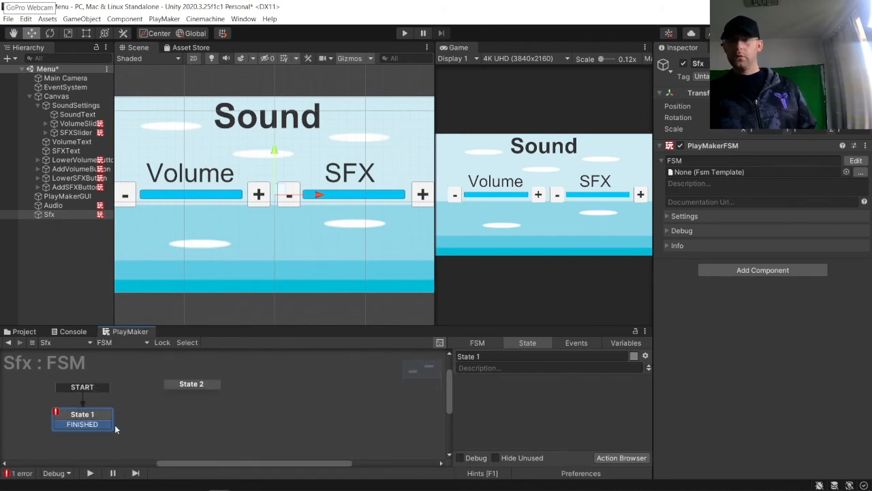
{"action": "right_click", "coordinate": [190, 384]}
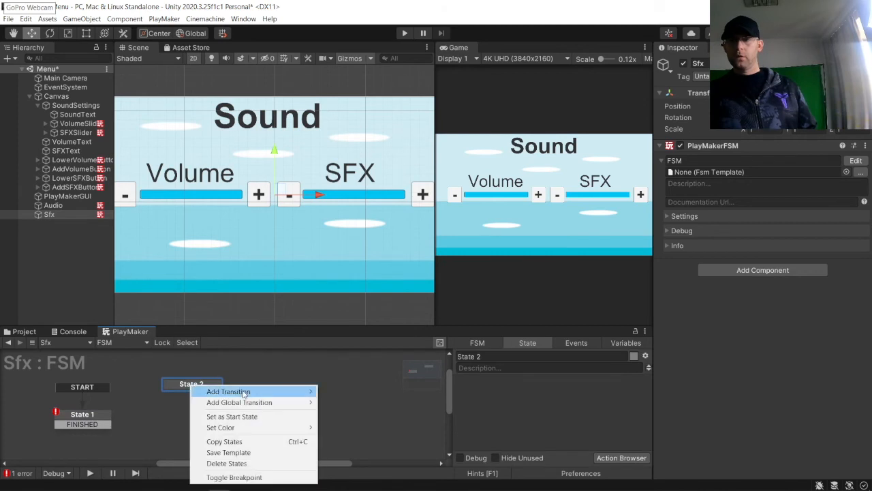
{"action": "mouse_move", "coordinate": [246, 392]}
{"action": "left_click", "coordinate": [344, 391]}
{"action": "left_click", "coordinate": [98, 425]}
{"action": "left_click_drag", "start_coordinate": [99, 424], "coordinate": [173, 389]}
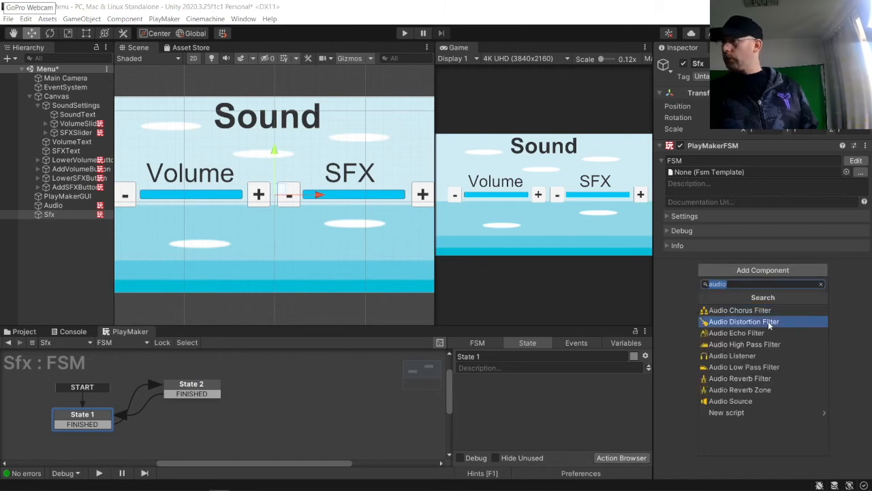
Step: Add an Audio Source component to the Sfx object
{"action": "left_click", "coordinate": [742, 403]}
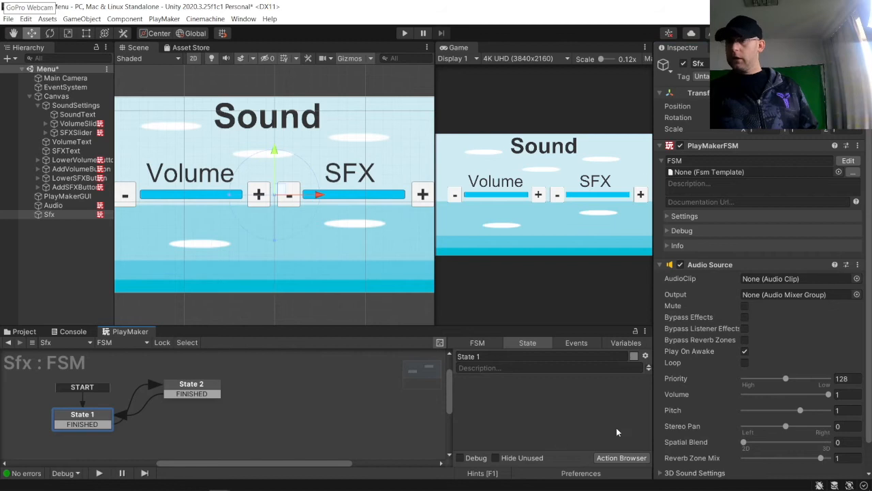
Step: Add a Get Key Down action to State 1 that sends FINISHED when the Return key is pressed
{"action": "left_click", "coordinate": [621, 457]}
{"action": "type", "text": "get key dpown"}
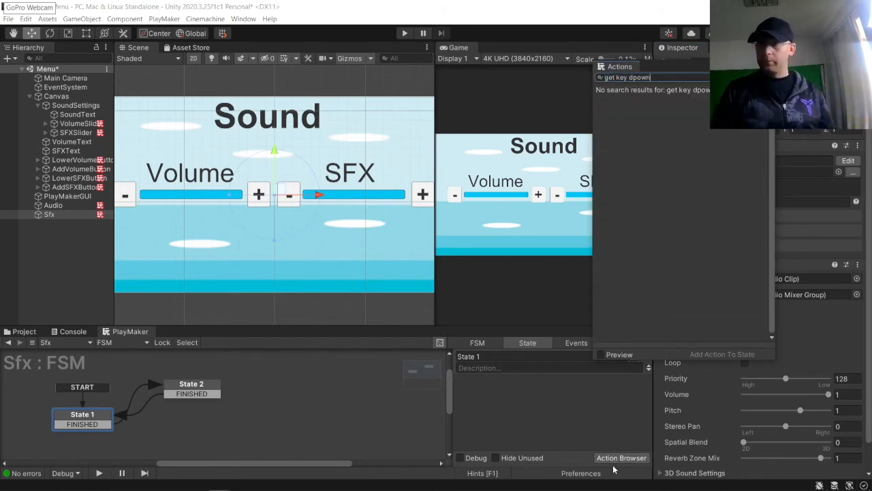
{"action": "key", "text": "BackSpace"}
{"action": "key", "text": "BackSpace"}
{"action": "key", "text": "BackSpace"}
{"action": "key", "text": "BackSpace"}
{"action": "key", "text": "Return"}
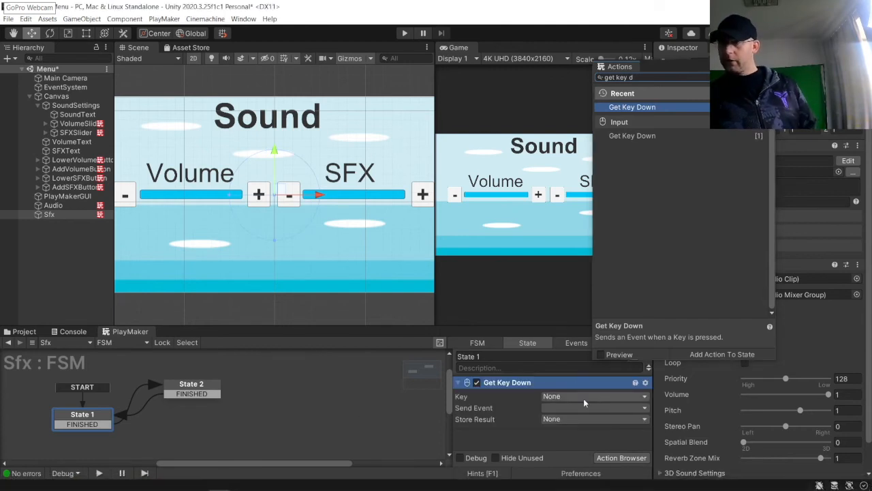
{"action": "left_click", "coordinate": [613, 396]}
{"action": "left_click", "coordinate": [567, 81]}
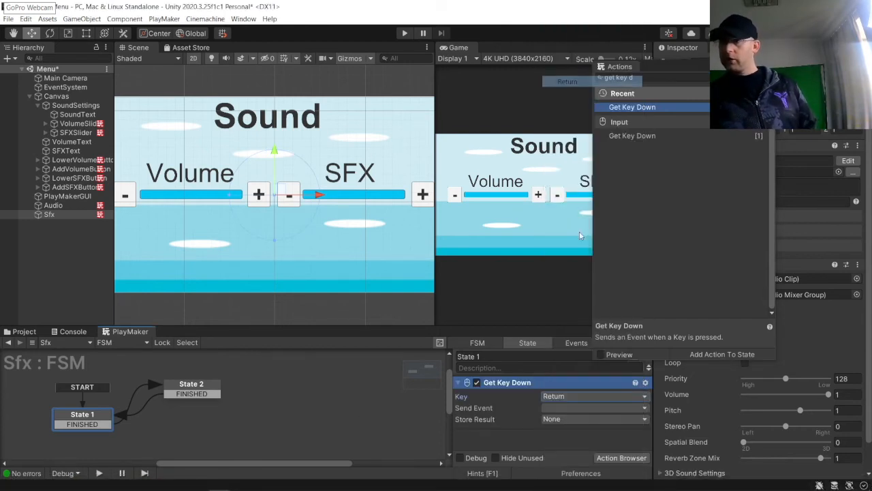
{"action": "left_click", "coordinate": [564, 408]}
{"action": "left_click", "coordinate": [566, 429]}
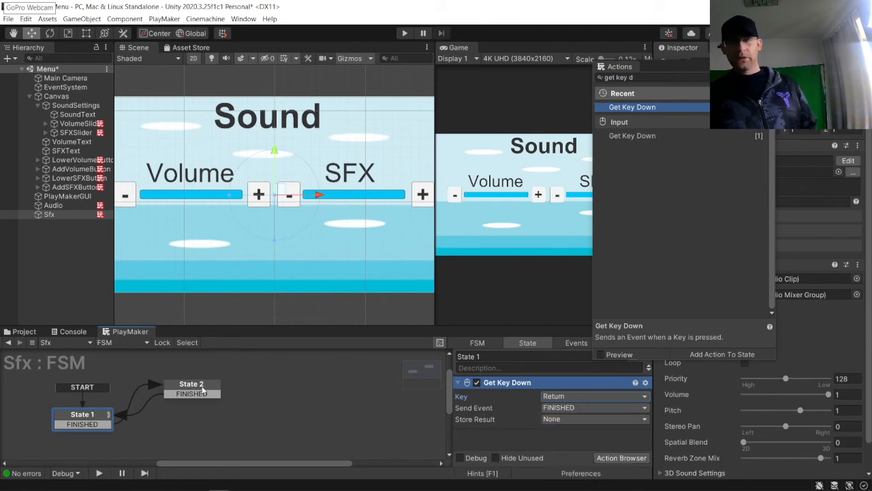
Step: Add an Audio Play action to State 2 with LaserShot as one-shot clip, Volume bound to the SFX global, and FINISHED finished event
{"action": "left_click", "coordinate": [203, 390]}
{"action": "key", "text": "Escape"}
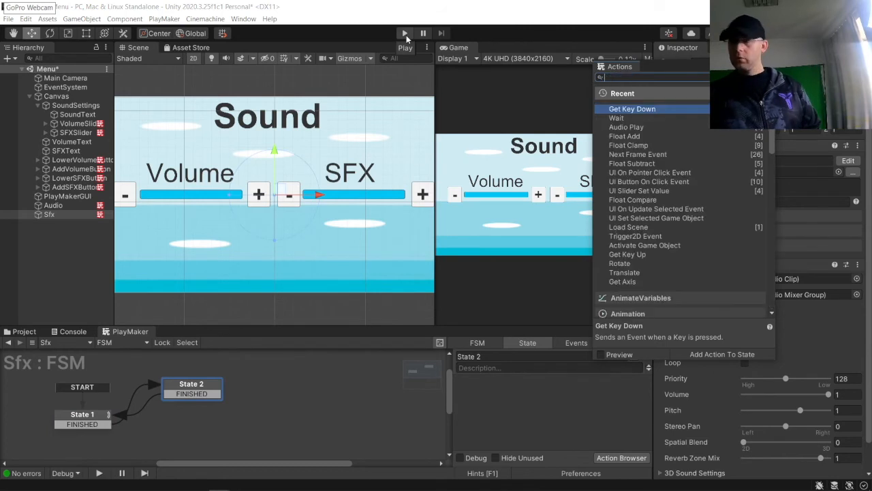
{"action": "double_click", "coordinate": [641, 128]}
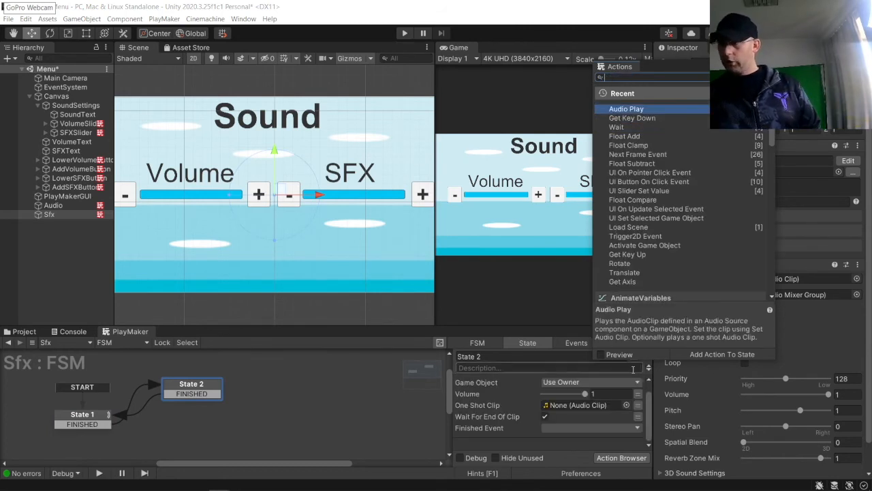
{"action": "left_click", "coordinate": [626, 405]}
{"action": "double_click", "coordinate": [577, 204]}
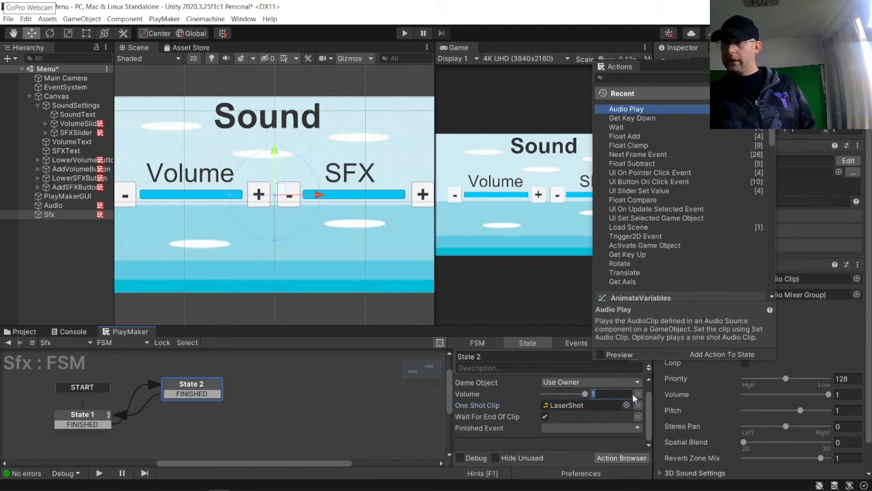
{"action": "left_click", "coordinate": [638, 394]}
{"action": "left_click", "coordinate": [586, 393]}
{"action": "mouse_move", "coordinate": [587, 417]}
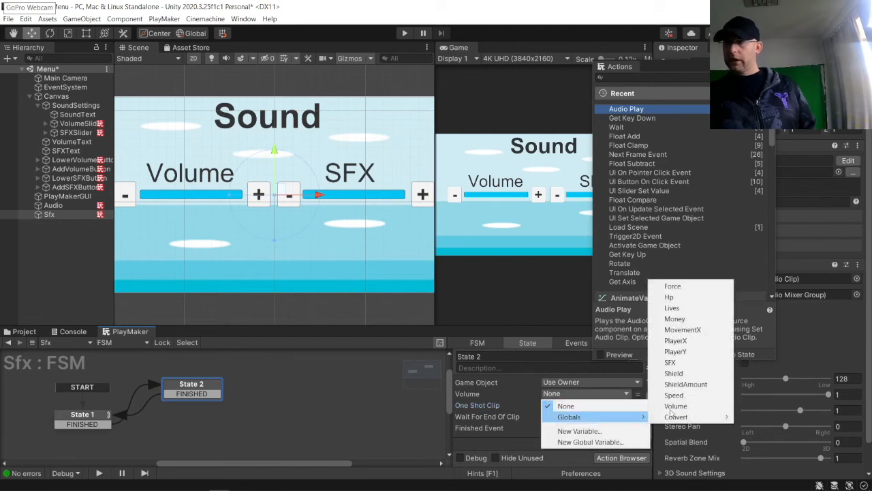
{"action": "left_click", "coordinate": [689, 363]}
{"action": "left_click", "coordinate": [586, 429]}
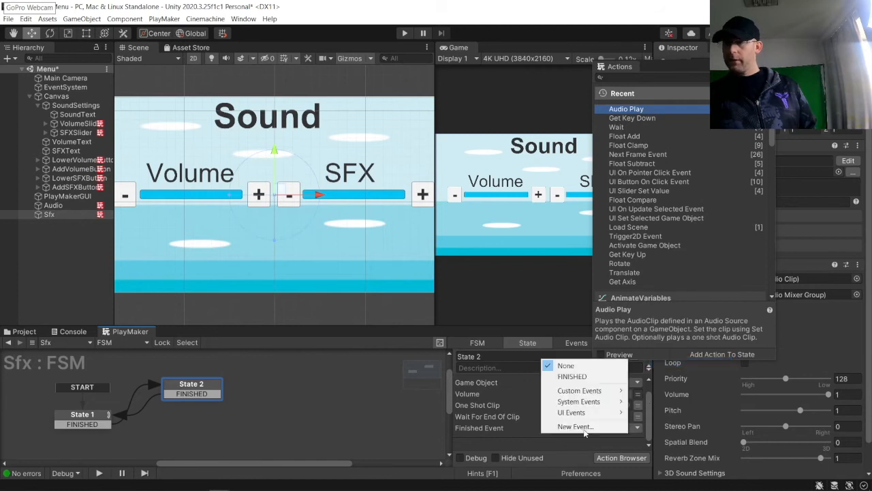
{"action": "left_click", "coordinate": [594, 375]}
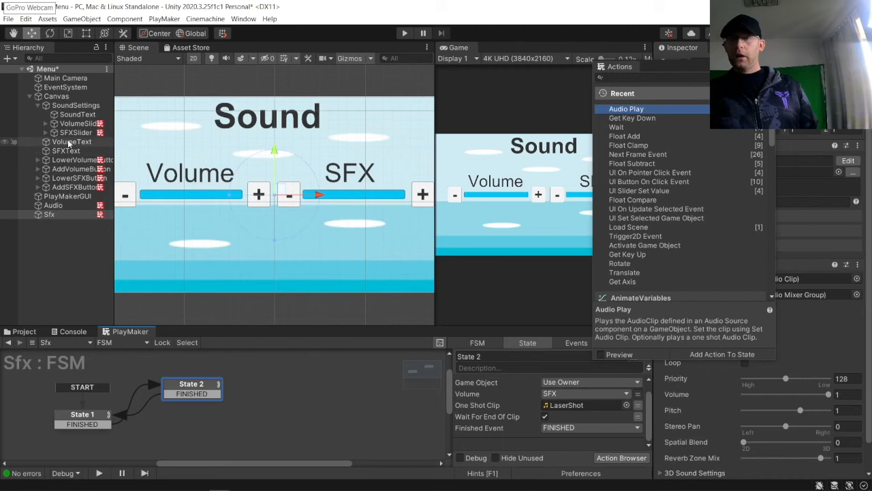
Step: Set the Clamp state's Max Value to 1 in both the LowerSFXButton and AddSFXButton FSMs
{"action": "left_click", "coordinate": [75, 178]}
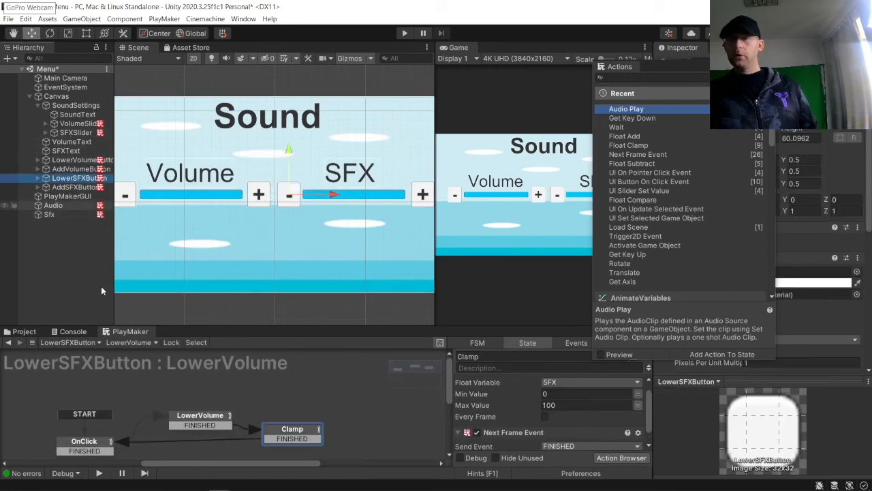
{"action": "left_click", "coordinate": [202, 424]}
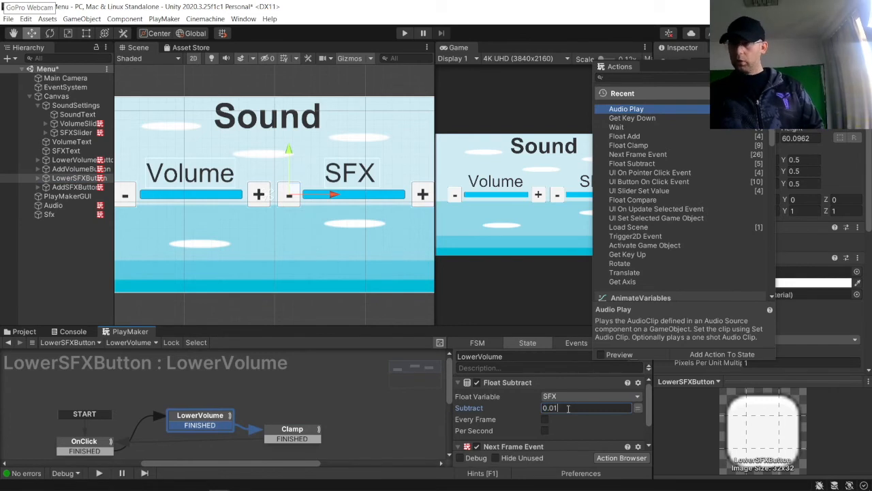
{"action": "left_click", "coordinate": [292, 429]}
{"action": "left_click", "coordinate": [579, 419]}
{"action": "type", "text": "2"}
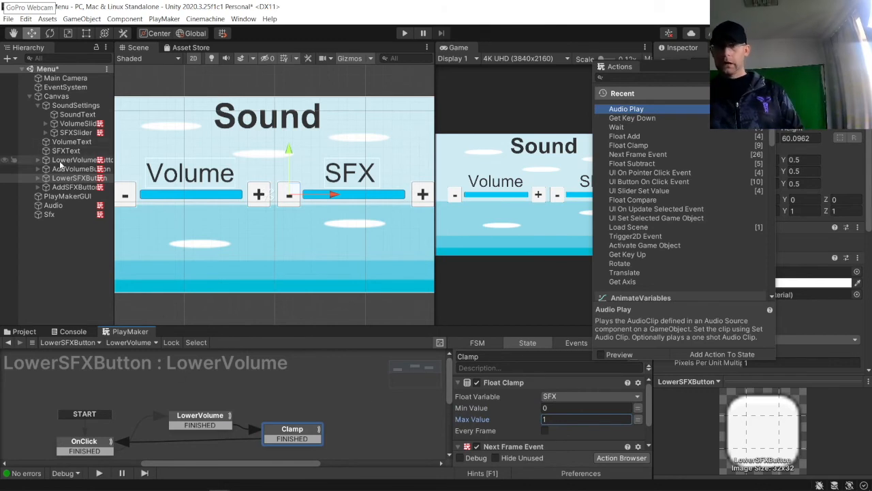
{"action": "left_click", "coordinate": [74, 187]}
{"action": "left_click", "coordinate": [555, 419]}
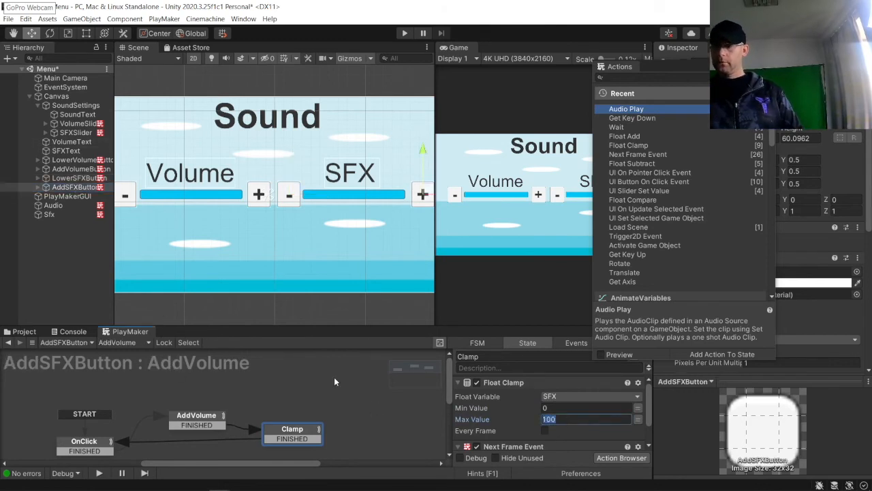
{"action": "type", "text": "0.01"}
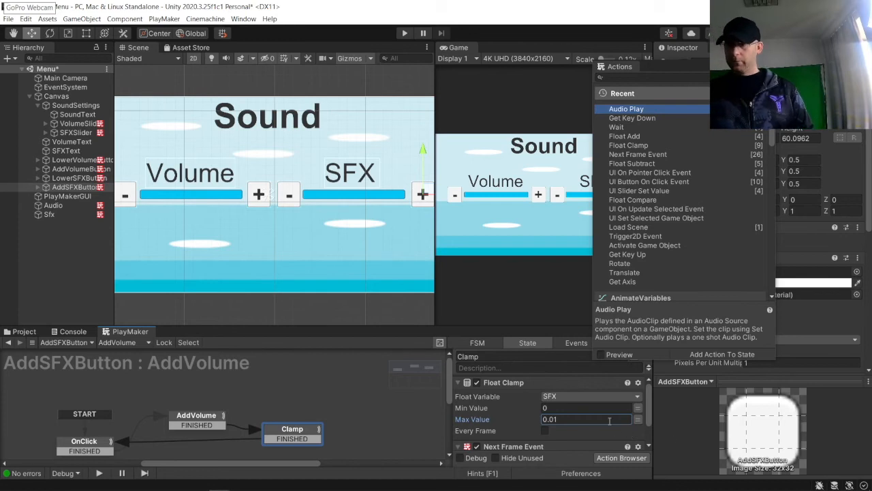
{"action": "double_click", "coordinate": [609, 421]}
{"action": "type", "text": "1"}
{"action": "left_click", "coordinate": [205, 417]}
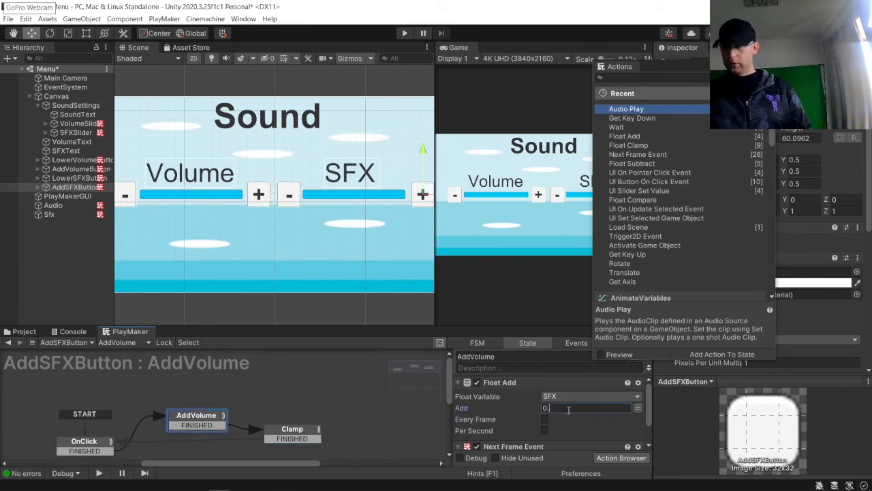
Step: Run the game with the Sfx object selected to test its FSM, then stop playing
{"action": "left_click", "coordinate": [380, 392]}
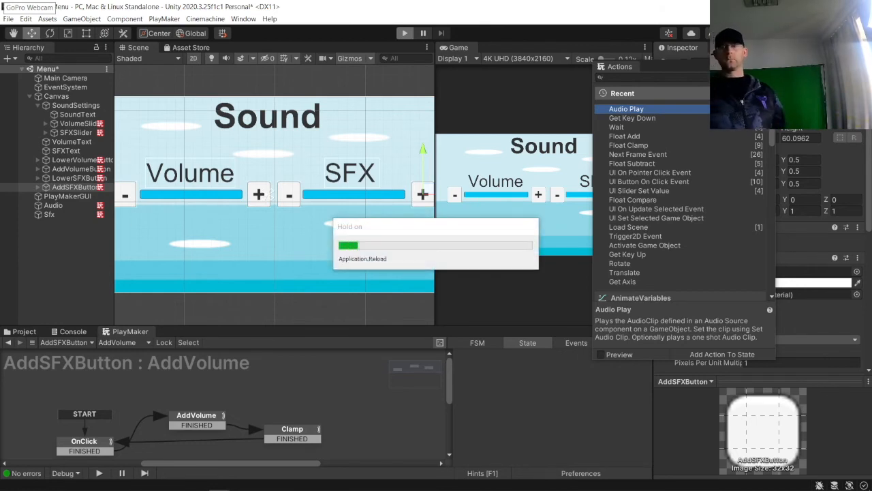
{"action": "left_click", "coordinate": [56, 214]}
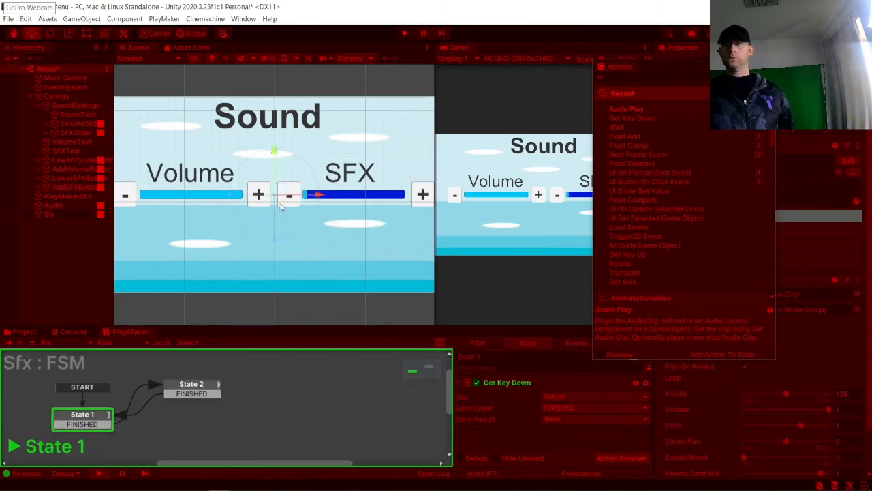
{"action": "left_click", "coordinate": [405, 34]}
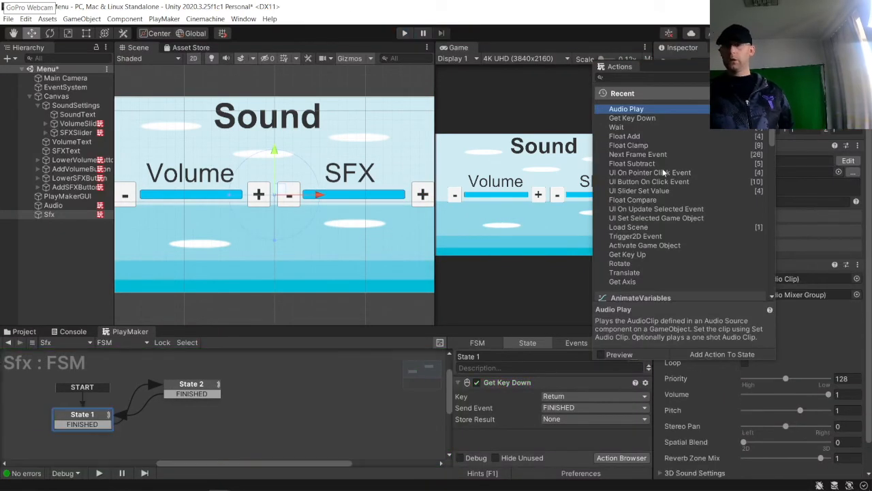
Step: Open the Global Variables window from the Sfx FSM's variables settings and review the SFX global, then close it
{"action": "left_click", "coordinate": [191, 388]}
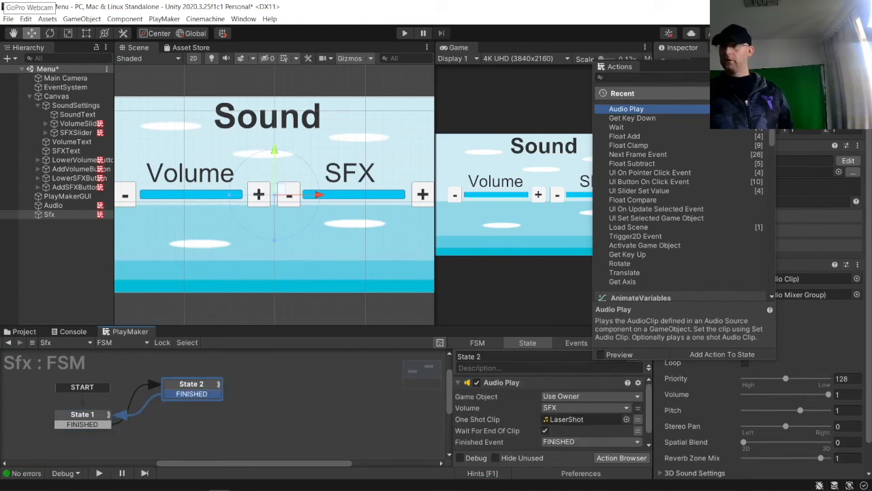
{"action": "left_click", "coordinate": [769, 65]}
{"action": "left_click", "coordinate": [625, 341]}
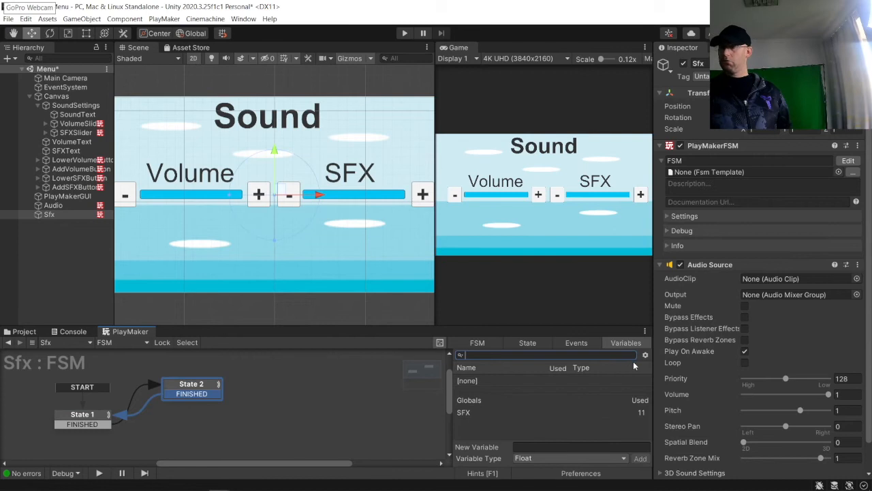
{"action": "left_click", "coordinate": [644, 355]}
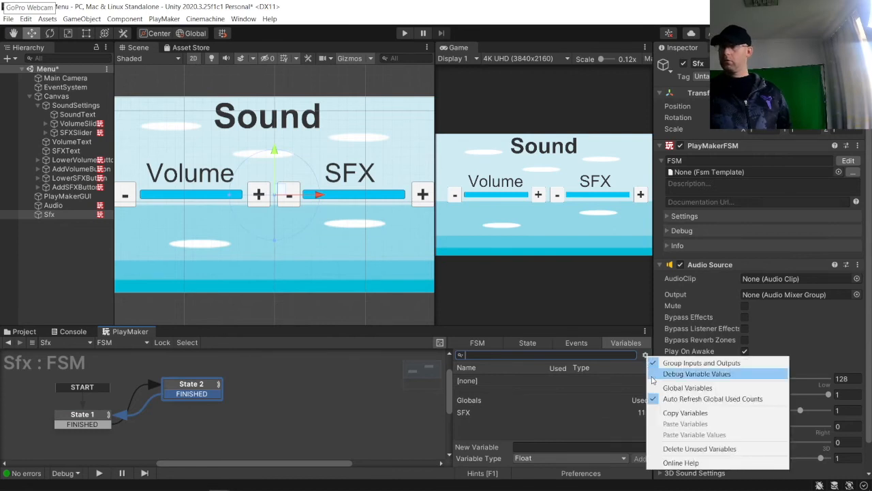
{"action": "left_click", "coordinate": [674, 386]}
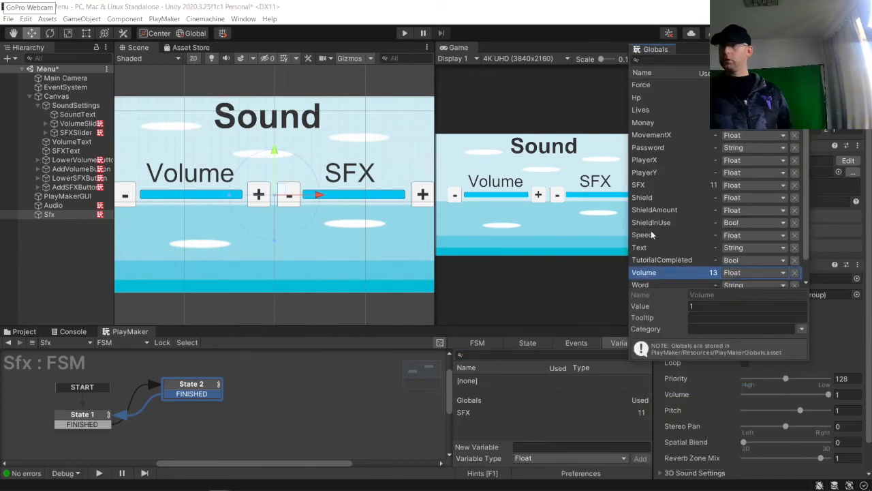
{"action": "left_click", "coordinate": [640, 186]}
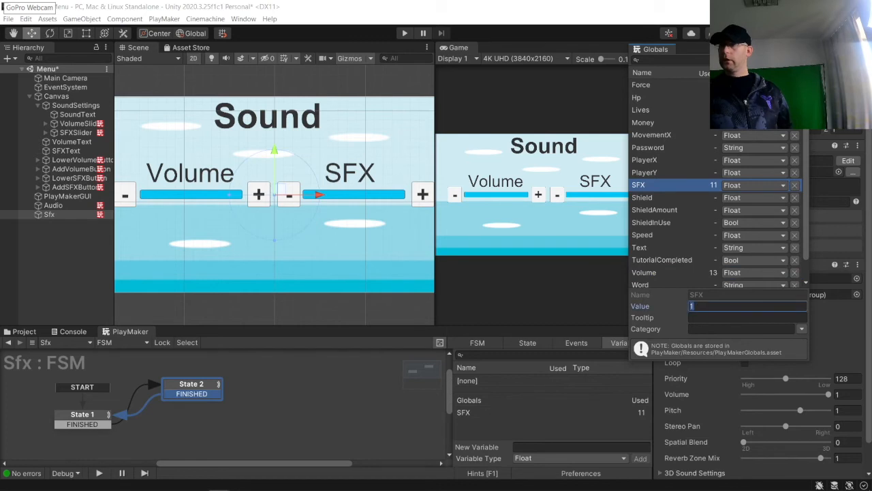
{"action": "left_click", "coordinate": [792, 47]}
{"action": "left_click", "coordinate": [855, 6]}
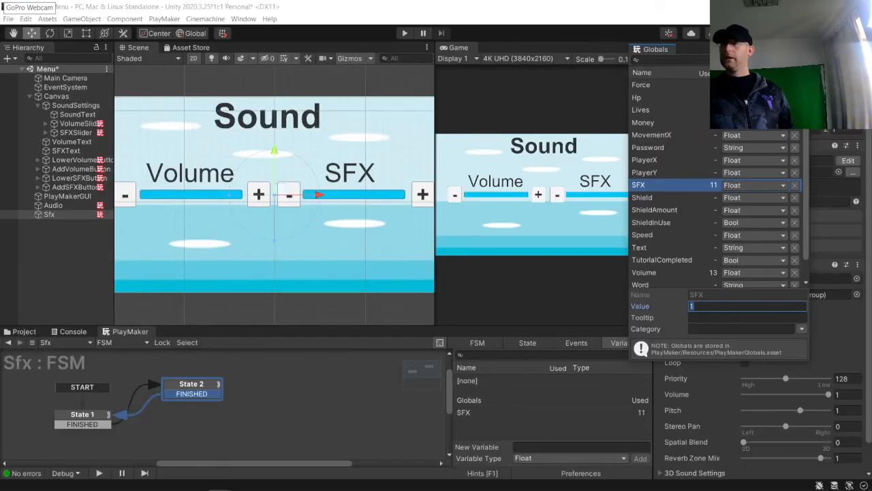
{"action": "left_click", "coordinate": [803, 48]}
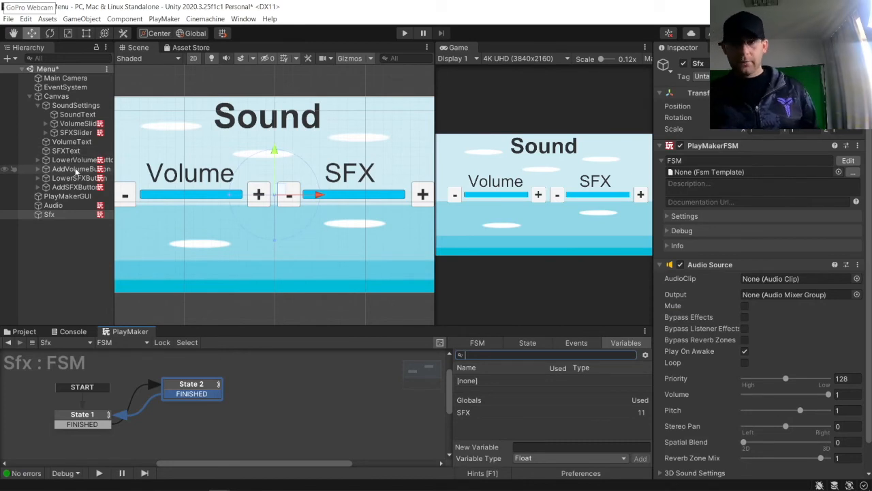
Step: Set the SFXSlider's Max Value to 1 and run the game
{"action": "left_click", "coordinate": [75, 132]}
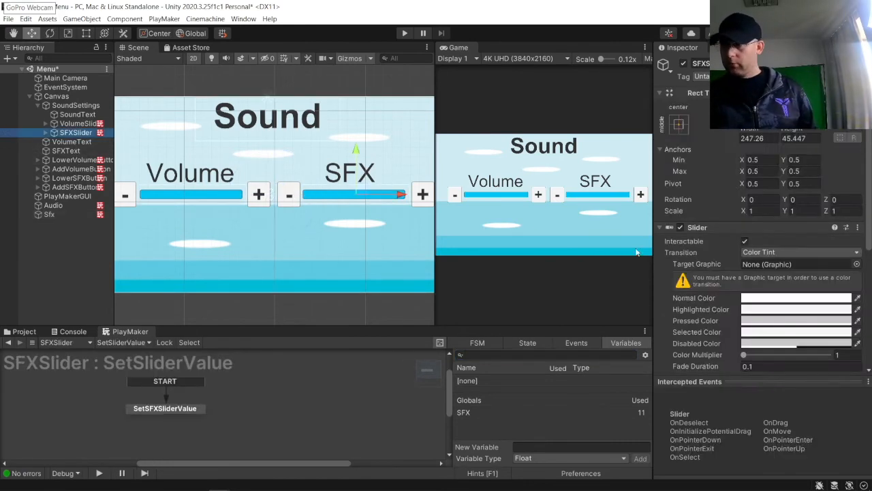
{"action": "scroll", "coordinate": [775, 269], "scroll_direction": "down", "scroll_amount": 5}
{"action": "left_click", "coordinate": [779, 154]}
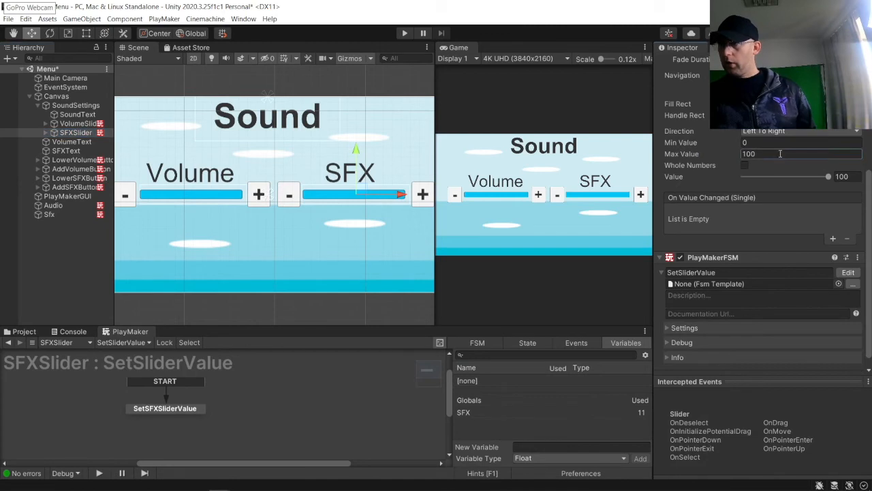
{"action": "type", "text": "1"}
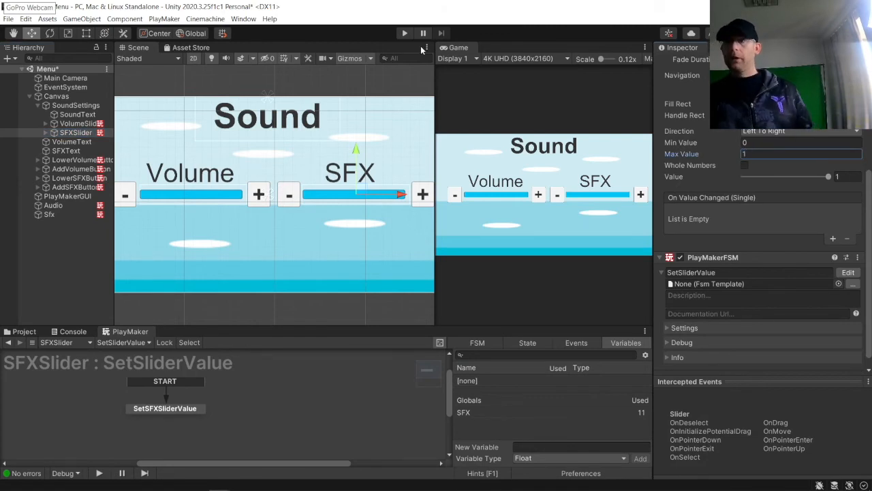
{"action": "left_click", "coordinate": [405, 33]}
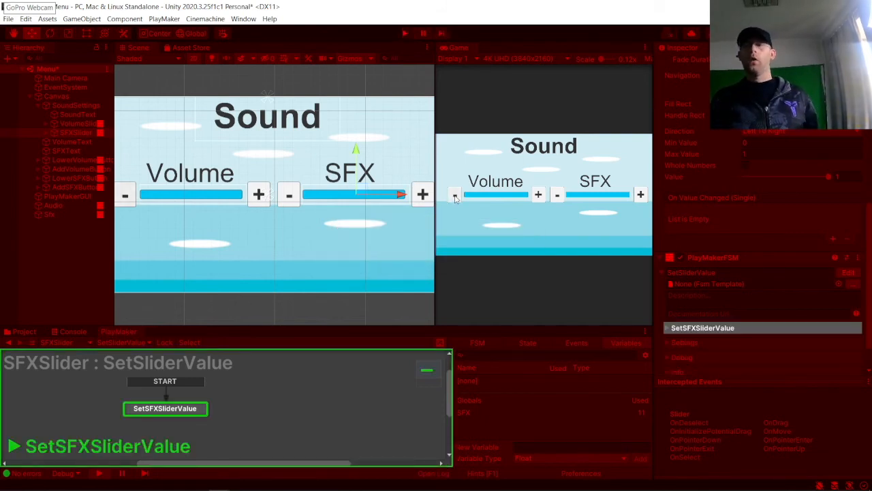
Step: Test the Volume minus button in the running game by lowering the Volume slider repeatedly
{"action": "left_click", "coordinate": [454, 196]}
{"action": "left_click", "coordinate": [454, 196]}
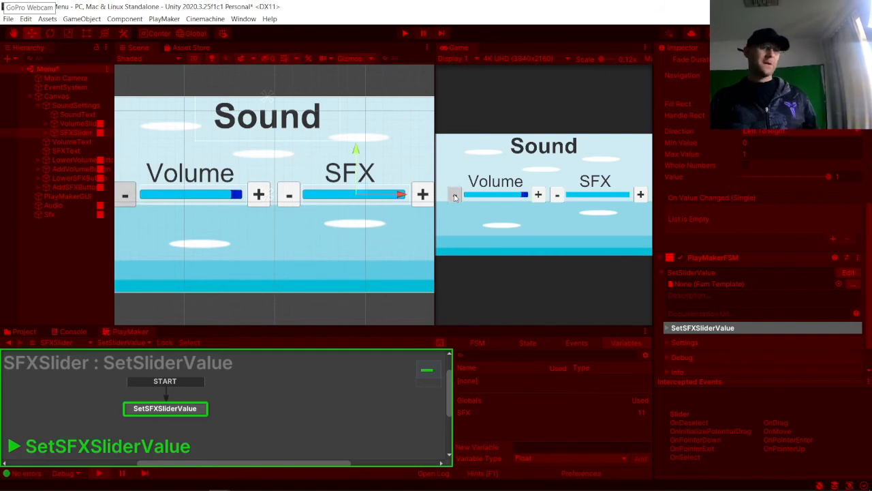
{"action": "left_click", "coordinate": [454, 196]}
{"action": "left_click", "coordinate": [455, 196]}
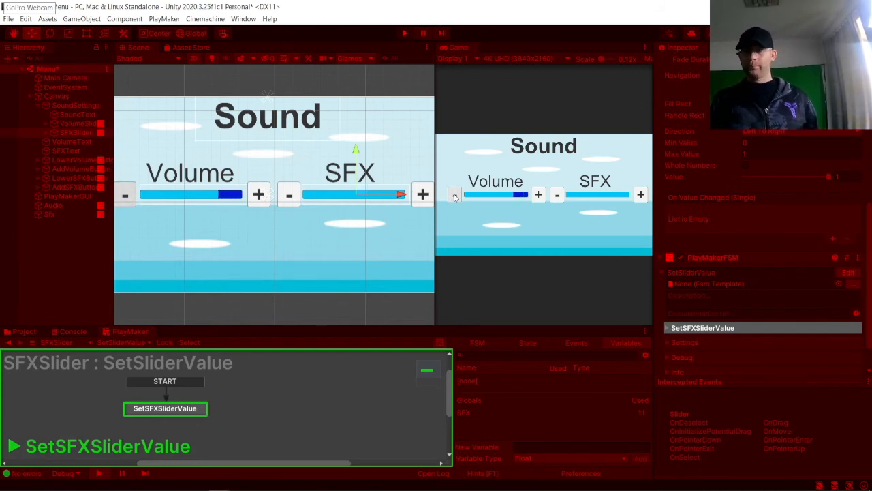
{"action": "left_click", "coordinate": [454, 196]}
{"action": "left_click", "coordinate": [455, 197]}
{"action": "left_click", "coordinate": [456, 197]}
{"action": "left_click", "coordinate": [456, 197]}
{"action": "left_click", "coordinate": [456, 197]}
{"action": "left_click", "coordinate": [455, 197]}
{"action": "left_click", "coordinate": [455, 197]}
{"action": "left_click", "coordinate": [457, 197]}
{"action": "left_click", "coordinate": [455, 197]}
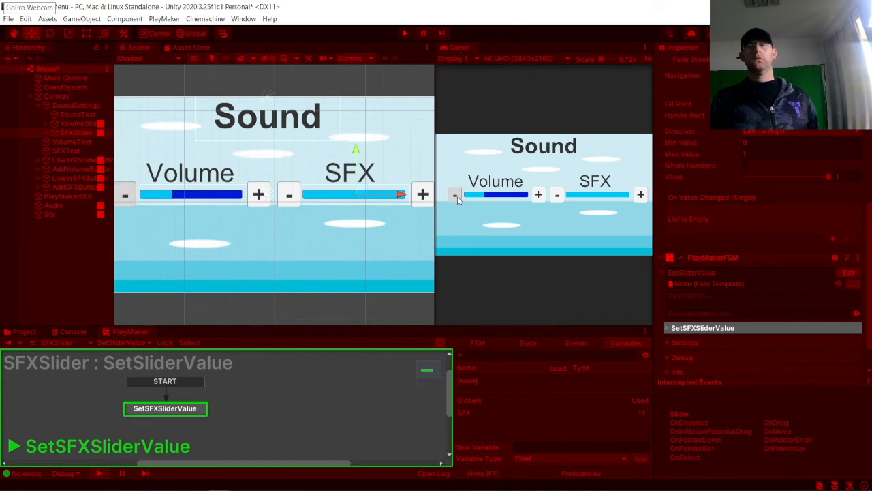
{"action": "left_click", "coordinate": [455, 197]}
{"action": "left_click", "coordinate": [455, 197]}
{"action": "left_click", "coordinate": [455, 196]}
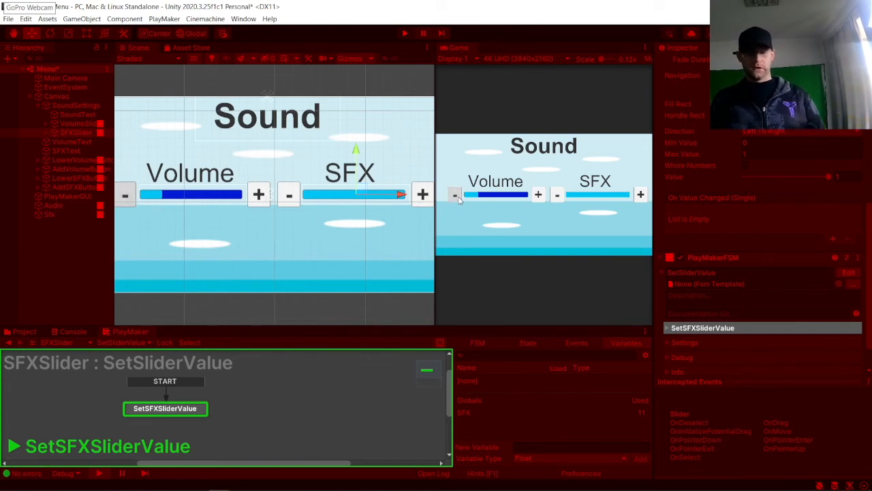
{"action": "left_click", "coordinate": [455, 197]}
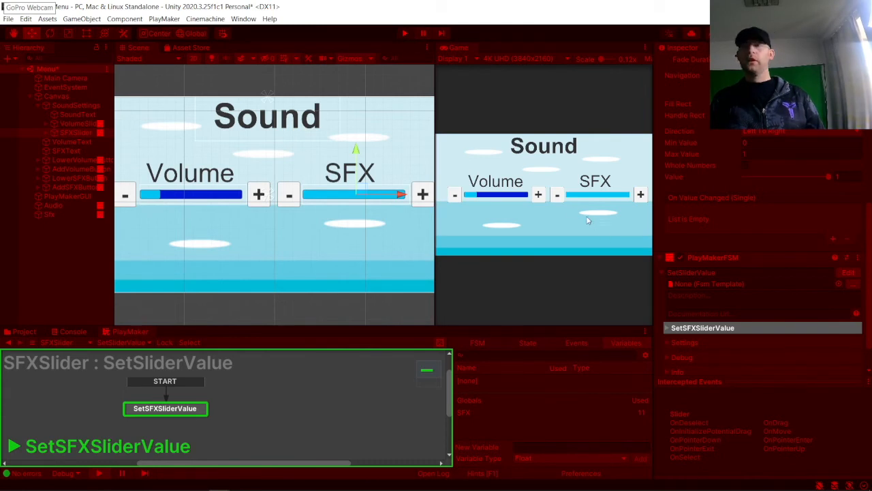
Step: Test the SFX minus button until the SFX slider reaches zero, then stop playing
{"action": "left_click", "coordinate": [561, 196]}
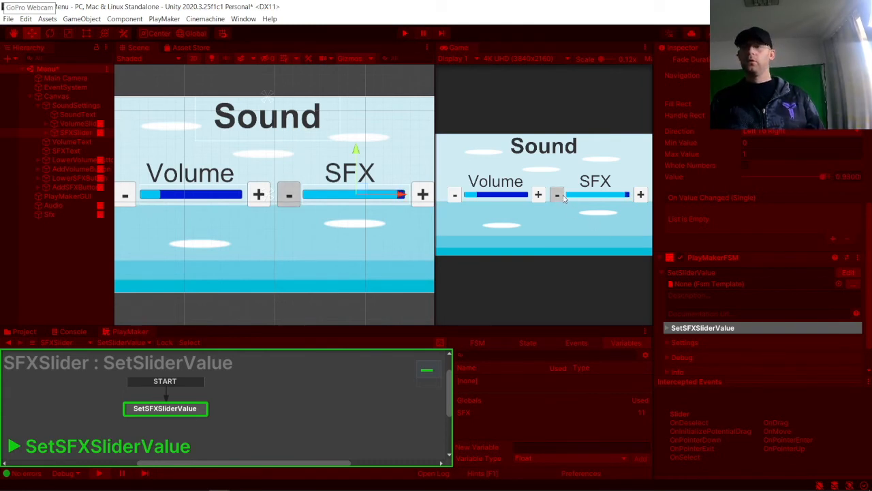
{"action": "left_click", "coordinate": [558, 197]}
{"action": "left_click", "coordinate": [559, 196]}
{"action": "left_click", "coordinate": [558, 196]}
{"action": "left_click", "coordinate": [559, 196]}
{"action": "left_click", "coordinate": [559, 196]}
{"action": "left_click", "coordinate": [559, 196]}
{"action": "left_click", "coordinate": [559, 197]}
{"action": "left_click", "coordinate": [560, 197]}
{"action": "left_click", "coordinate": [560, 196]}
{"action": "left_click", "coordinate": [560, 197]}
{"action": "left_click", "coordinate": [560, 197]}
{"action": "left_click", "coordinate": [559, 196]}
{"action": "left_click", "coordinate": [559, 196]}
{"action": "left_click", "coordinate": [558, 196]}
{"action": "left_click", "coordinate": [558, 196]}
{"action": "left_click", "coordinate": [559, 197]}
{"action": "left_click", "coordinate": [558, 196]}
{"action": "left_click", "coordinate": [559, 196]}
{"action": "left_click", "coordinate": [558, 196]}
{"action": "left_click", "coordinate": [559, 196]}
{"action": "left_click", "coordinate": [559, 196]}
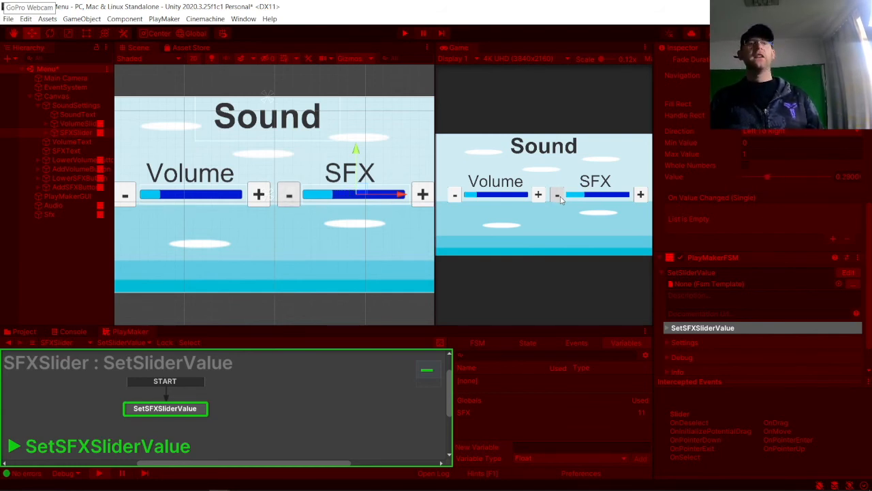
{"action": "left_click", "coordinate": [559, 196]}
{"action": "left_click", "coordinate": [559, 196]}
{"action": "left_click", "coordinate": [559, 196]}
{"action": "left_click", "coordinate": [559, 197]}
{"action": "left_click", "coordinate": [559, 196]}
{"action": "left_click", "coordinate": [559, 196]}
{"action": "left_click", "coordinate": [559, 197]}
{"action": "left_click", "coordinate": [558, 196]}
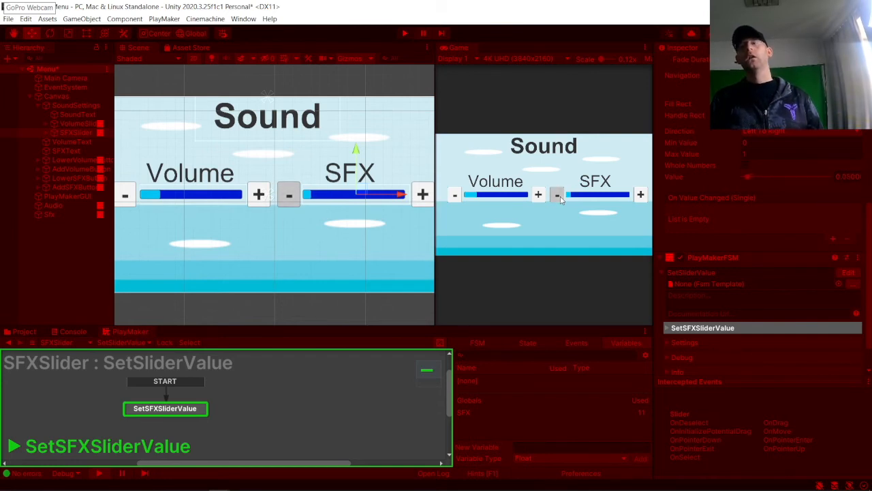
{"action": "left_click", "coordinate": [558, 196]}
{"action": "left_click", "coordinate": [559, 196]}
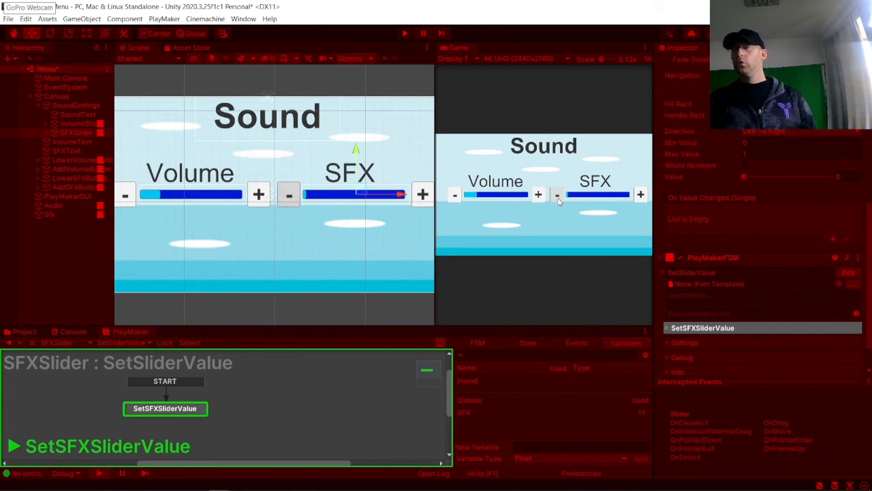
{"action": "left_click", "coordinate": [403, 33]}
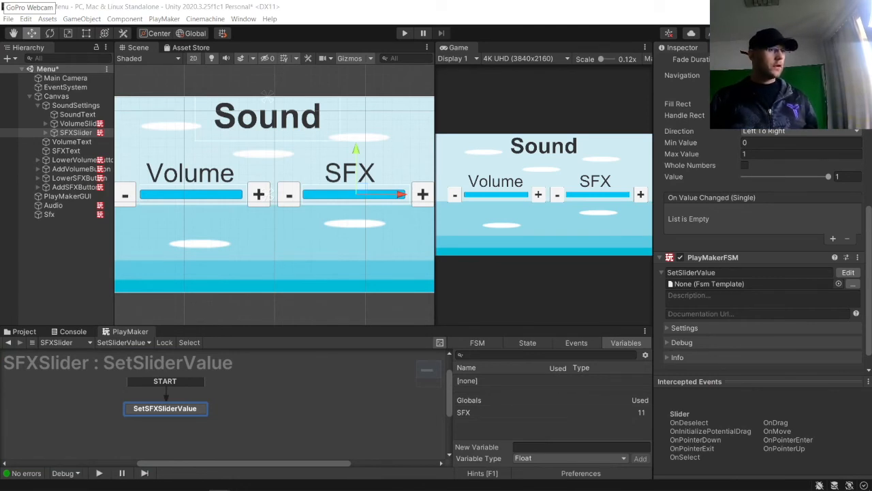
Step: Add a UI Toggle to the Canvas and rename it VolumeToggle
{"action": "left_click", "coordinate": [76, 251]}
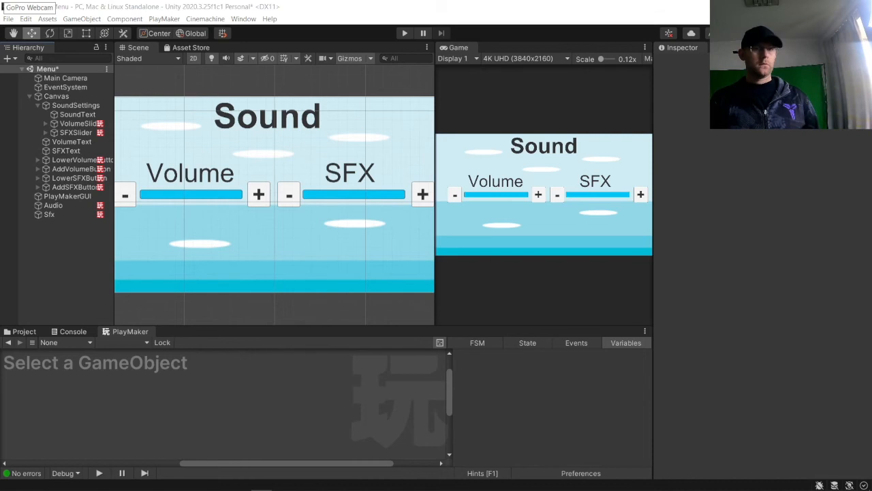
{"action": "right_click", "coordinate": [47, 230]}
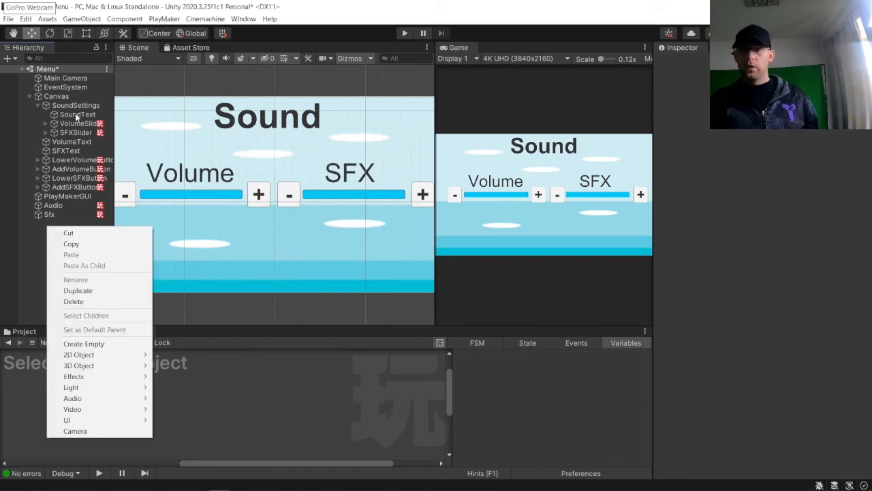
{"action": "left_click", "coordinate": [68, 96]}
{"action": "right_click", "coordinate": [71, 100]}
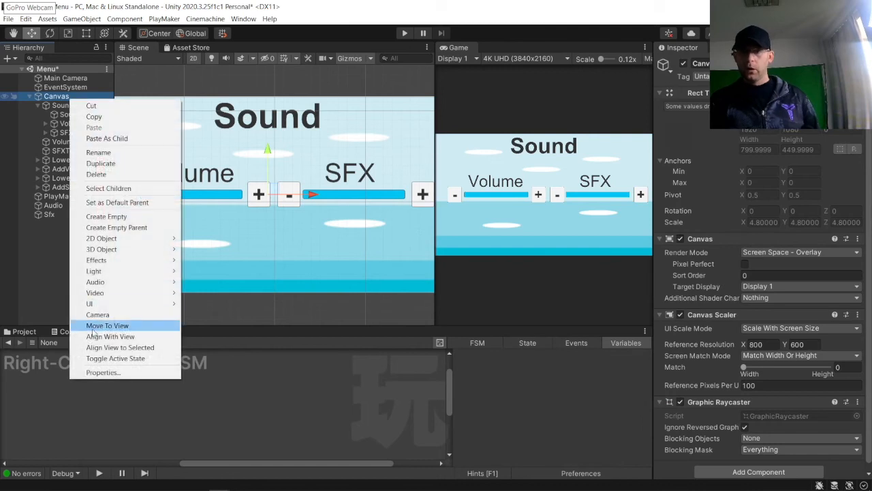
{"action": "mouse_move", "coordinate": [95, 304]}
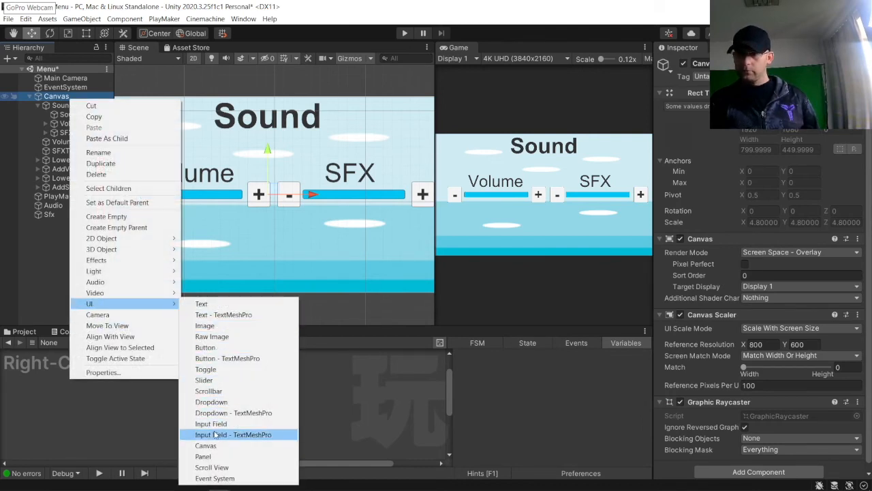
{"action": "left_click", "coordinate": [215, 368]}
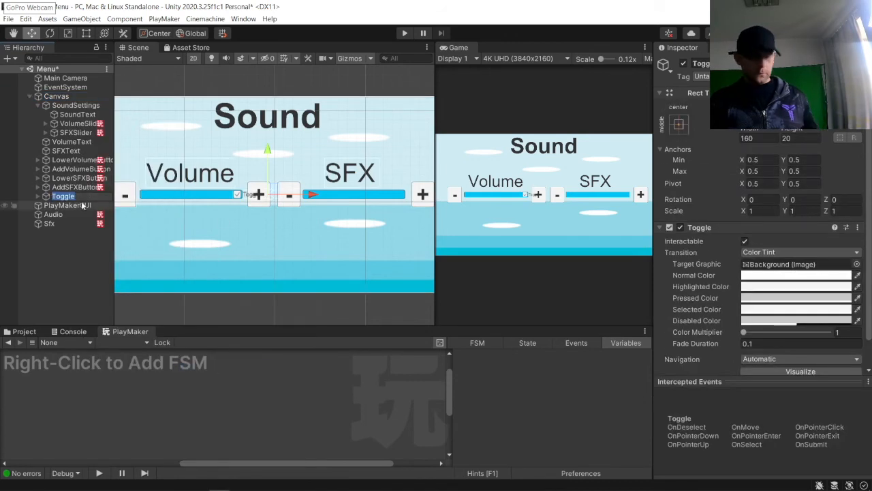
{"action": "key", "text": "Home"}
{"action": "type", "text": "Volu"}
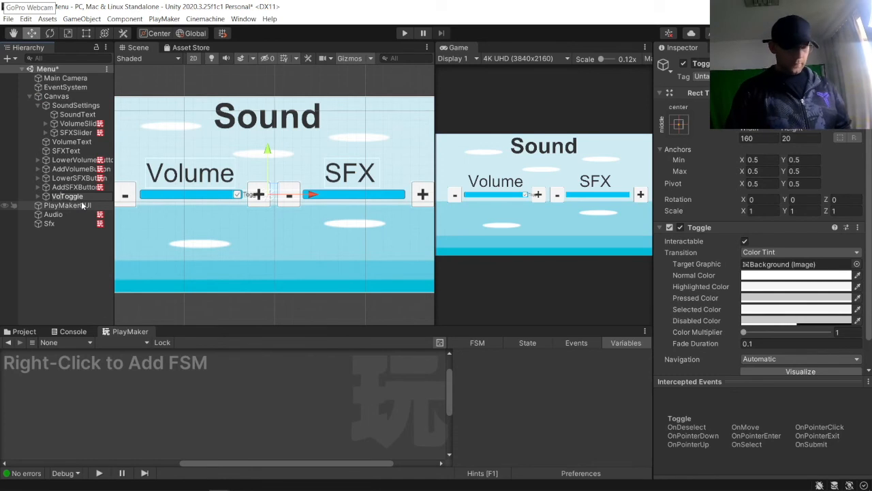
{"action": "type", "text": "me"}
{"action": "key", "text": "Return"}
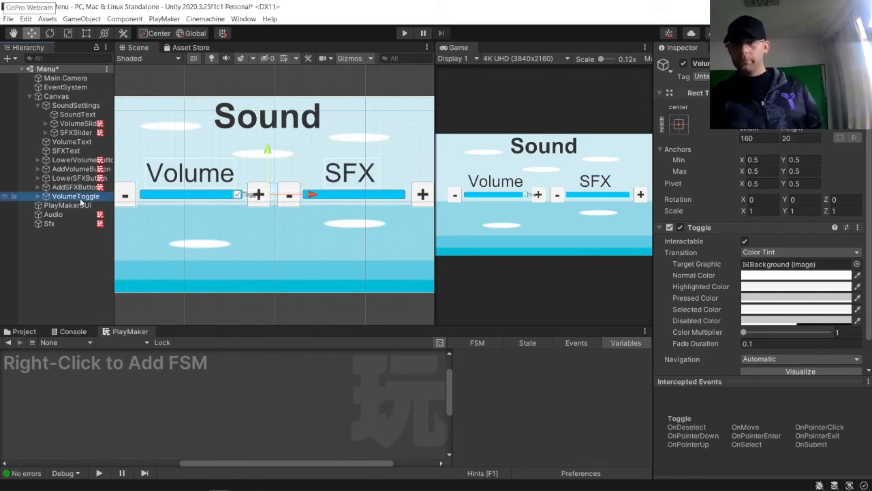
Step: Move the VolumeToggle below the Volume slider and enlarge its Checkmark to about 50 units square
{"action": "left_click_drag", "start_coordinate": [266, 154], "coordinate": [266, 178]}
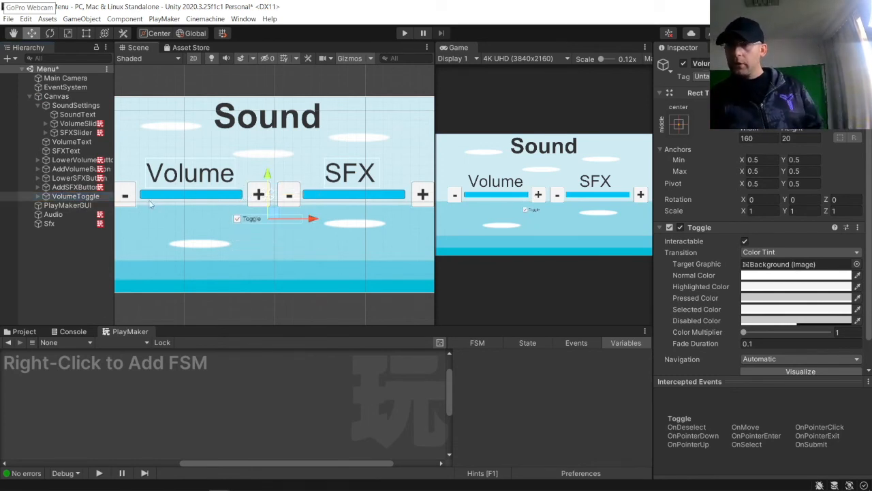
{"action": "left_click", "coordinate": [38, 196]}
{"action": "left_click", "coordinate": [65, 206]}
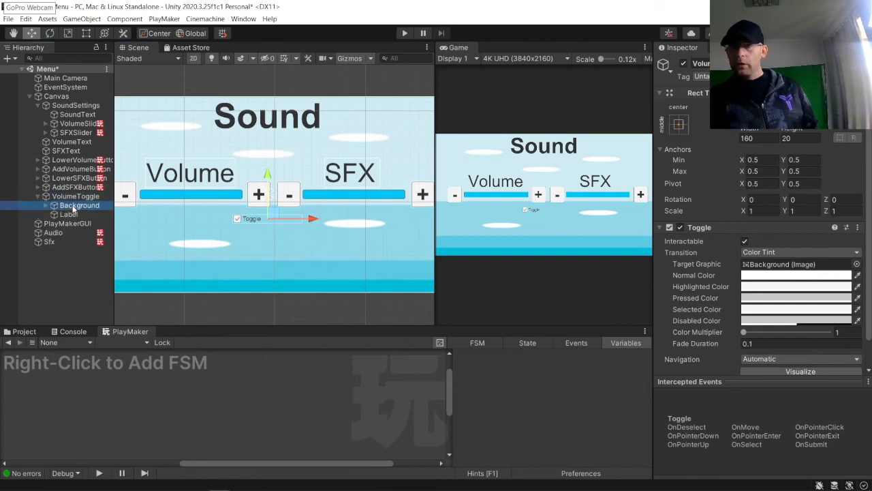
{"action": "key", "text": "f"}
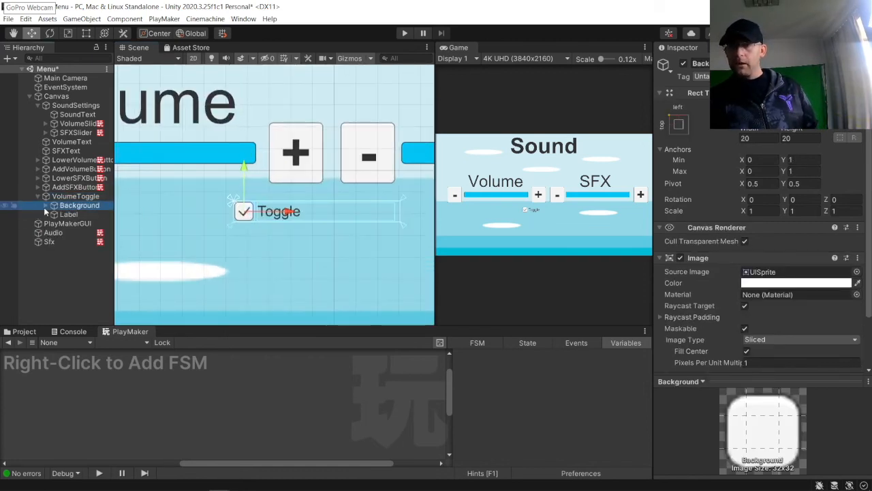
{"action": "left_click", "coordinate": [45, 205]}
{"action": "scroll", "coordinate": [206, 214], "scroll_direction": "up", "scroll_amount": 3}
{"action": "left_click", "coordinate": [239, 208]}
{"action": "left_click", "coordinate": [238, 208]}
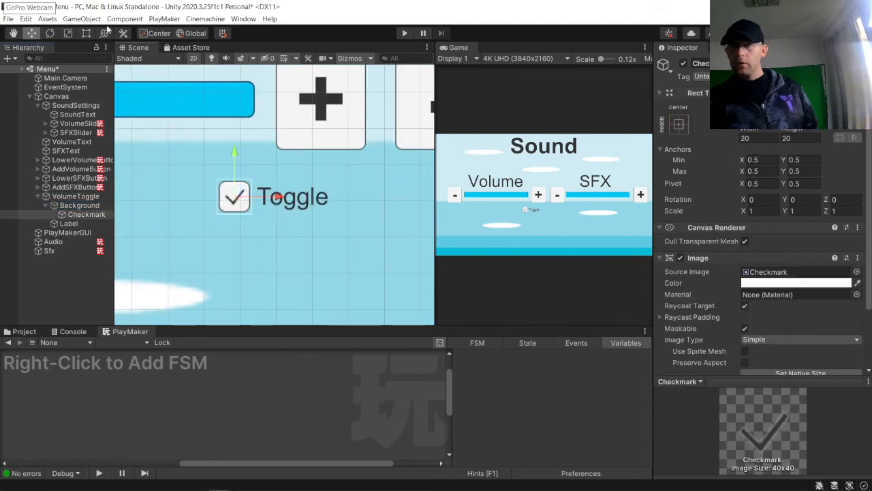
{"action": "left_click", "coordinate": [88, 35]}
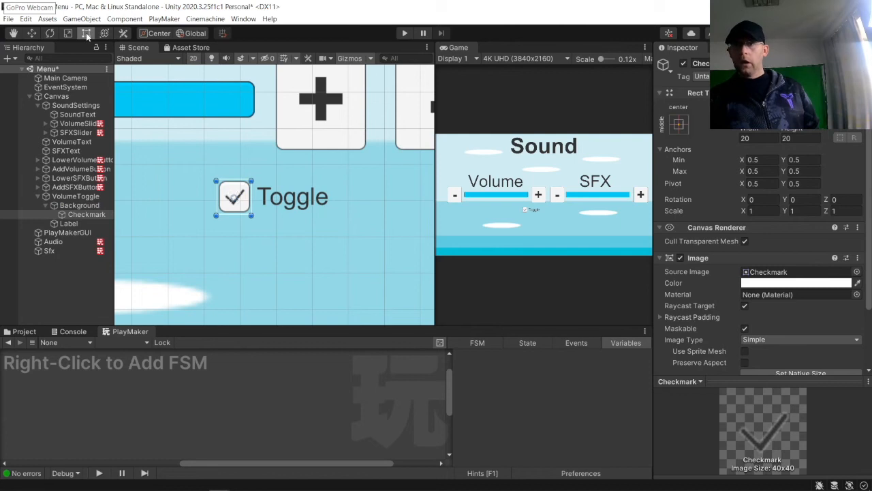
{"action": "left_click_drag", "start_coordinate": [214, 216], "coordinate": [192, 245]}
{"action": "left_click_drag", "start_coordinate": [173, 262], "coordinate": [163, 266]}
Step: Enlarge the toggle's Background to about 47 by 44 units and fit the Checkmark inside it
{"action": "left_click", "coordinate": [79, 205]}
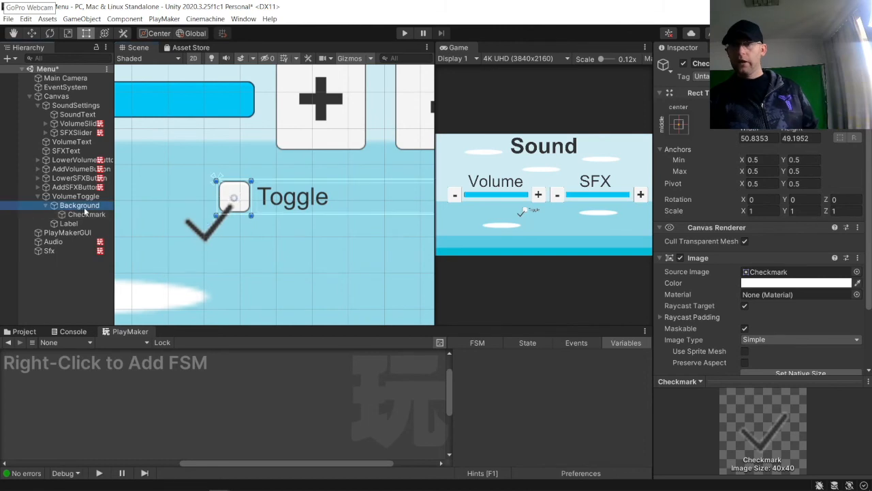
{"action": "left_click_drag", "start_coordinate": [220, 210], "coordinate": [169, 258]}
{"action": "left_click", "coordinate": [87, 213]}
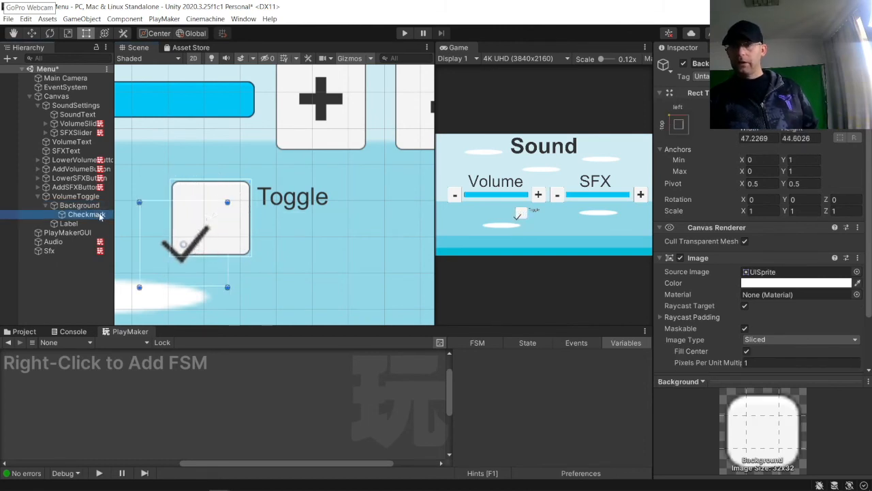
{"action": "left_click_drag", "start_coordinate": [197, 247], "coordinate": [222, 221]}
{"action": "left_click_drag", "start_coordinate": [167, 178], "coordinate": [169, 182]}
{"action": "left_click_drag", "start_coordinate": [167, 262], "coordinate": [166, 256]}
{"action": "left_click_drag", "start_coordinate": [254, 252], "coordinate": [251, 252]}
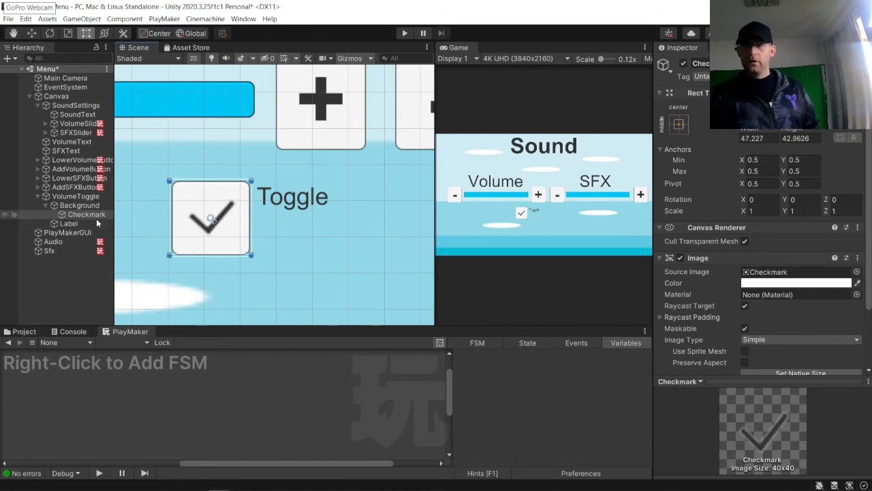
Step: Change the toggle Label's text to Mute Volume
{"action": "left_click", "coordinate": [68, 223]}
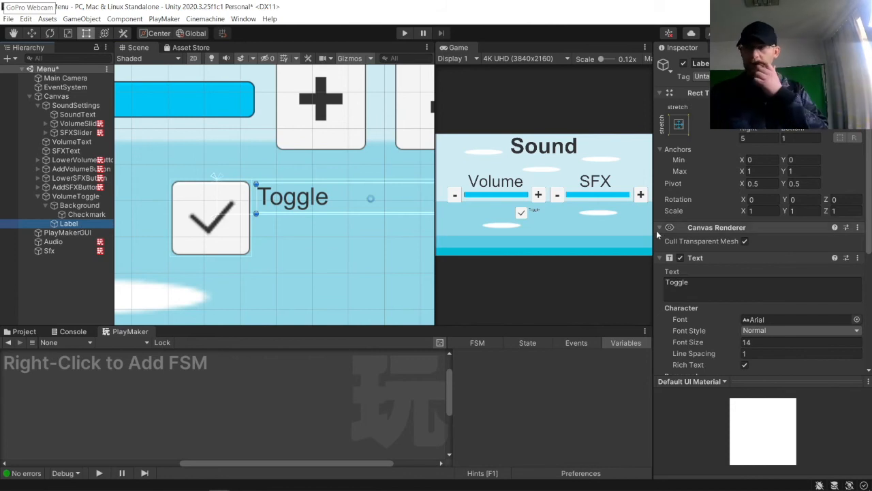
{"action": "left_click", "coordinate": [731, 291]}
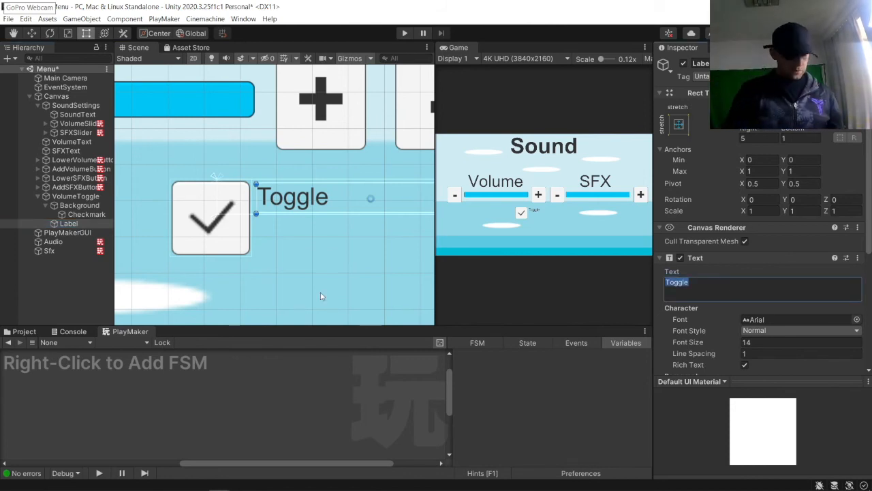
{"action": "type", "text": "Mute "}
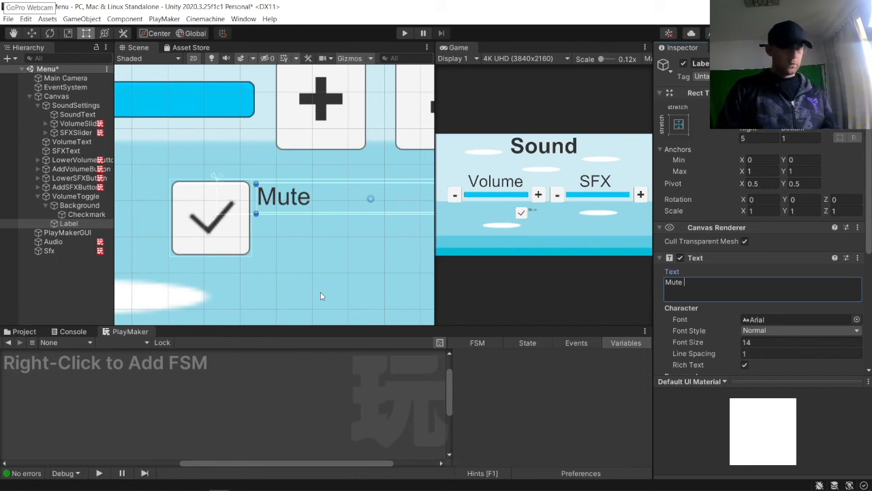
{"action": "type", "text": "Vou"}
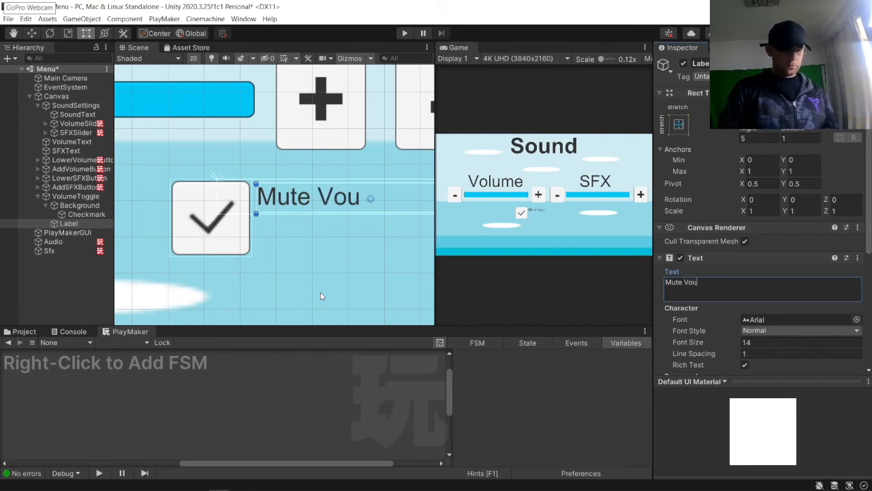
{"action": "key", "text": "BackSpace"}
{"action": "type", "text": "lume"}
{"action": "key", "text": "Return"}
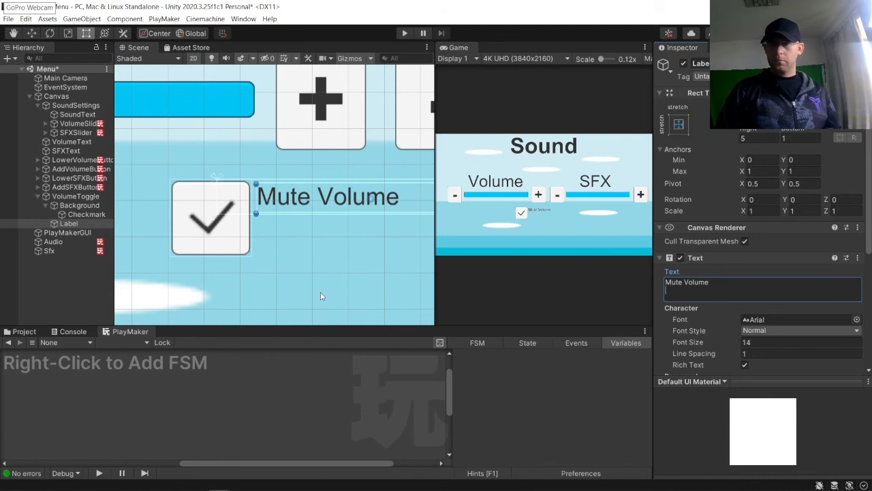
Step: Stretch the Label's rect downward and set the VolumeToggle's height to about 43 units
{"action": "left_click_drag", "start_coordinate": [317, 213], "coordinate": [317, 254]}
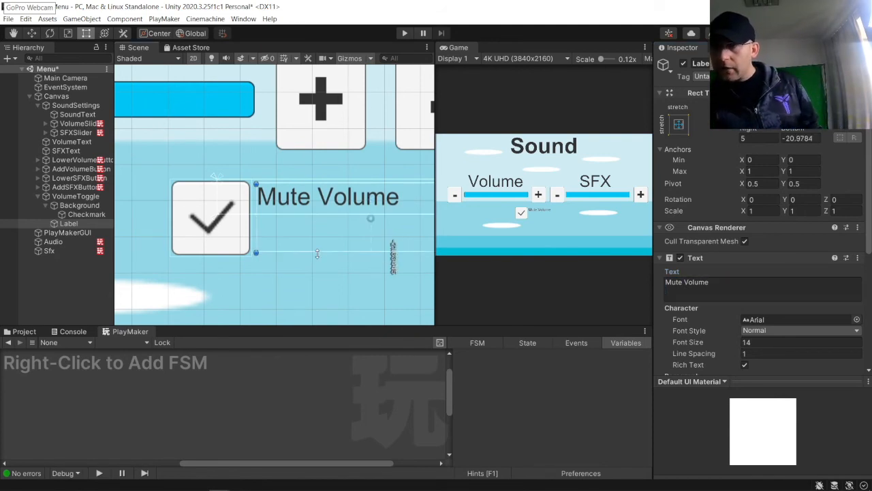
{"action": "left_click", "coordinate": [321, 208]}
{"action": "left_click_drag", "start_coordinate": [321, 215], "coordinate": [323, 256]}
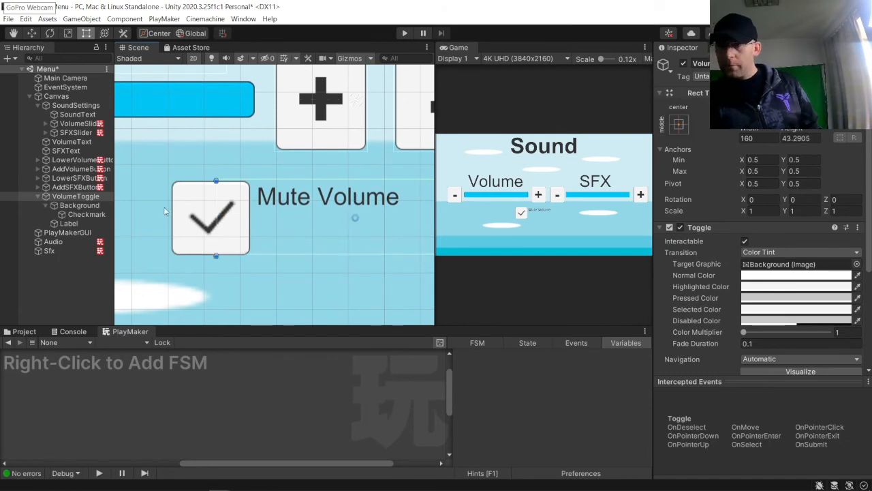
Step: Center the toggle Label's text vertically and set its font size to 20
{"action": "left_click", "coordinate": [75, 215]}
{"action": "scroll", "coordinate": [762, 248], "scroll_direction": "down", "scroll_amount": 3}
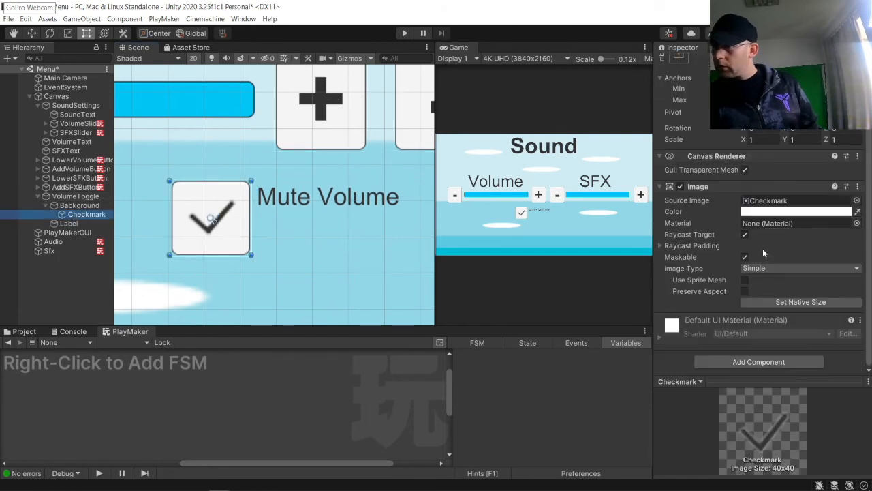
{"action": "left_click", "coordinate": [68, 223]}
{"action": "left_click", "coordinate": [797, 316]}
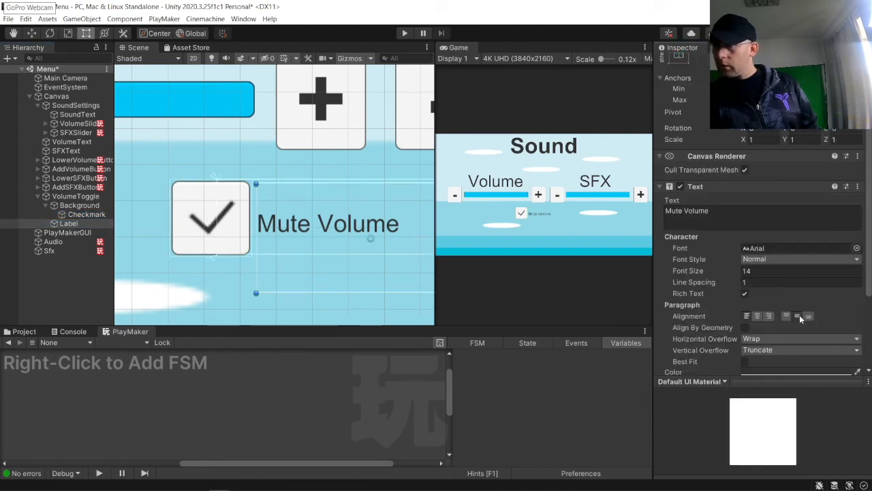
{"action": "left_click", "coordinate": [726, 272]}
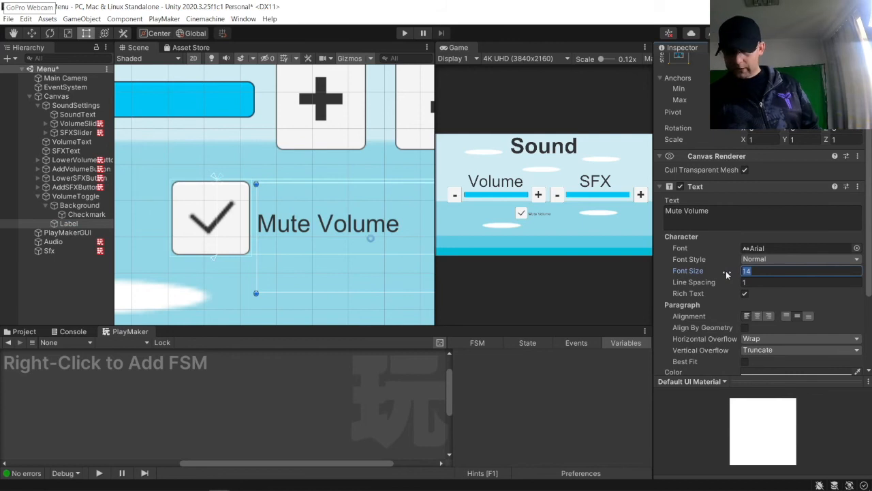
{"action": "type", "text": "40"}
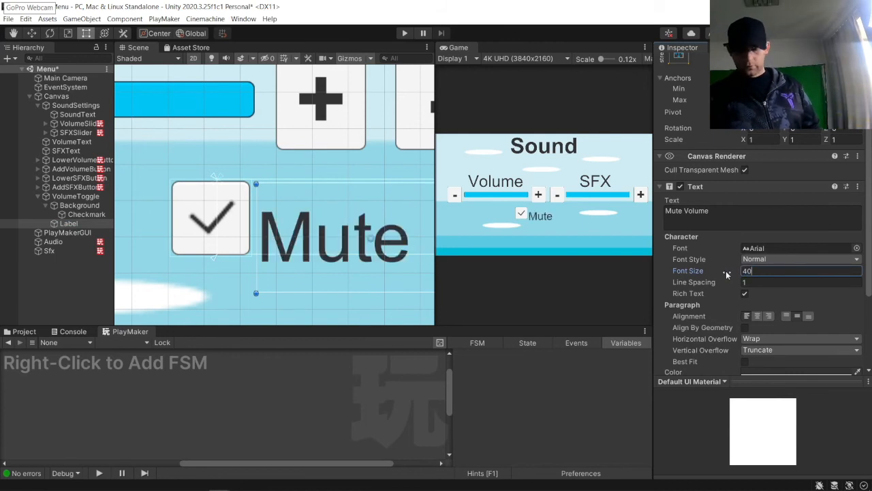
{"action": "key", "text": "BackSpace"}
{"action": "key", "text": "BackSpace"}
{"action": "type", "text": "30"}
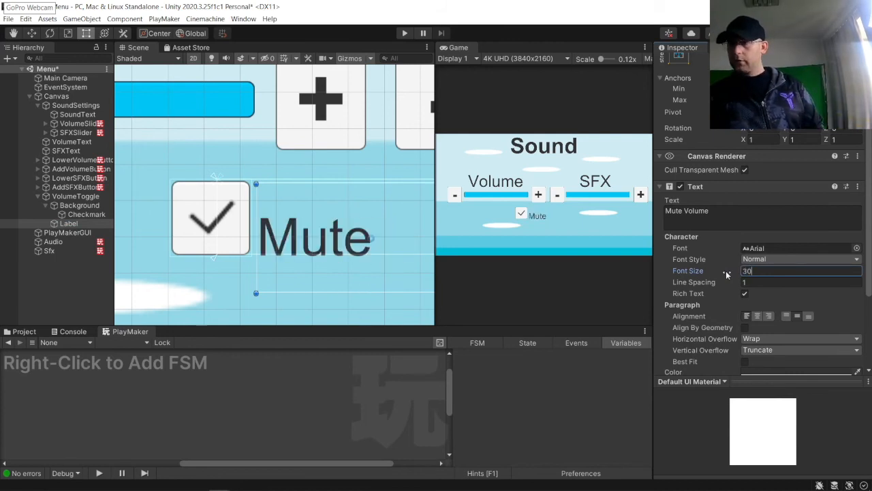
{"action": "key", "text": "BackSpace"}
{"action": "key", "text": "BackSpace"}
{"action": "type", "text": "20"}
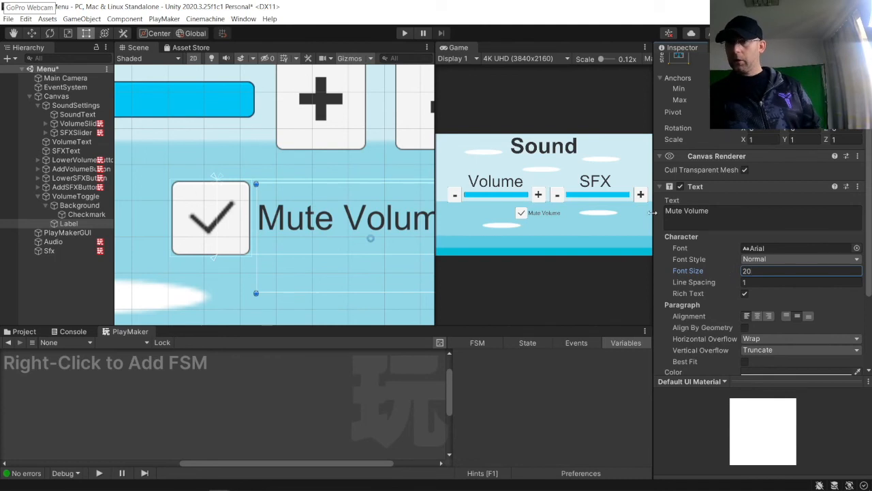
Step: Move the VolumeToggle so it sits directly under the Volume slider, aligned with its left side
{"action": "left_click", "coordinate": [318, 299]}
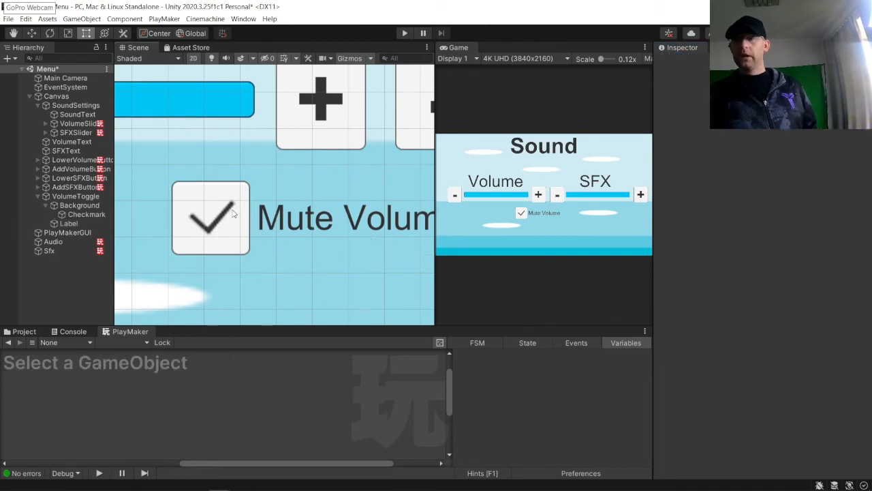
{"action": "scroll", "coordinate": [205, 197], "scroll_direction": "down", "scroll_amount": 5}
{"action": "left_click", "coordinate": [347, 197]}
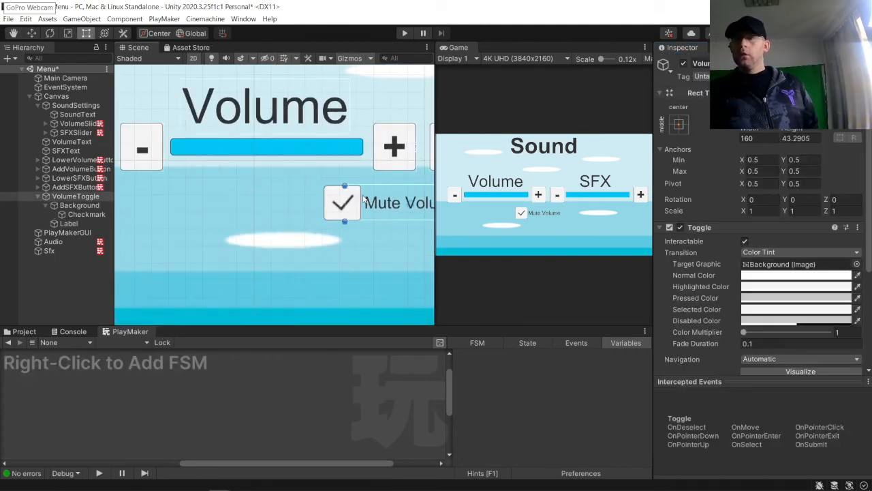
{"action": "left_click_drag", "start_coordinate": [380, 210], "coordinate": [241, 214]}
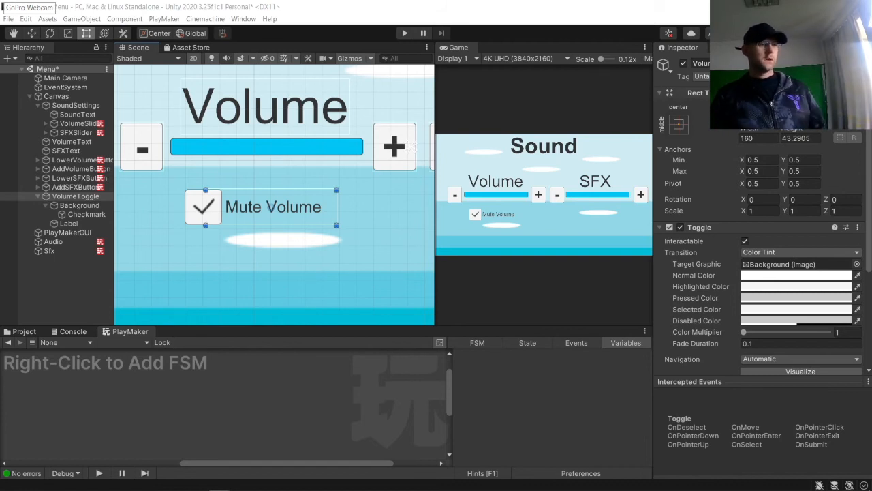
Step: Add an FSM to the VolumeToggle and position State 1 under START
{"action": "right_click", "coordinate": [141, 383]}
{"action": "left_click", "coordinate": [170, 387]}
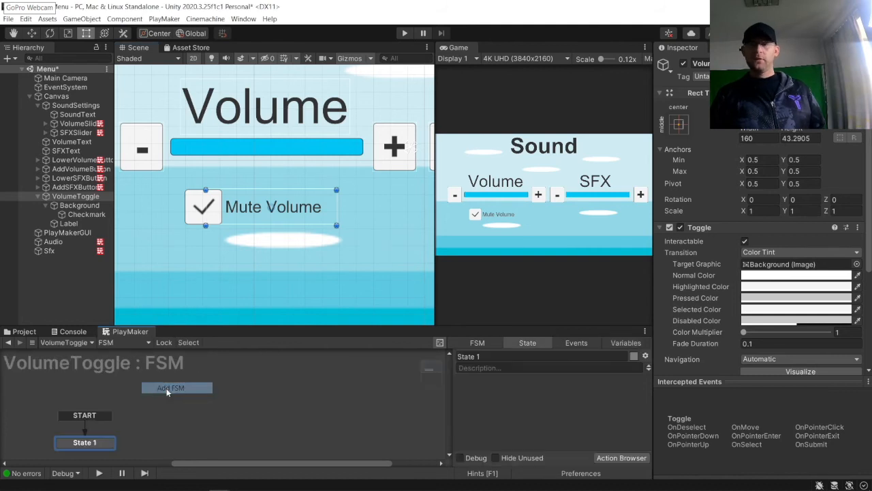
{"action": "left_click_drag", "start_coordinate": [86, 443], "coordinate": [88, 416]}
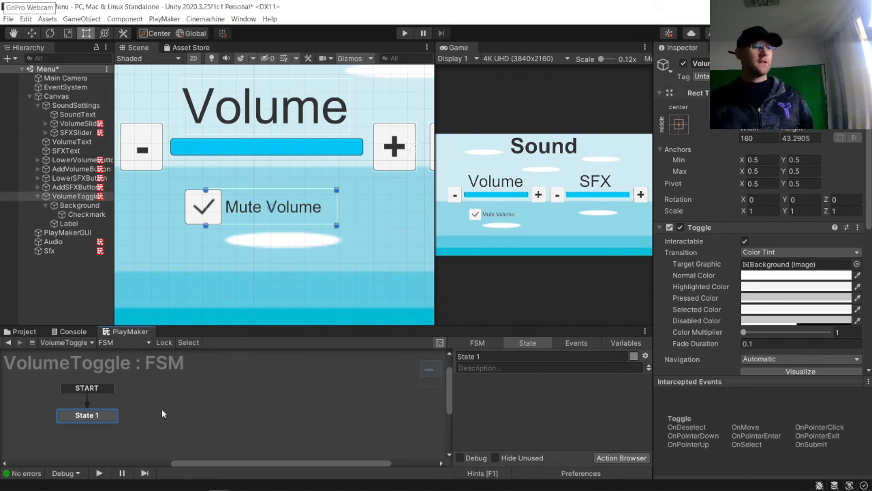
Step: Add a new state and paste the copied states into the VolumeToggle FSM, spreading them out in the graph
{"action": "right_click", "coordinate": [210, 383]}
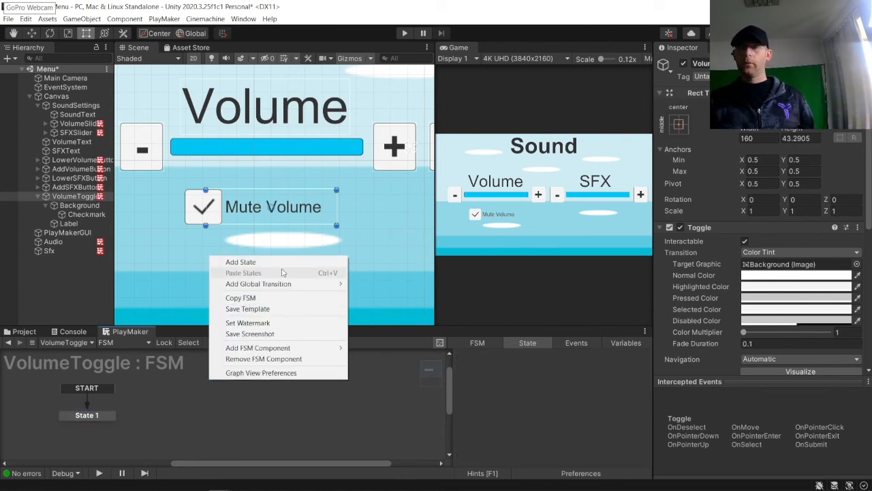
{"action": "left_click", "coordinate": [232, 262]}
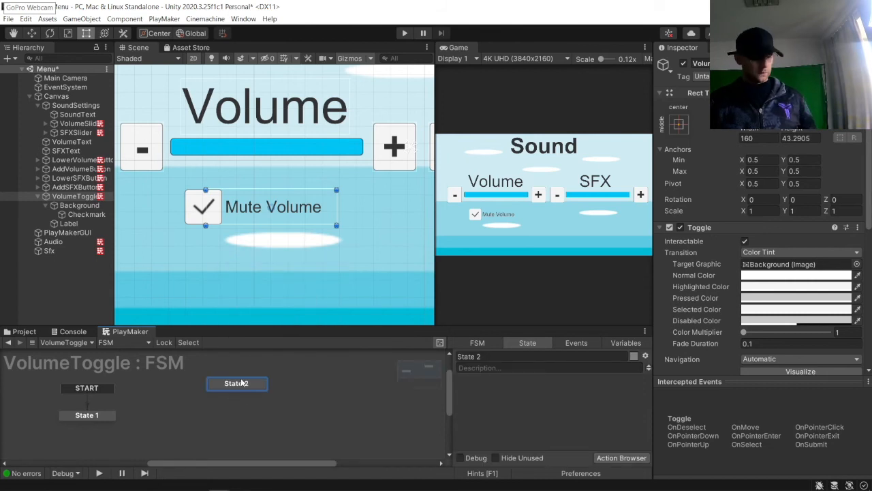
{"action": "key", "text": "ctrl+v"}
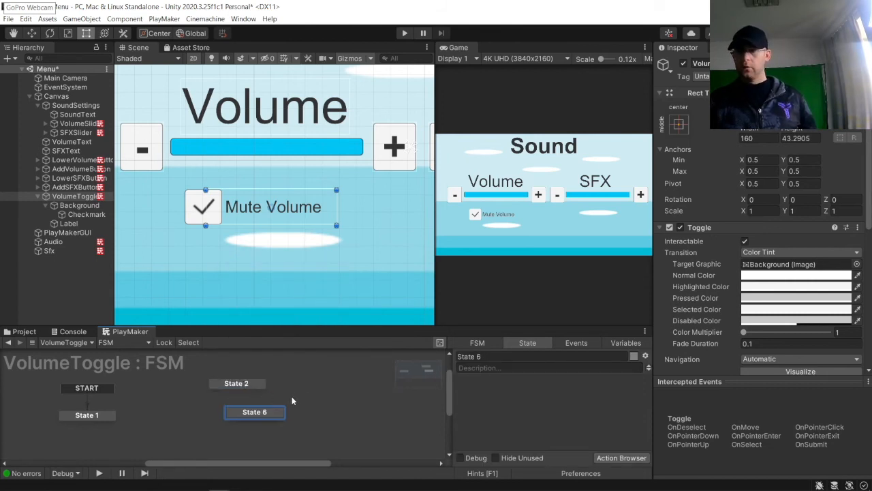
{"action": "left_click_drag", "start_coordinate": [232, 385], "coordinate": [168, 387]}
{"action": "left_click_drag", "start_coordinate": [237, 418], "coordinate": [167, 430]}
{"action": "left_click_drag", "start_coordinate": [252, 415], "coordinate": [331, 386]}
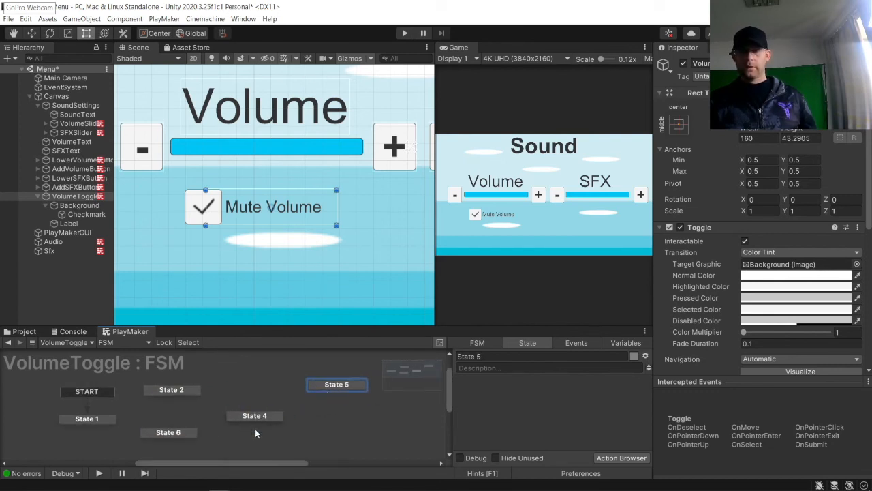
{"action": "left_click_drag", "start_coordinate": [256, 417], "coordinate": [345, 435]}
Step: Add Yes and No events to the VolumeToggle FSM
{"action": "left_click", "coordinate": [92, 414]}
{"action": "right_click", "coordinate": [92, 414]}
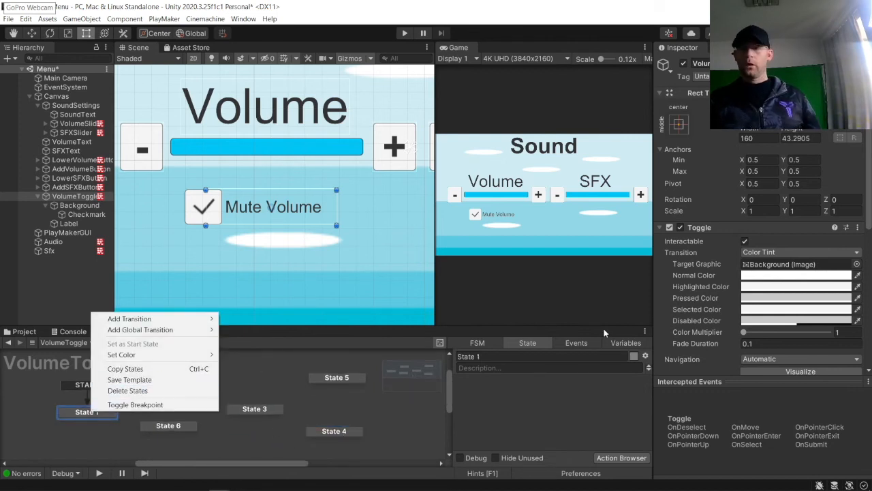
{"action": "left_click", "coordinate": [572, 342]}
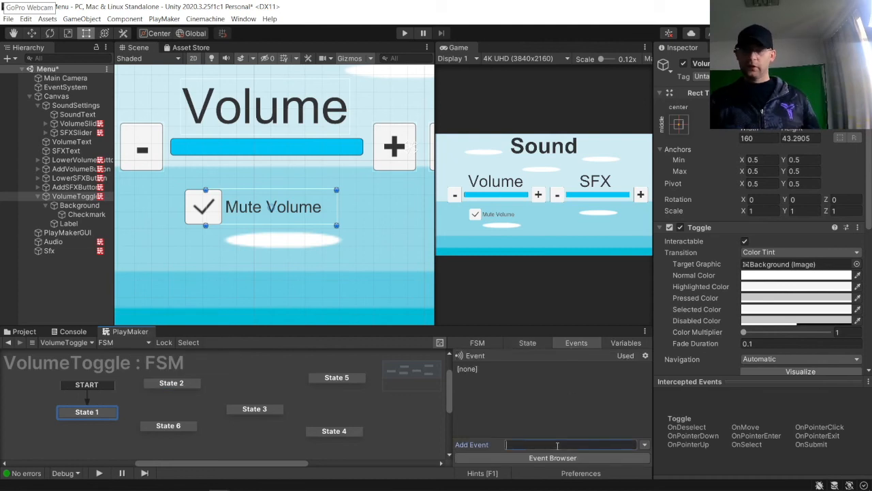
{"action": "key", "text": "Return"}
{"action": "type", "text": "No"}
{"action": "key", "text": "Return"}
Step: Give State 1 Yes and No transitions, linking Yes to State 2 and No to State 6
{"action": "left_click", "coordinate": [109, 413]}
{"action": "right_click", "coordinate": [114, 423]}
{"action": "mouse_move", "coordinate": [153, 325]}
{"action": "left_click", "coordinate": [256, 335]}
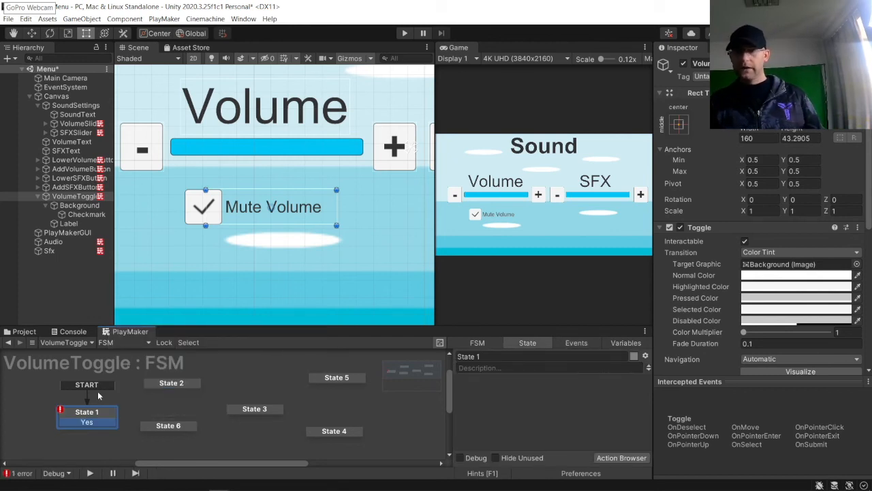
{"action": "right_click", "coordinate": [96, 412]}
{"action": "mouse_move", "coordinate": [165, 323]}
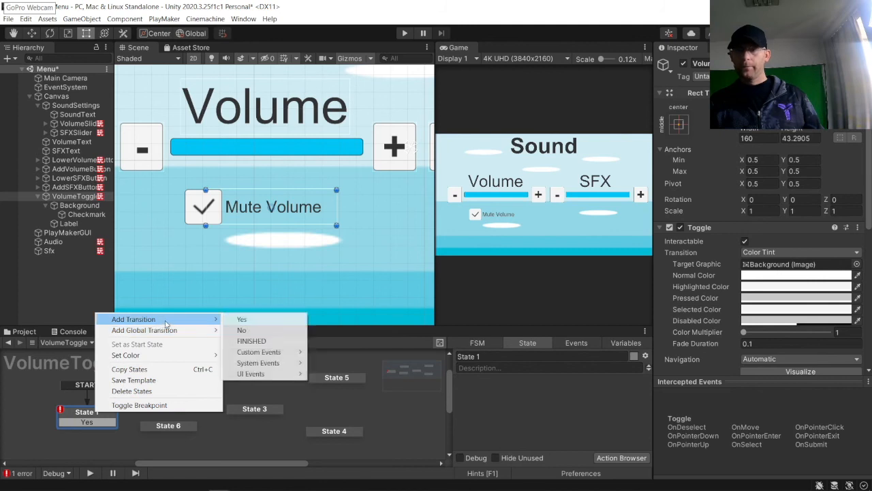
{"action": "left_click", "coordinate": [229, 331]}
{"action": "left_click_drag", "start_coordinate": [90, 423], "coordinate": [151, 386]}
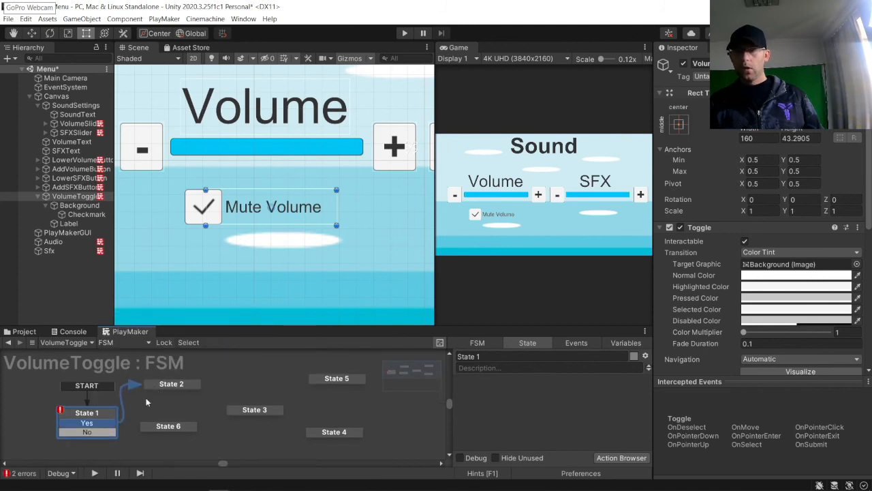
{"action": "left_click_drag", "start_coordinate": [107, 434], "coordinate": [153, 427]}
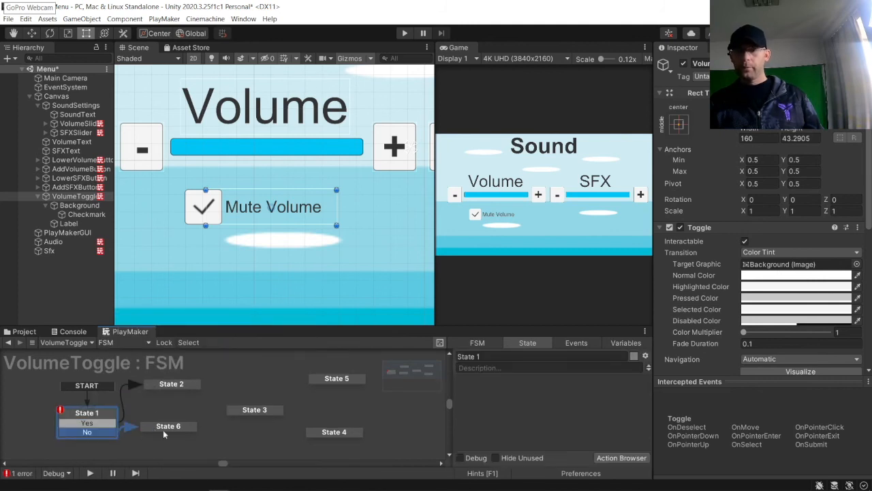
Step: Rename State 1 to CheckIfMuted
{"action": "left_click", "coordinate": [499, 355]}
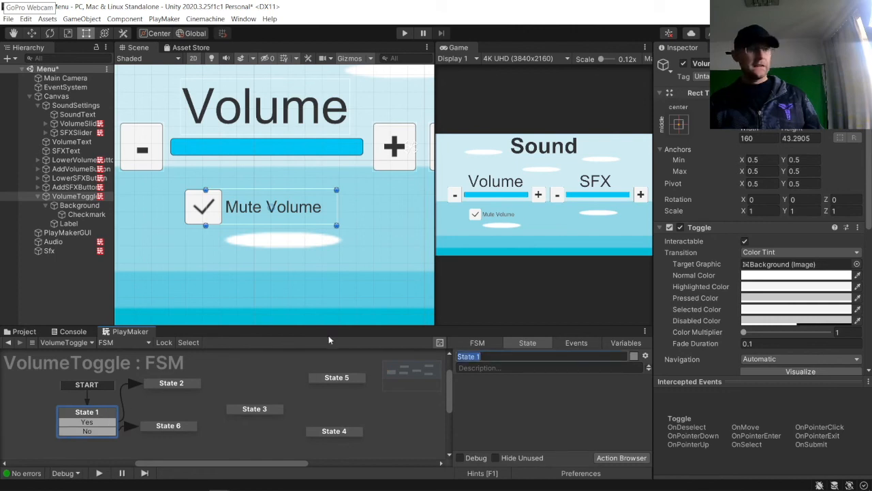
{"action": "type", "text": "Check"}
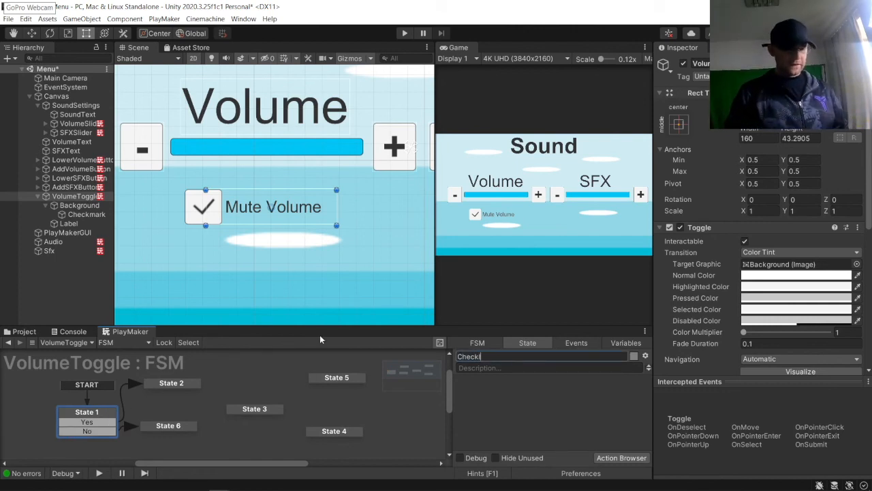
{"action": "type", "text": "IfMuted"}
{"action": "key", "text": "Return"}
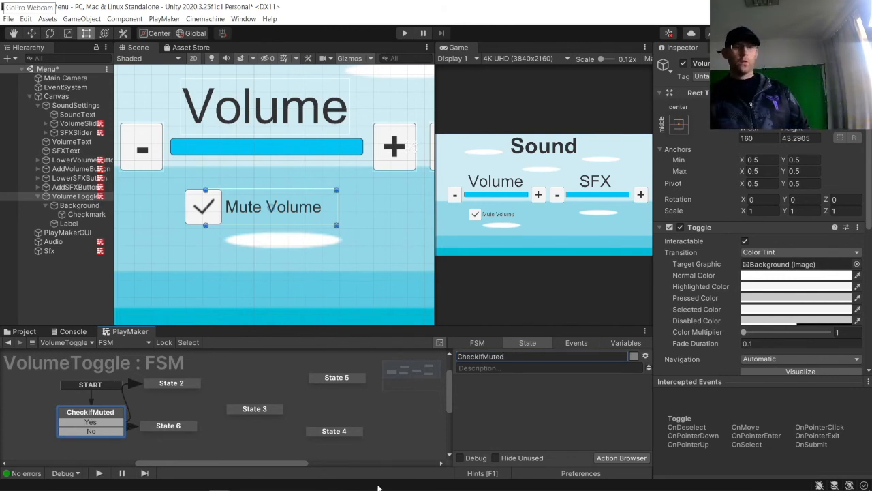
Step: Add a Bool Test action to CheckIfMuted and create a new global variable VolumeMuted? as its Bool Variable
{"action": "left_click", "coordinate": [622, 457]}
{"action": "type", "text": "B"}
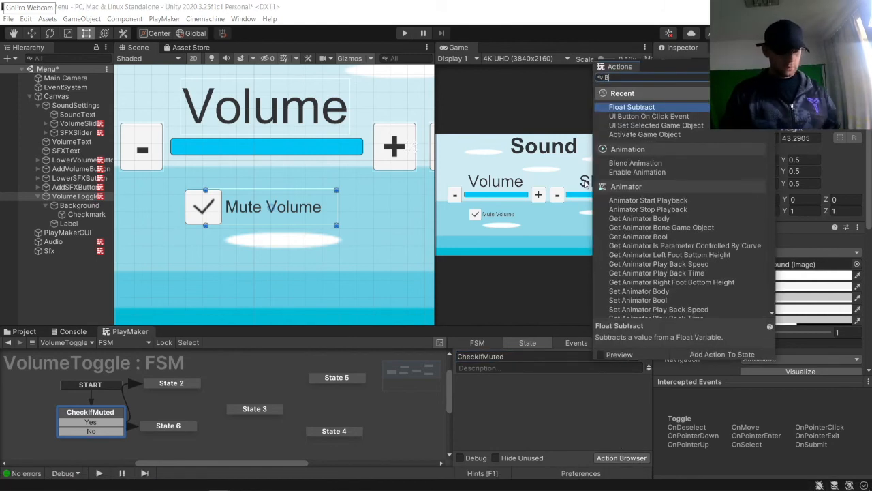
{"action": "type", "text": "ool test"}
{"action": "key", "text": "Return"}
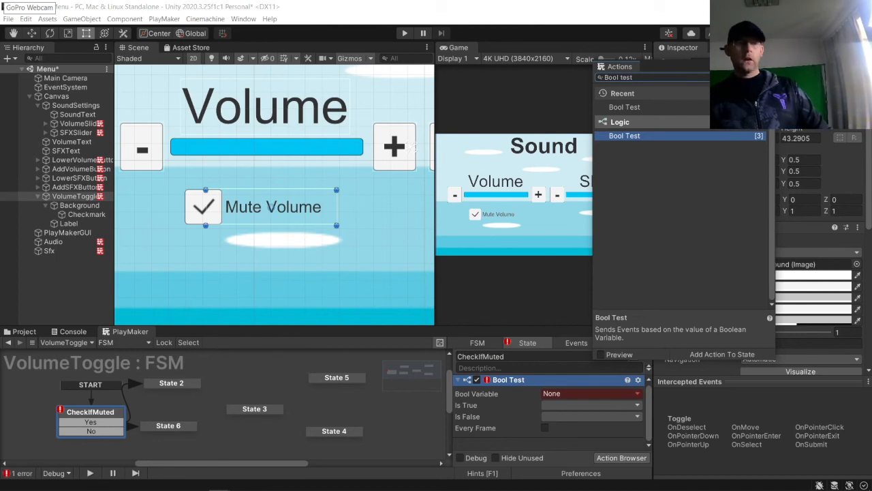
{"action": "left_click", "coordinate": [573, 391]}
{"action": "left_click", "coordinate": [583, 442]}
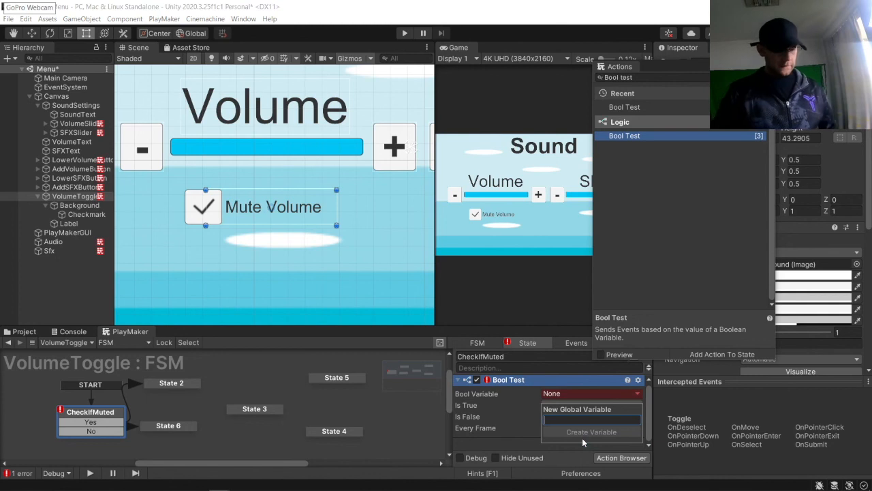
{"action": "type", "text": "VolumeMuted?"}
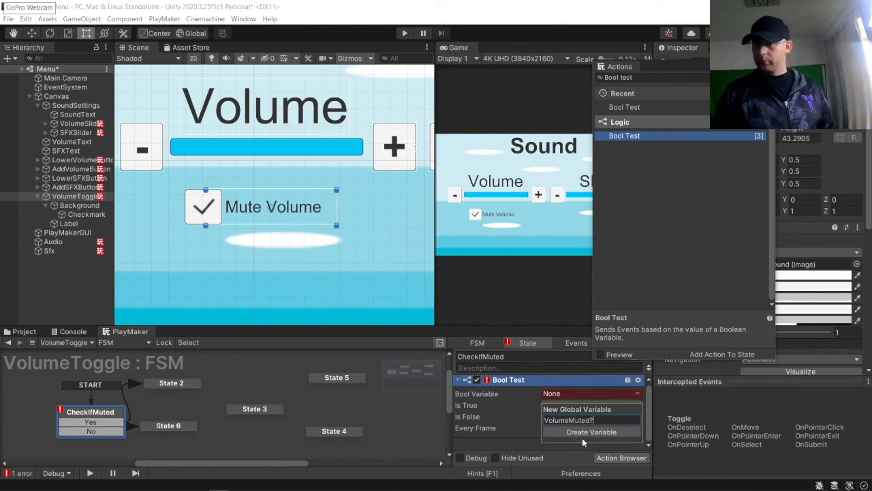
{"action": "left_click", "coordinate": [581, 436]}
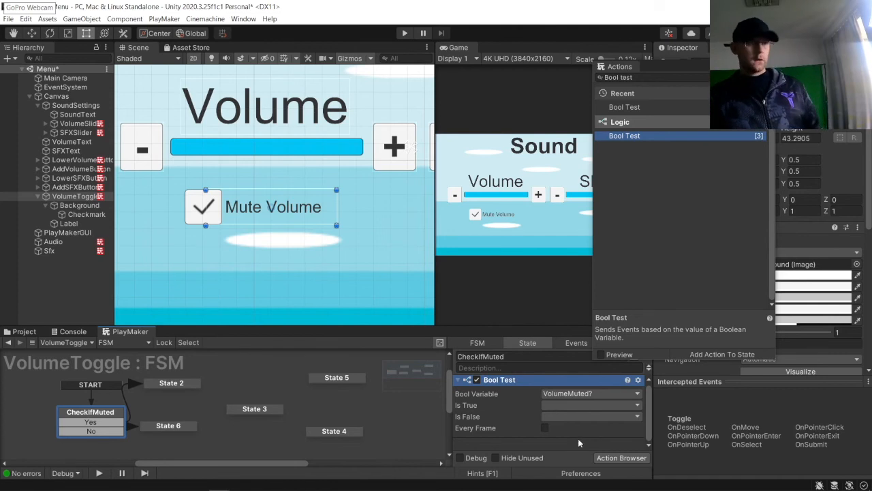
Step: Set the Bool Test's Is True event to Yes and Is False event to No
{"action": "left_click", "coordinate": [570, 395]}
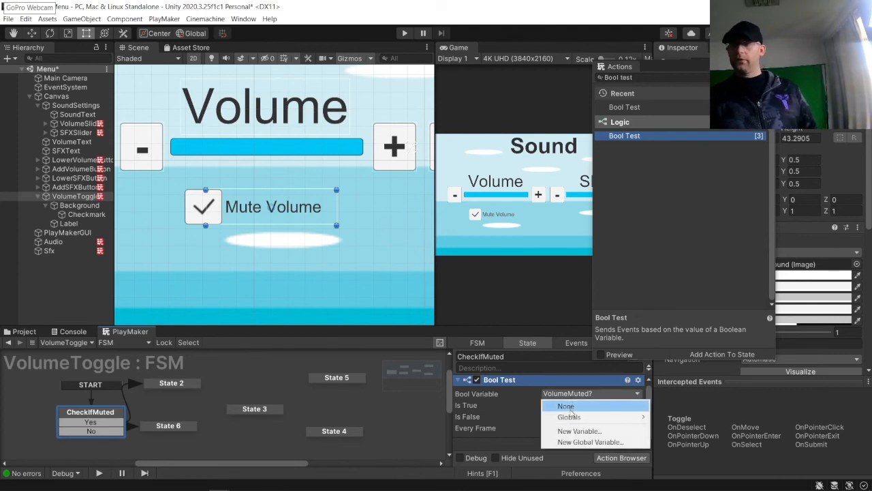
{"action": "mouse_move", "coordinate": [568, 416]}
{"action": "left_click", "coordinate": [508, 427]}
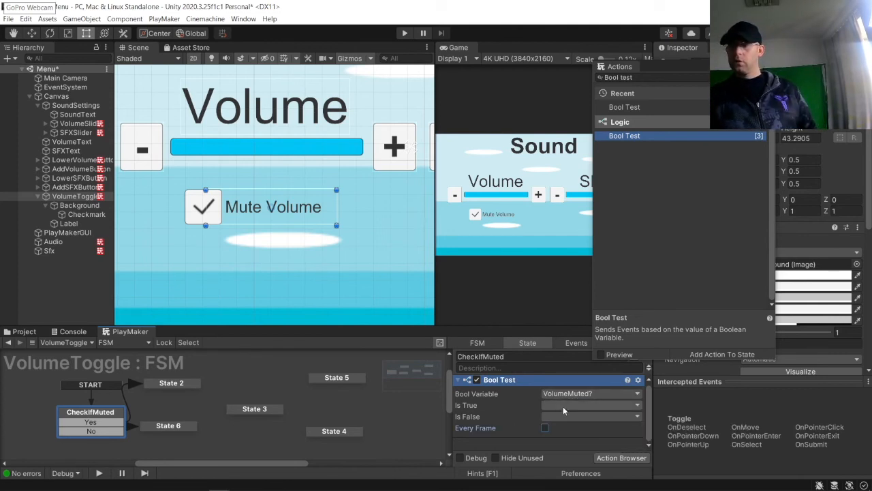
{"action": "left_click", "coordinate": [563, 406]}
{"action": "left_click", "coordinate": [585, 344]}
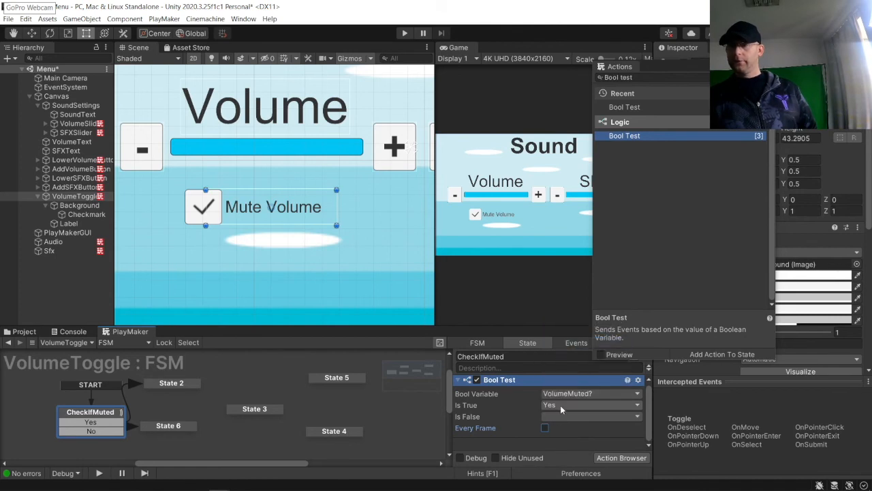
{"action": "left_click", "coordinate": [589, 416]}
{"action": "left_click", "coordinate": [582, 365]}
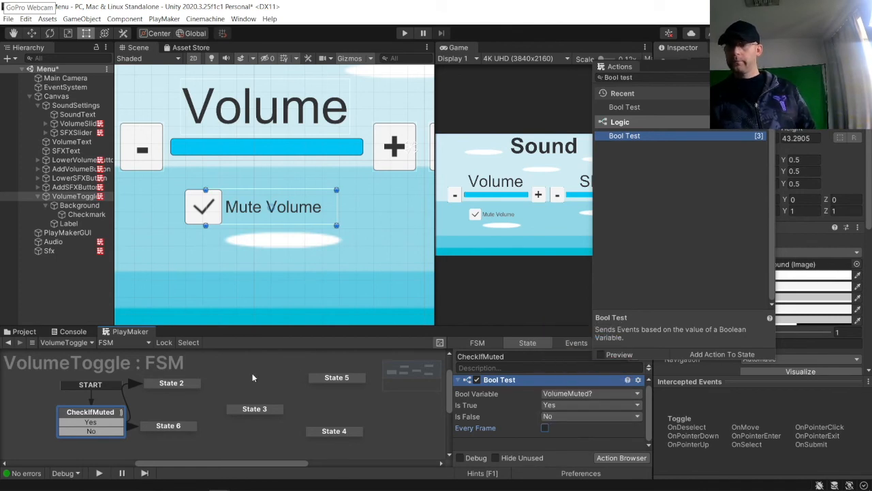
Step: Add a FINISHED transition to State 2
{"action": "left_click", "coordinate": [174, 386]}
{"action": "right_click", "coordinate": [175, 386]}
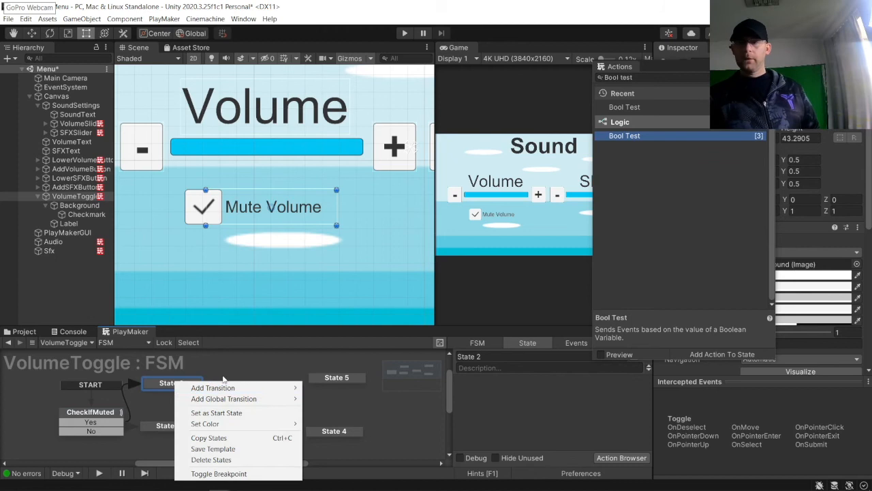
{"action": "mouse_move", "coordinate": [233, 390]}
{"action": "left_click", "coordinate": [331, 409]}
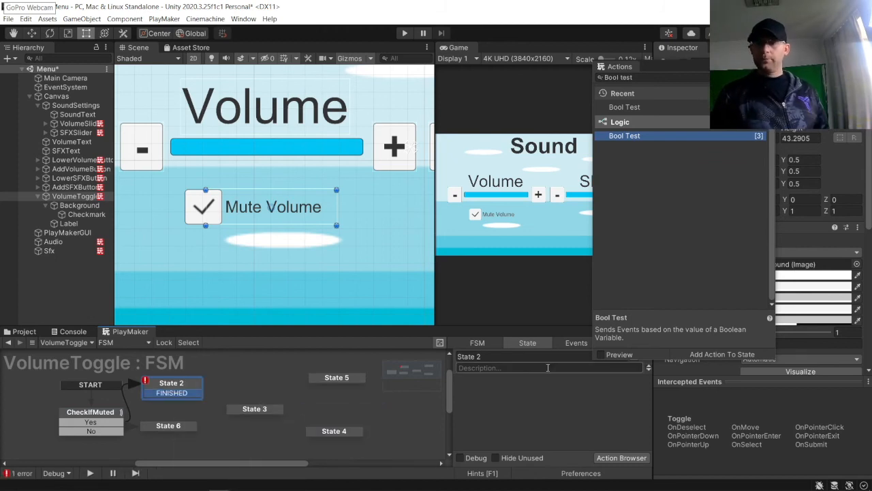
Step: Rename State 2 to Yes and State 6 to No
{"action": "type", "text": "Yes"}
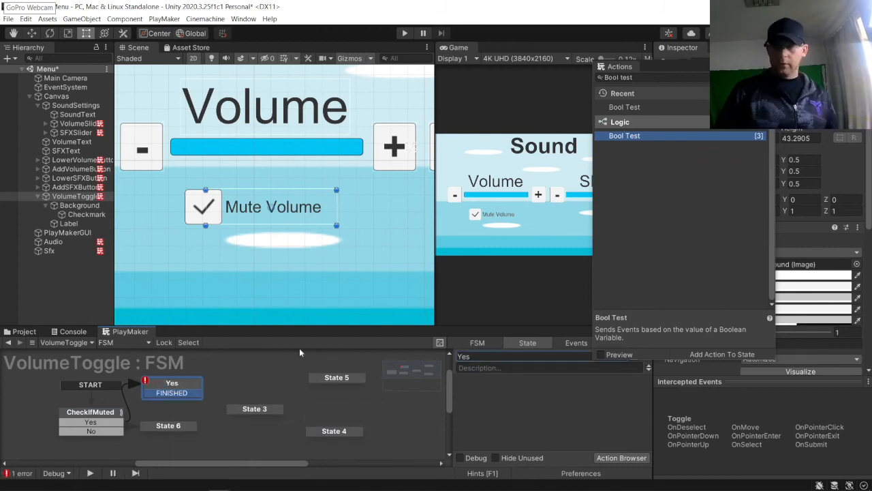
{"action": "left_click", "coordinate": [168, 428]}
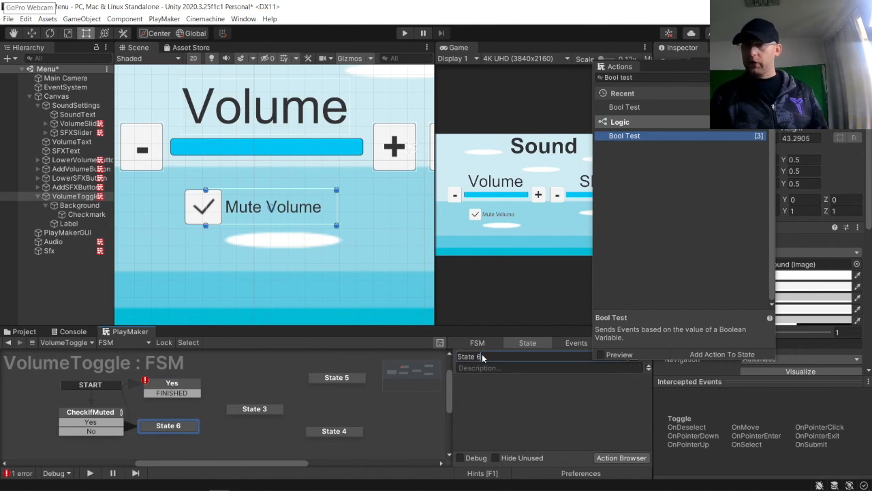
{"action": "type", "text": "No"}
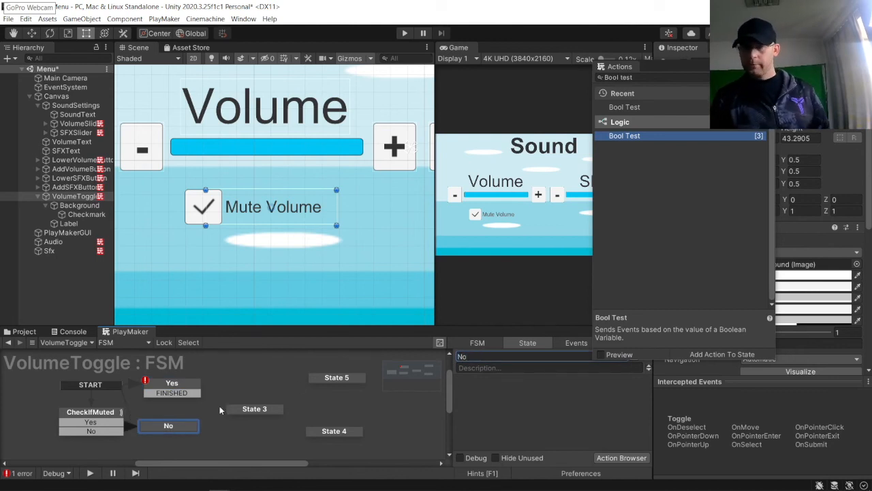
Step: Add a FINISHED transition to the No state and connect both Yes and No FINISHED transitions to State 3
{"action": "right_click", "coordinate": [168, 428]}
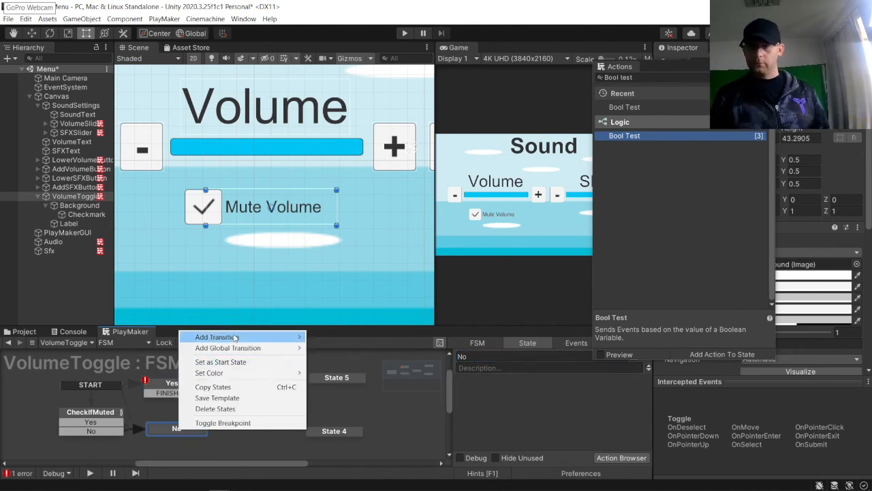
{"action": "mouse_move", "coordinate": [239, 336]}
{"action": "left_click", "coordinate": [335, 358]}
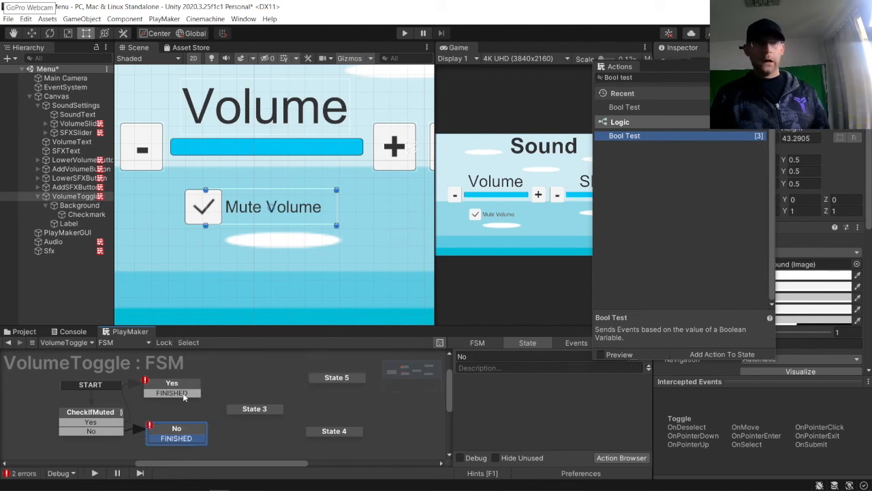
{"action": "left_click_drag", "start_coordinate": [184, 394], "coordinate": [248, 409]}
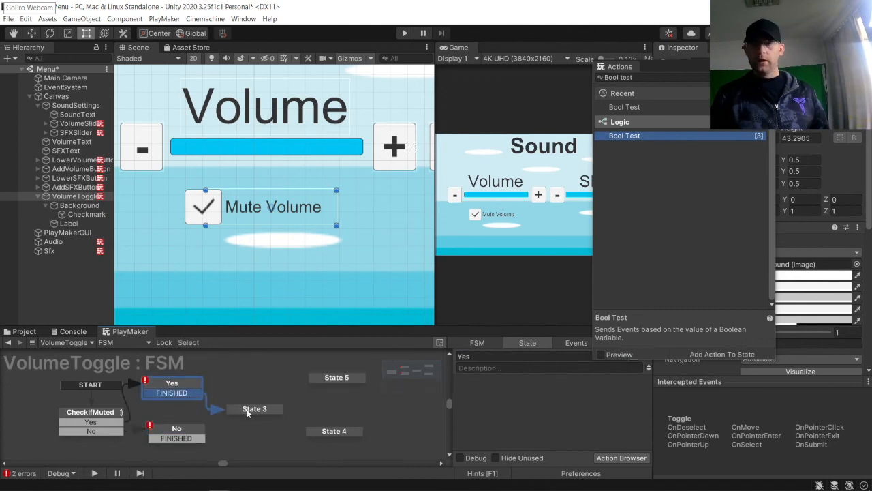
{"action": "left_click_drag", "start_coordinate": [201, 438], "coordinate": [249, 409]}
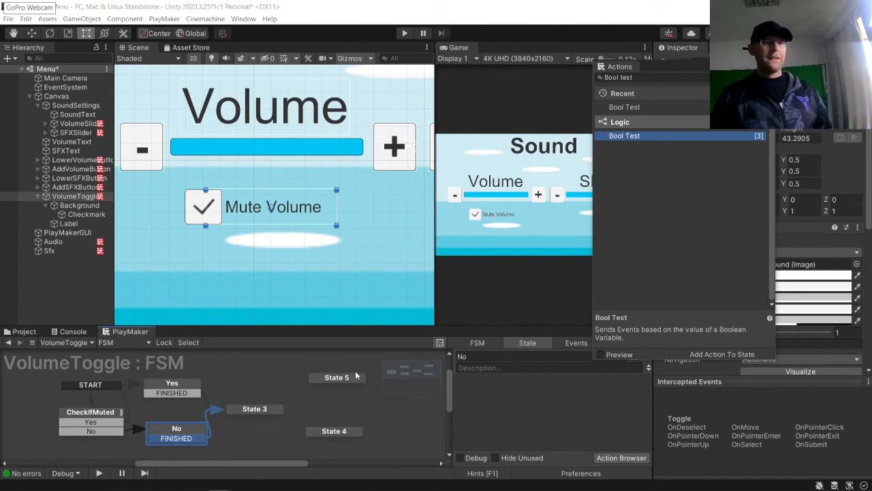
Step: Add a UI Toggle Set Is On action to the Yes state
{"action": "left_click", "coordinate": [158, 391]}
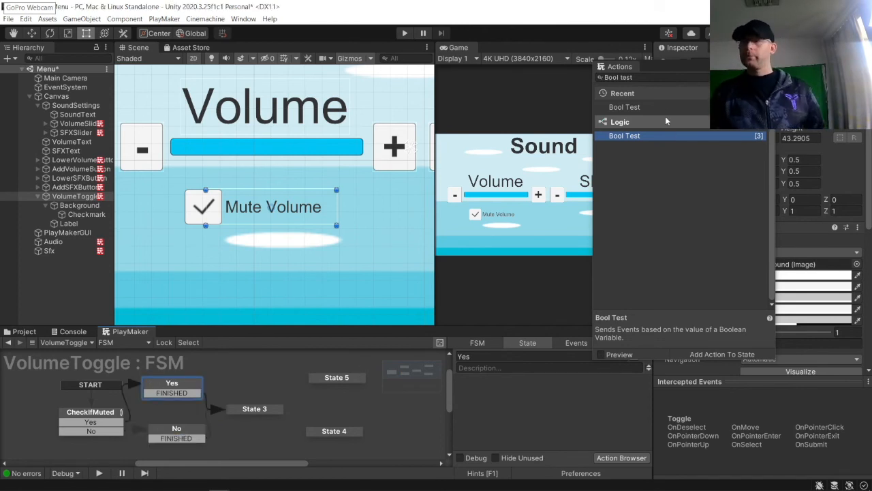
{"action": "left_click", "coordinate": [644, 78]}
{"action": "key", "text": "ctrl+a"}
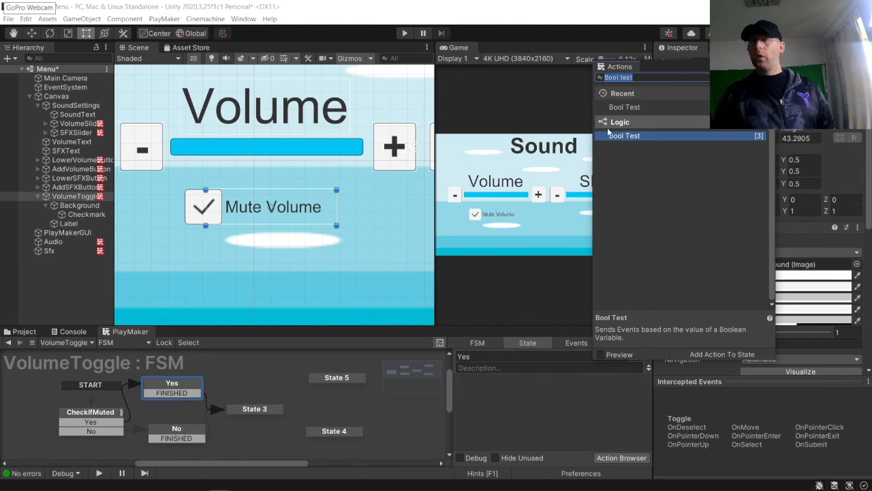
{"action": "type", "text": "UI toggle"}
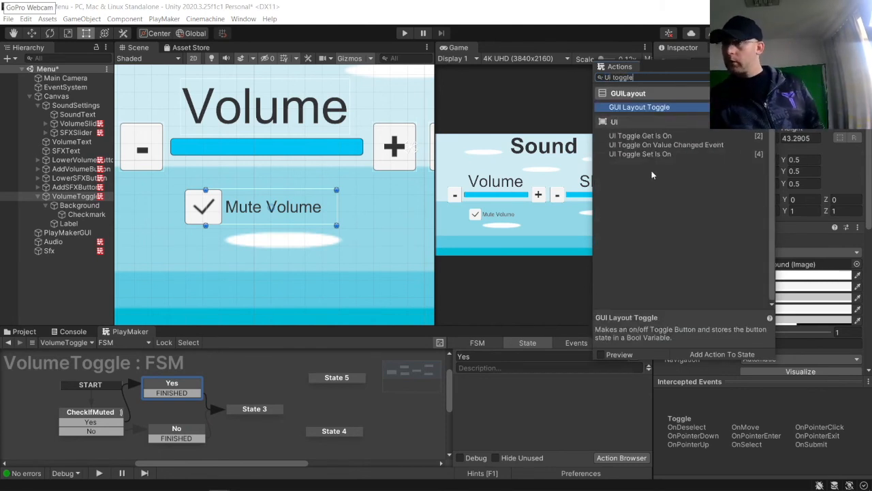
{"action": "left_click", "coordinate": [648, 156]}
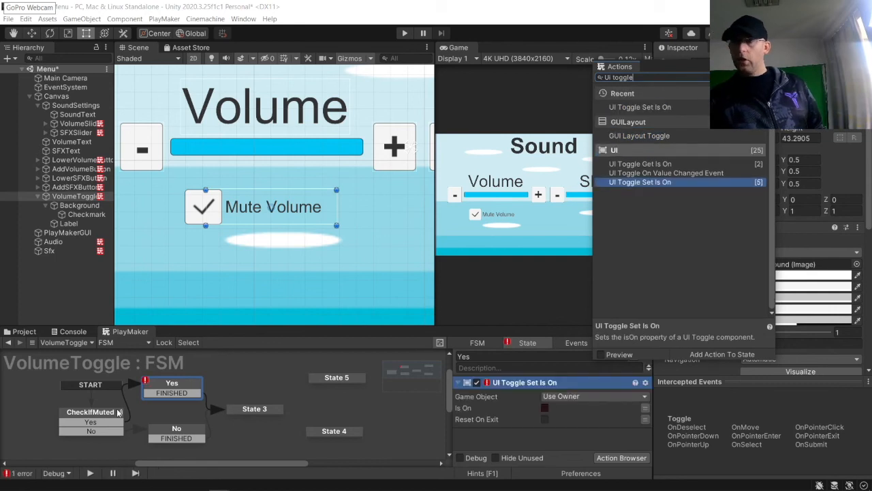
Step: Add UI Toggle Set Is On and Next Frame Event actions to the No state
{"action": "left_click", "coordinate": [171, 433]}
{"action": "double_click", "coordinate": [629, 182]}
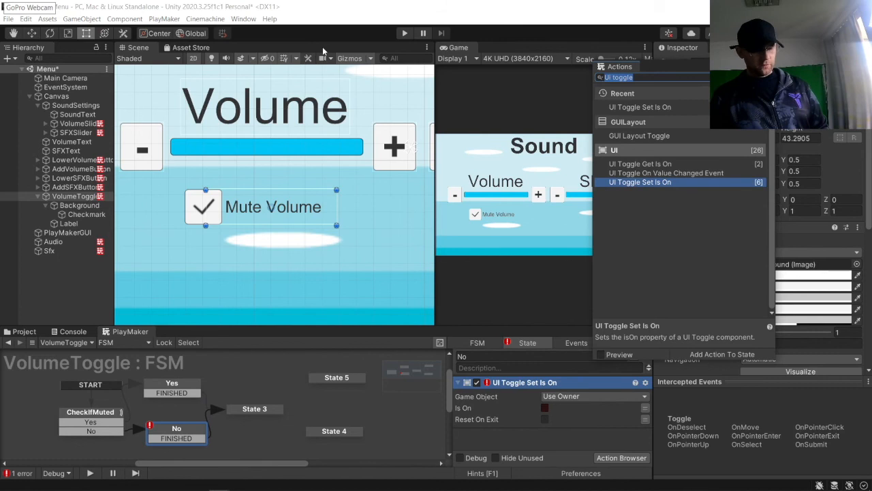
{"action": "type", "text": "next"}
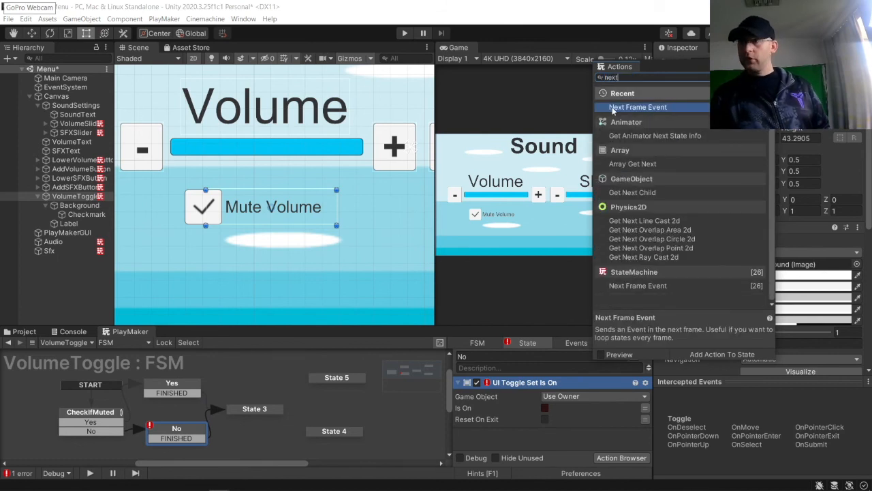
{"action": "double_click", "coordinate": [612, 107]}
Step: Add a Next Frame Event action to the Yes state
{"action": "left_click", "coordinate": [172, 384]}
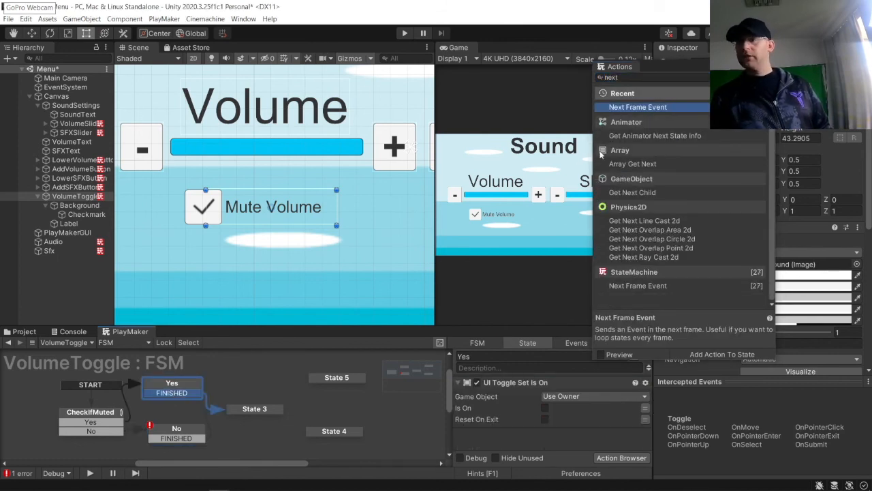
{"action": "left_click", "coordinate": [669, 107]}
{"action": "double_click", "coordinate": [664, 109]}
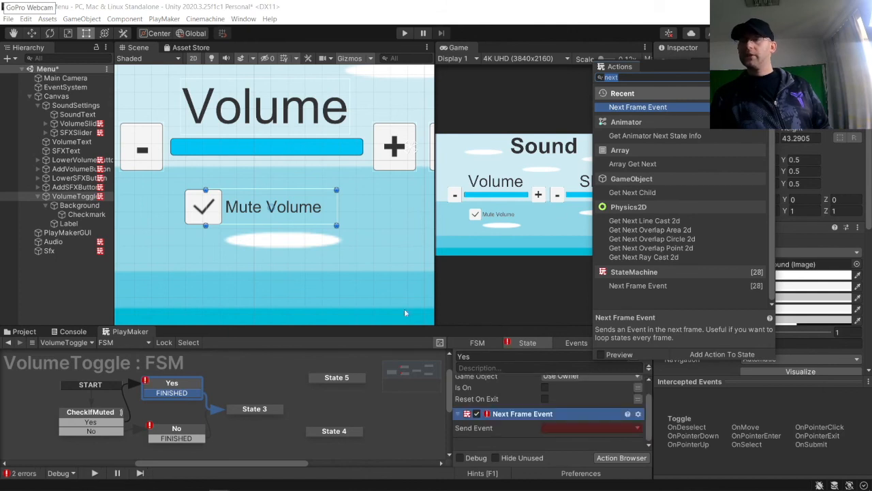
Step: In the Yes state, enable Is On and set the Next Frame Event to send FINISHED
{"action": "left_click", "coordinate": [206, 444]}
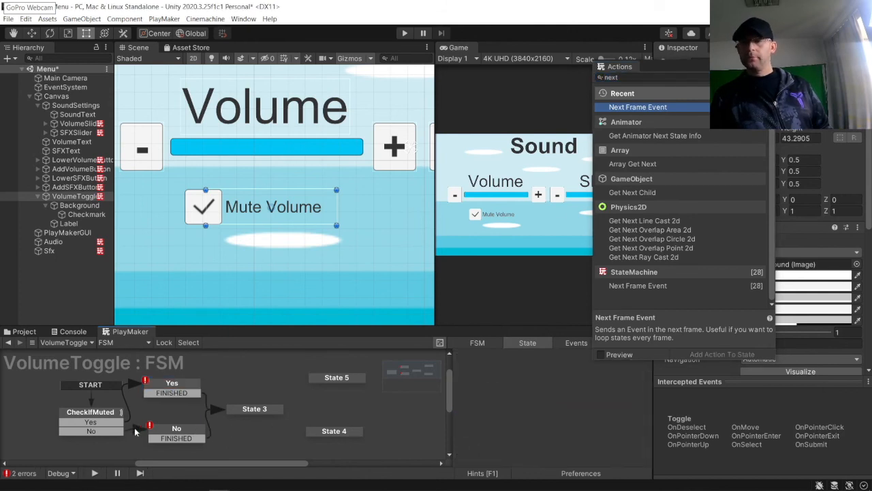
{"action": "left_click", "coordinate": [163, 431]}
{"action": "left_click_drag", "start_coordinate": [498, 413], "coordinate": [510, 385]}
{"action": "left_click", "coordinate": [196, 392]}
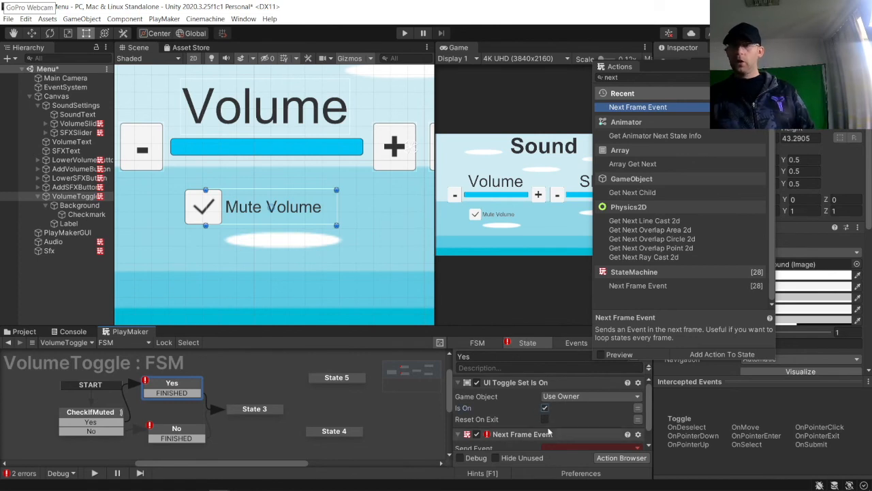
{"action": "left_click", "coordinate": [573, 448]}
{"action": "left_click", "coordinate": [573, 387]}
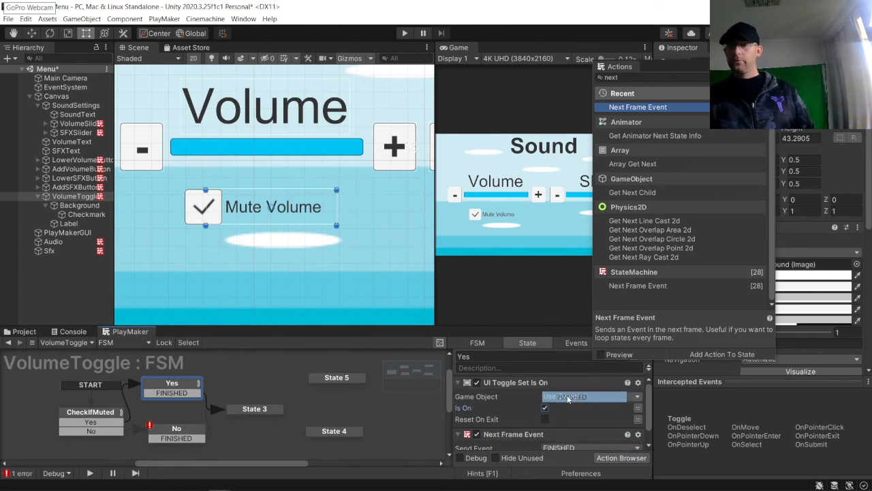
Step: Set the No state's Next Frame Event to send FINISHED
{"action": "left_click", "coordinate": [171, 432]}
{"action": "scroll", "coordinate": [523, 403], "scroll_direction": "down", "scroll_amount": 1}
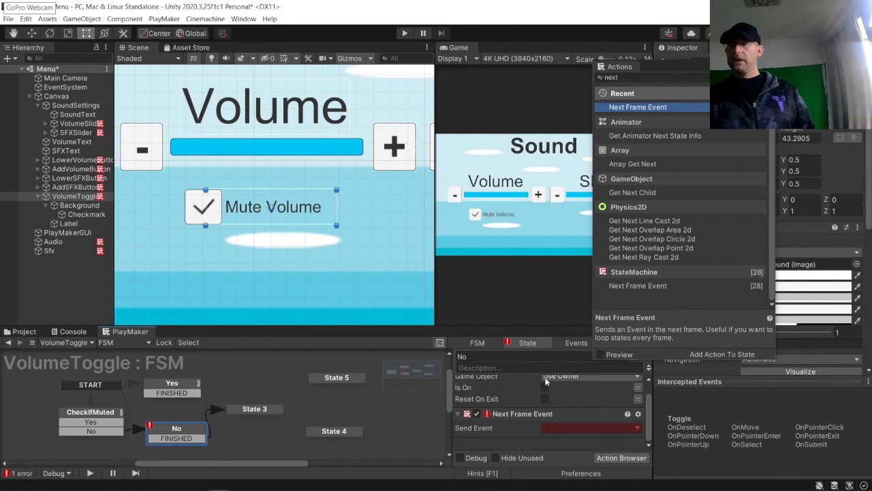
{"action": "left_click", "coordinate": [558, 428]}
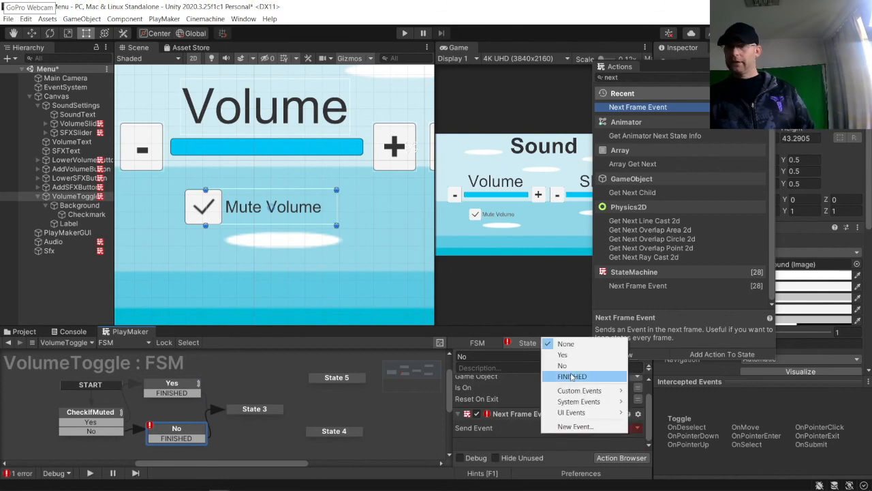
{"action": "left_click", "coordinate": [575, 379]}
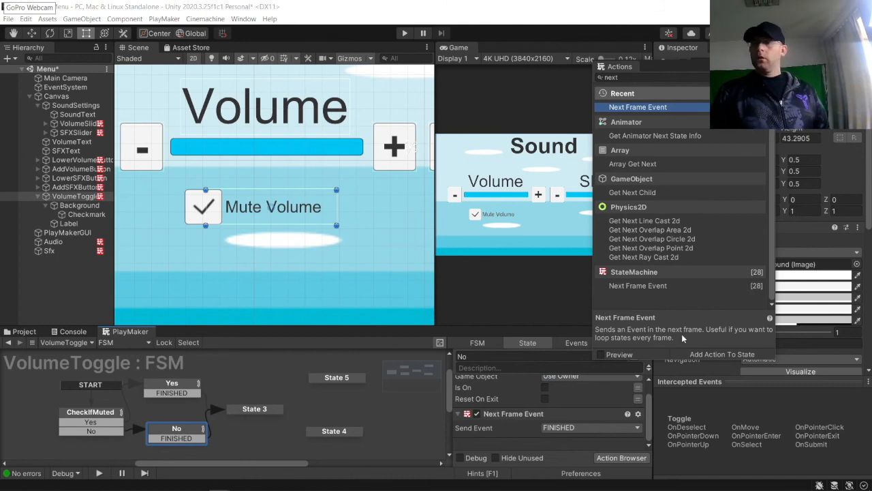
Step: Add a UI Toggle Get Is On action to State 3
{"action": "left_click", "coordinate": [253, 408]}
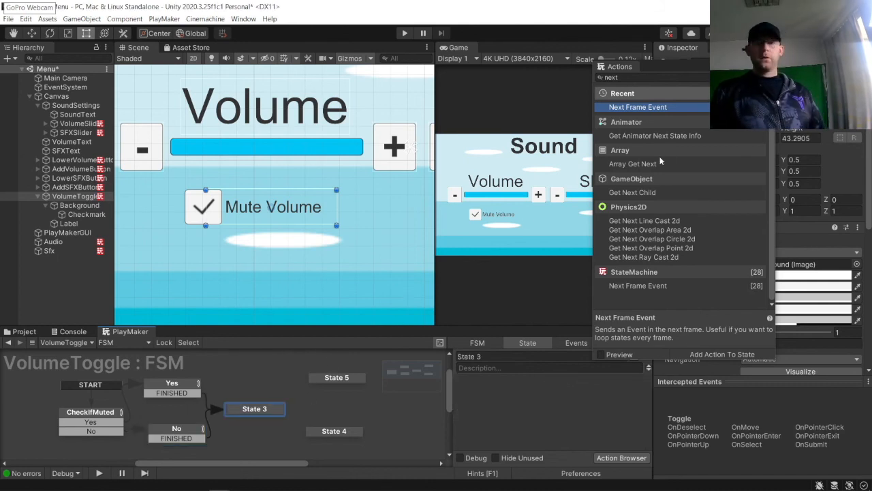
{"action": "left_click_drag", "start_coordinate": [634, 78], "coordinate": [242, 55]}
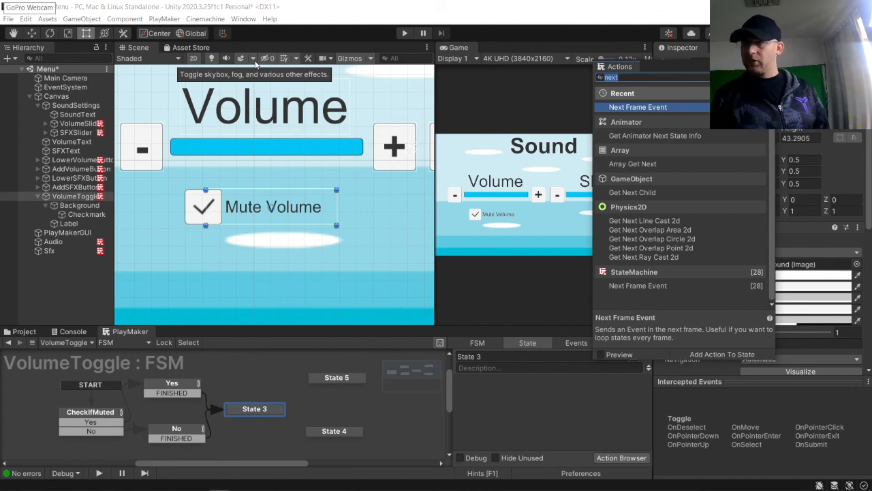
{"action": "type", "text": "UI toggle"}
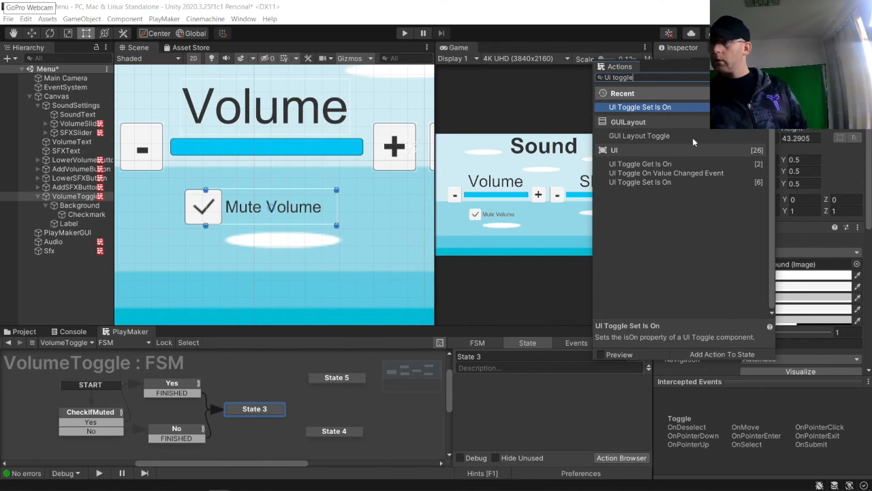
{"action": "double_click", "coordinate": [641, 164]}
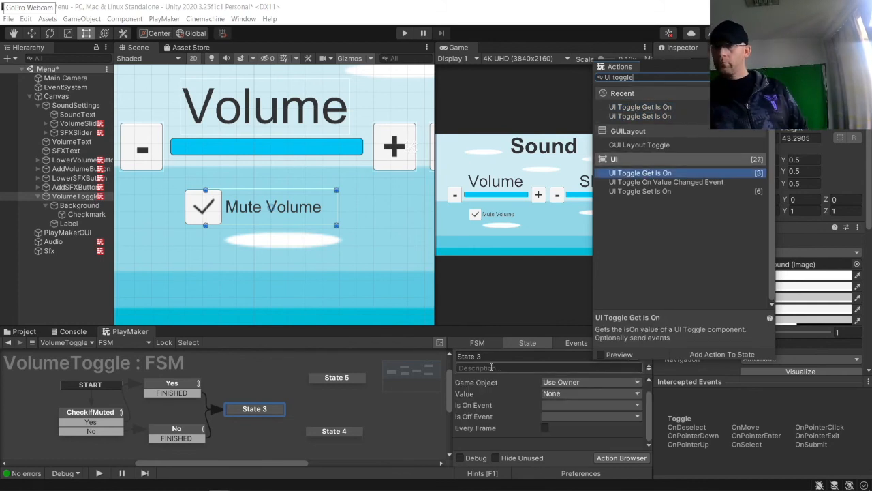
Step: Create new FSM events named Mute and UnMute
{"action": "right_click", "coordinate": [269, 412]}
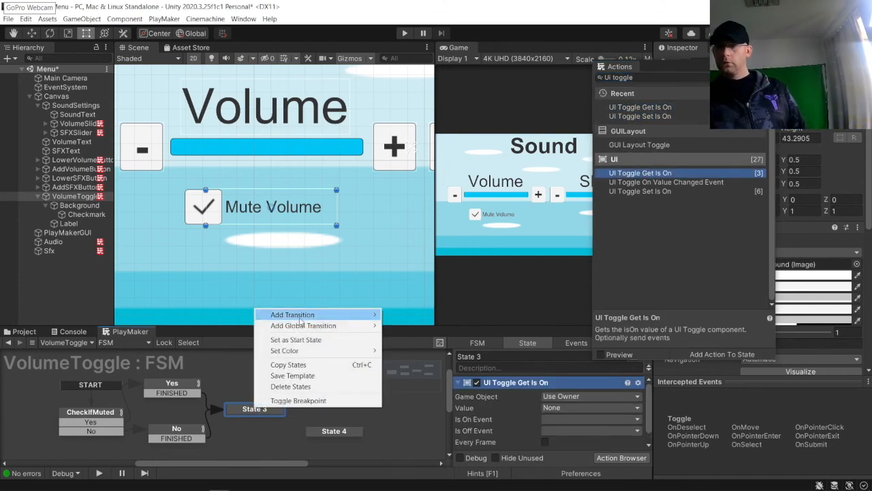
{"action": "mouse_move", "coordinate": [301, 318]}
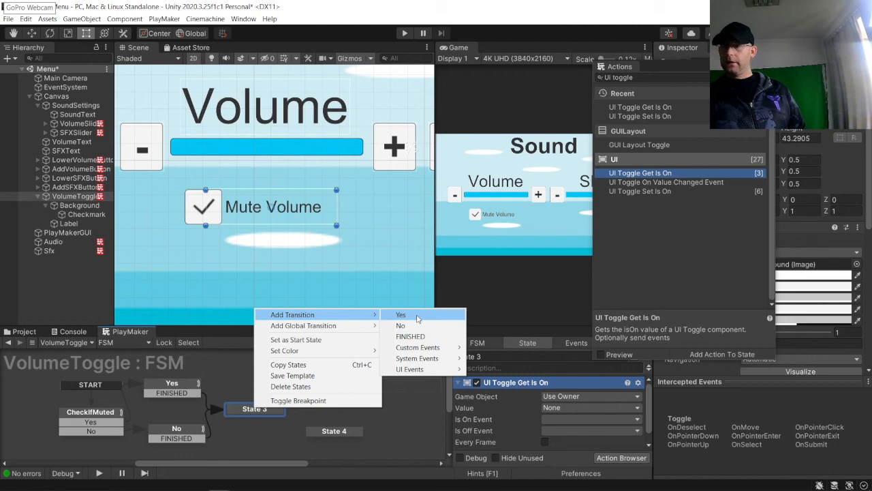
{"action": "left_click", "coordinate": [566, 347]}
{"action": "left_click", "coordinate": [567, 345]}
{"action": "left_click", "coordinate": [537, 445]}
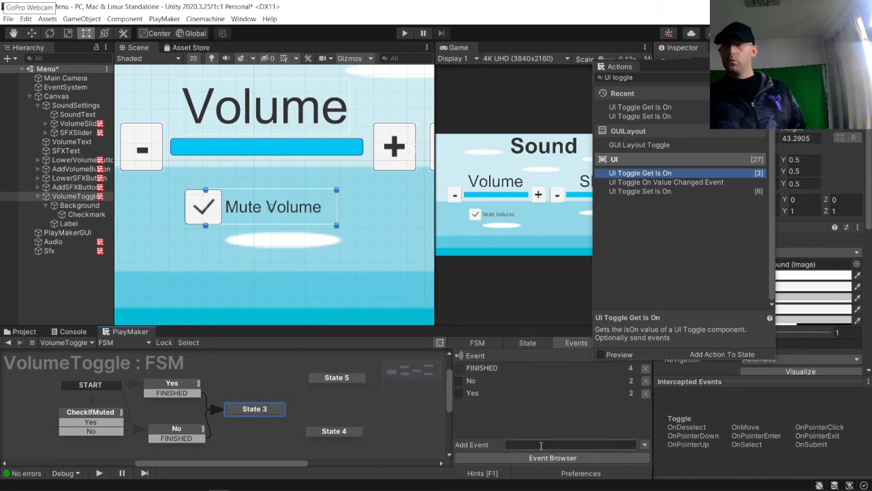
{"action": "type", "text": "Mute"}
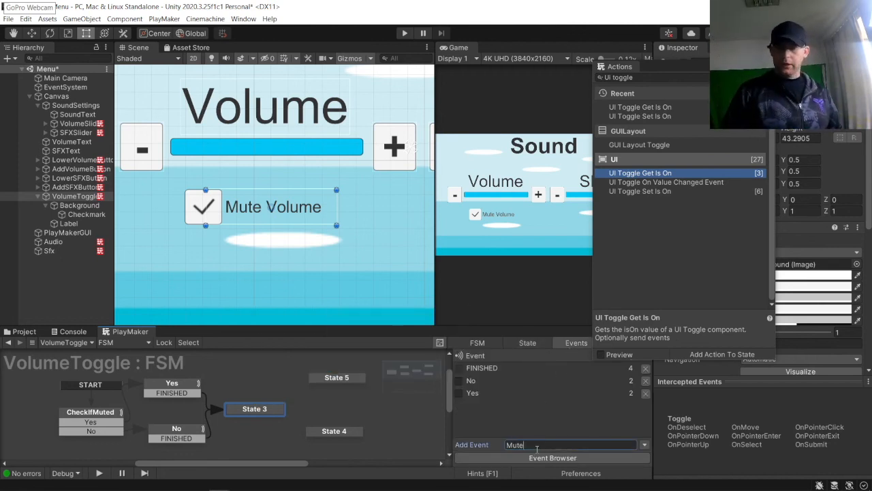
{"action": "key", "text": "Return"}
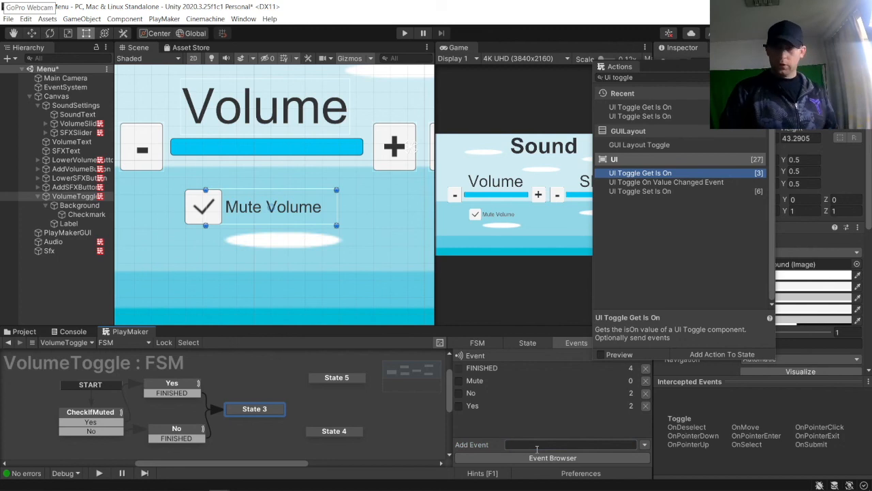
{"action": "left_click", "coordinate": [552, 458]}
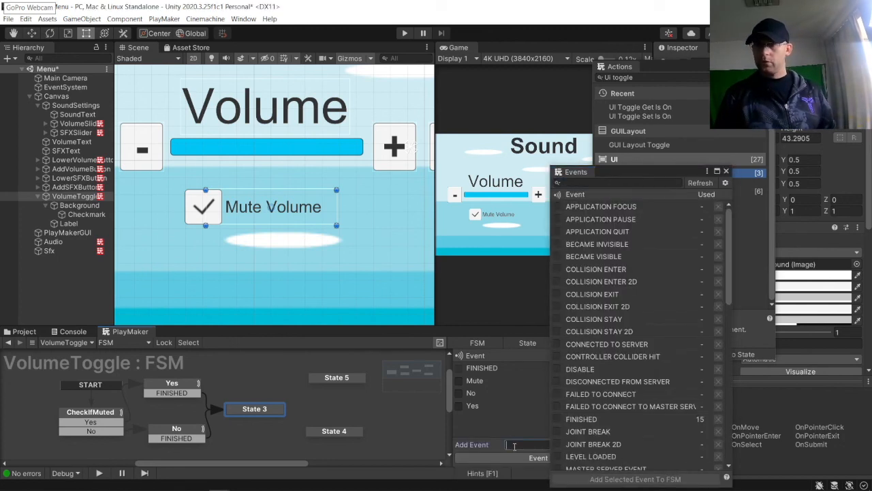
{"action": "type", "text": "UnMute"}
{"action": "key", "text": "Return"}
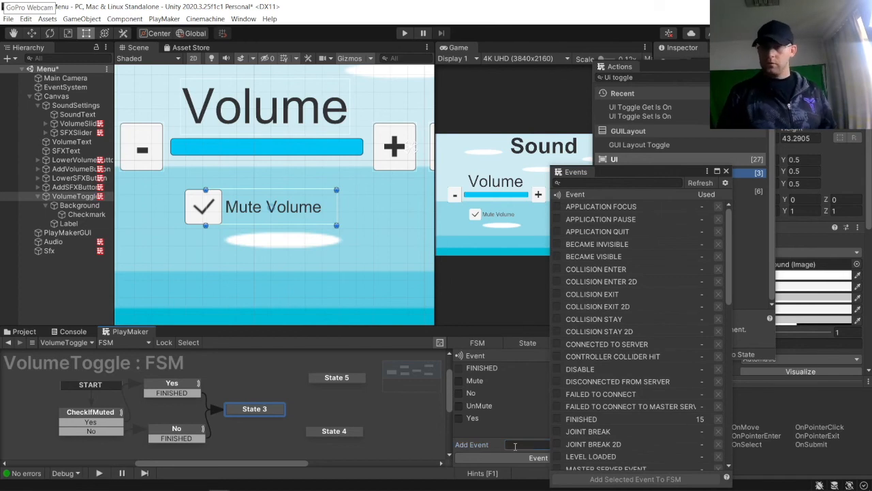
{"action": "left_click", "coordinate": [725, 172]}
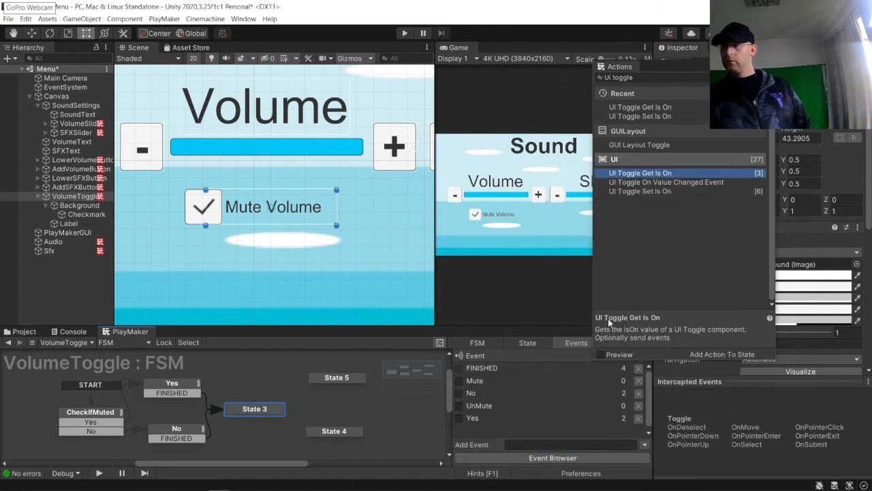
Step: Add a Mute transition to State 3
{"action": "right_click", "coordinate": [263, 408]}
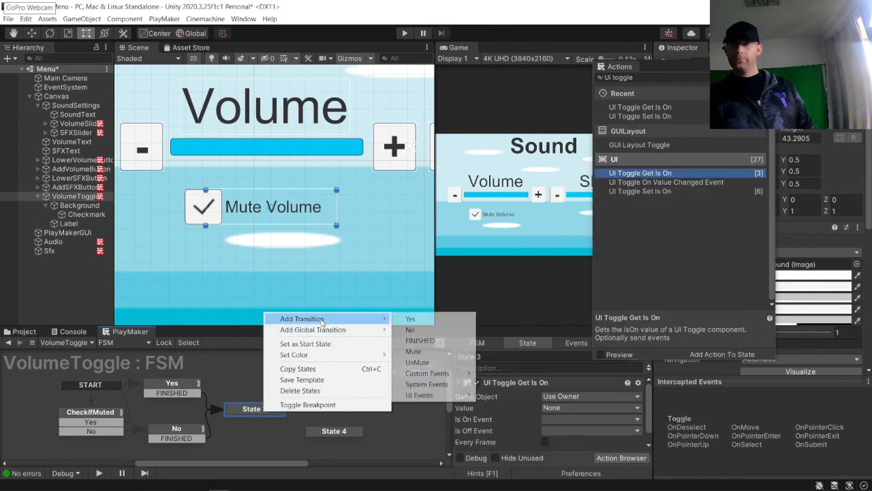
{"action": "left_click", "coordinate": [413, 351]}
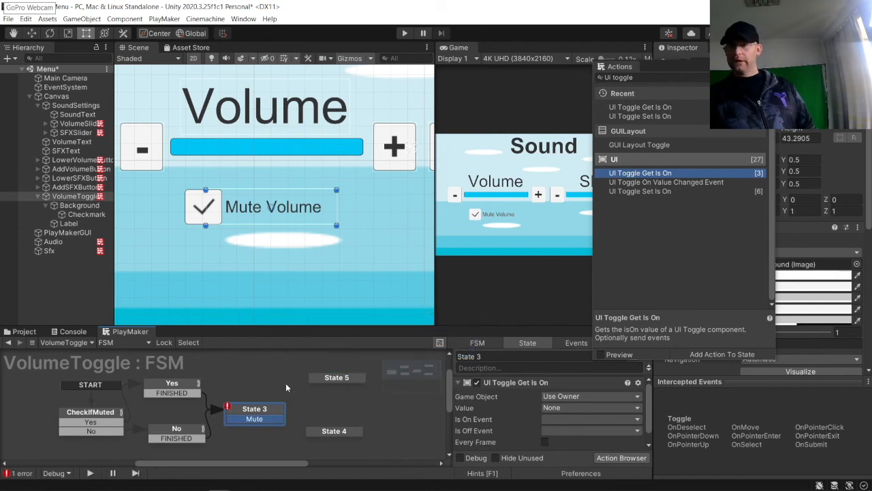
Step: Add an UnMute transition to State 3
{"action": "right_click", "coordinate": [258, 413]}
{"action": "mouse_move", "coordinate": [345, 317]}
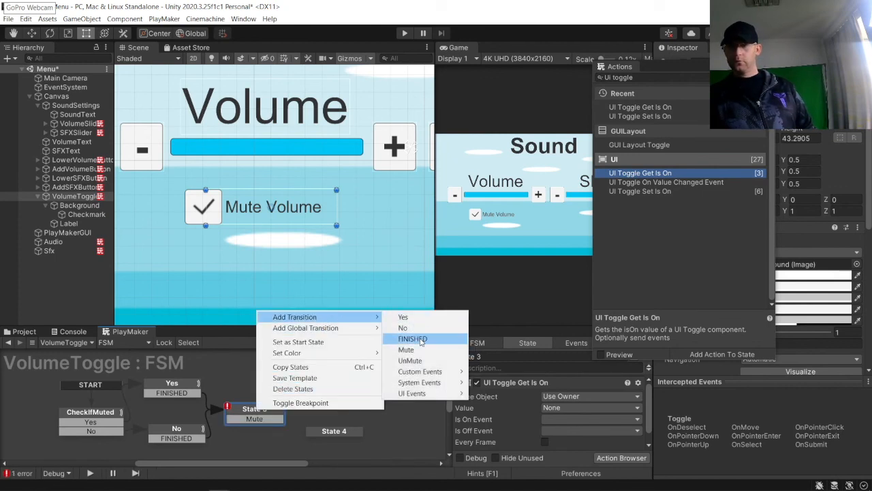
{"action": "left_click", "coordinate": [422, 365]}
Step: Connect State 3's Mute transition to State 5 and its UnMute transition to State 4
{"action": "right_click_drag", "start_coordinate": [265, 420], "coordinate": [323, 382]}
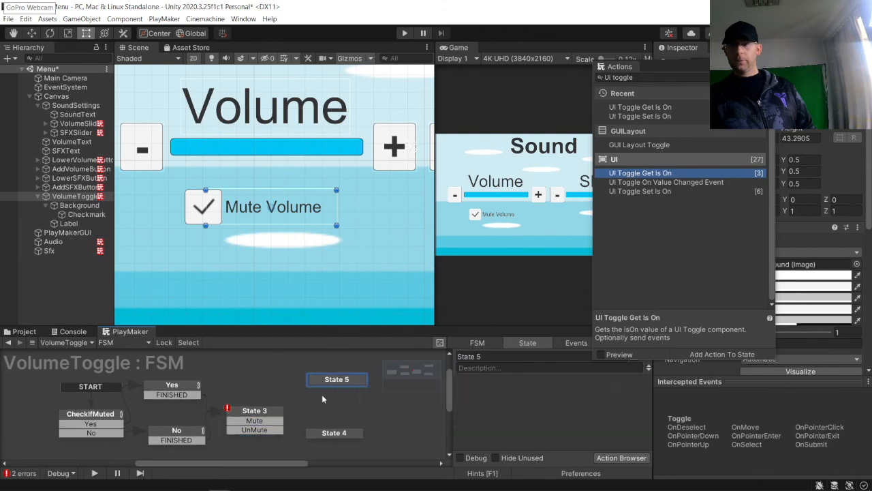
{"action": "left_click", "coordinate": [274, 418]}
{"action": "left_click_drag", "start_coordinate": [275, 421], "coordinate": [317, 382]}
{"action": "left_click", "coordinate": [276, 433]}
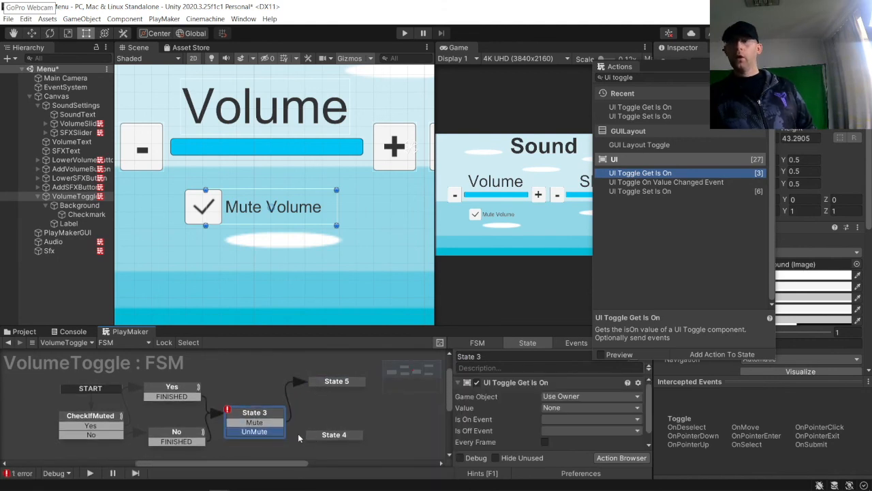
{"action": "left_click_drag", "start_coordinate": [267, 412], "coordinate": [312, 436]}
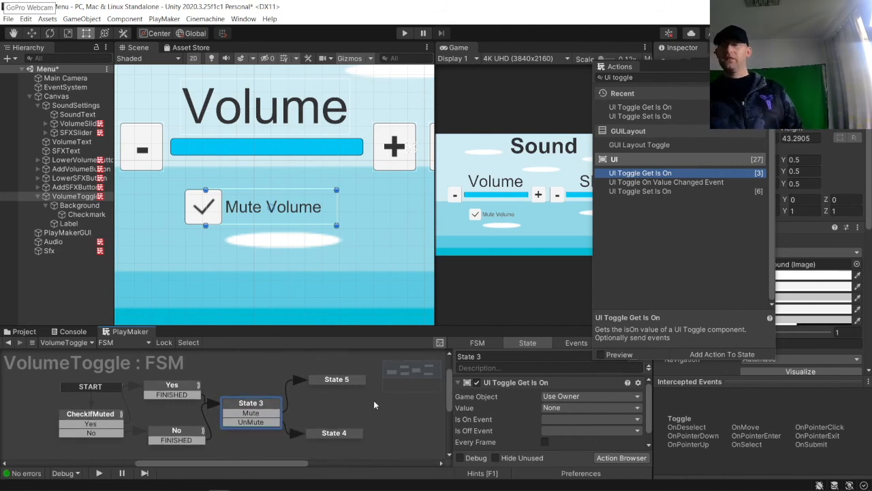
{"action": "left_click", "coordinate": [485, 386]}
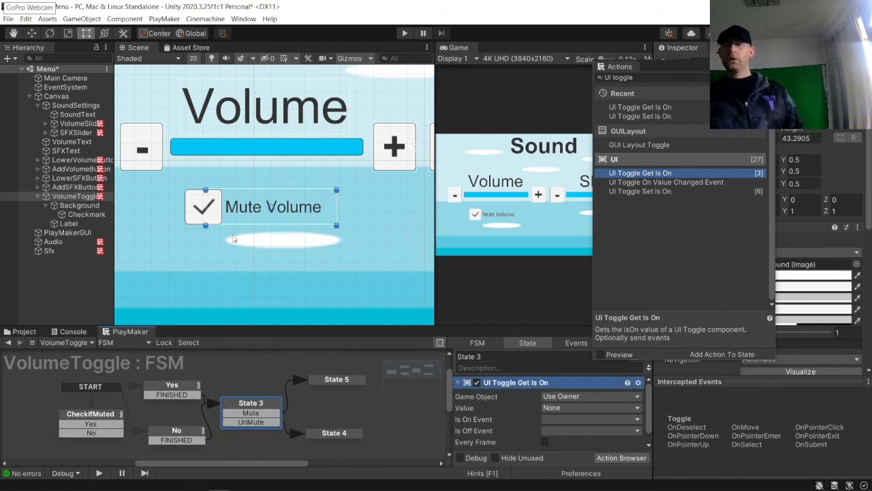
{"action": "left_click", "coordinate": [195, 199]}
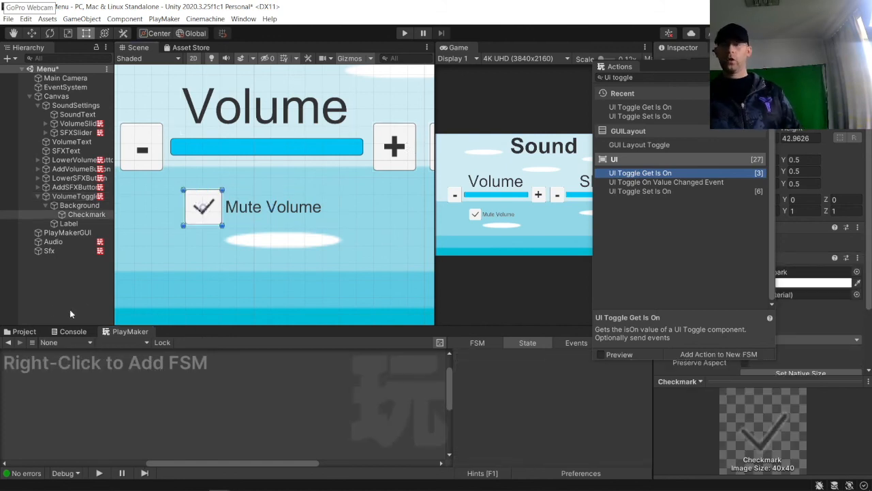
{"action": "left_click", "coordinate": [79, 197]}
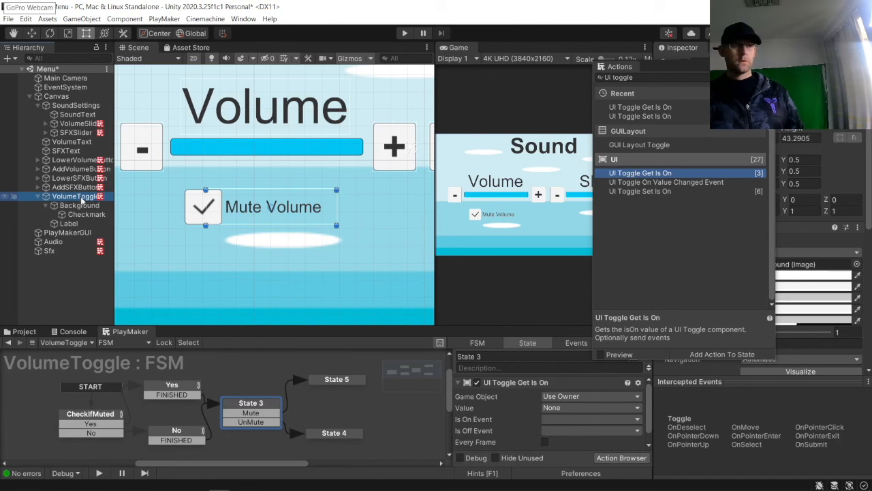
Step: Rename State 5 to Mute and State 4 to UnMute
{"action": "left_click", "coordinate": [334, 379]}
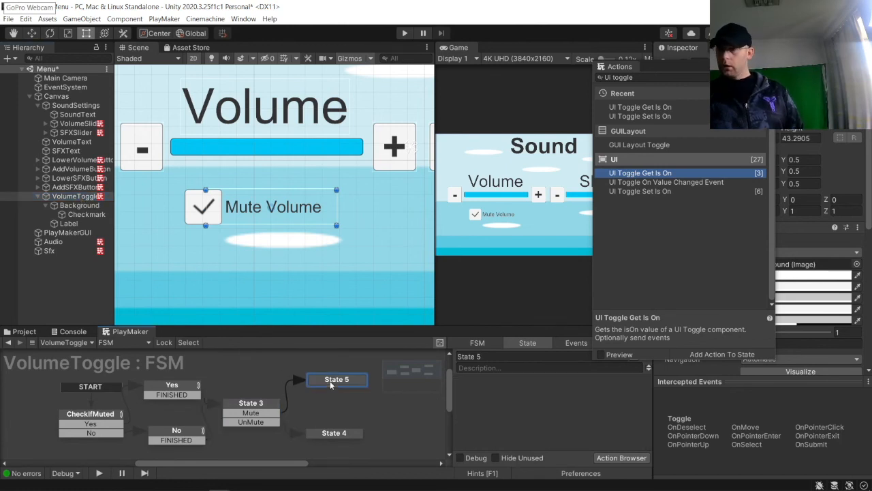
{"action": "type", "text": "Mute"}
{"action": "left_click", "coordinate": [344, 412]}
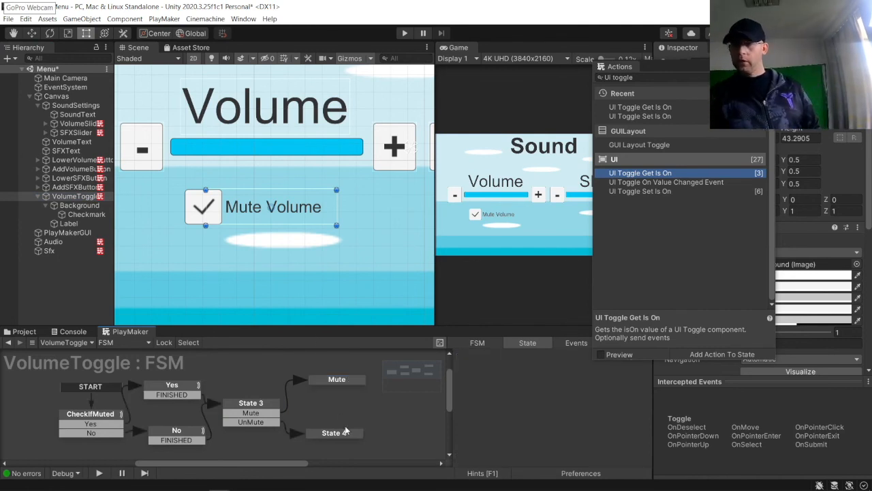
{"action": "left_click", "coordinate": [347, 434]}
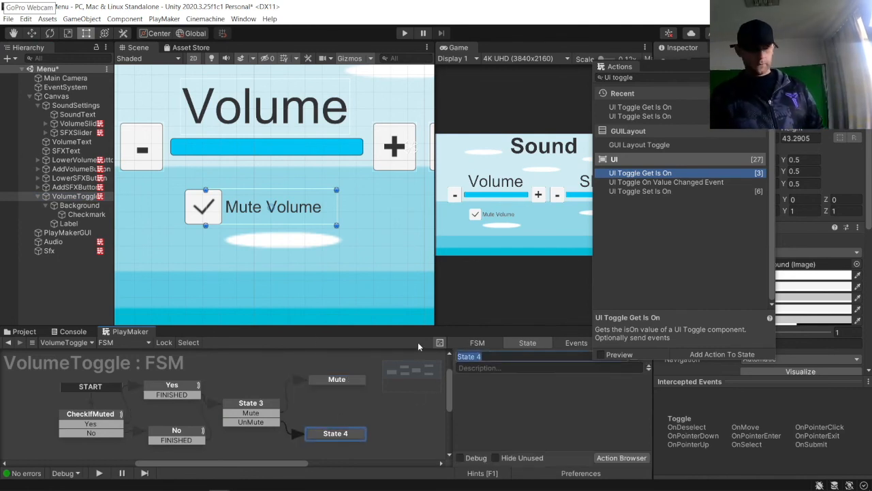
{"action": "type", "text": "UnMute"}
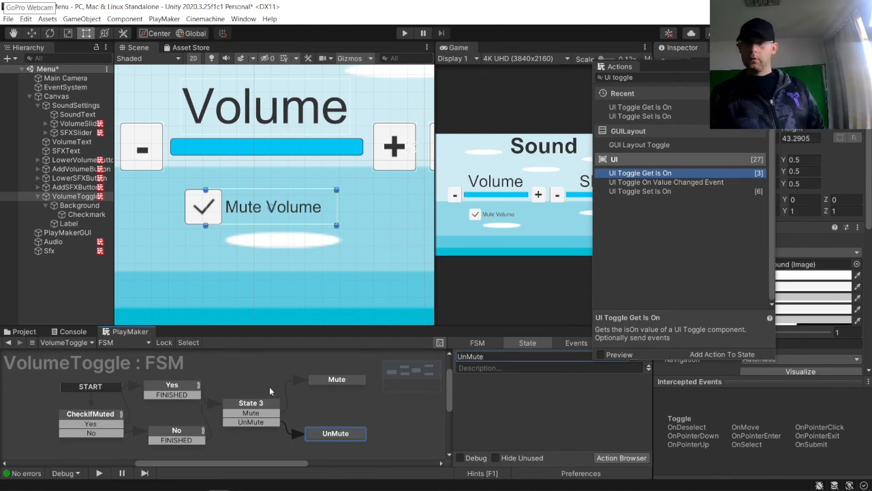
Step: In State 3's UI Toggle Get Is On action, set Is On Event to Mute and Is Off Event to UnMute
{"action": "left_click", "coordinate": [258, 405]}
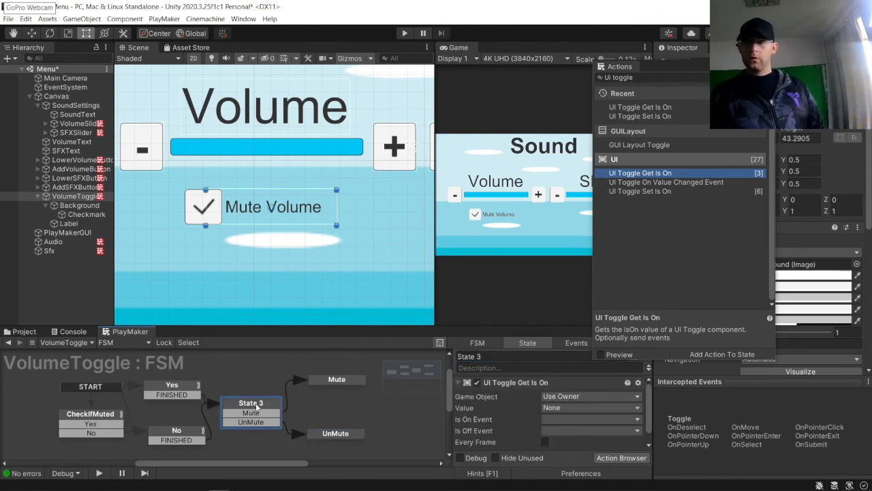
{"action": "left_click", "coordinate": [568, 420]}
{"action": "left_click", "coordinate": [572, 358]}
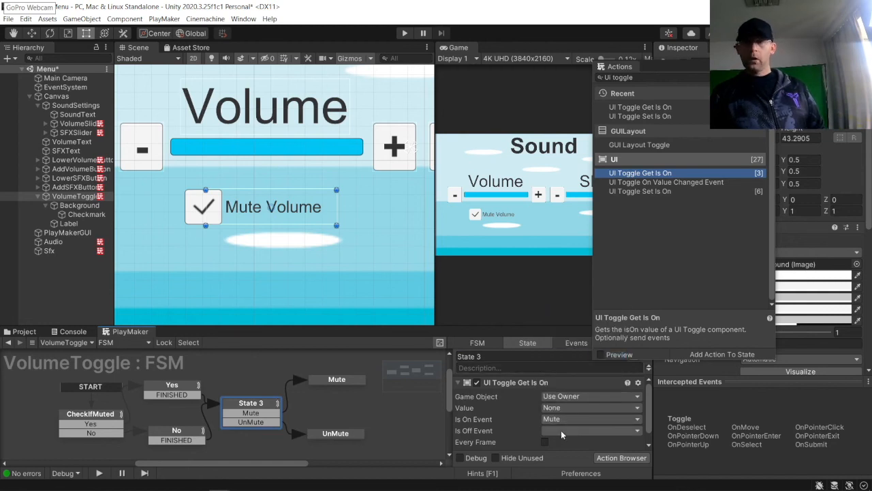
{"action": "left_click", "coordinate": [563, 430]}
{"action": "left_click", "coordinate": [571, 379]}
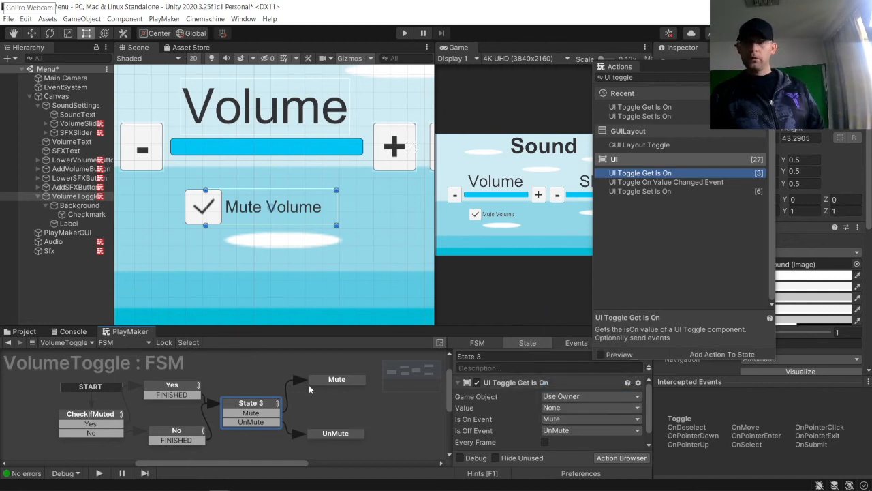
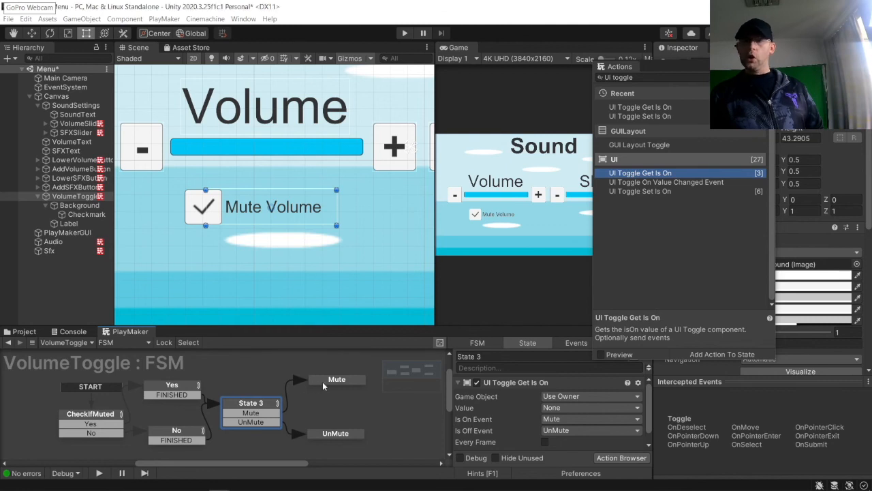
Step: Add an Audio Mute action to the Mute state
{"action": "left_click", "coordinate": [334, 378]}
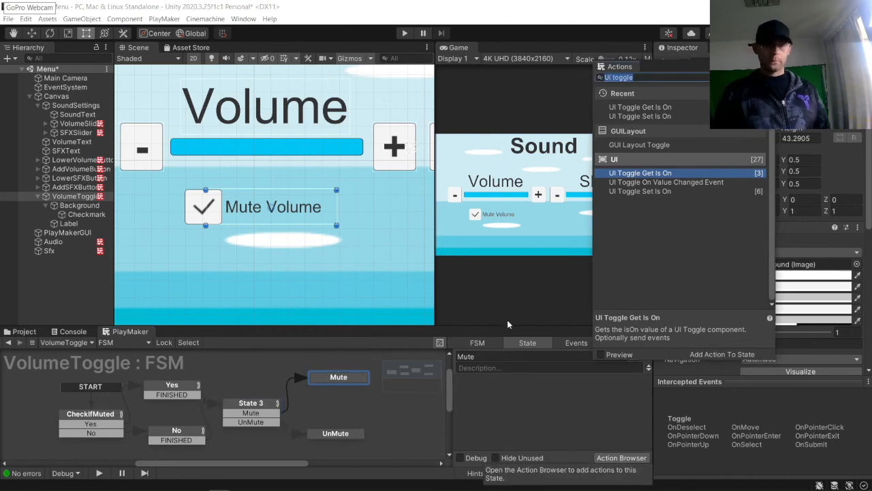
{"action": "type", "text": "audio"}
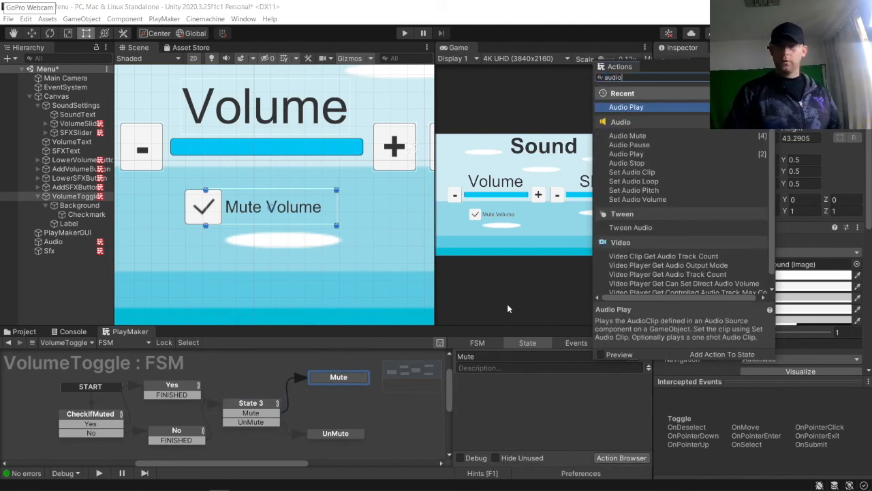
{"action": "type", "text": " mute"}
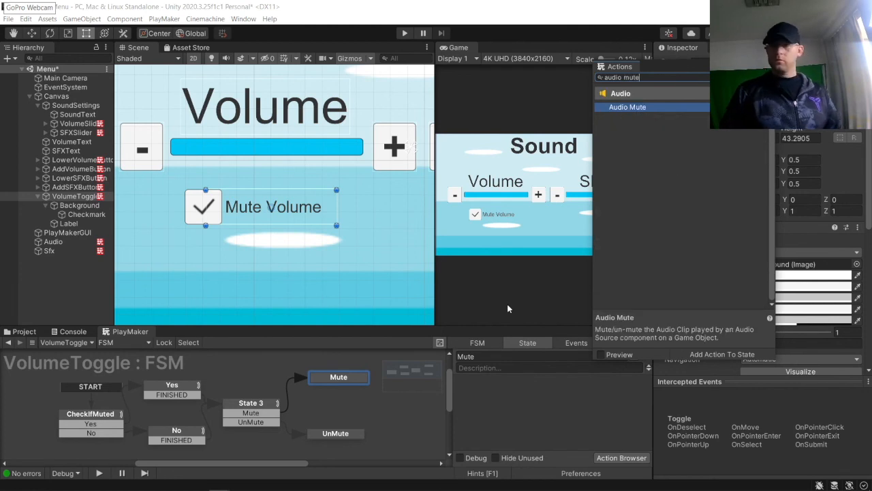
{"action": "key", "text": "Return"}
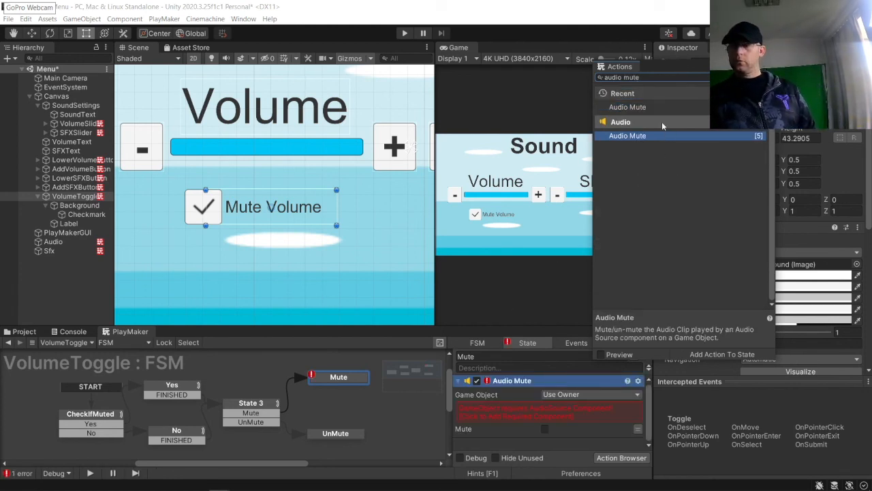
Step: Add a Set Bool Value action to the Mute state
{"action": "left_click_drag", "start_coordinate": [663, 69], "coordinate": [389, 62]}
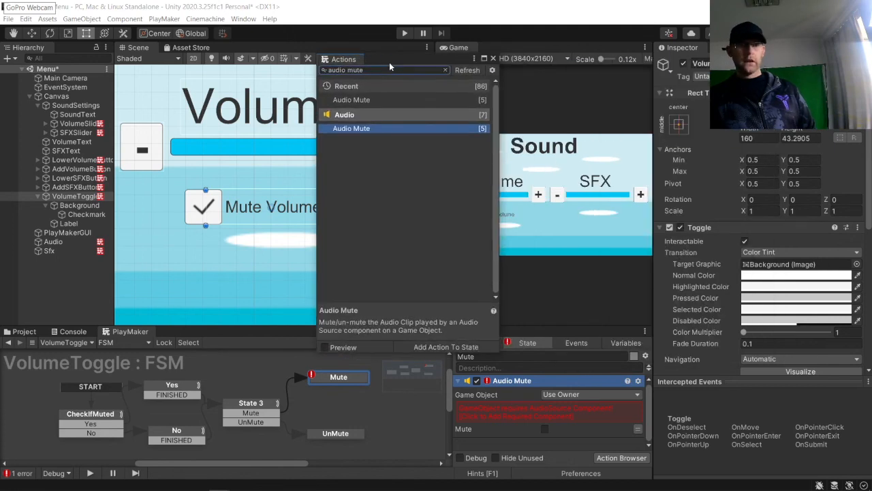
{"action": "type", "text": "Set"}
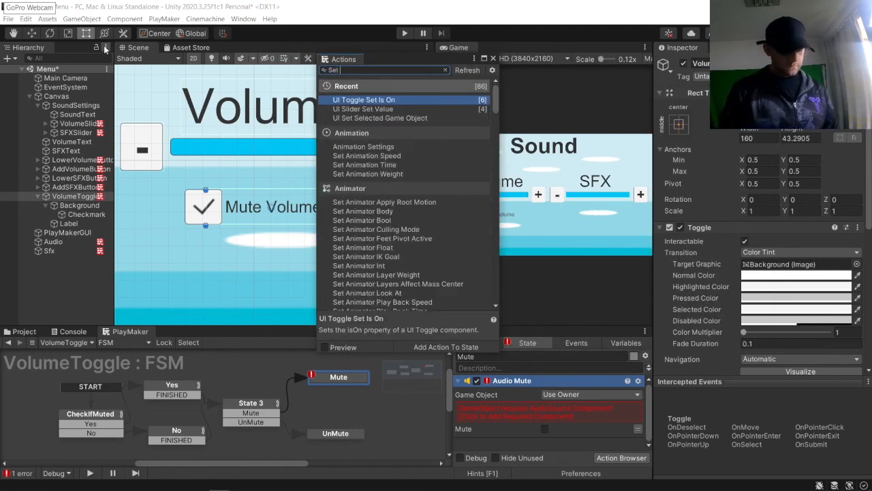
{"action": "type", "text": " bool value"}
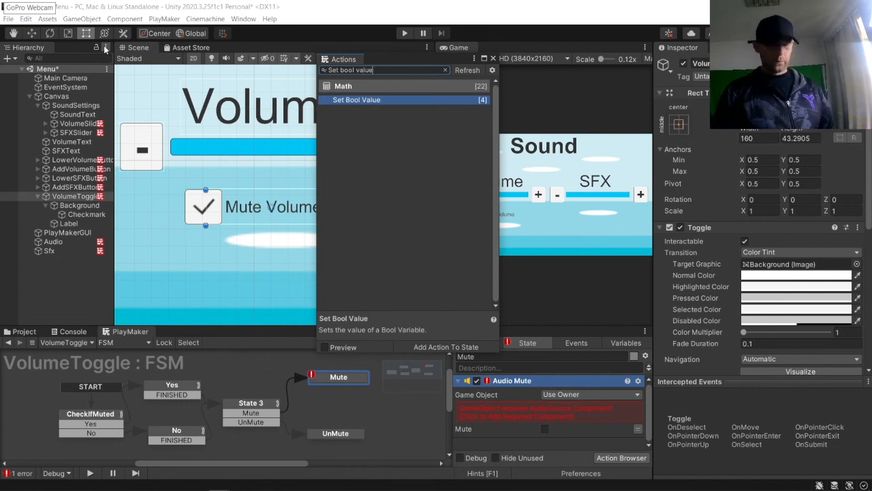
{"action": "key", "text": "Return"}
Step: Add a Next Frame Event action to the Mute state
{"action": "key", "text": "ctrl+a"}
{"action": "type", "text": "Next fram"}
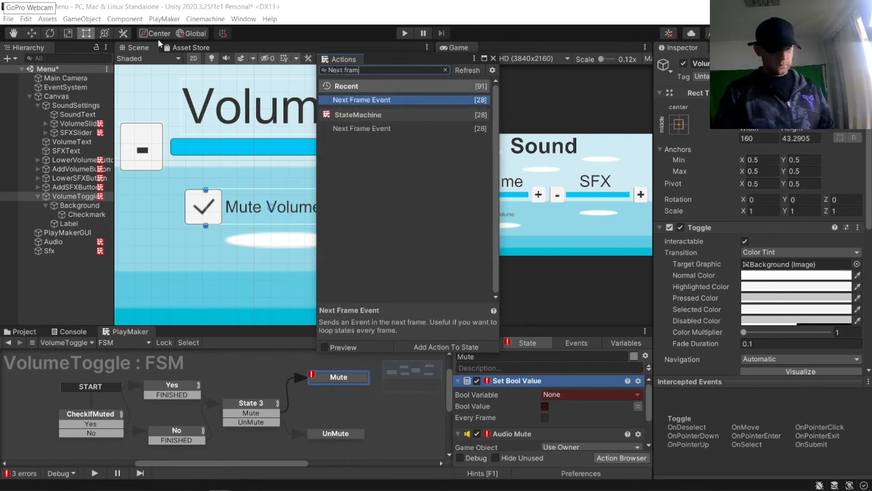
{"action": "type", "text": "e e"}
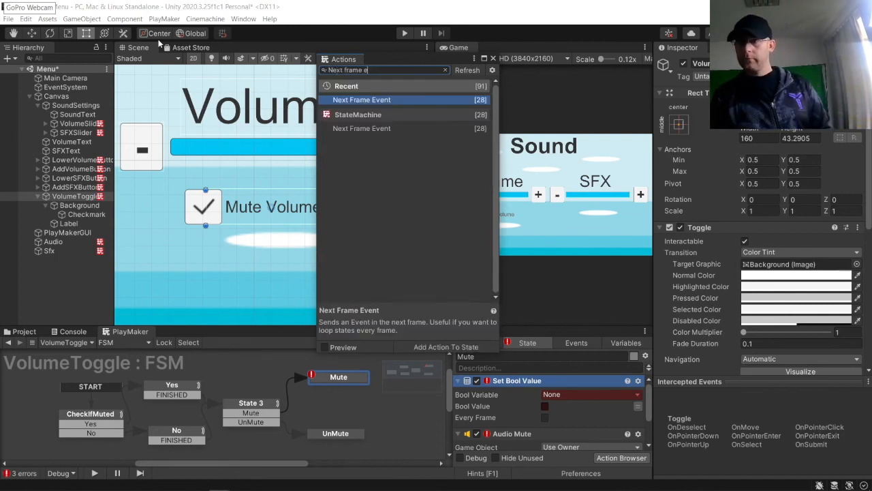
{"action": "key", "text": "Return"}
Step: Add Next Frame Event, Set Bool Value and Audio Mute actions to the UnMute state
{"action": "left_click", "coordinate": [338, 433]}
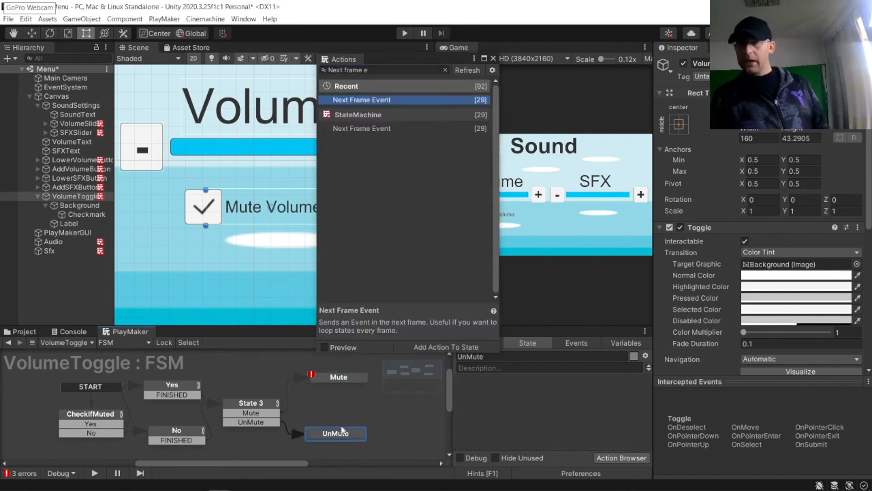
{"action": "left_click", "coordinate": [445, 70]}
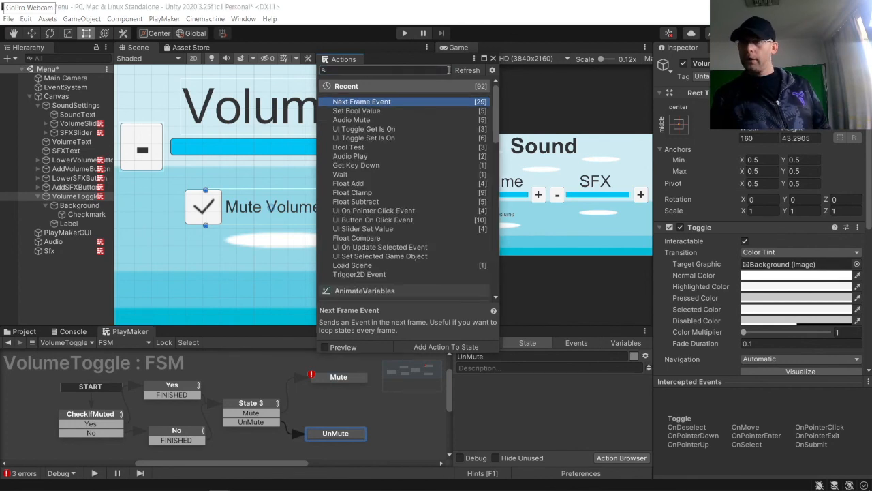
{"action": "double_click", "coordinate": [366, 103]}
{"action": "double_click", "coordinate": [362, 111]}
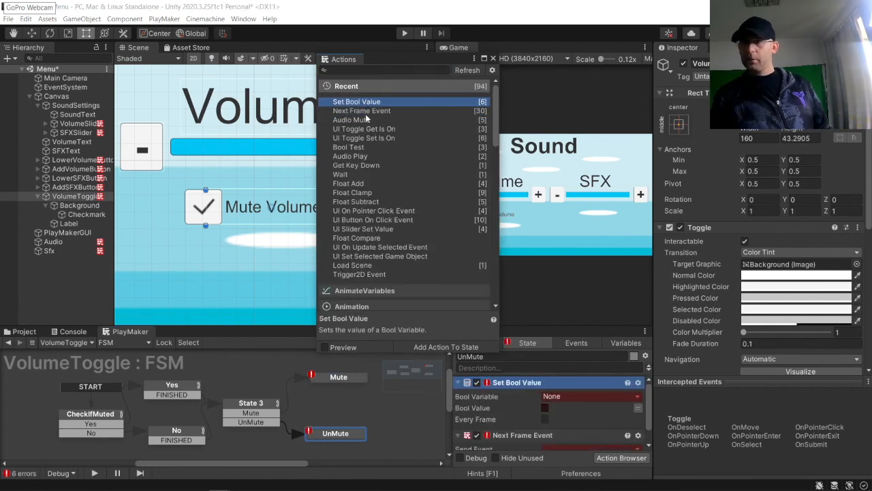
{"action": "double_click", "coordinate": [358, 120]}
{"action": "left_click", "coordinate": [493, 59]}
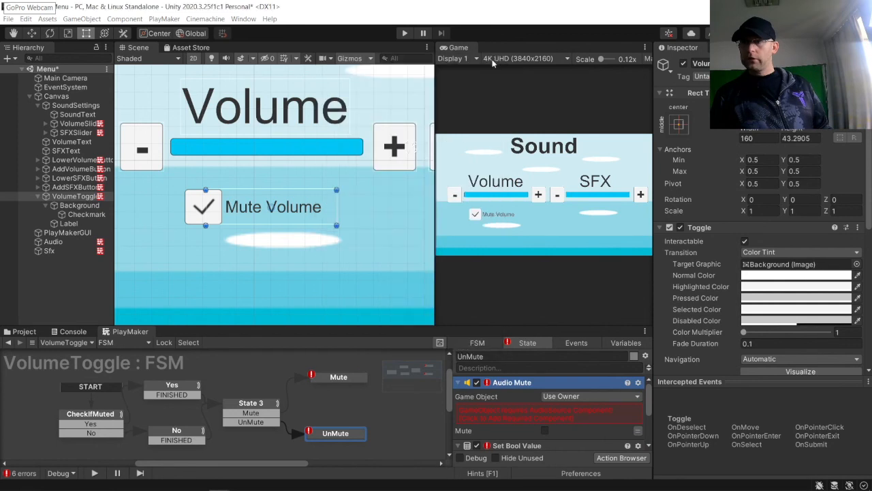
Step: Set the Mute state's Next Frame Event to send FINISHED and connect that transition to CheckIfMuted
{"action": "left_click", "coordinate": [335, 379]}
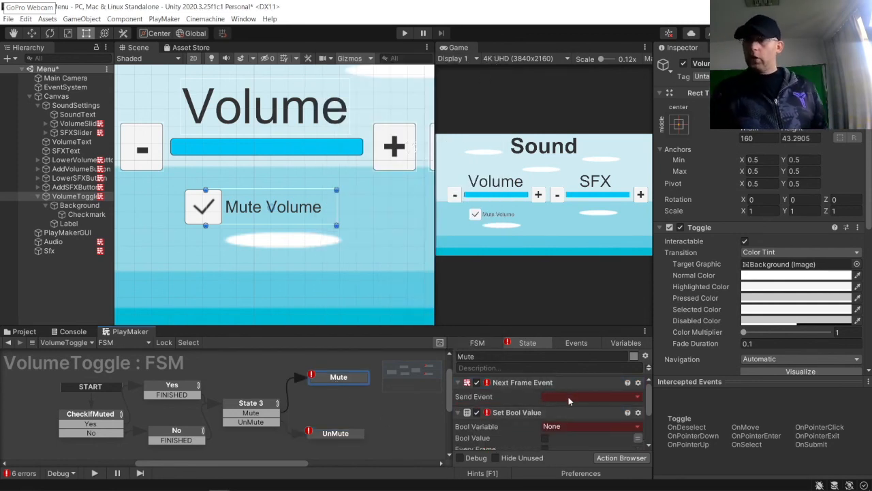
{"action": "left_click", "coordinate": [568, 396]}
{"action": "left_click", "coordinate": [560, 324]}
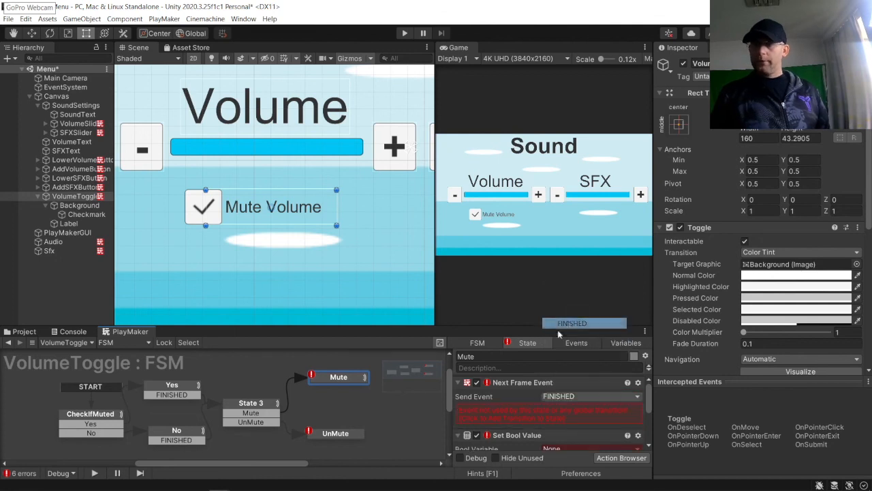
{"action": "left_click", "coordinate": [534, 407]}
{"action": "left_click_drag", "start_coordinate": [342, 387], "coordinate": [106, 420]}
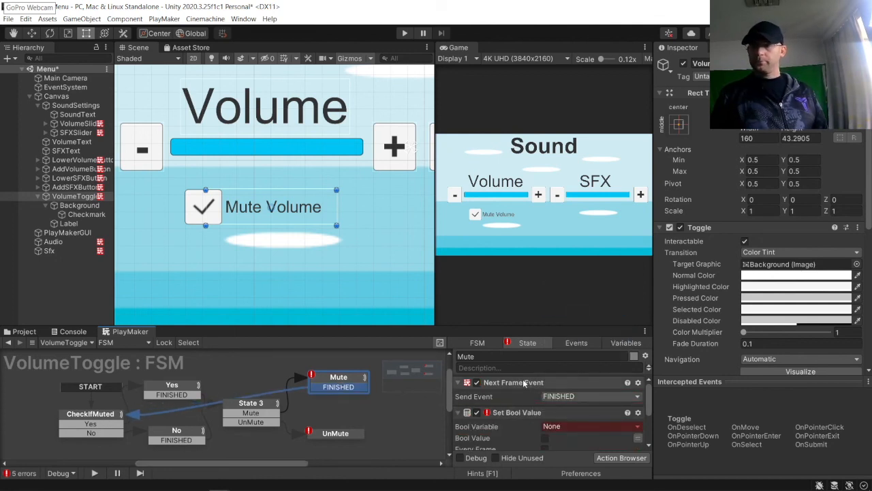
Step: In the Mute state's Set Bool Value, set Bool Variable to the global VolumeMuted? and enable Bool Value
{"action": "left_click", "coordinate": [568, 425]}
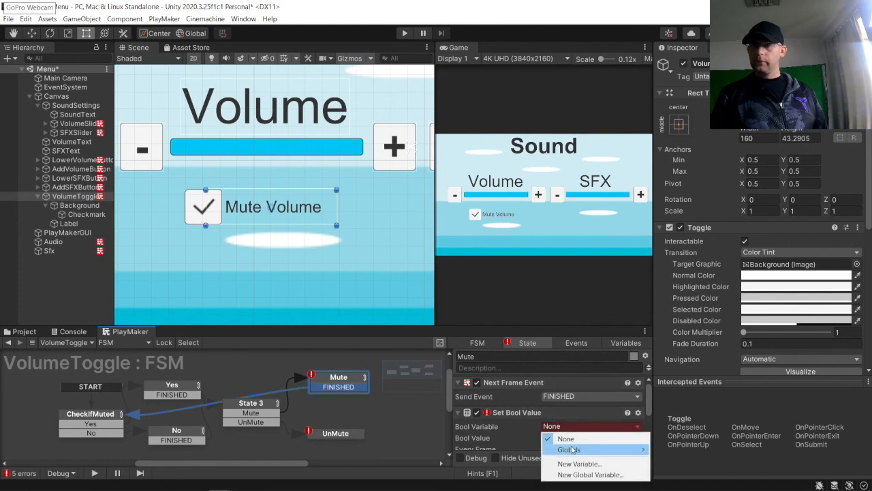
{"action": "mouse_move", "coordinate": [569, 450]}
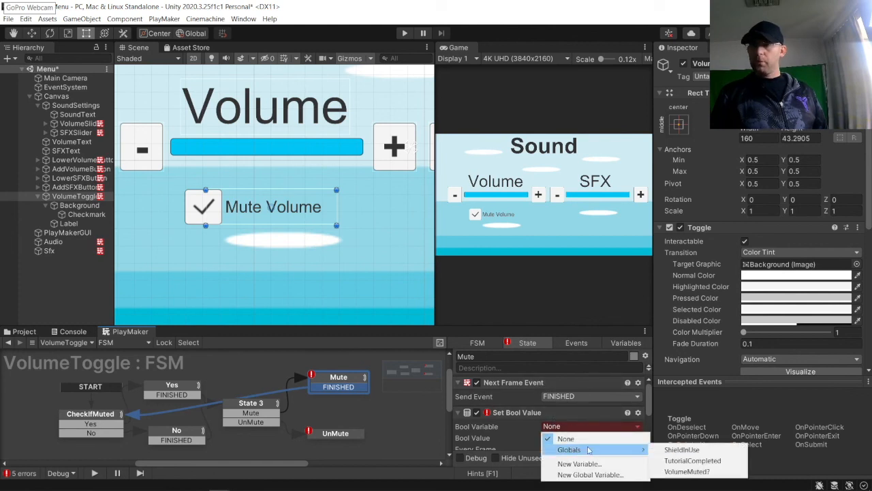
{"action": "left_click", "coordinate": [688, 472]}
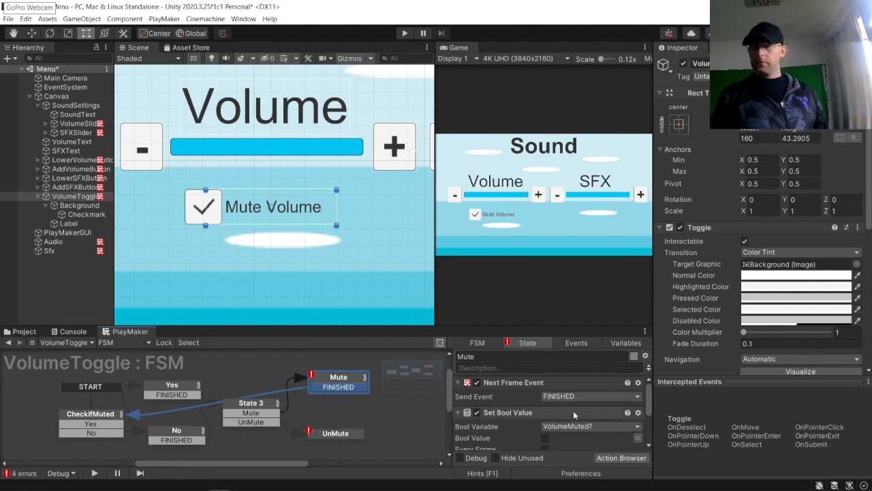
{"action": "left_click", "coordinate": [545, 438]}
Step: Reorder the Mute state's actions so Audio Mute comes first
{"action": "left_click_drag", "start_coordinate": [502, 413], "coordinate": [501, 396]}
{"action": "scroll", "coordinate": [505, 436], "scroll_direction": "down", "scroll_amount": 1}
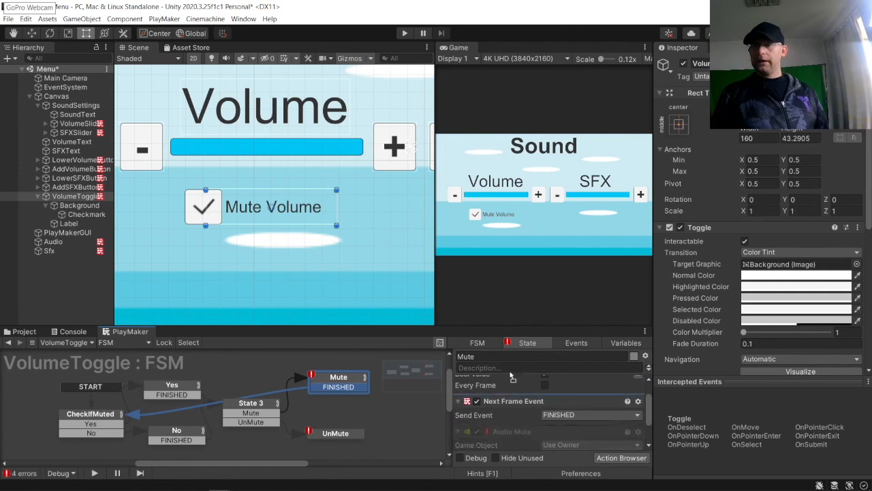
{"action": "scroll", "coordinate": [513, 402], "scroll_direction": "up", "scroll_amount": 1}
{"action": "left_click_drag", "start_coordinate": [511, 385], "coordinate": [513, 384]}
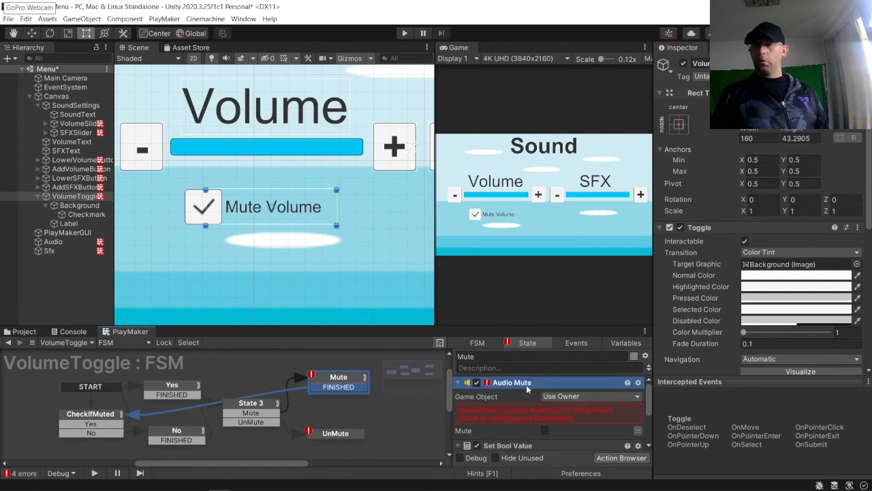
Step: Set the Mute state's Audio Mute target to the Audio object and enable Mute
{"action": "left_click", "coordinate": [571, 396]}
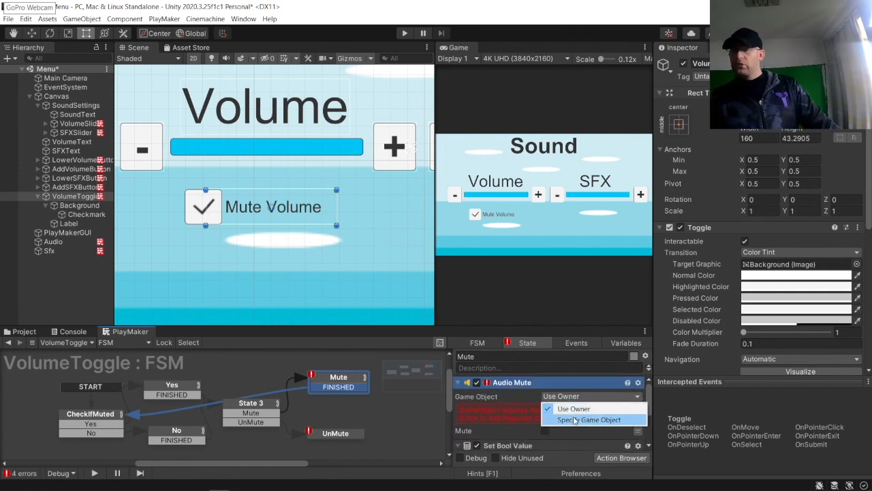
{"action": "left_click", "coordinate": [574, 420]}
{"action": "left_click_drag", "start_coordinate": [56, 244], "coordinate": [569, 407]}
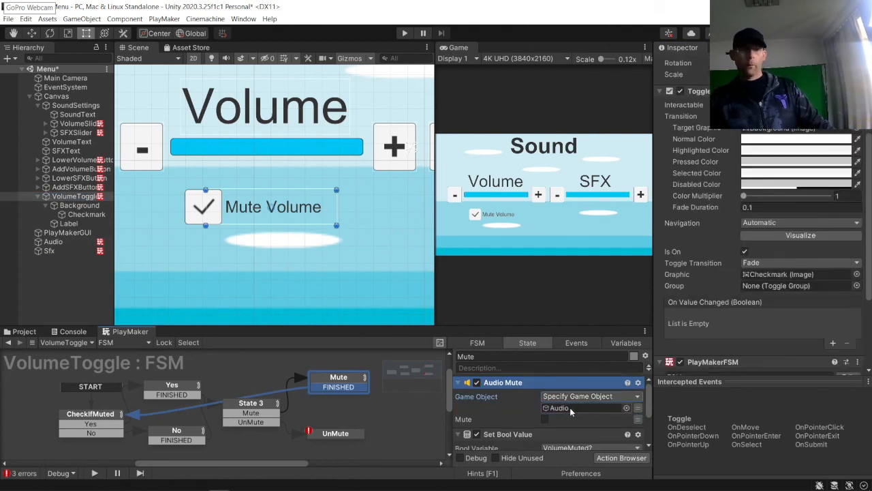
{"action": "left_click", "coordinate": [545, 418]}
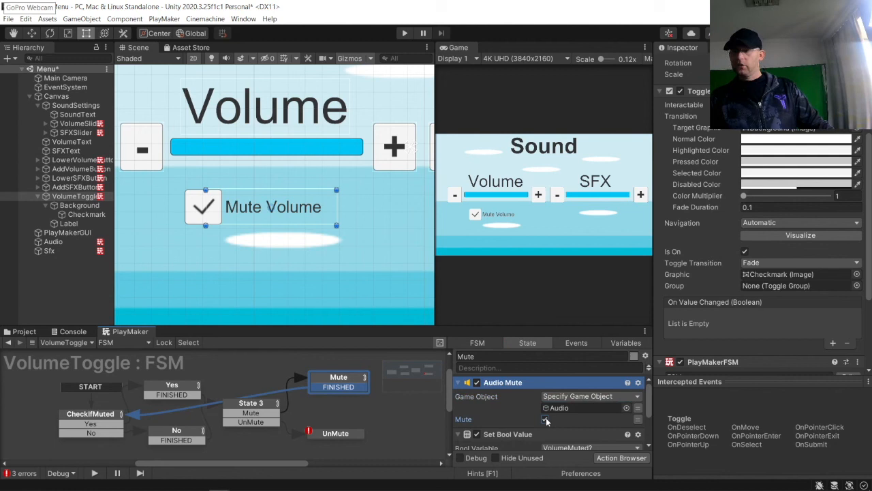
Step: Set the UnMute state's Audio Mute target to the Audio object
{"action": "left_click", "coordinate": [343, 435]}
{"action": "left_click", "coordinate": [587, 395]}
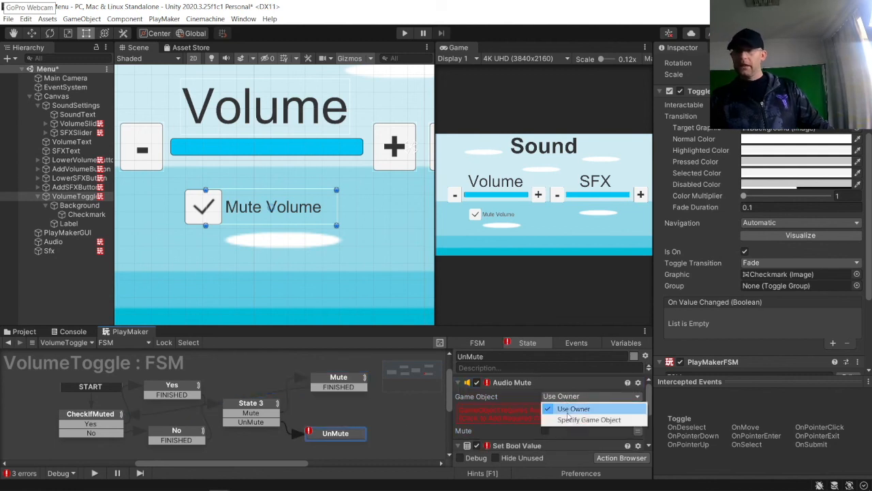
{"action": "left_click", "coordinate": [584, 418]}
{"action": "left_click_drag", "start_coordinate": [51, 244], "coordinate": [559, 410]}
Step: Set the UnMute state's Set Bool Value variable to the global VolumeMuted?
{"action": "left_click", "coordinate": [558, 447]}
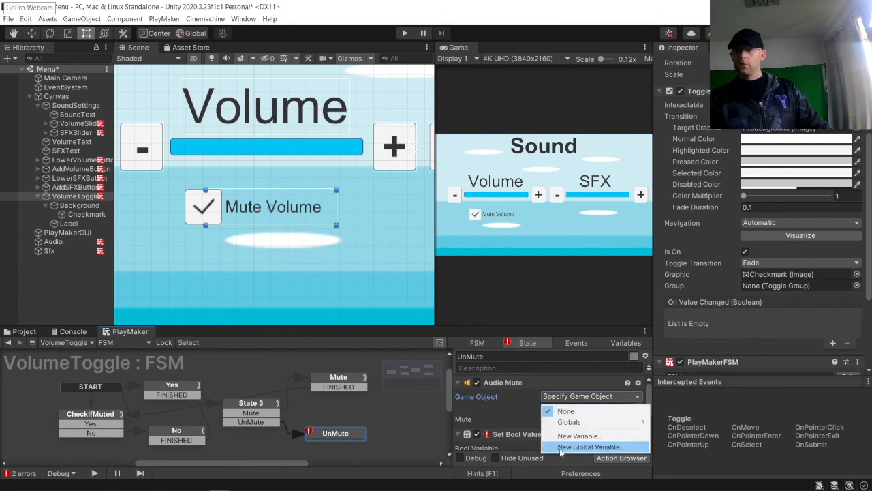
{"action": "mouse_move", "coordinate": [575, 425]}
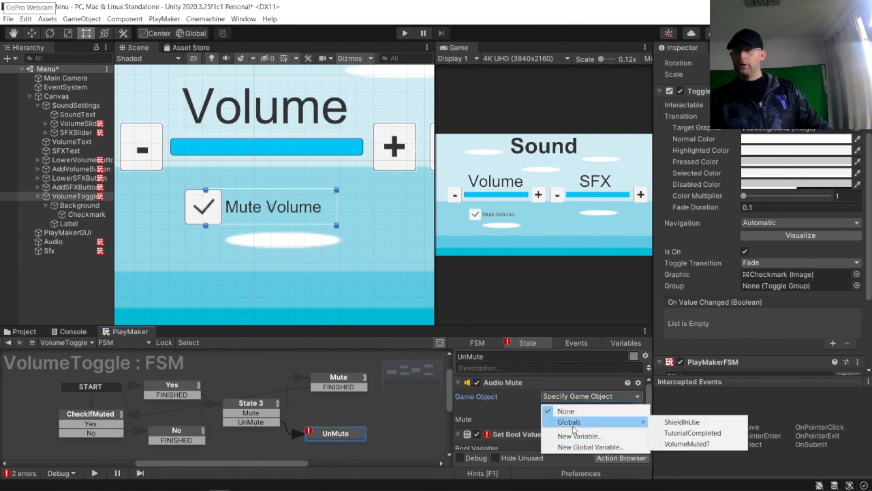
{"action": "left_click", "coordinate": [676, 443]}
{"action": "scroll", "coordinate": [554, 415], "scroll_direction": "down", "scroll_amount": 3}
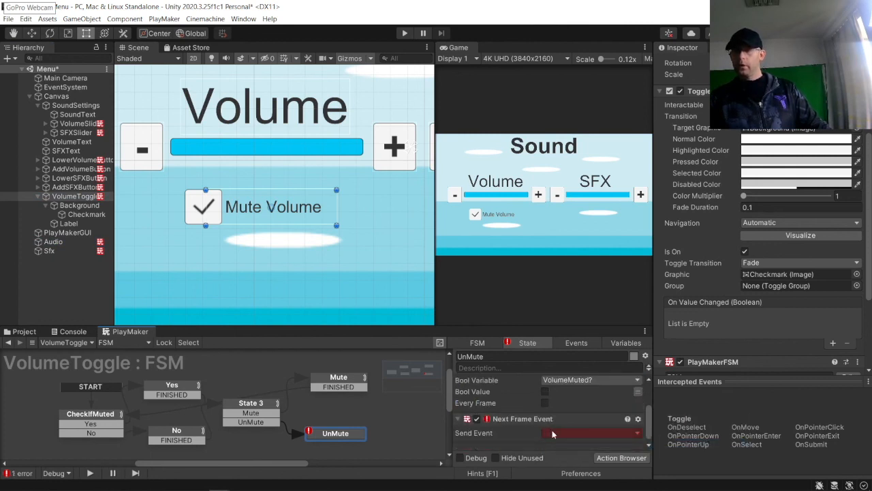
Step: Set the UnMute state's Next Frame Event to send FINISHED and connect that transition to CheckIfMuted
{"action": "left_click", "coordinate": [552, 434]}
{"action": "left_click", "coordinate": [580, 359]}
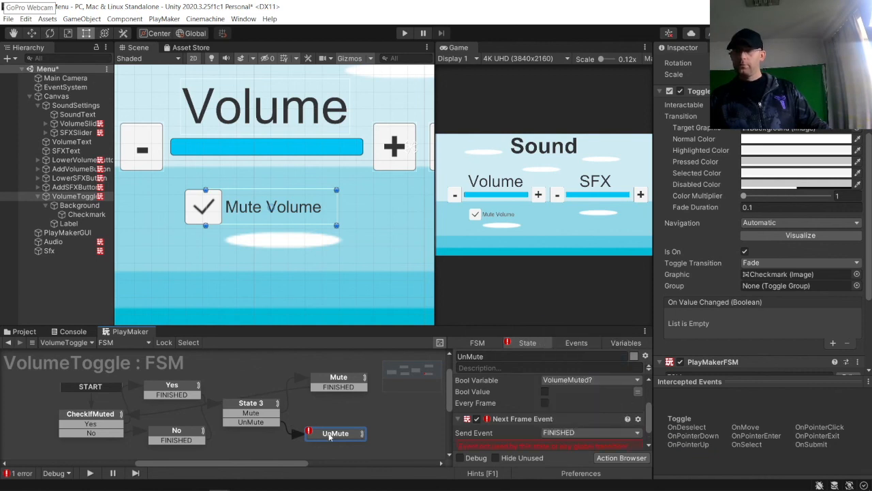
{"action": "left_click_drag", "start_coordinate": [327, 444], "coordinate": [96, 417]}
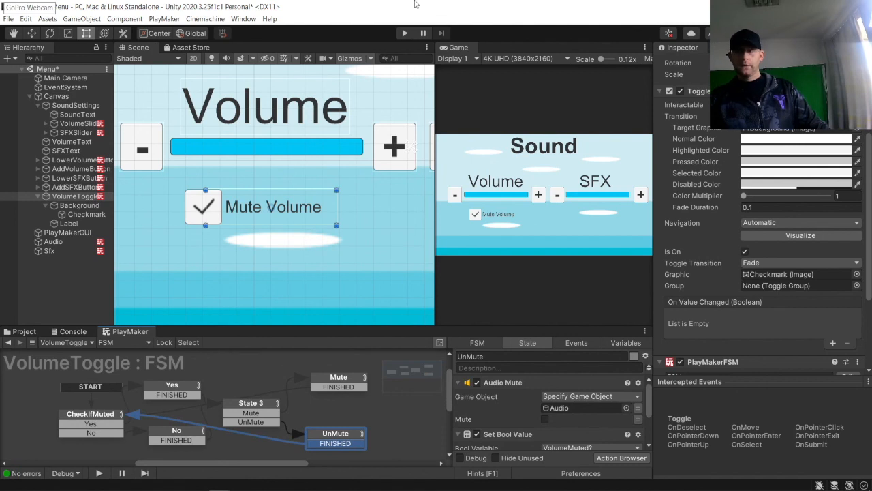
Step: Test the Mute Volume toggle in Play mode by switching it on and off several times
{"action": "left_click", "coordinate": [404, 33]}
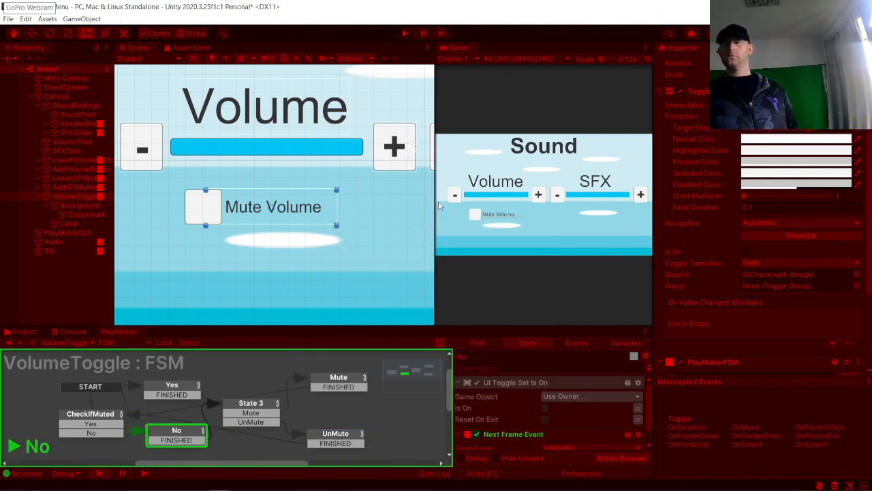
{"action": "left_click", "coordinate": [480, 216]}
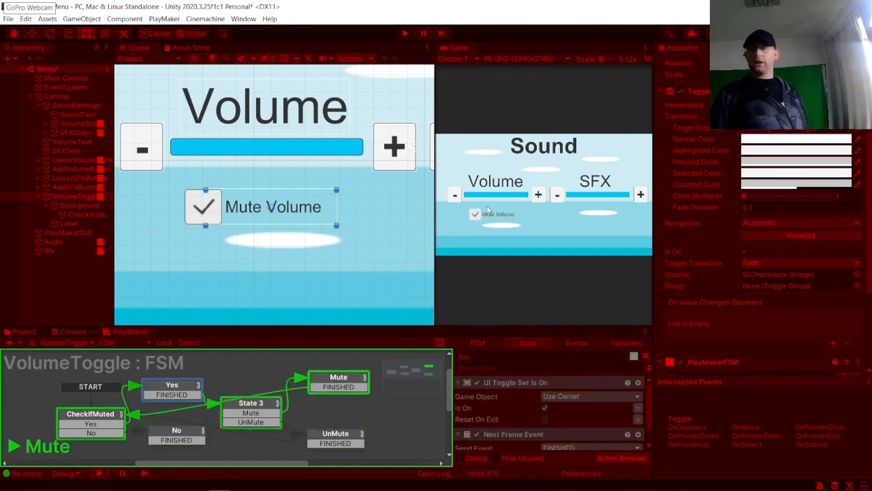
{"action": "left_click", "coordinate": [476, 215]}
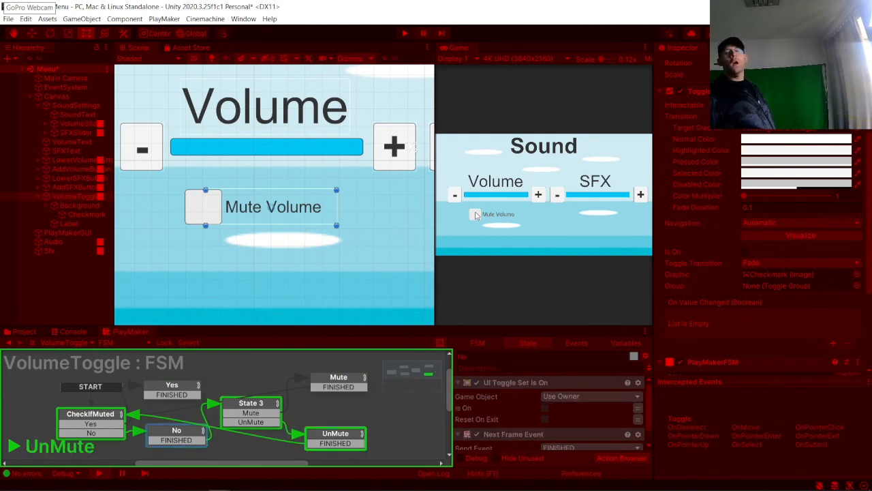
{"action": "left_click", "coordinate": [477, 216]}
{"action": "left_click", "coordinate": [476, 215]}
{"action": "double_click", "coordinate": [477, 215]}
{"action": "left_click", "coordinate": [475, 216]}
{"action": "left_click", "coordinate": [476, 216]}
{"action": "left_click", "coordinate": [475, 216]}
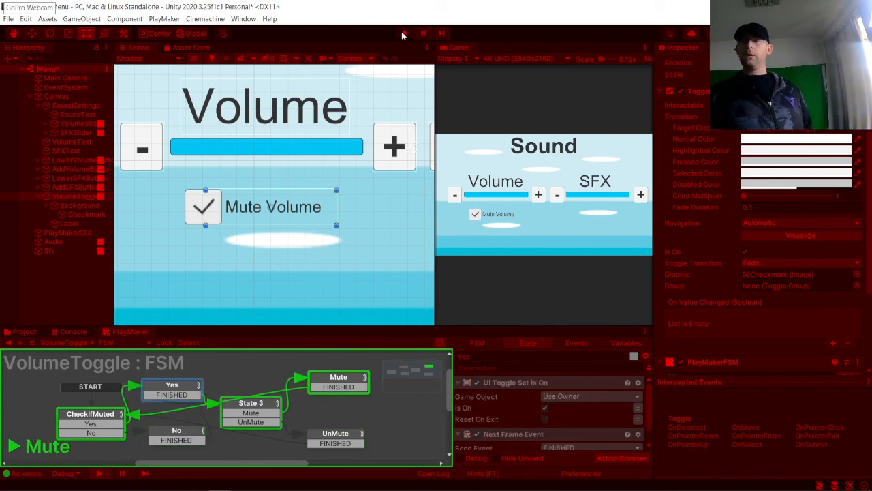
{"action": "left_click", "coordinate": [405, 33]}
{"action": "left_click", "coordinate": [68, 196]}
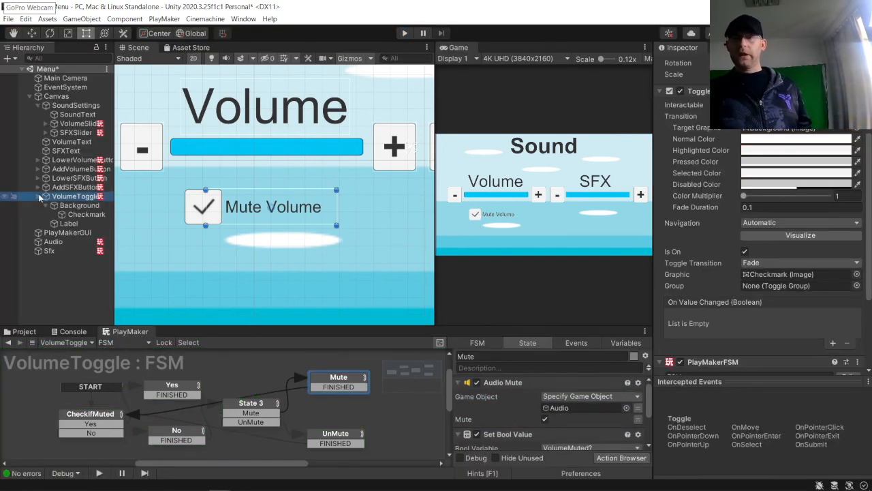
Step: Duplicate the VolumeToggle object and rename the copy SFXToggle
{"action": "key", "text": "Left"}
{"action": "key", "text": "ctrl+d"}
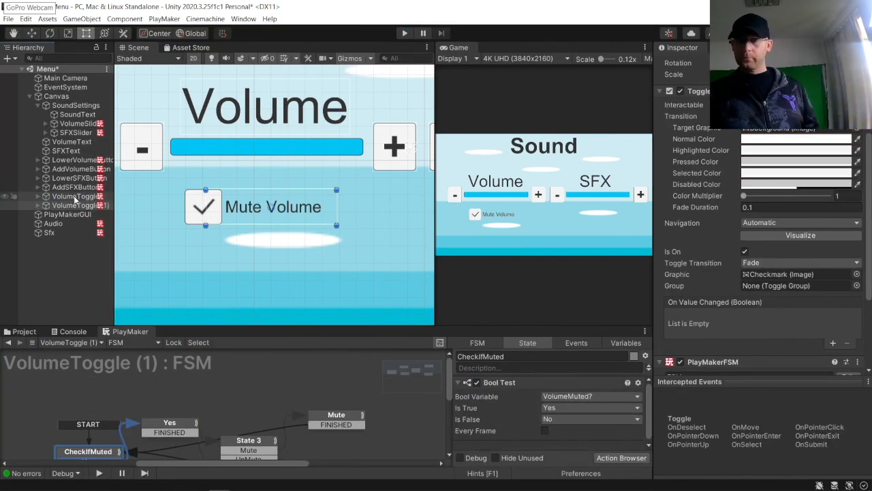
{"action": "left_click", "coordinate": [72, 205]}
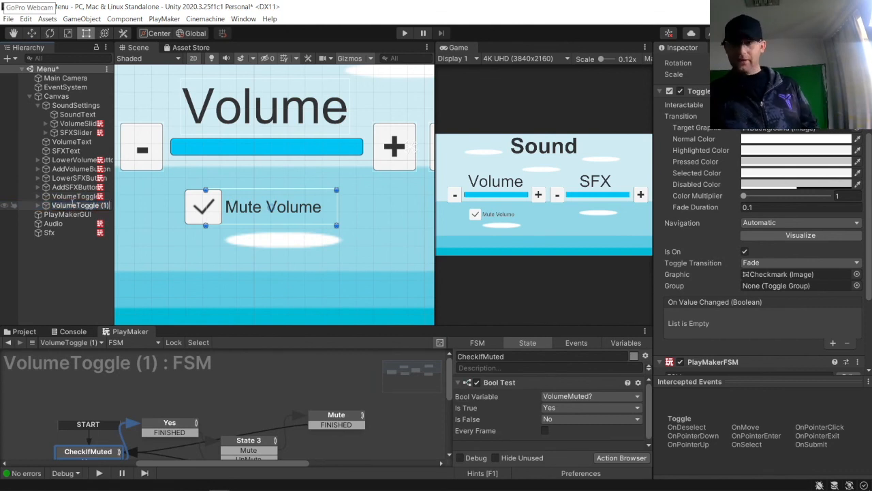
{"action": "key", "text": "BackSpace"}
{"action": "key", "text": "BackSpace"}
{"action": "key", "text": "BackSpace"}
{"action": "key", "text": "BackSpace"}
{"action": "key", "text": "BackSpace"}
{"action": "key", "text": "BackSpace"}
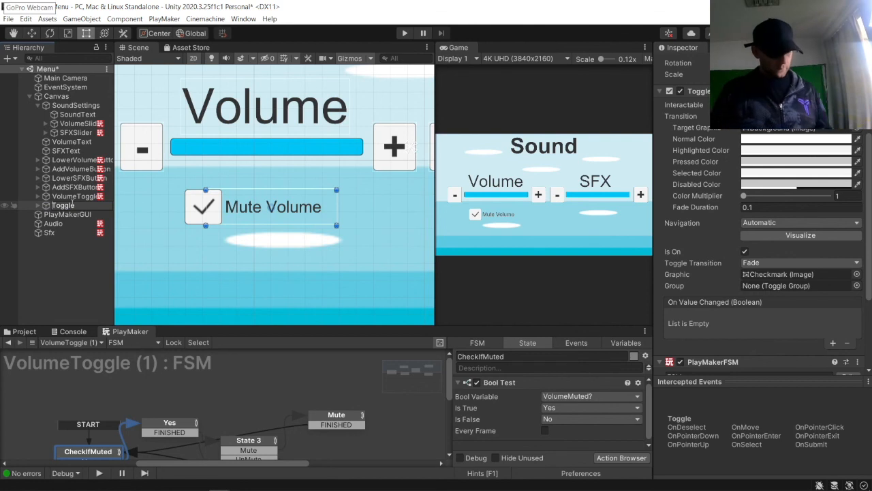
{"action": "type", "text": "SFX"}
{"action": "key", "text": "Return"}
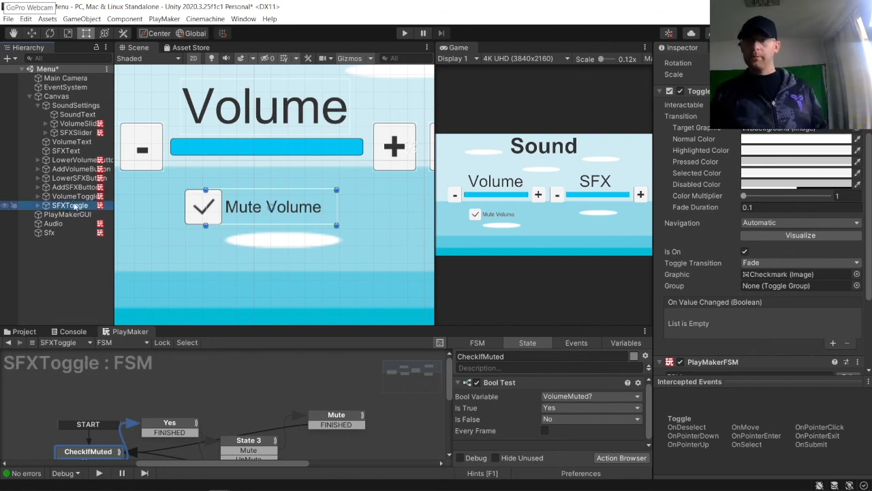
Step: In SFXToggle's FSM, set the CheckIfMuted Bool Test variable to a new global variable SFXMuted?
{"action": "middle_click_drag", "start_coordinate": [100, 398], "coordinate": [101, 346]}
{"action": "scroll", "coordinate": [118, 397], "scroll_direction": "down", "scroll_amount": 1}
{"action": "left_click", "coordinate": [595, 395]}
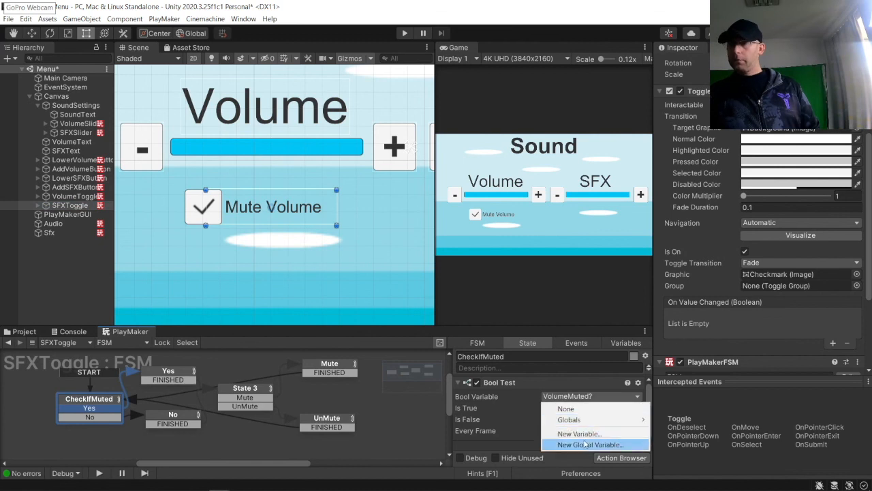
{"action": "left_click", "coordinate": [582, 444]}
{"action": "type", "text": "SFXMuted"}
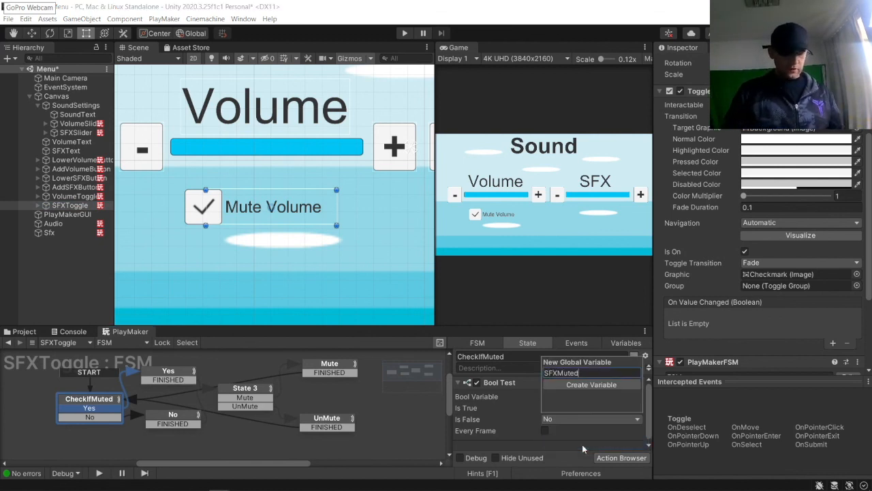
{"action": "key", "text": "Return"}
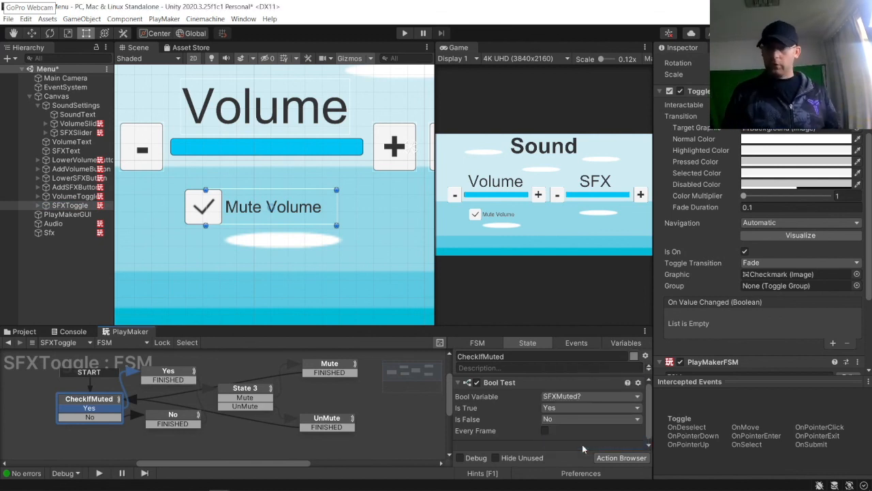
Step: Set the Mute state's Audio Mute target to the Sfx object
{"action": "left_click", "coordinate": [170, 371]}
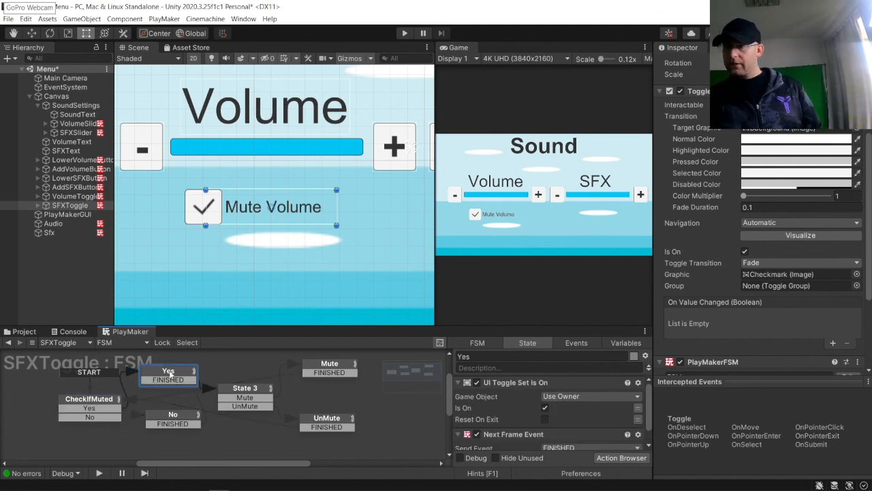
{"action": "left_click_drag", "start_coordinate": [172, 415], "coordinate": [180, 410]}
{"action": "left_click", "coordinate": [245, 388]}
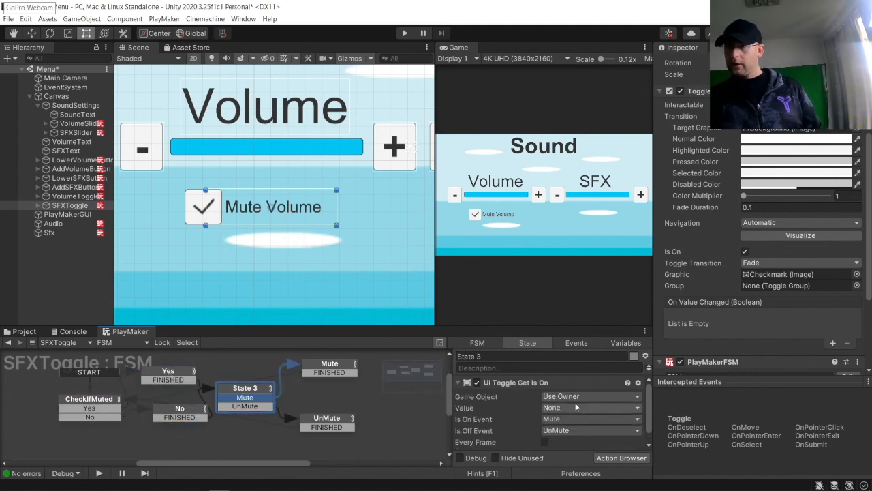
{"action": "left_click", "coordinate": [344, 368]}
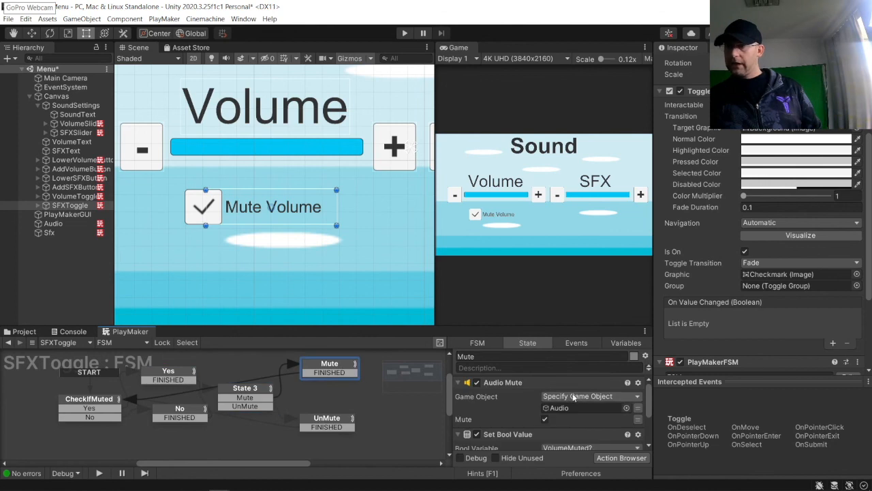
{"action": "left_click_drag", "start_coordinate": [49, 233], "coordinate": [580, 412]}
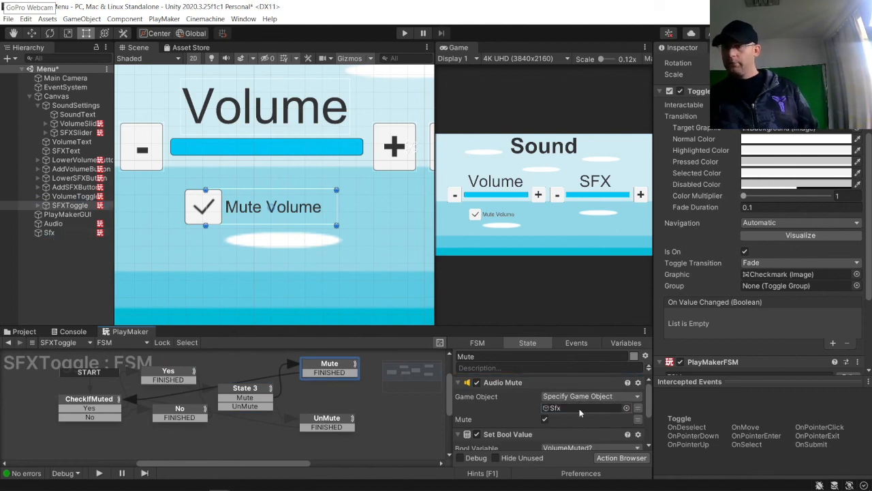
Step: Set the Mute state's Set Bool Value variable to the global SFXMuted?
{"action": "left_click", "coordinate": [587, 446]}
{"action": "mouse_move", "coordinate": [590, 423]}
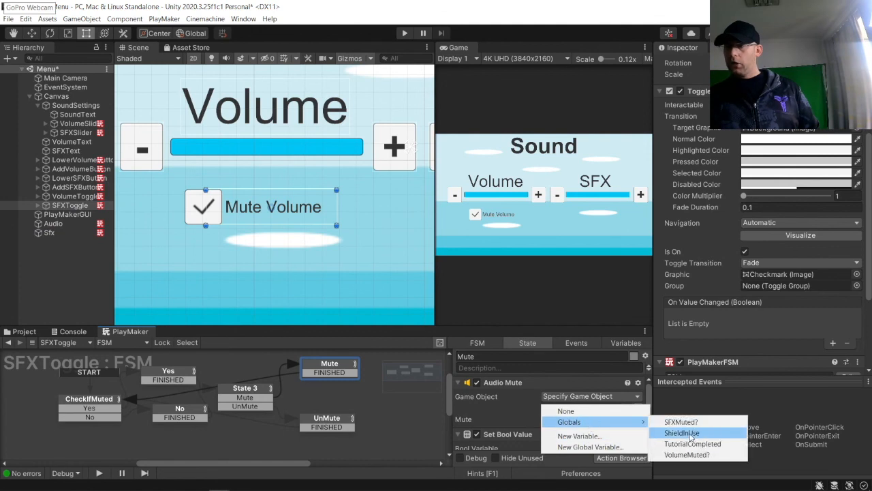
{"action": "left_click", "coordinate": [687, 421]}
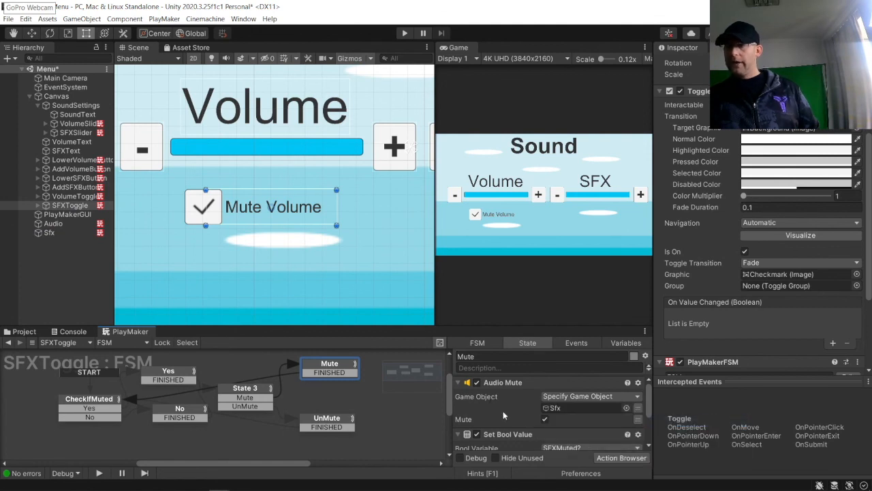
Step: Set the UnMute state's Audio Mute target to the Sfx object
{"action": "scroll", "coordinate": [502, 412], "scroll_direction": "down", "scroll_amount": 3}
{"action": "left_click", "coordinate": [334, 412]}
{"action": "left_click", "coordinate": [334, 421]}
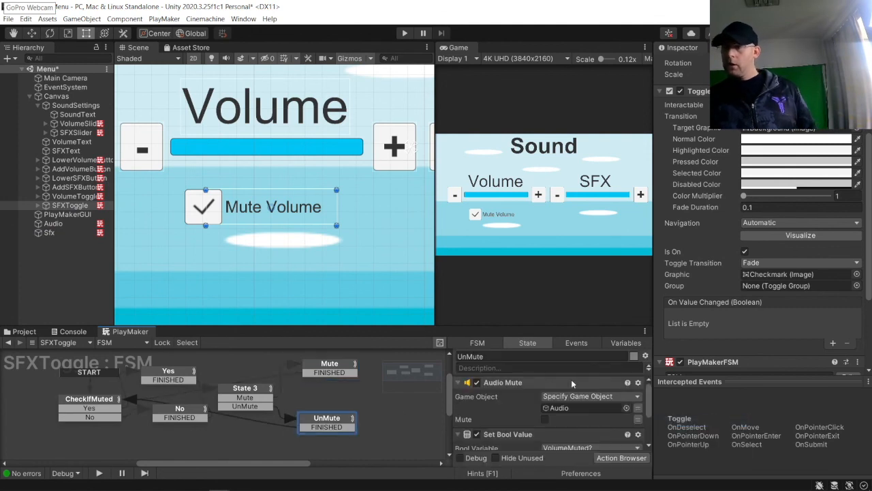
{"action": "left_click_drag", "start_coordinate": [49, 233], "coordinate": [564, 408]}
Step: Set the UnMute state's Set Bool Value variable to the global SFXMuted?
{"action": "scroll", "coordinate": [565, 408], "scroll_direction": "down", "scroll_amount": 1}
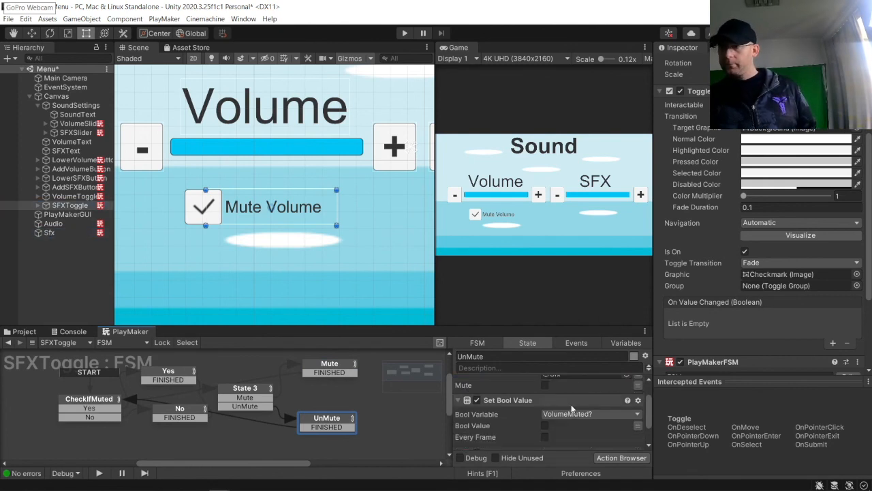
{"action": "left_click", "coordinate": [579, 413]}
{"action": "mouse_move", "coordinate": [578, 438]}
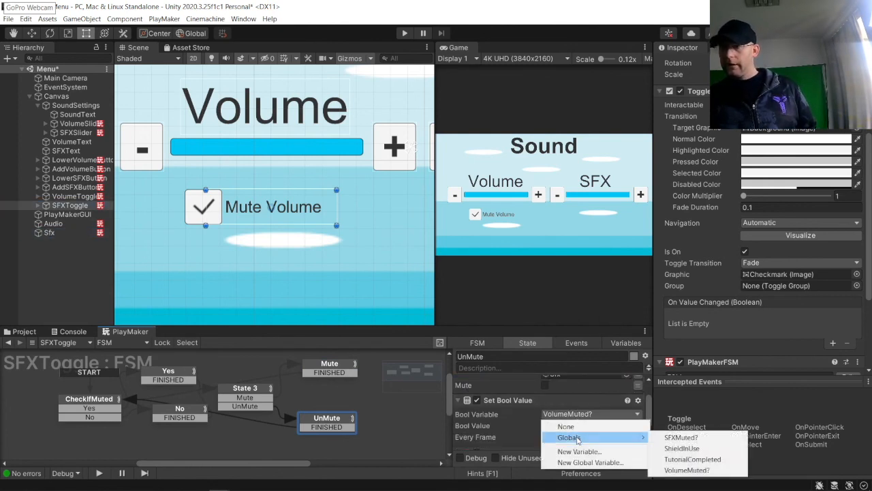
{"action": "left_click", "coordinate": [695, 468]}
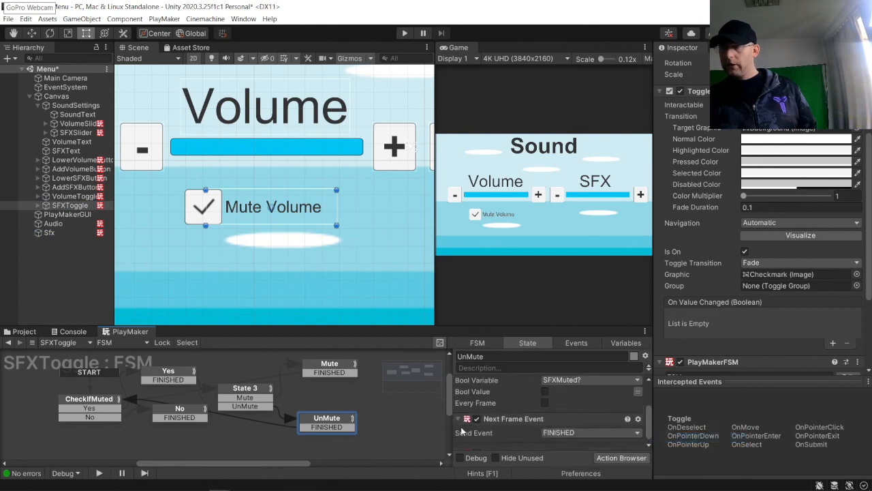
{"action": "left_click", "coordinate": [411, 422]}
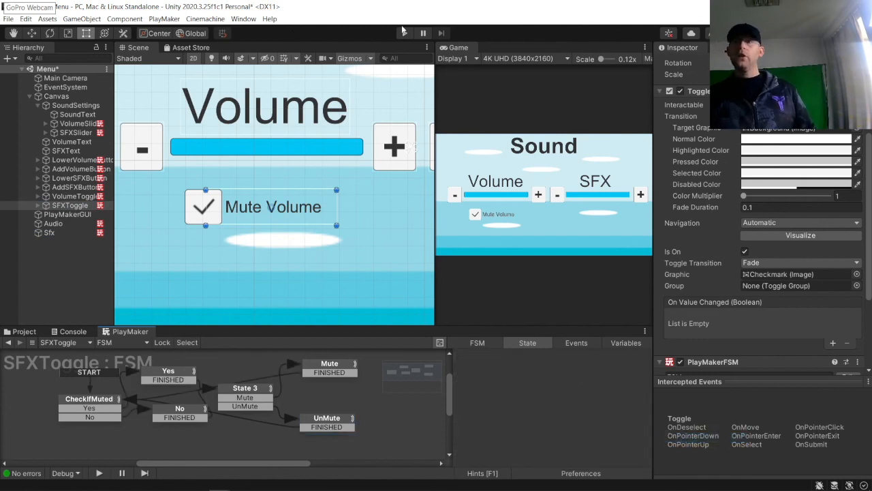
Step: Move the SFX toggle so it sits below the SFX slider
{"action": "left_click", "coordinate": [31, 33]}
{"action": "left_click_drag", "start_coordinate": [306, 216], "coordinate": [618, 218]}
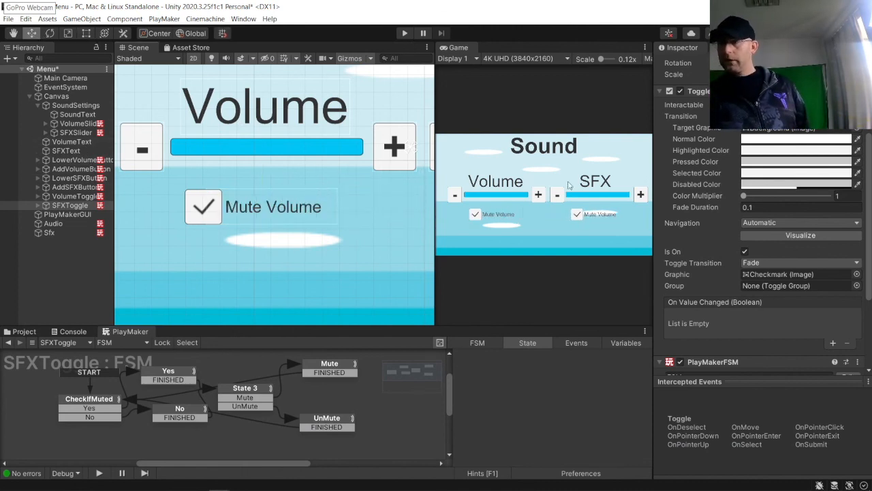
{"action": "scroll", "coordinate": [372, 137], "scroll_direction": "down", "scroll_amount": 5}
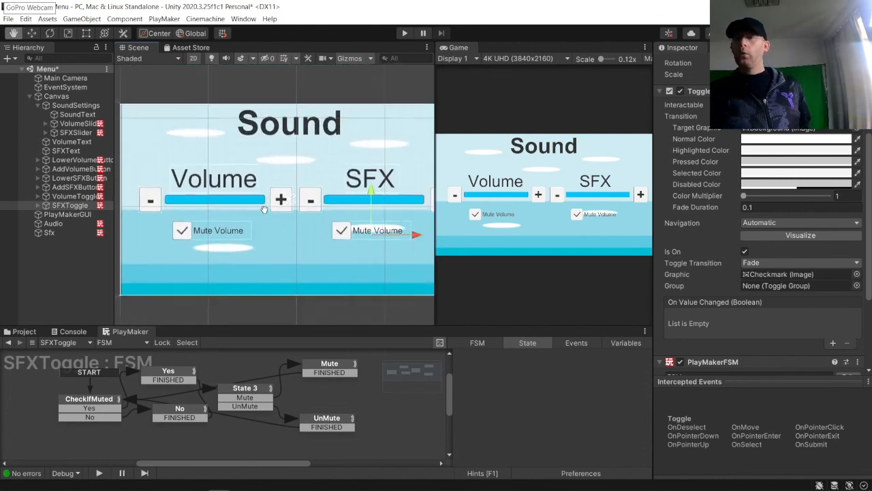
Step: Test both mute toggles in Play mode by switching them on and off, then stop playing
{"action": "left_click", "coordinate": [406, 33]}
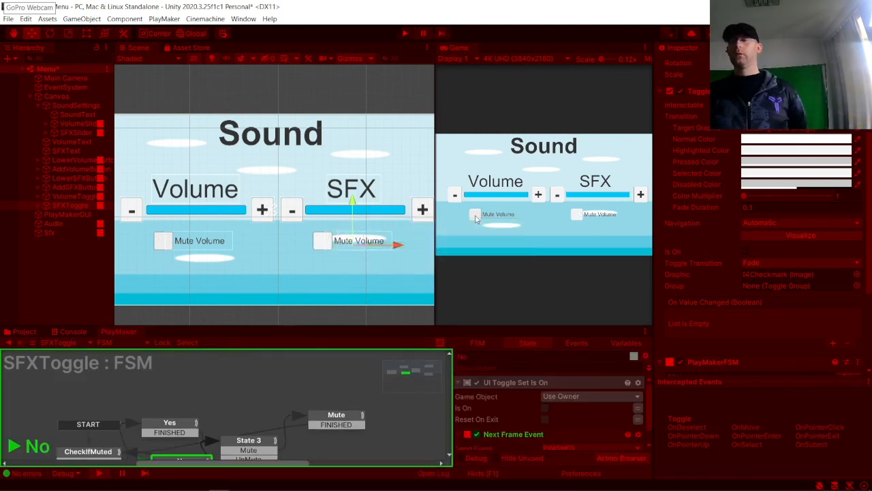
{"action": "left_click", "coordinate": [475, 216]}
{"action": "left_click", "coordinate": [475, 216]}
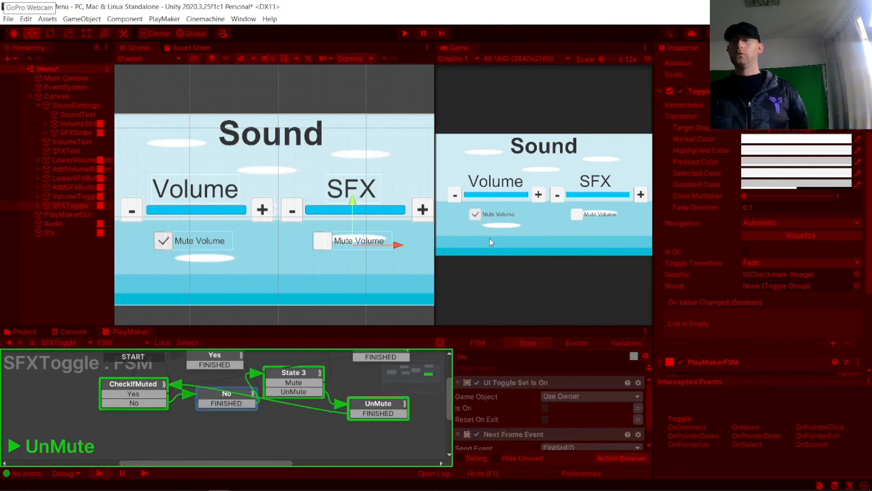
{"action": "left_click", "coordinate": [575, 214]}
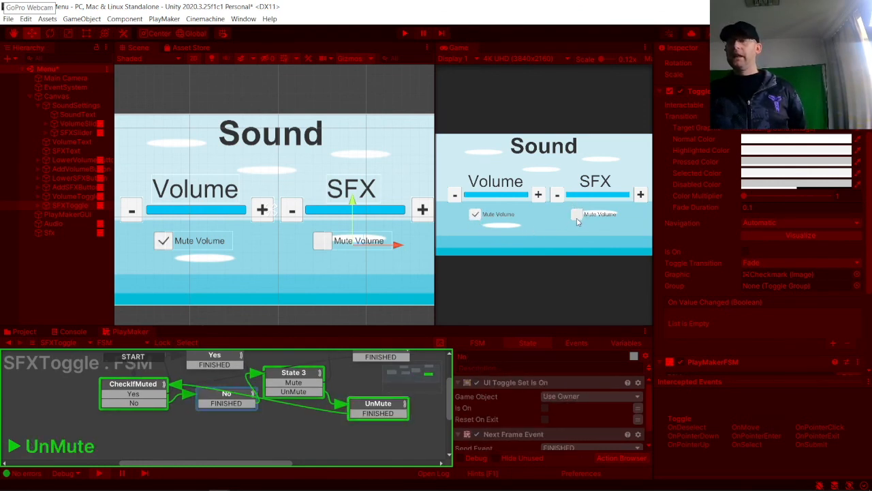
{"action": "left_click", "coordinate": [576, 215]}
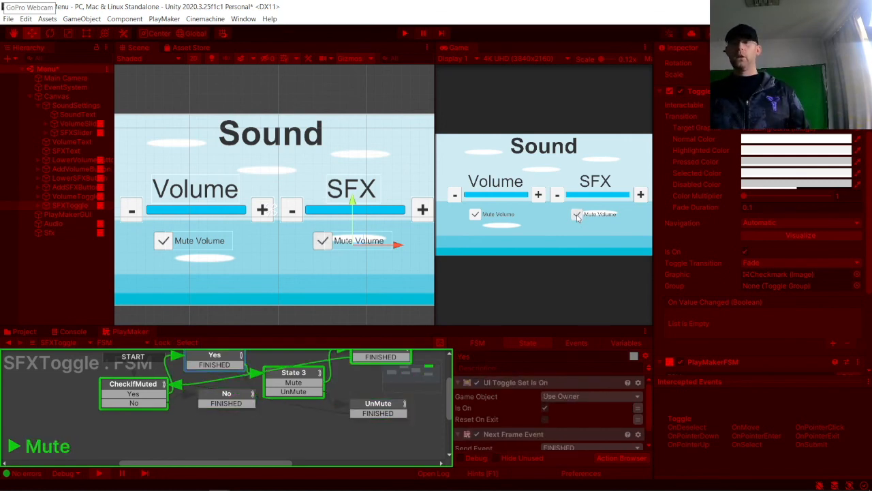
{"action": "left_click", "coordinate": [577, 215]}
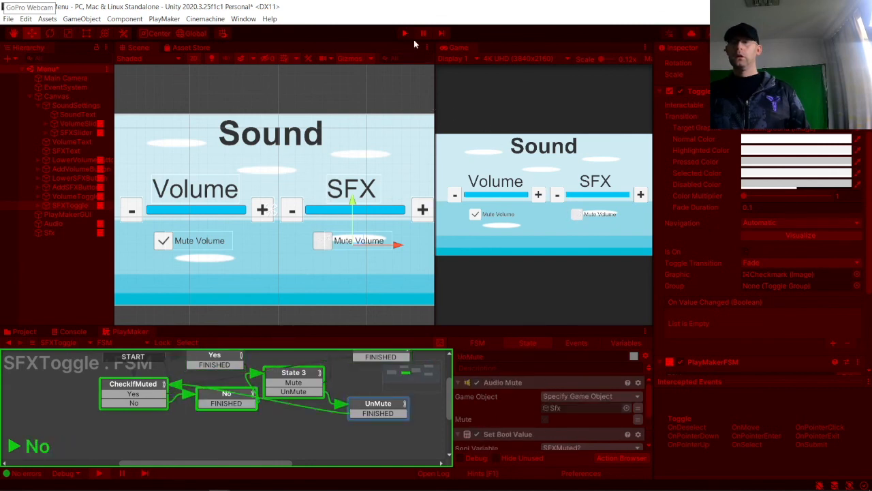
{"action": "key", "text": "ctrl+p"}
Step: In the VolumeToggle FSM, reconnect the Mute and UnMute FINISHED transitions to State 3
{"action": "scroll", "coordinate": [328, 415], "scroll_direction": "down", "scroll_amount": 3}
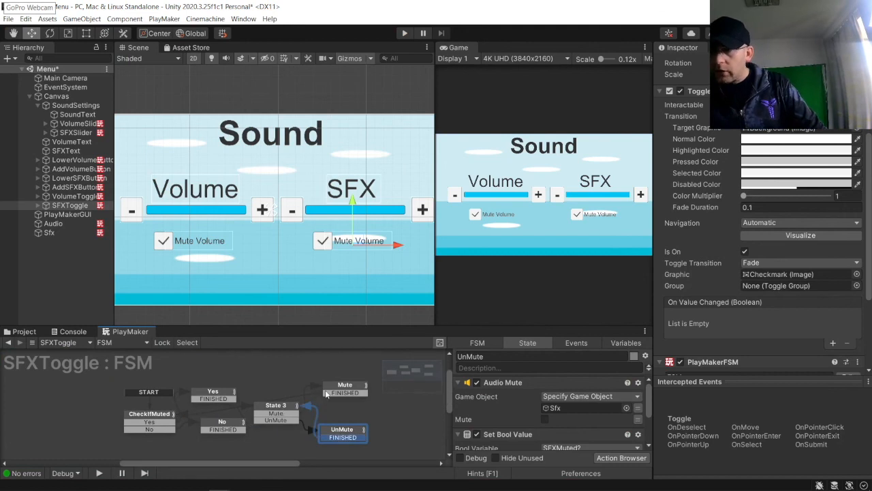
{"action": "left_click", "coordinate": [331, 392]}
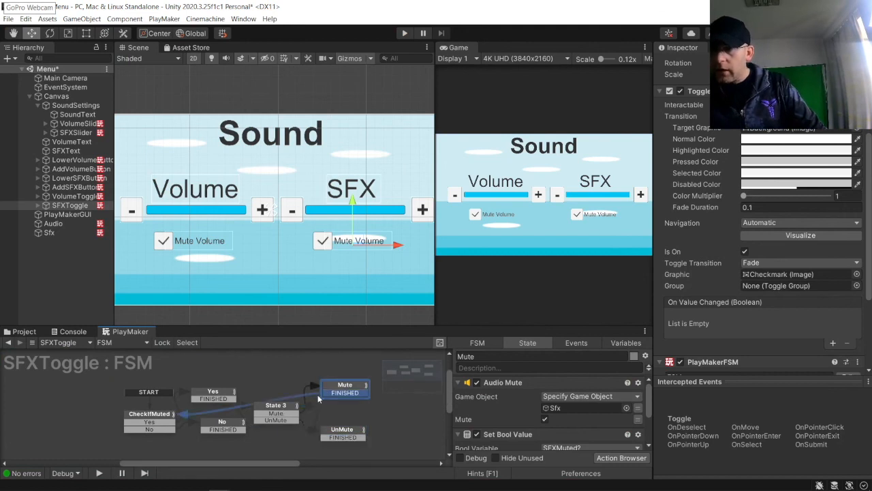
{"action": "left_click", "coordinate": [61, 195]}
{"action": "left_click_drag", "start_coordinate": [348, 387], "coordinate": [269, 412]}
{"action": "left_click_drag", "start_coordinate": [315, 442], "coordinate": [270, 419]}
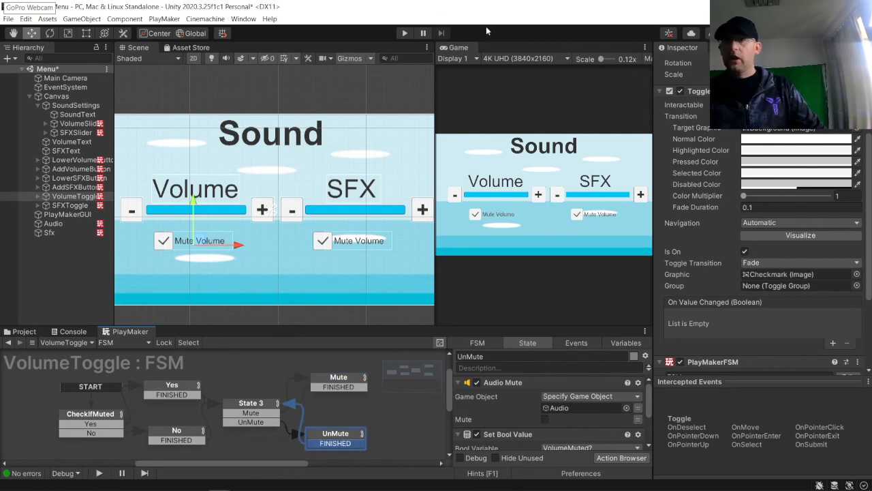
Step: Test both mute toggles again in Play mode, then stop playing
{"action": "left_click", "coordinate": [404, 33]}
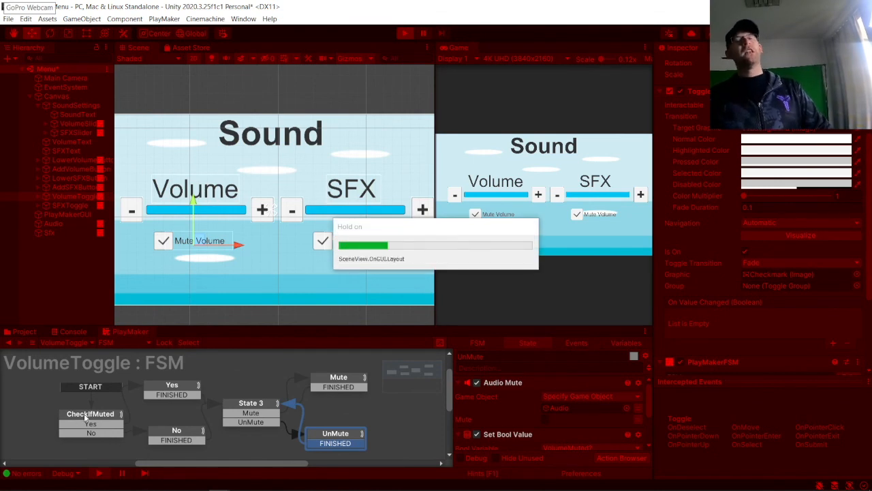
{"action": "left_click", "coordinate": [475, 214]}
{"action": "left_click", "coordinate": [577, 215]}
{"action": "left_click", "coordinate": [577, 215]}
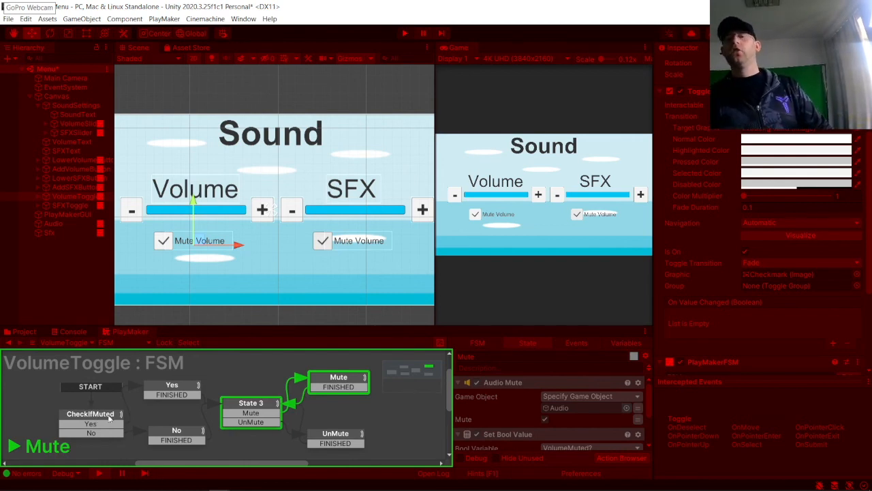
{"action": "left_click", "coordinate": [405, 33]}
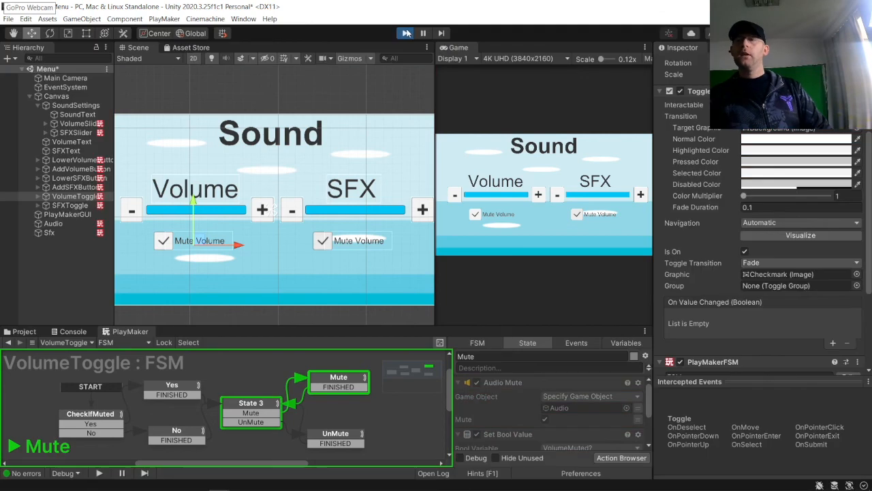